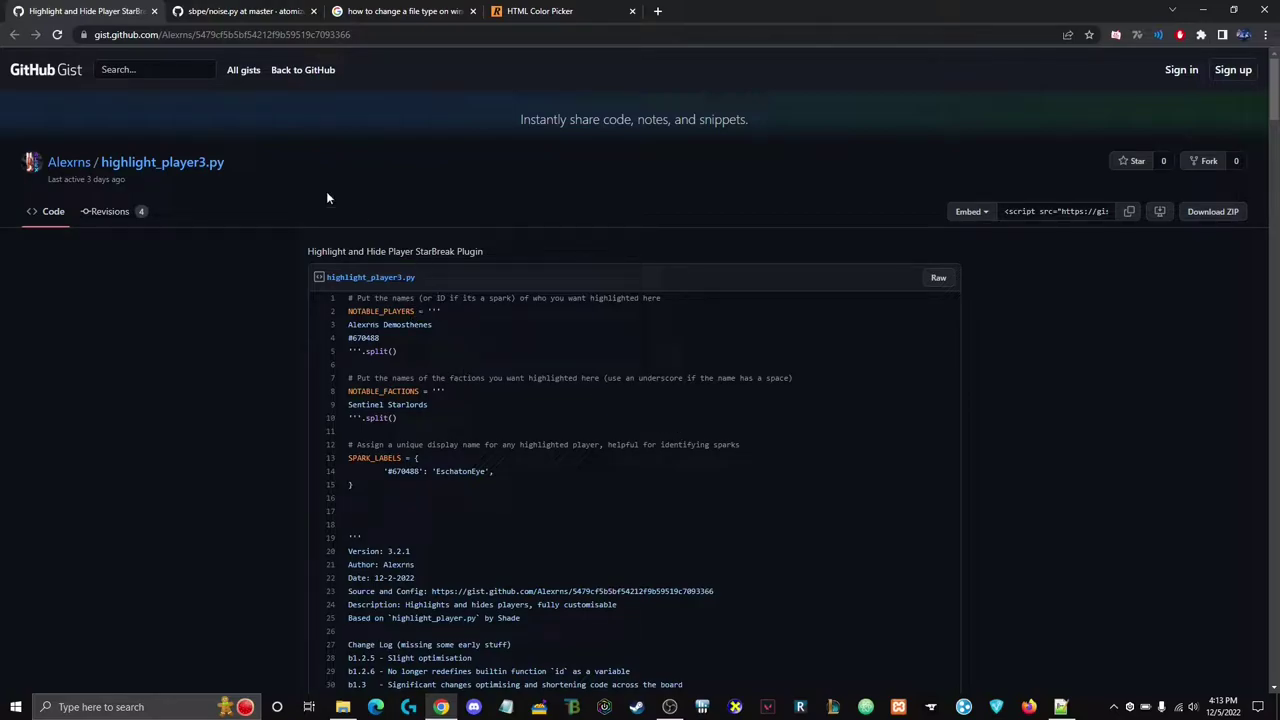
- Download the highlight_player3.py gist as a ZIP into the GitHubDownloads folder and show it in that folder
left_click(1212, 211)
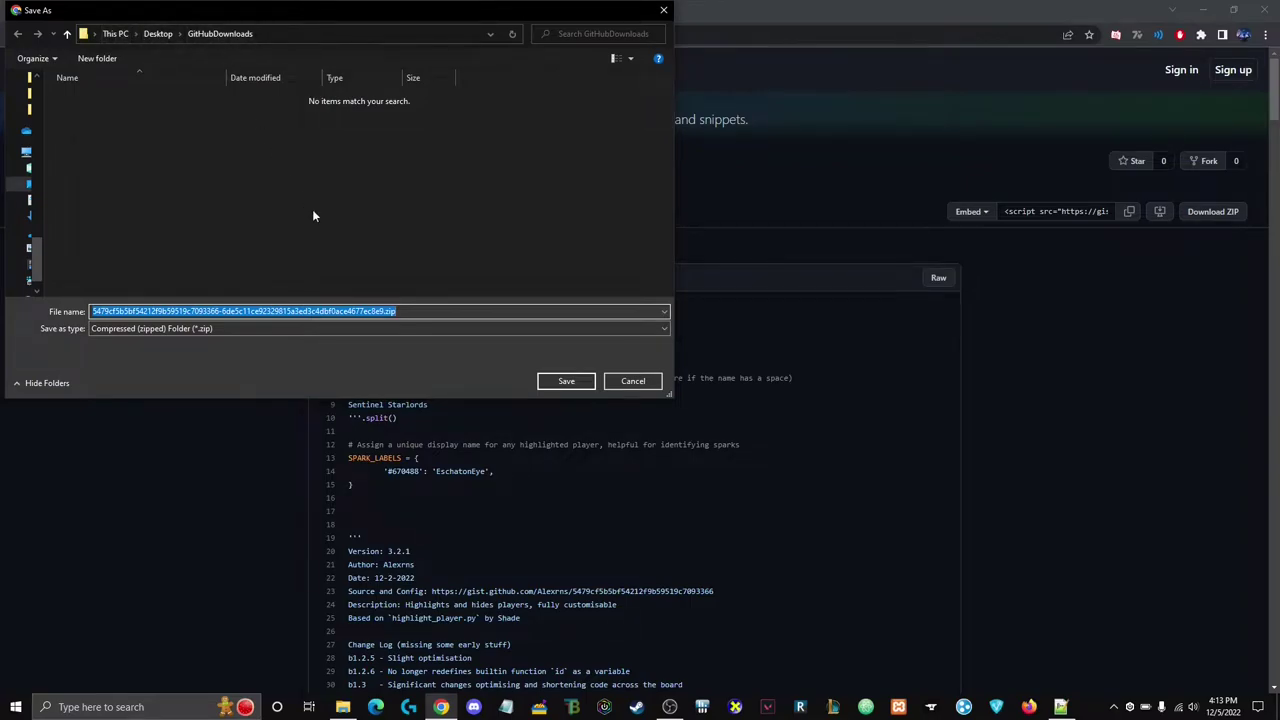
left_click(575, 382)
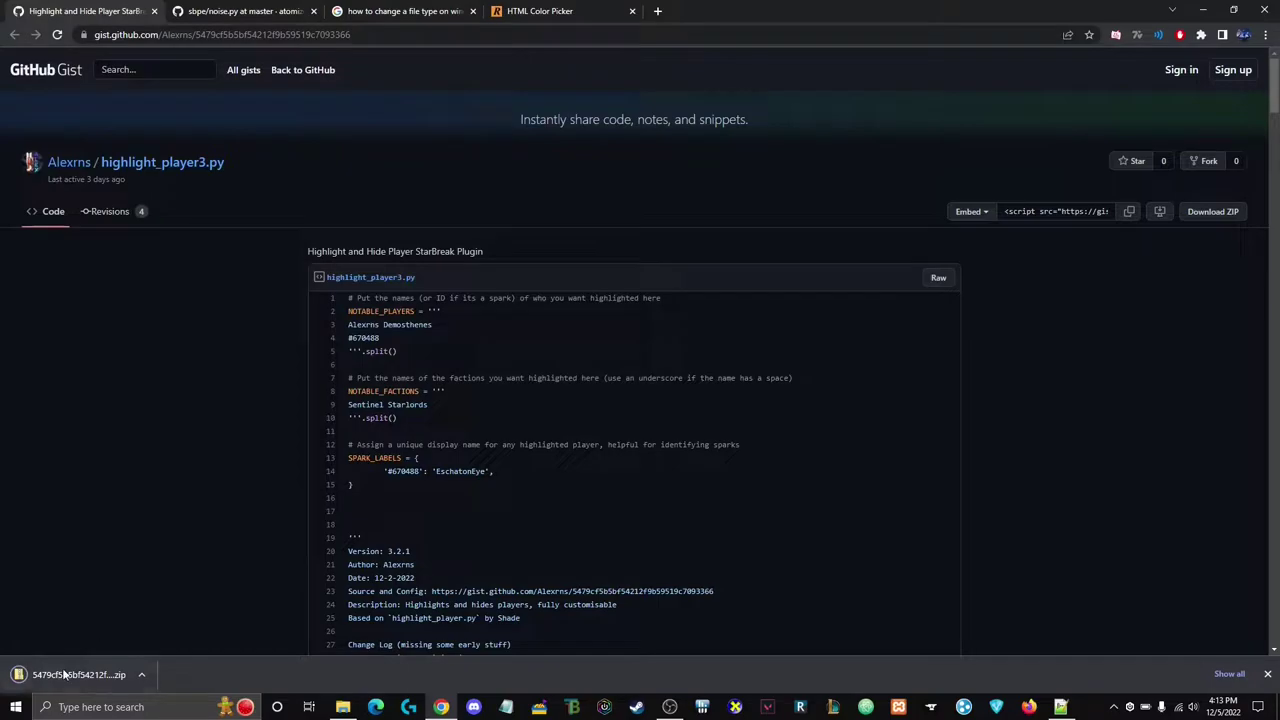
left_click(141, 675)
left_click(171, 631)
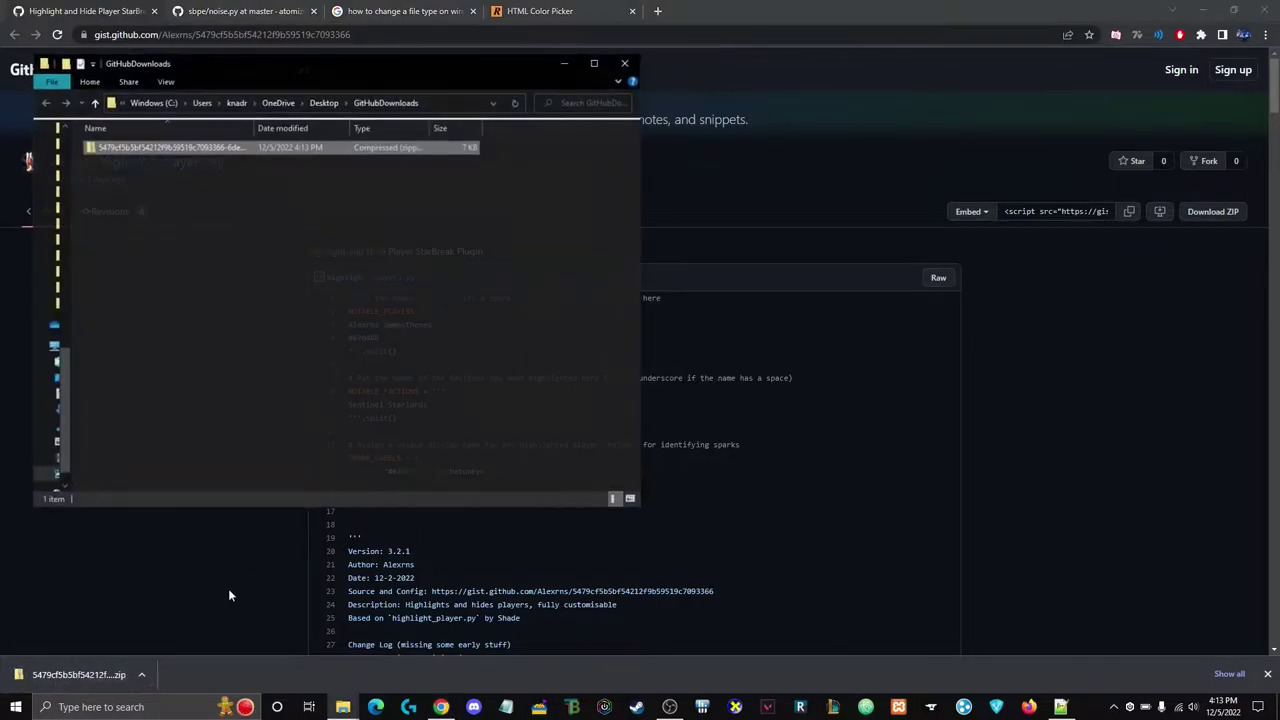
left_click(1264, 675)
left_click(1264, 675)
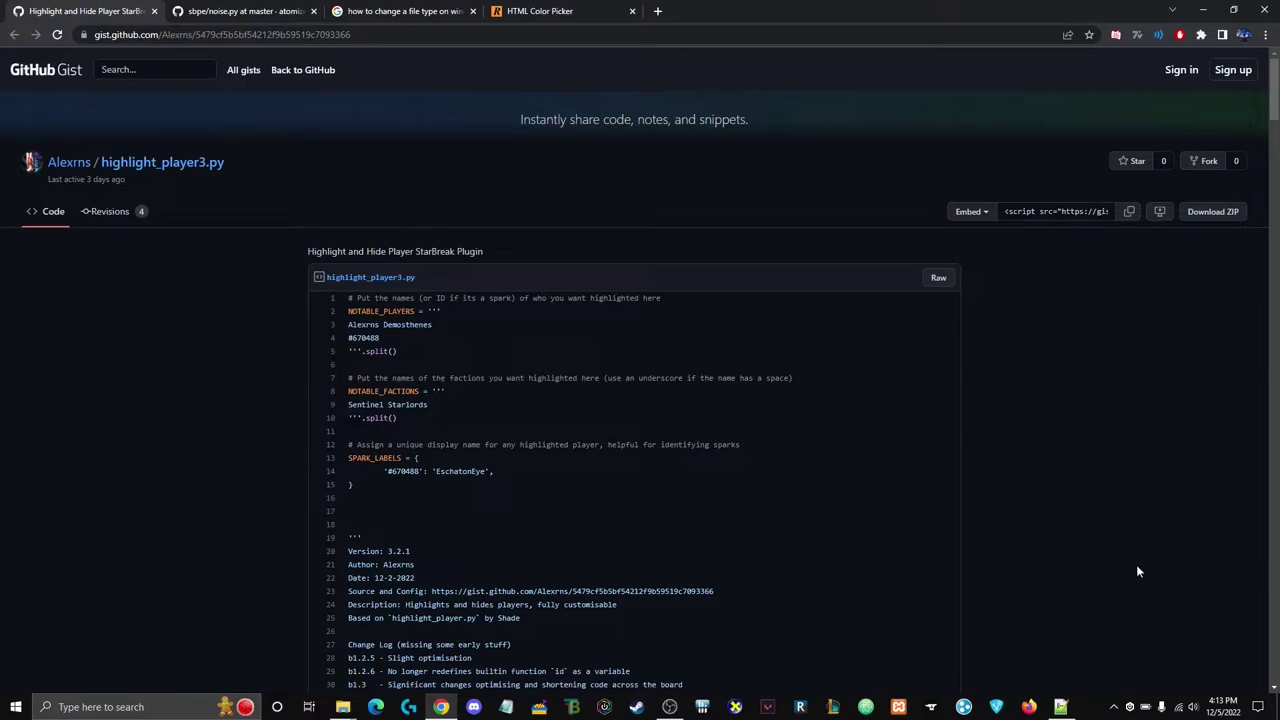
left_click(1203, 216)
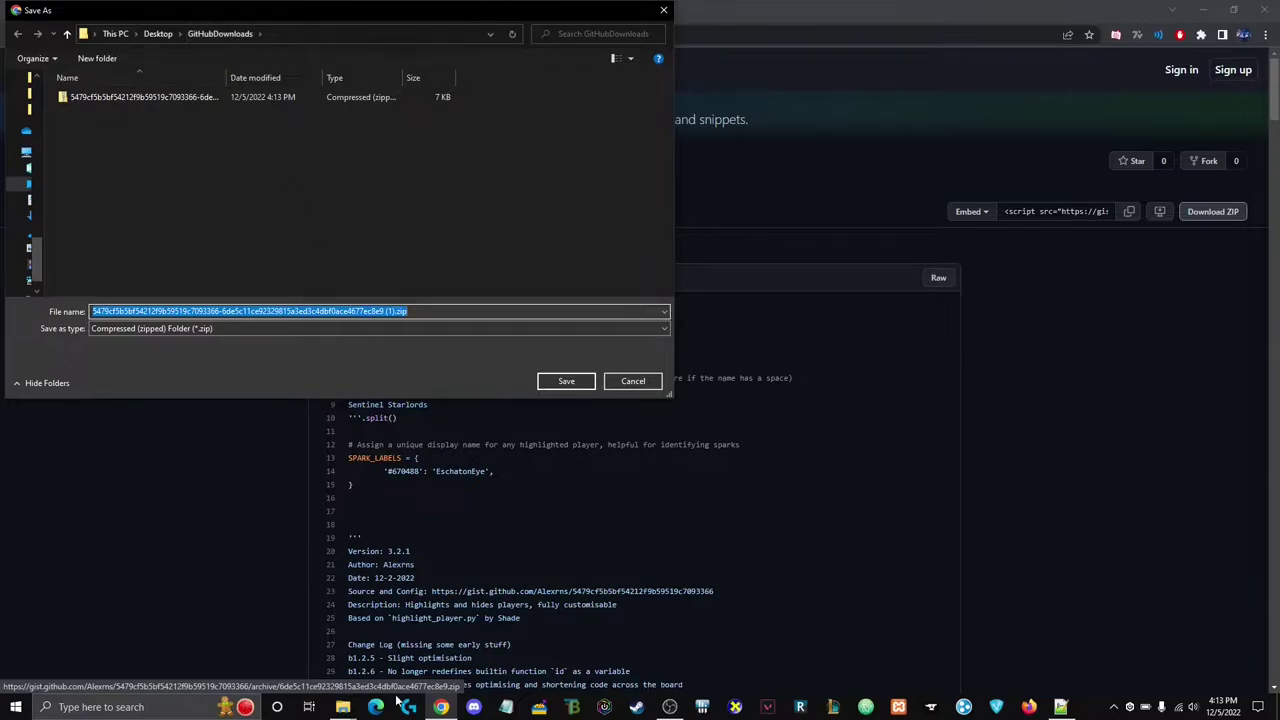
key("Escape")
- Extract the downloaded ZIP archive in GitHubDownloads and open the innermost extracted folder
mouse_move(343, 709)
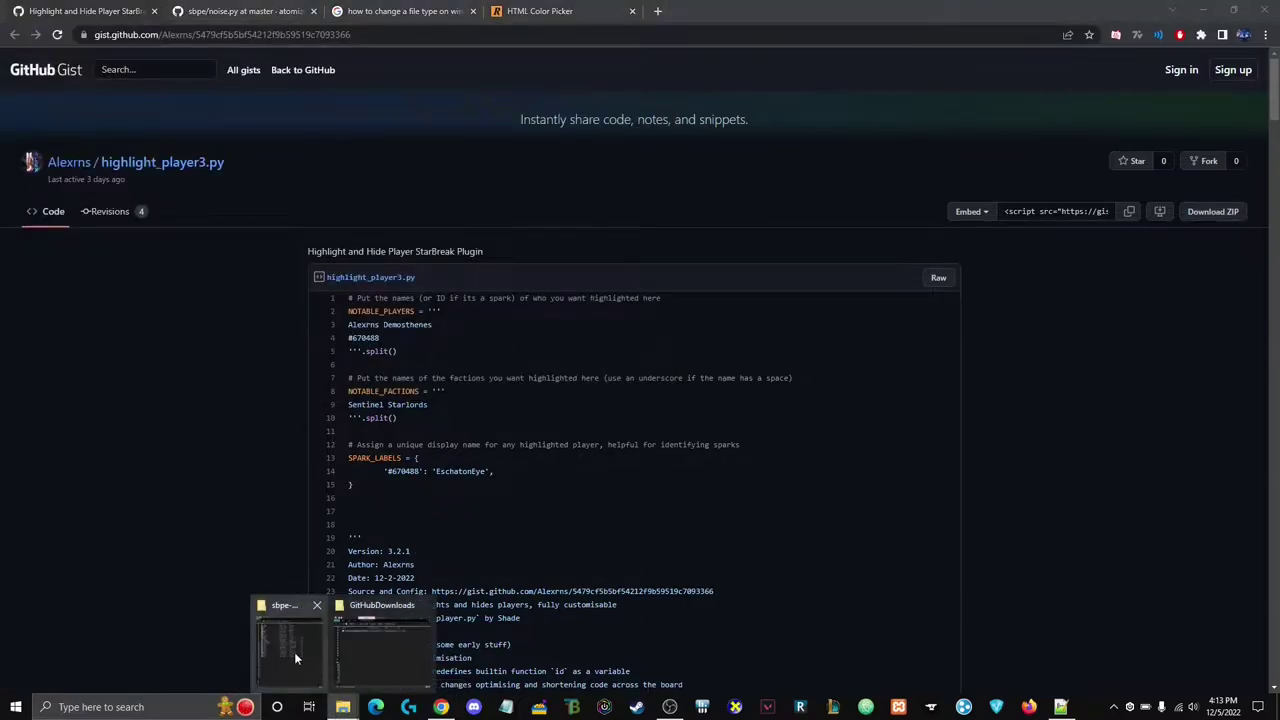
left_click(294, 652)
right_click(121, 146)
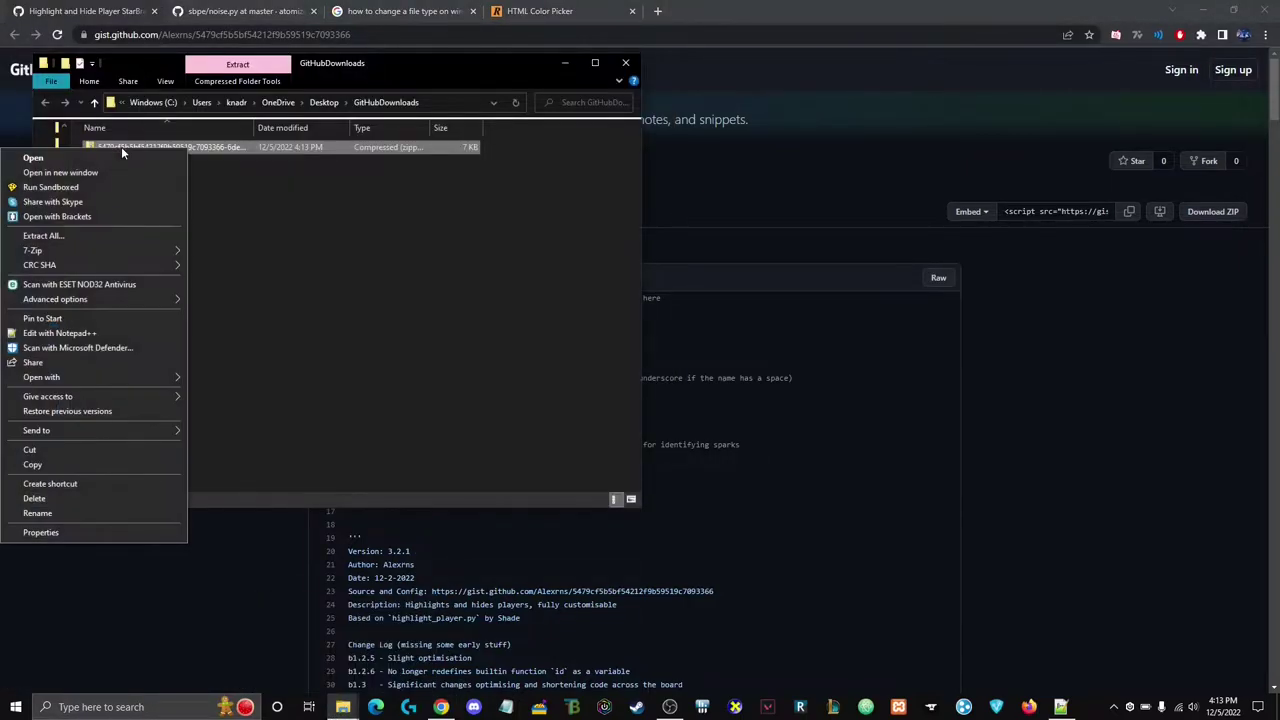
left_click(91, 235)
left_click(760, 482)
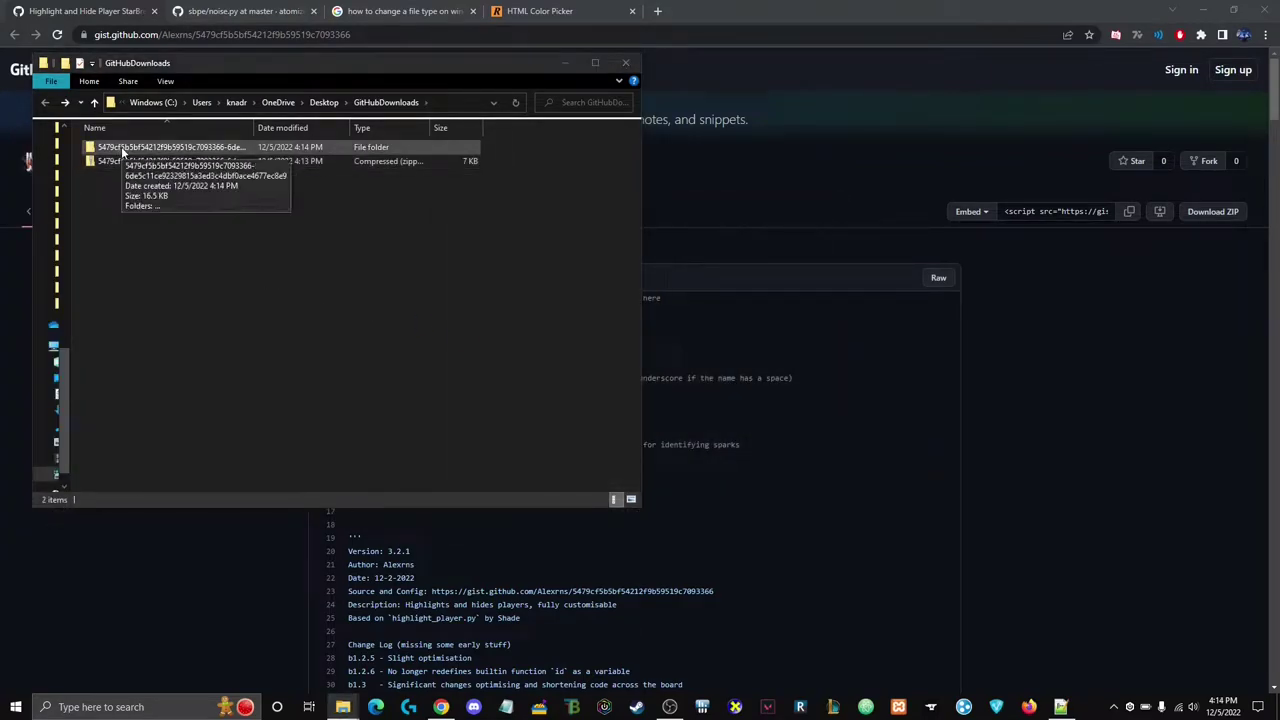
double_click(122, 151)
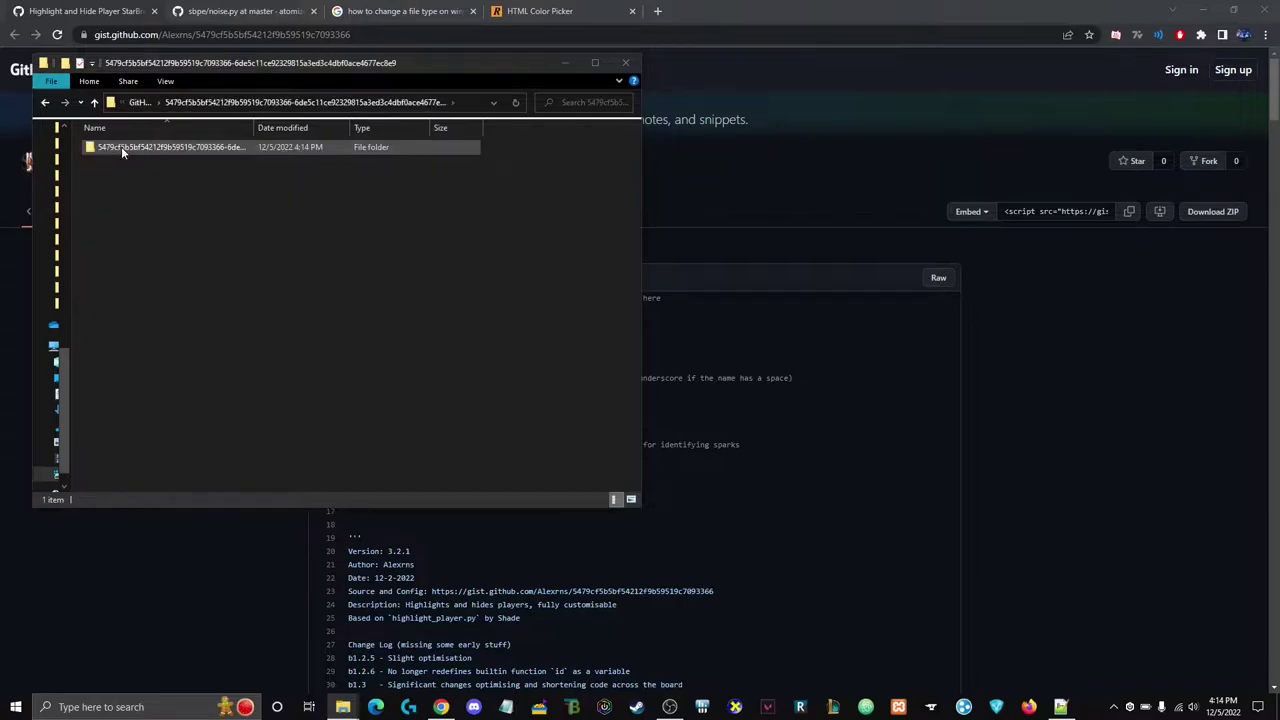
double_click(121, 146)
- Move highlight_player3.py from the extracted folder into the plugins folder of sbpe-windows-1.7.0
mouse_move(343, 707)
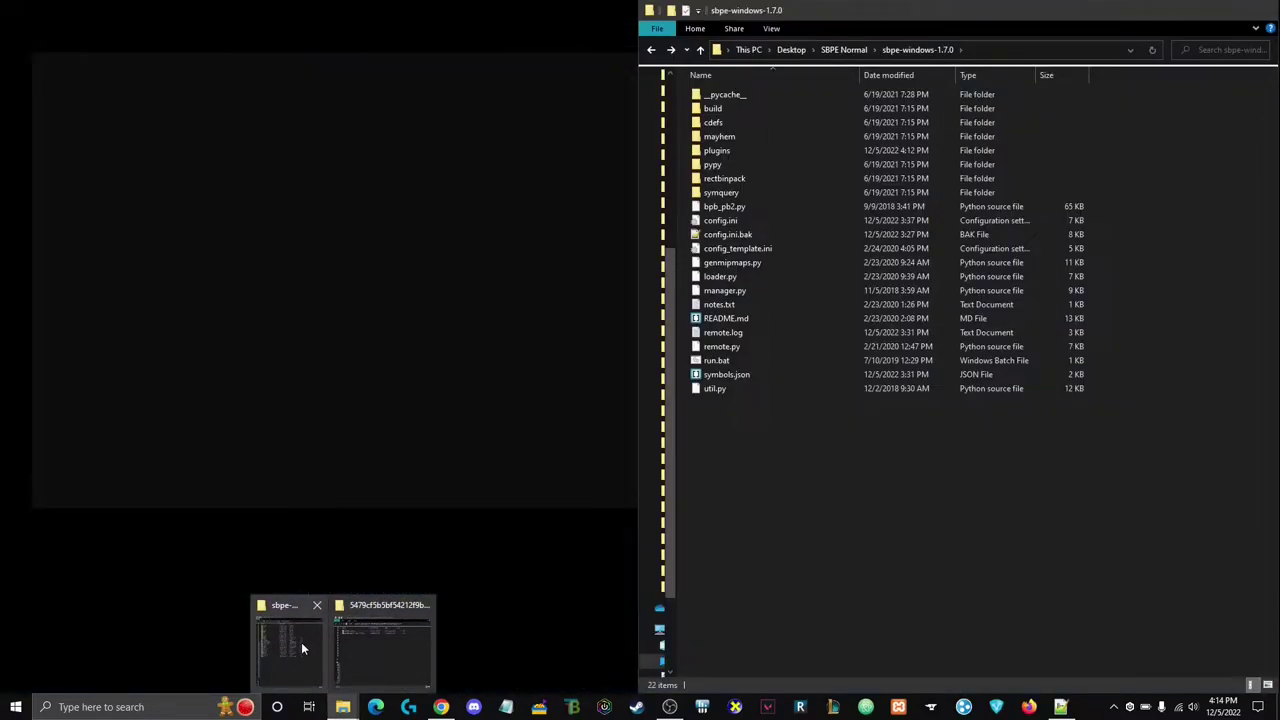
left_click(301, 642)
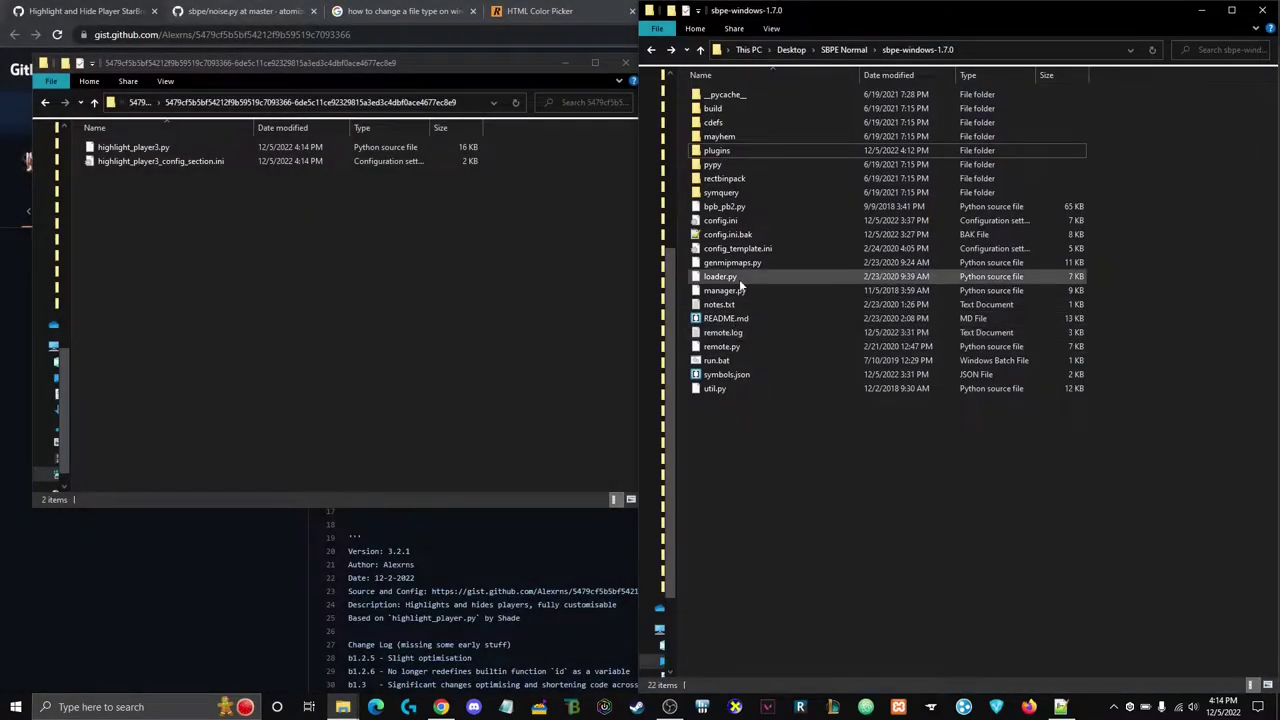
double_click(716, 150)
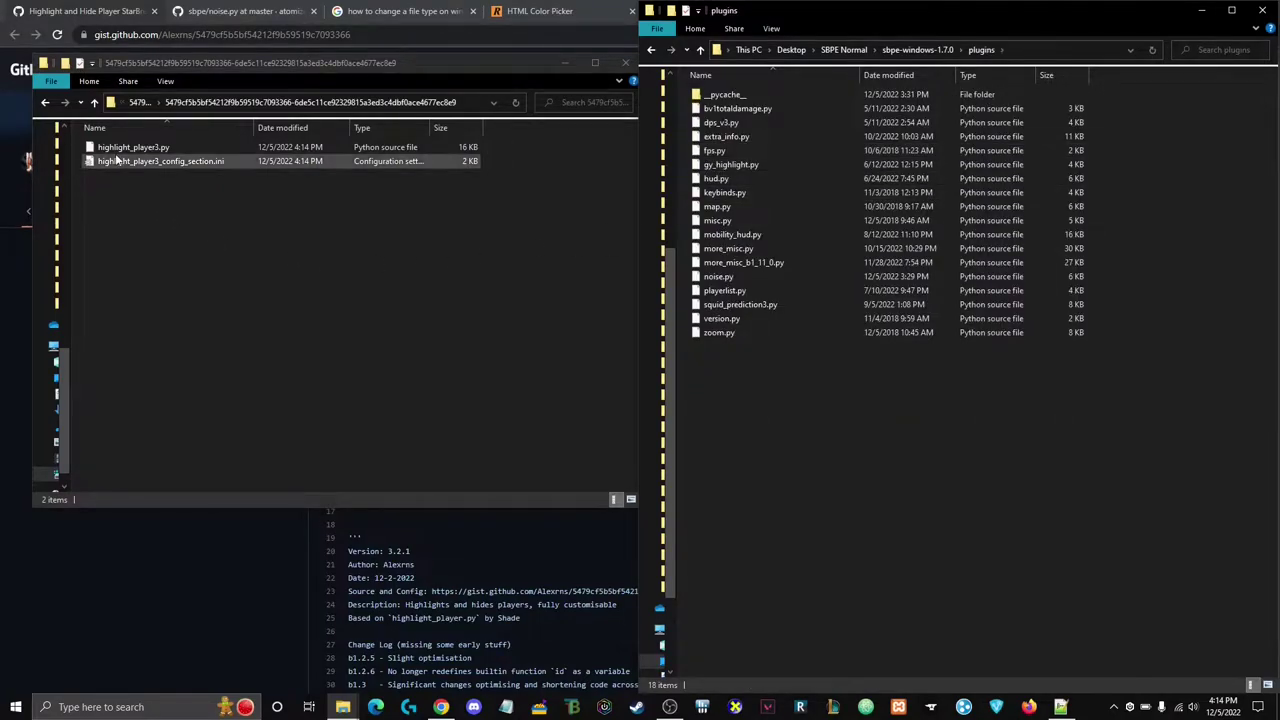
left_click_drag(130, 148, 720, 419)
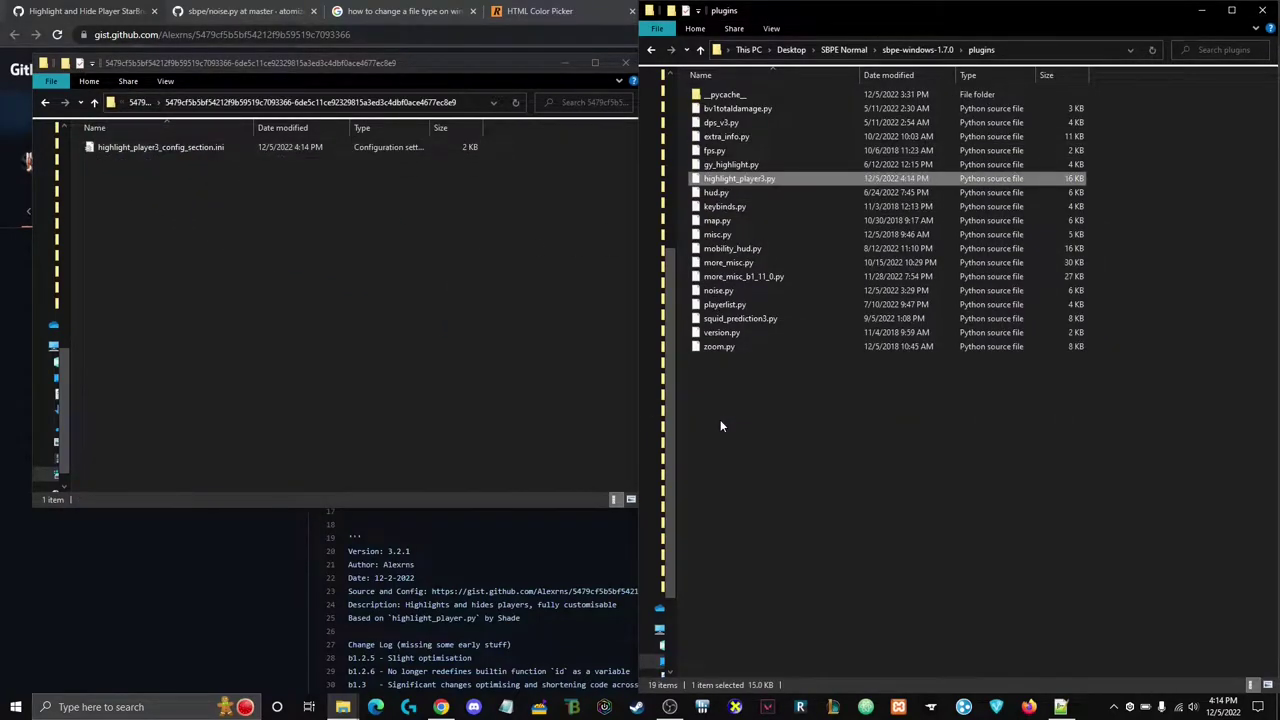
- Copy the entire text of highlight_player3_config_section.ini and close the file
right_click(185, 148)
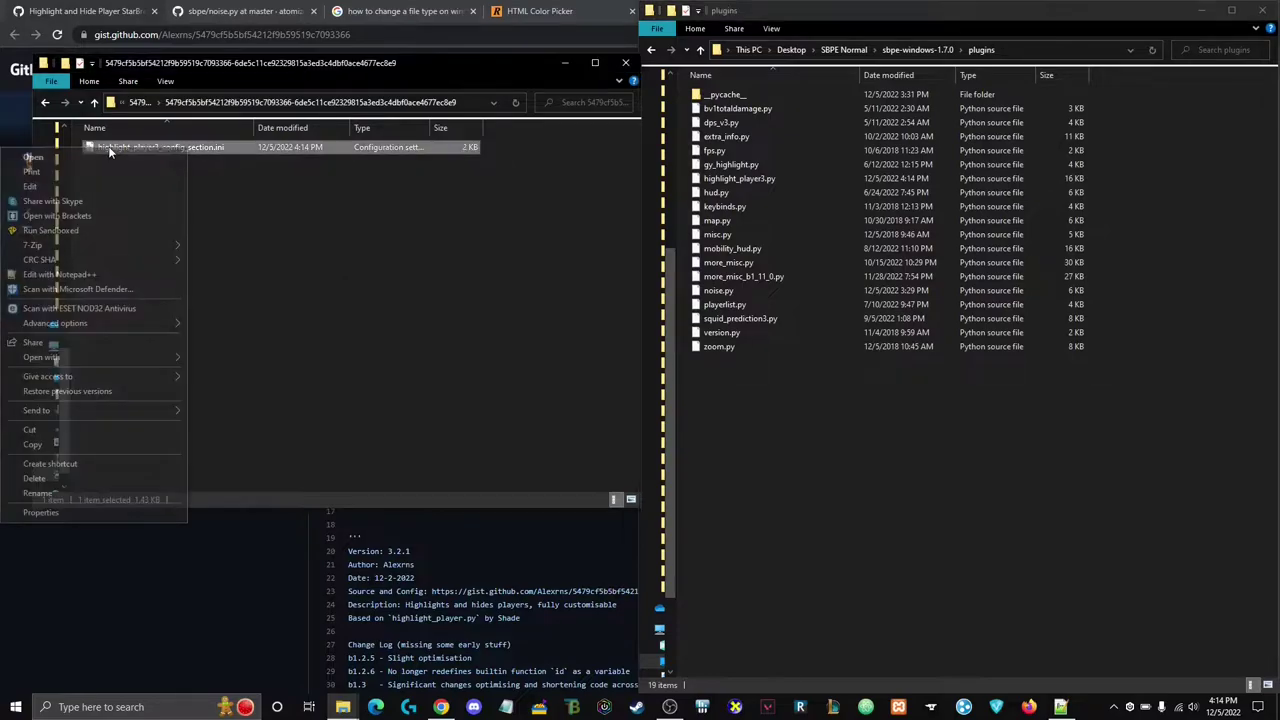
left_click(78, 185)
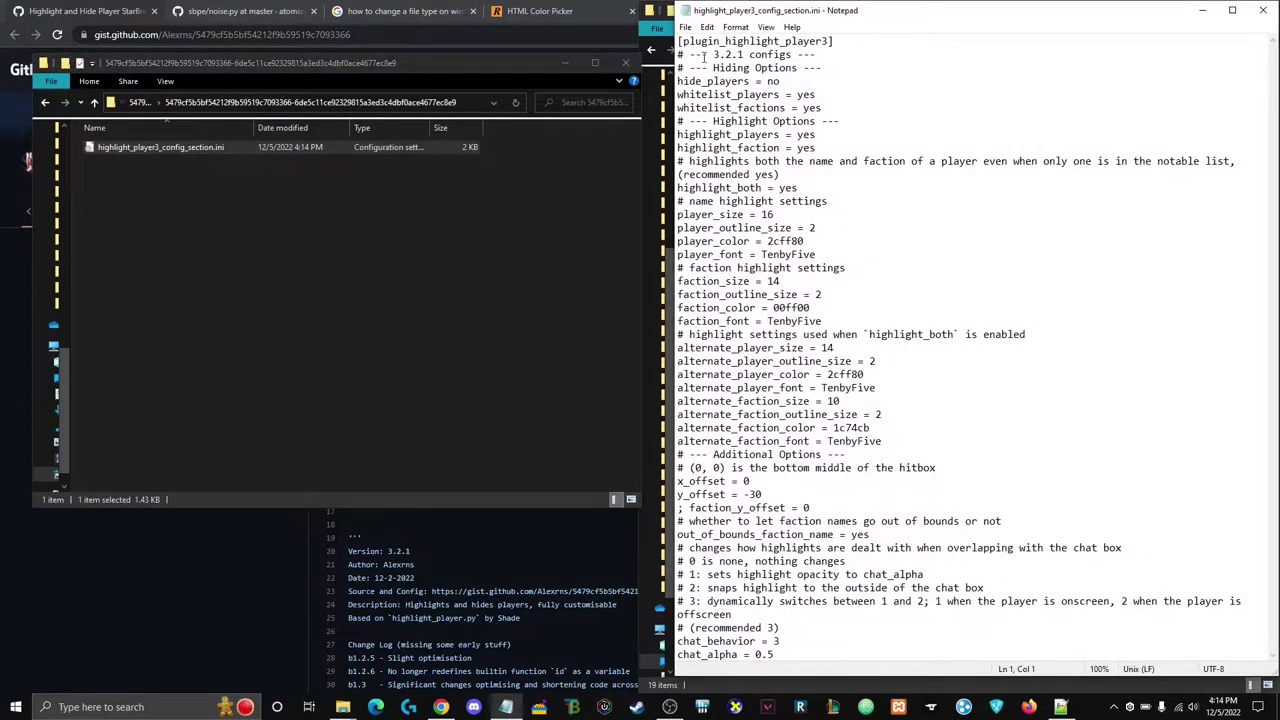
left_click_drag(678, 42, 862, 655)
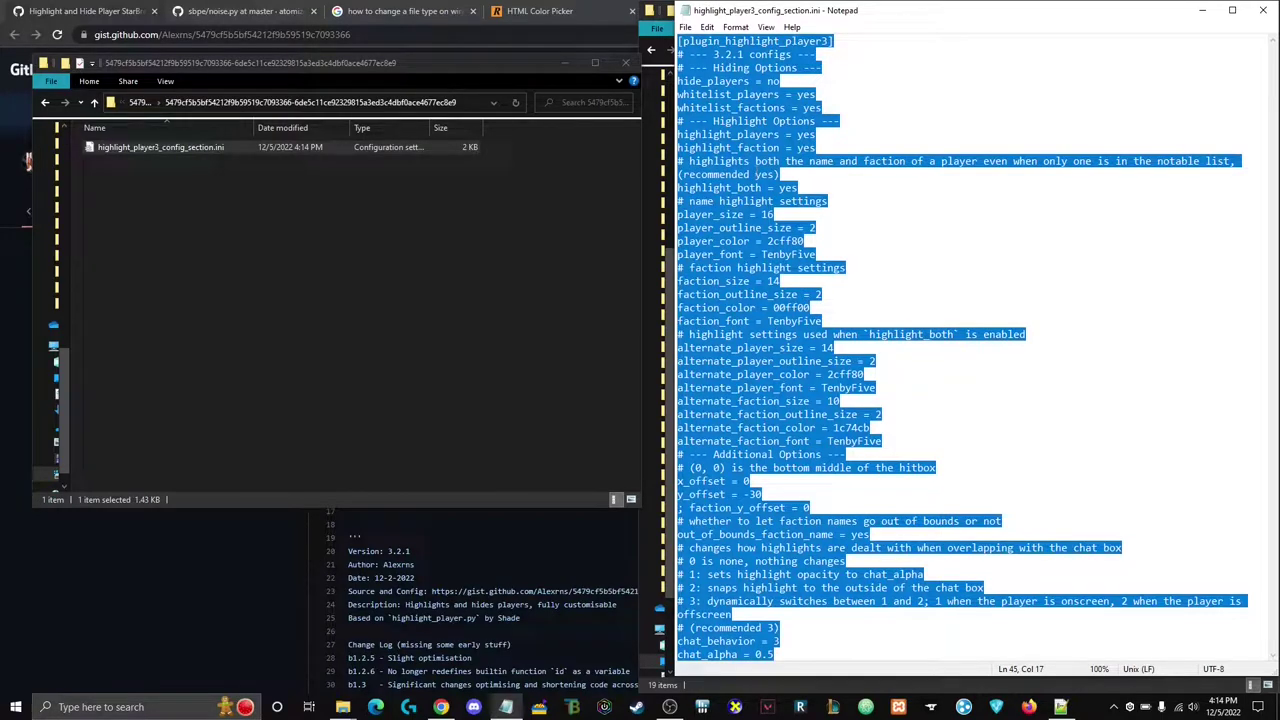
right_click(746, 192)
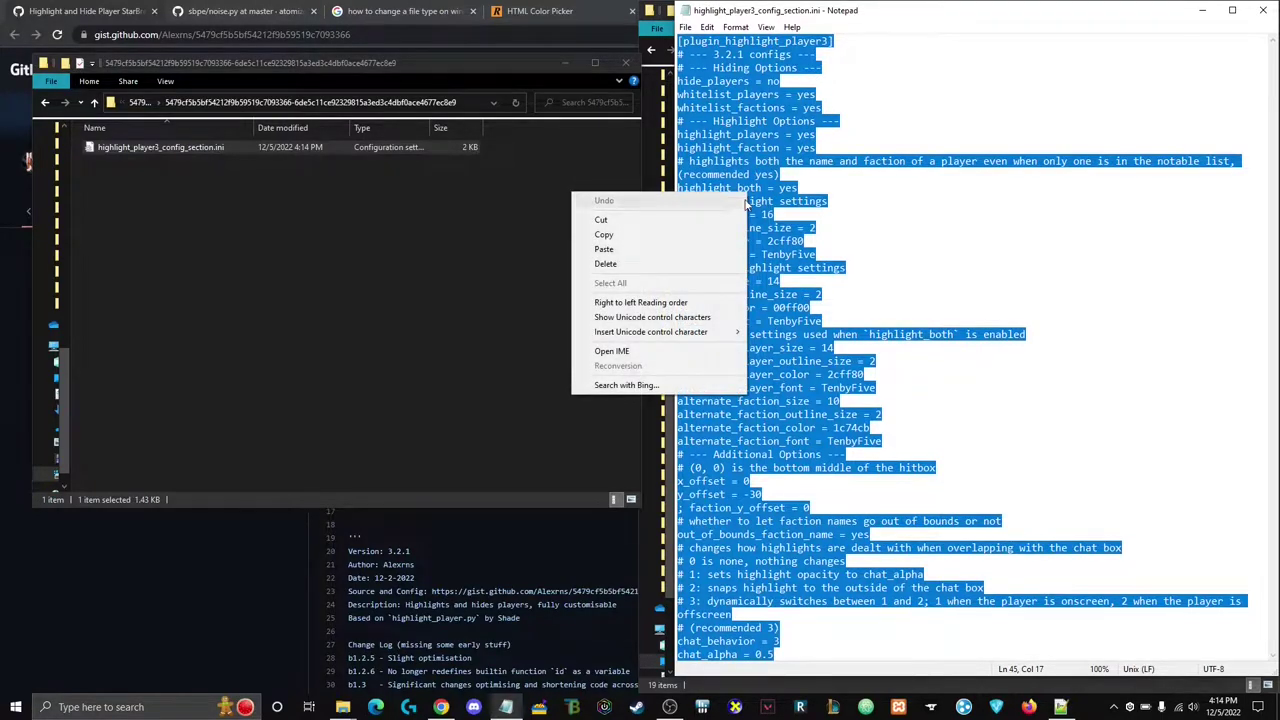
left_click(621, 240)
left_click(825, 252)
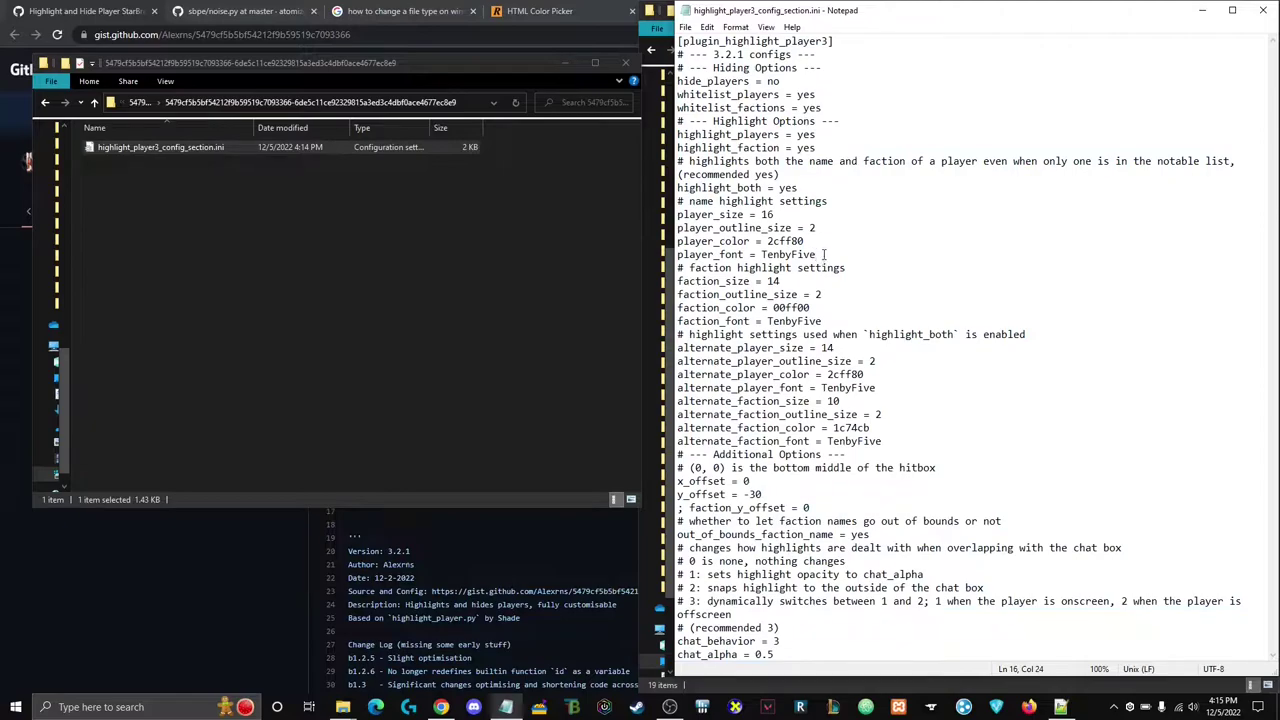
key("ctrl+a")
left_click(968, 243)
left_click(1259, 10)
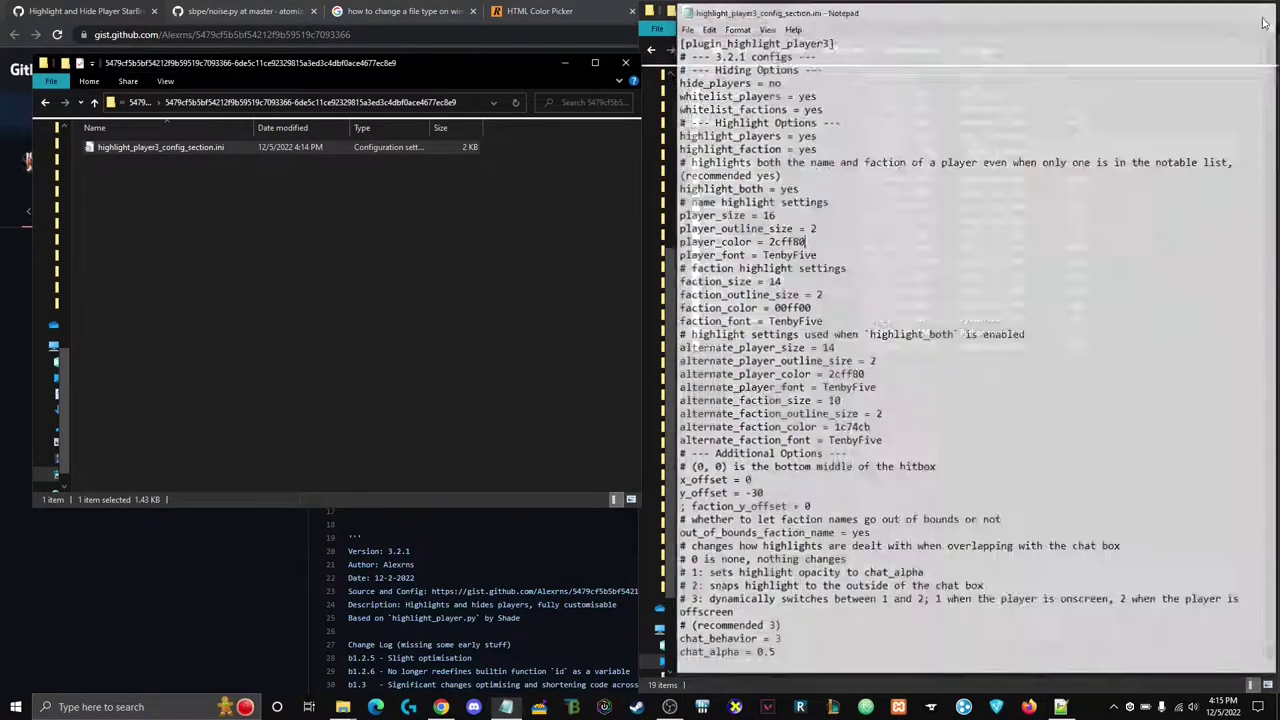
left_click(475, 287)
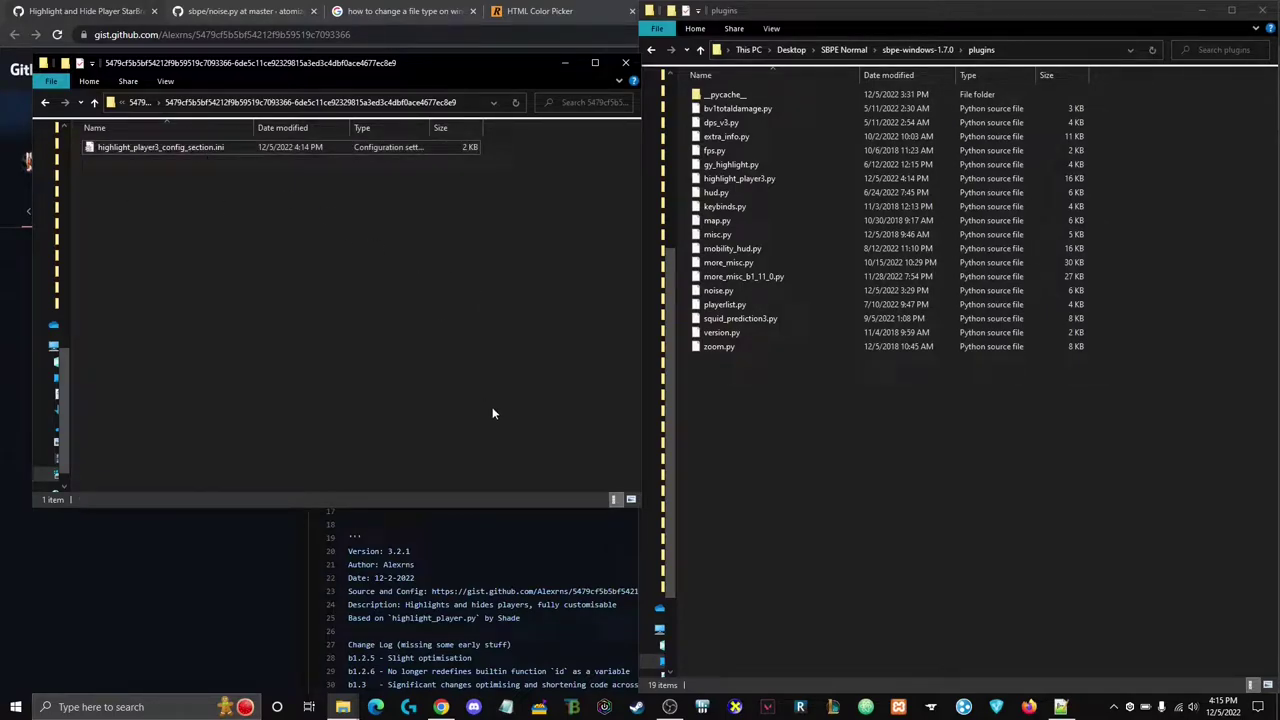
- Open config.ini from the sbpe-windows-1.7.0 folder in Notepad++
left_click(651, 49)
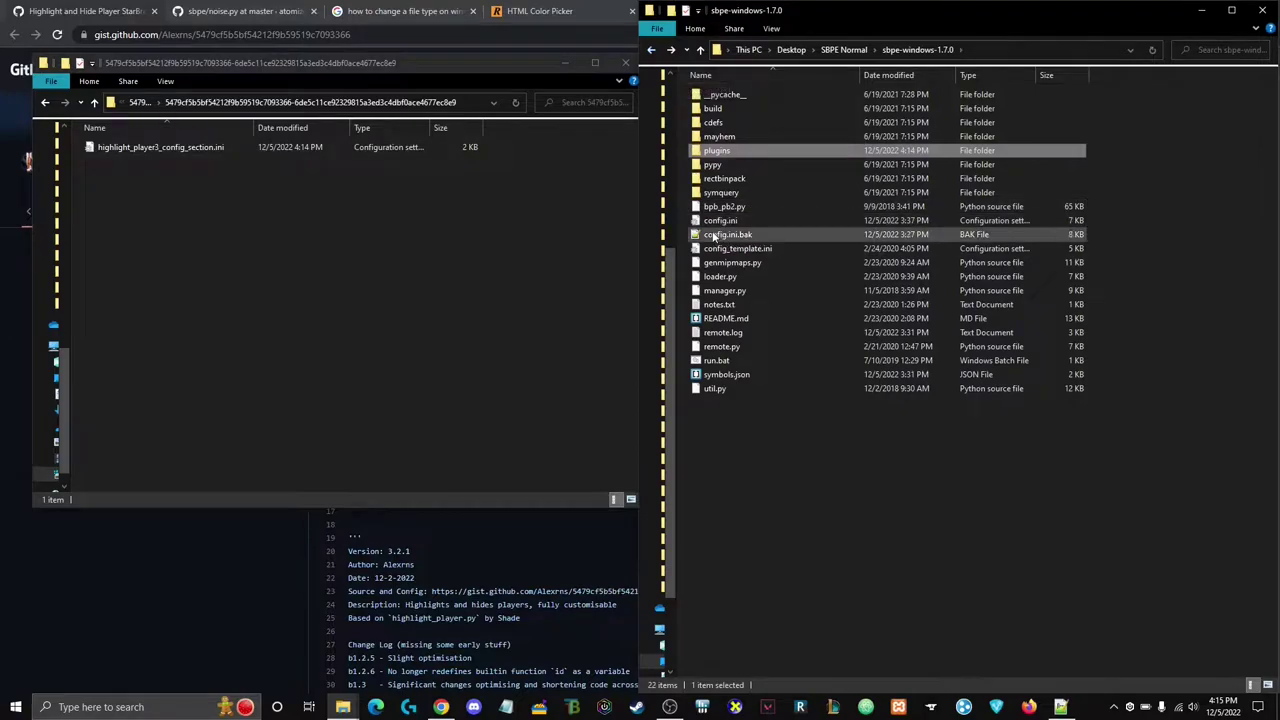
right_click(713, 221)
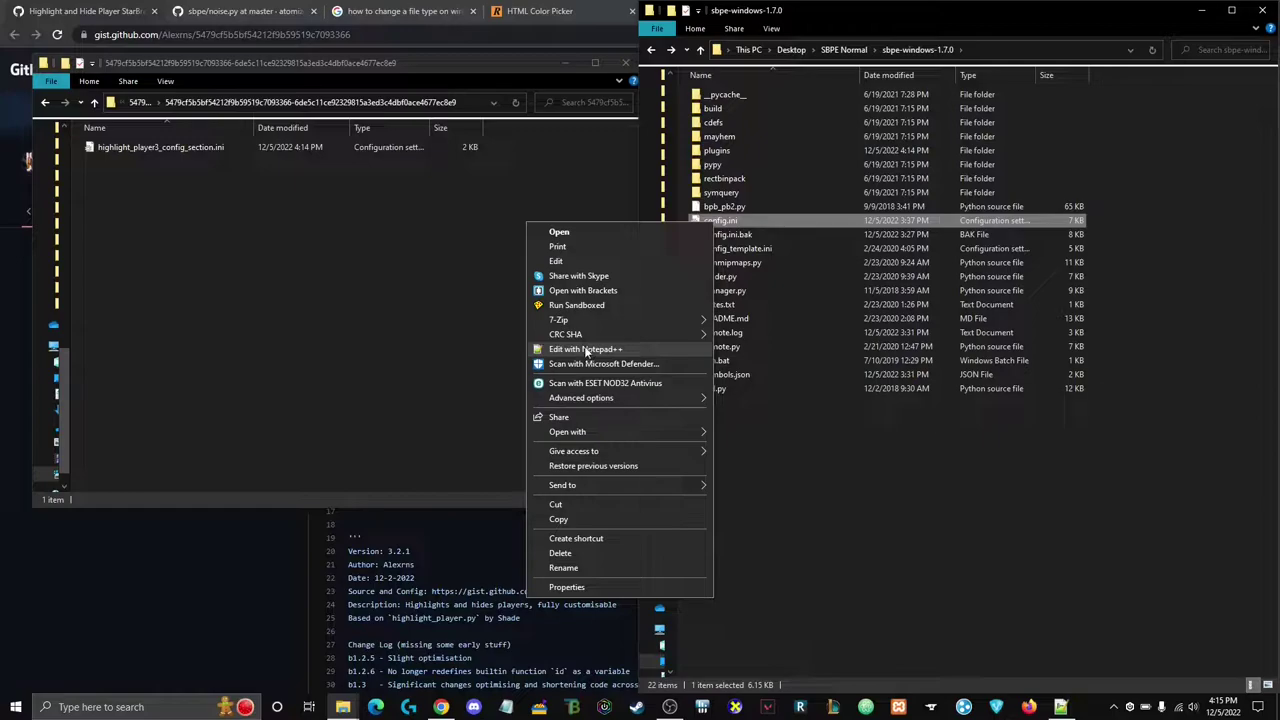
left_click(587, 350)
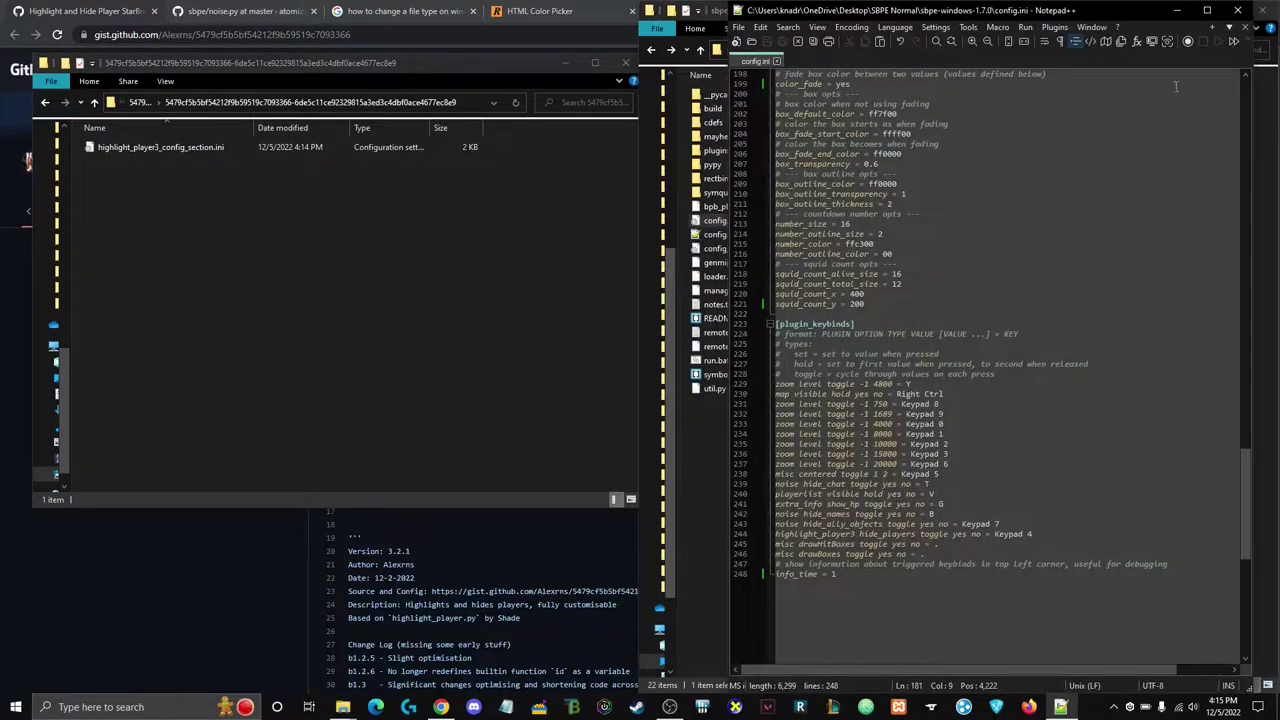
left_click(1180, 12)
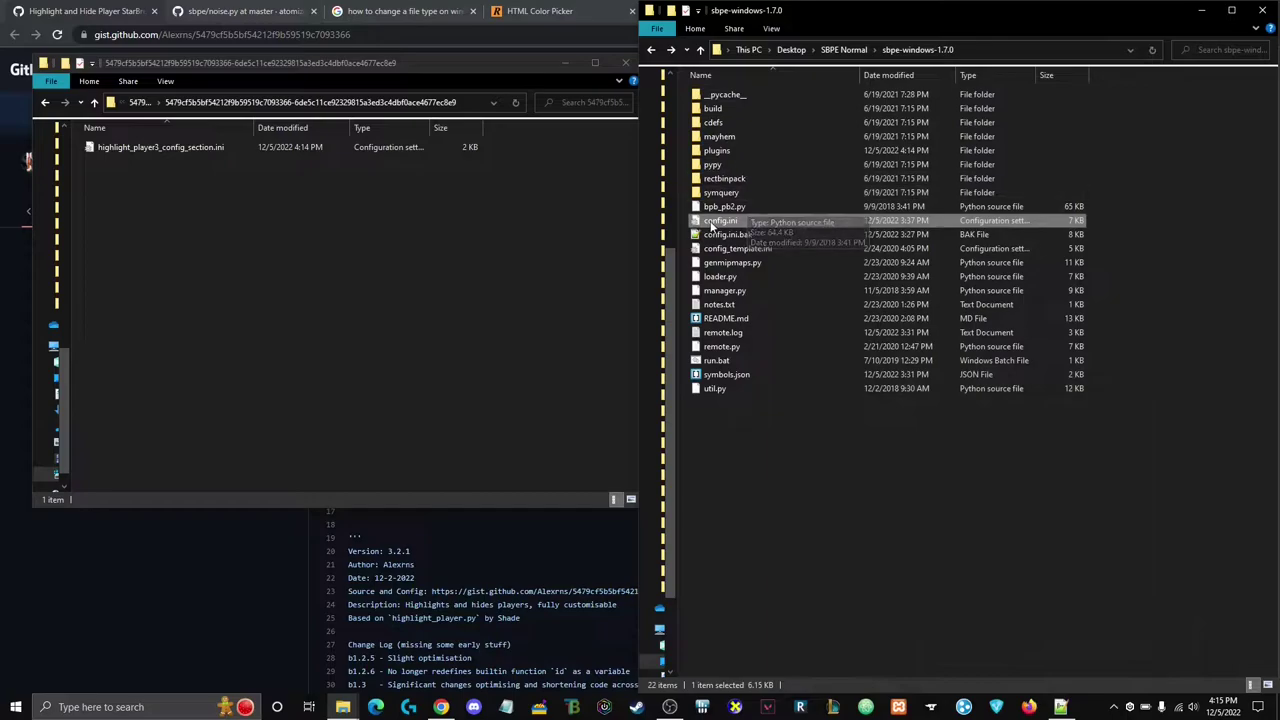
right_click(710, 221)
left_click(587, 262)
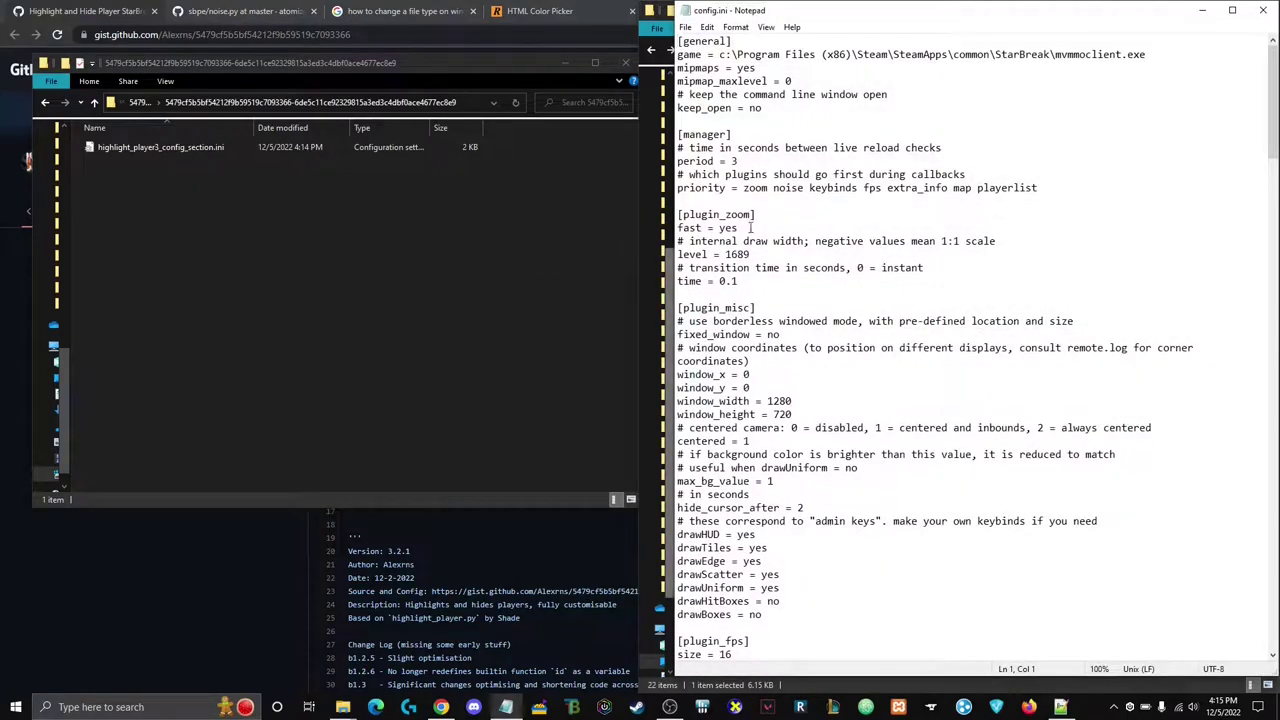
left_click(1259, 10)
left_click(1061, 707)
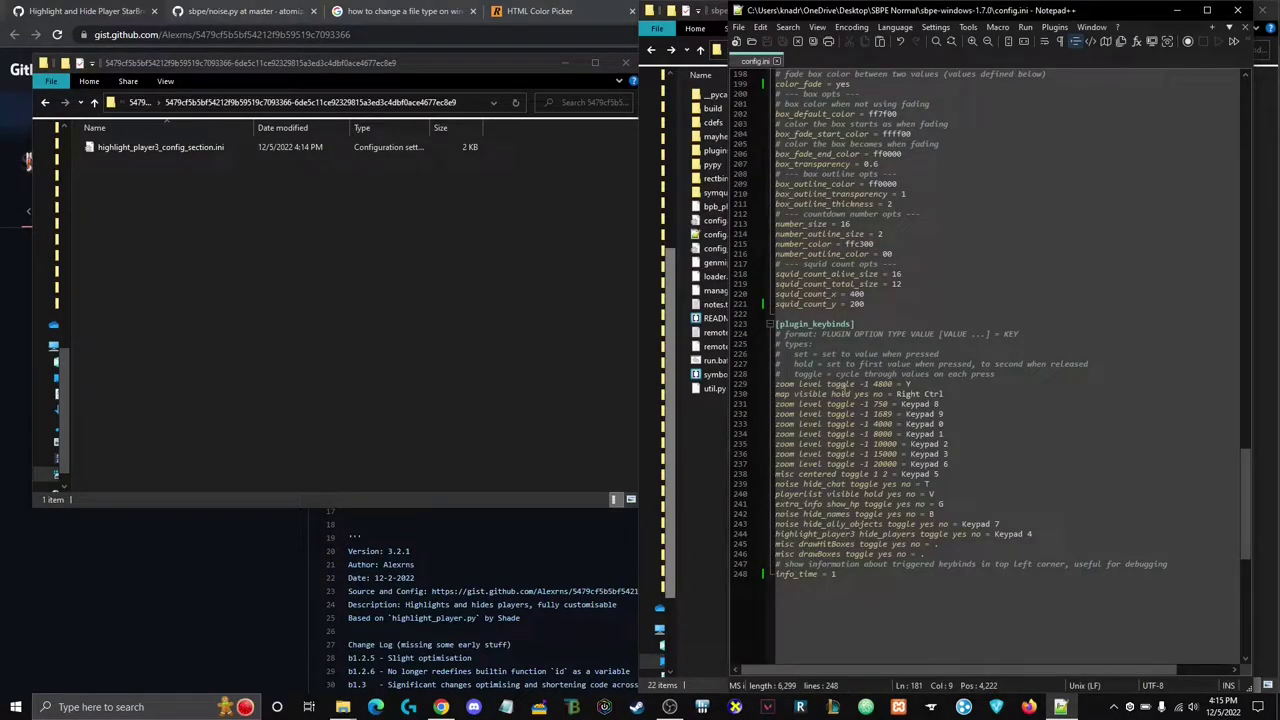
- Add two blank lines above the [plugin_keybinds] section of config.ini
scroll(824, 350, "up", 11)
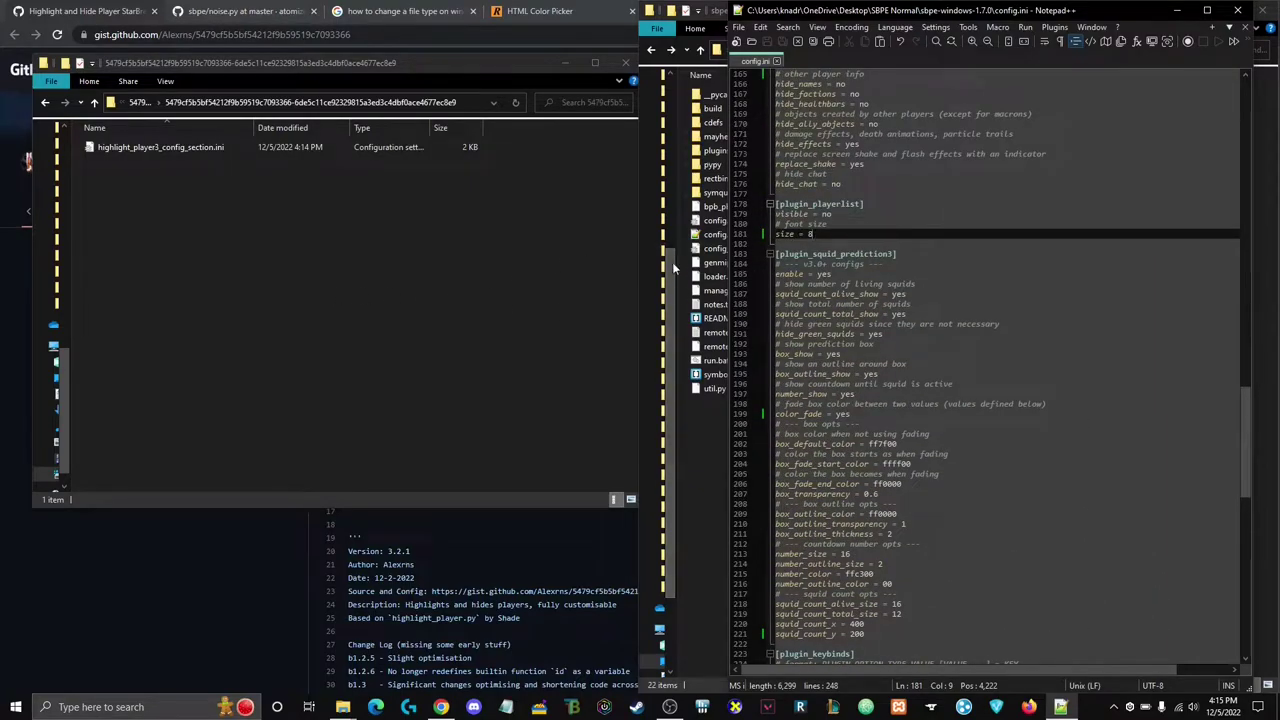
scroll(844, 253, "down", 10)
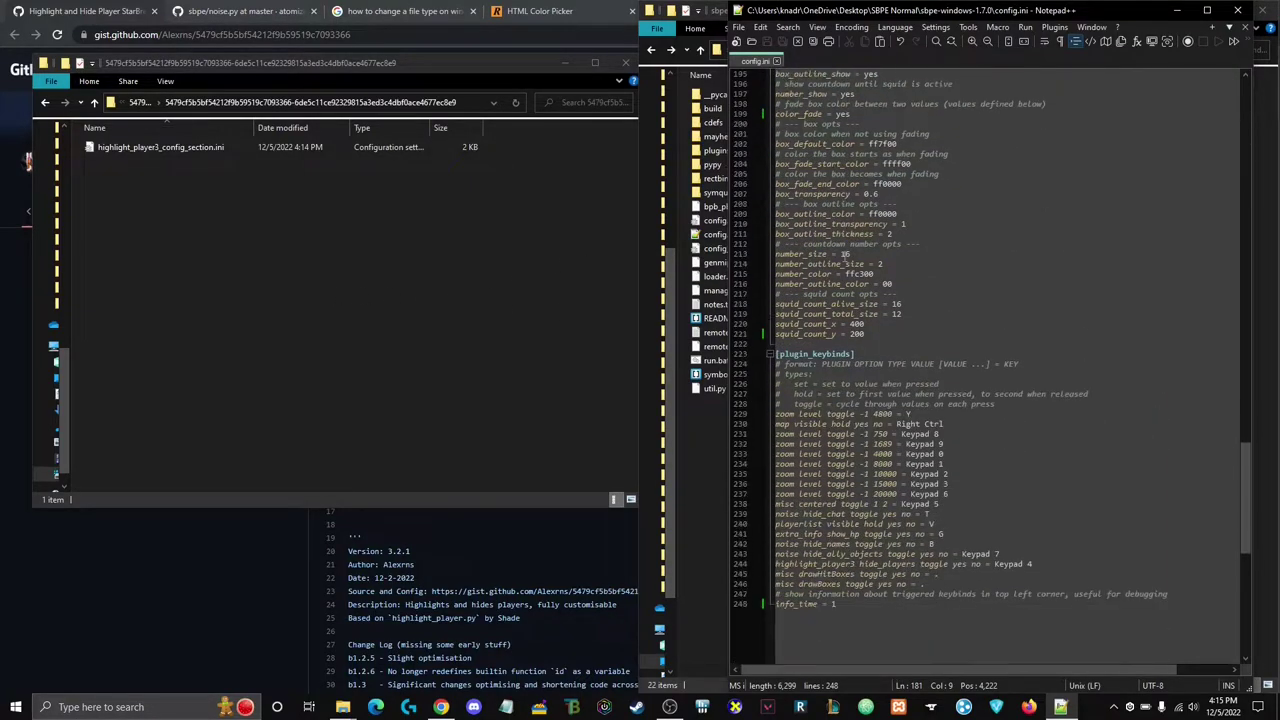
left_click(858, 345)
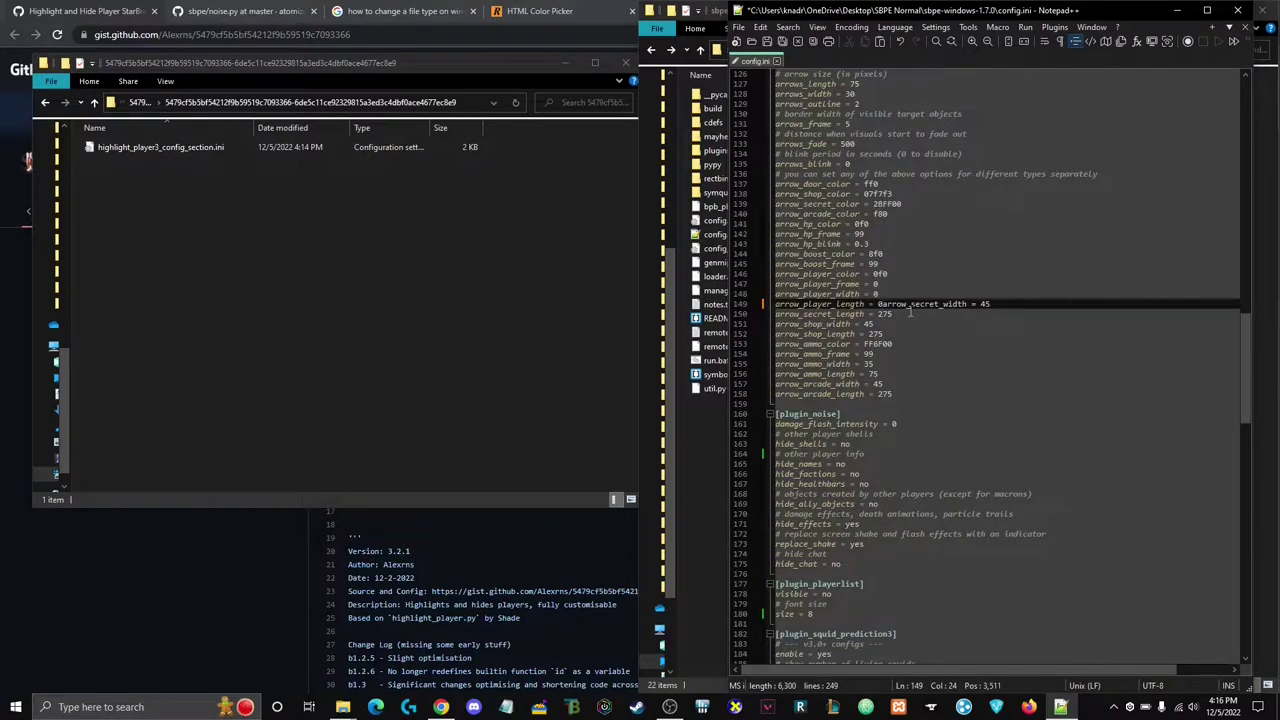
- Put arrow_secret_width = 45 on its own line directly below arrow_player_length, without a blank line between them
key("Return")
key("Return")
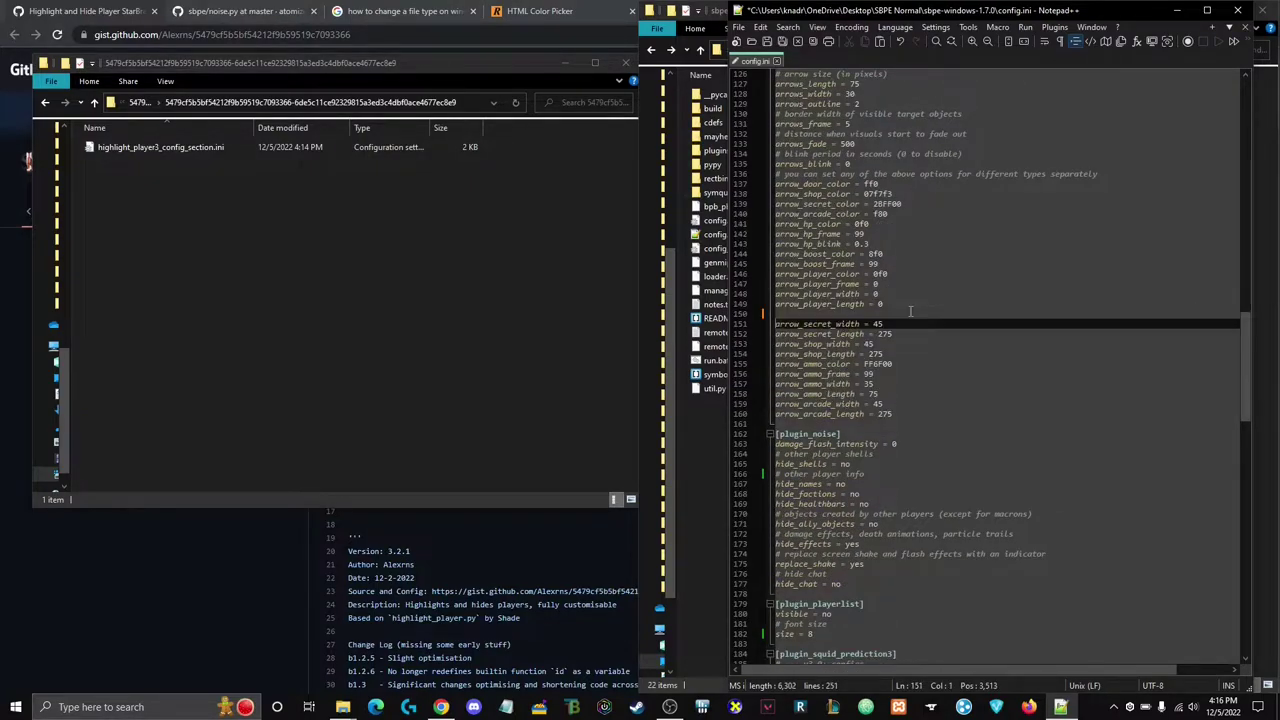
key("BackSpace")
left_click(908, 314)
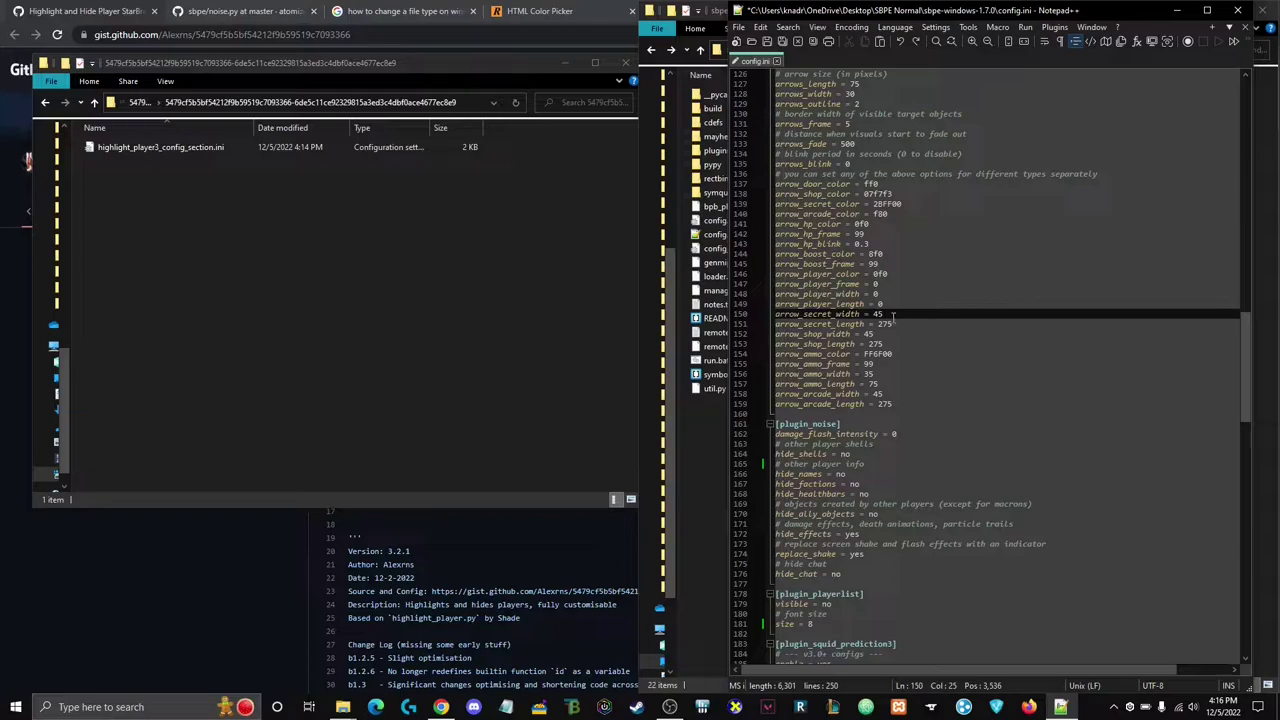
- Examine where the [plugin_extra_info] section starts and ends and how a blank line separates it from [plugin_noise]
scroll(893, 316, "up", 11)
left_click_drag(850, 274, 760, 264)
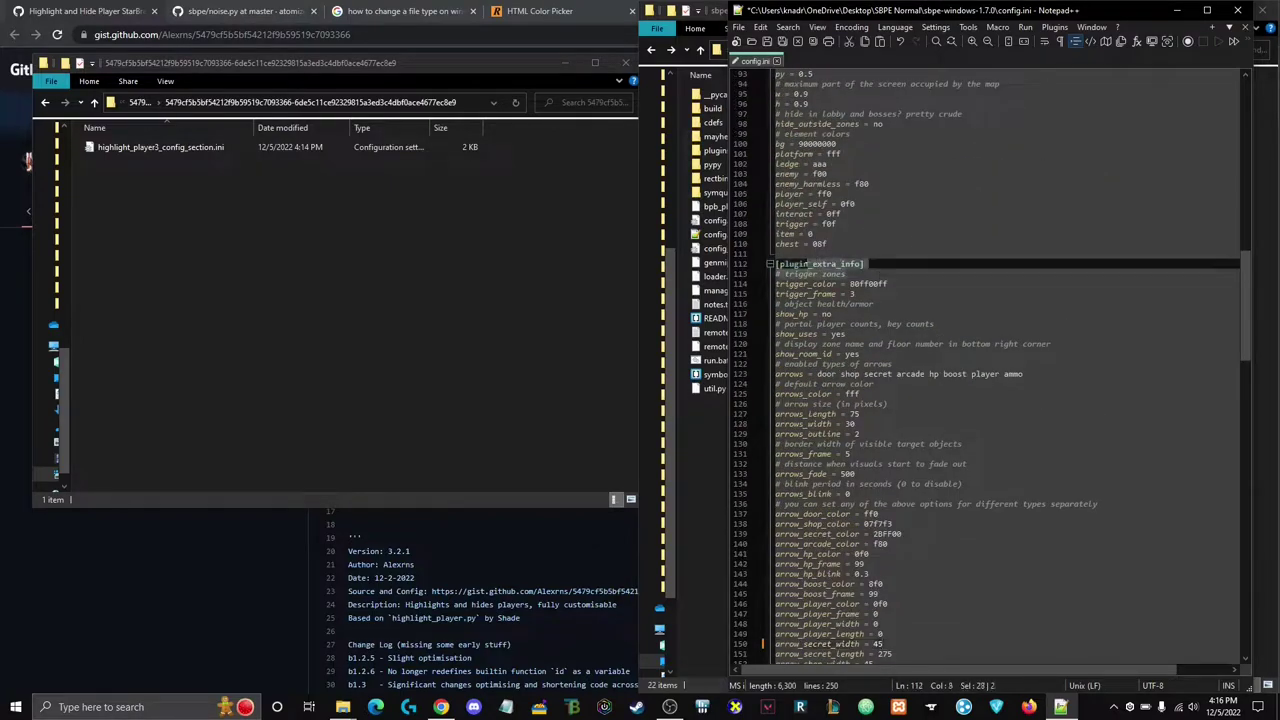
scroll(924, 270, "down", 16)
left_click_drag(897, 254, 815, 255)
left_click(841, 273)
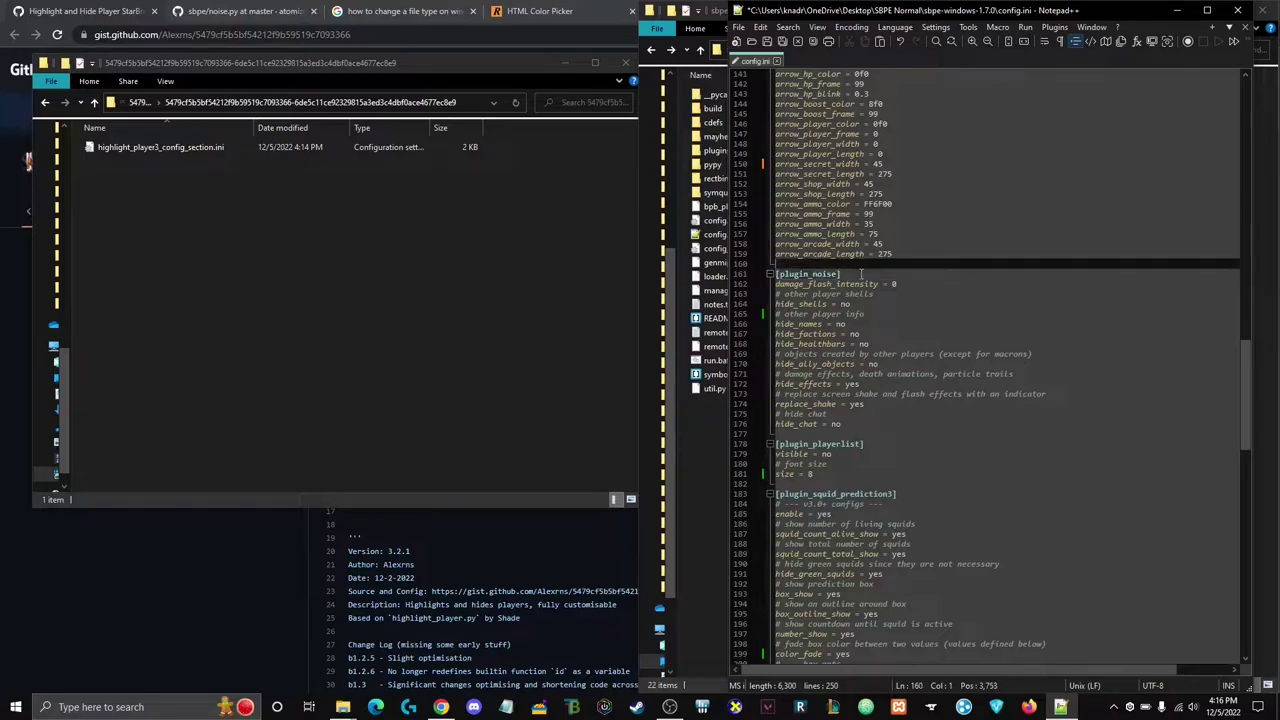
left_click(816, 267)
double_click(836, 273)
left_click(846, 274)
left_click(826, 265)
- Paste the copied [plugin_highlight_player3] section into the blank space between [plugin_squid_prediction3] and [plugin_keybinds]
scroll(887, 298, "down", 5)
scroll(878, 308, "down", 9)
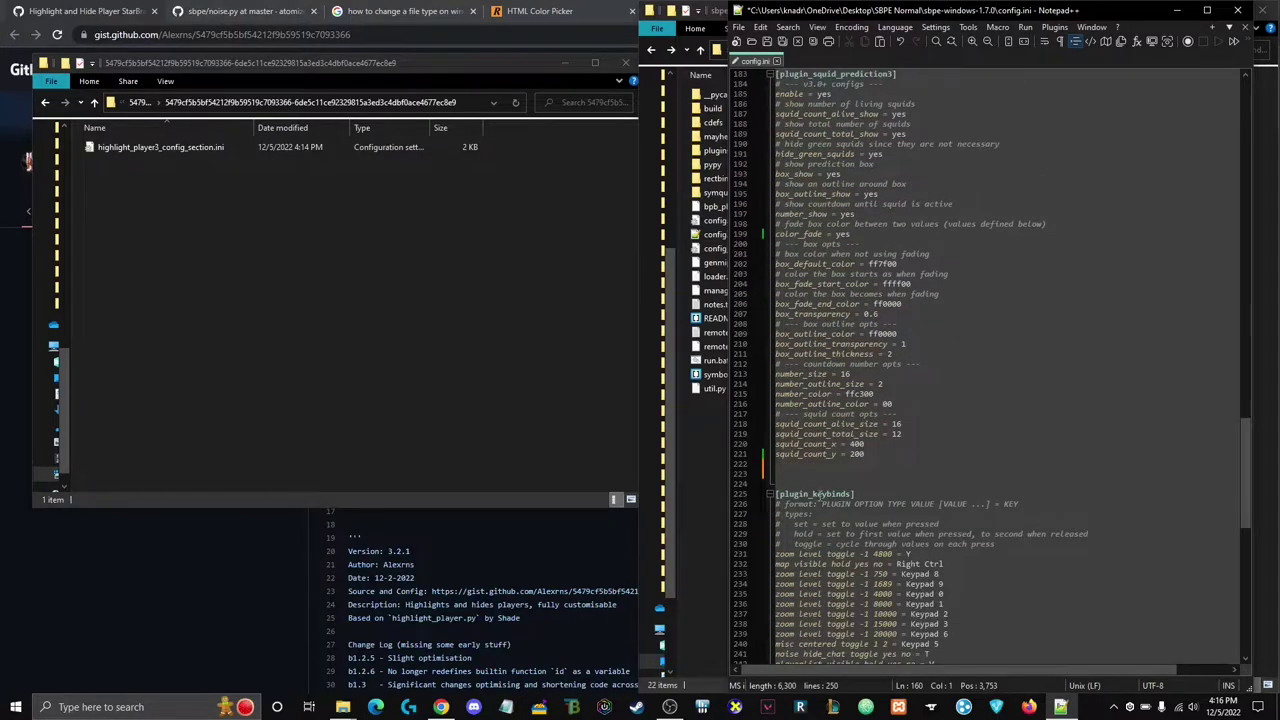
left_click(818, 474)
key("ctrl+v")
scroll(848, 325, "down", 5)
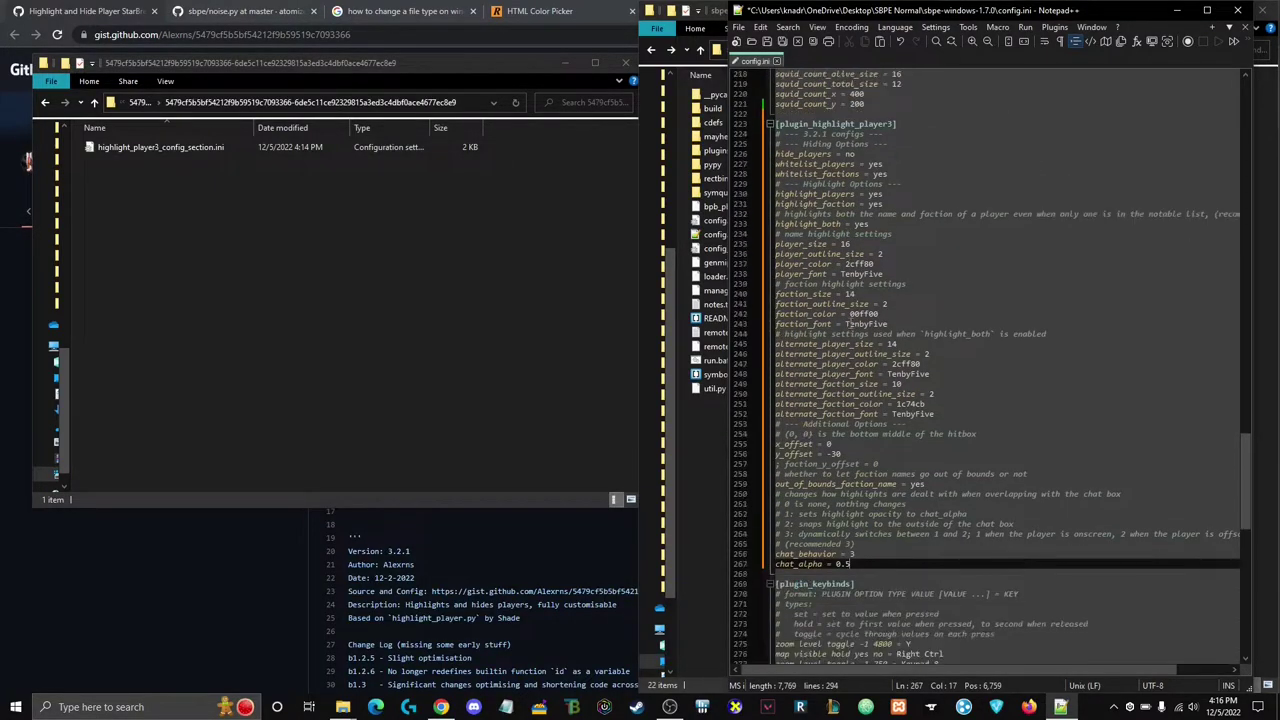
- Save config.ini and check the pasted [plugin_highlight_player3] section through to [plugin_keybinds]
key("ctrl+s")
scroll(857, 395, "down", 2)
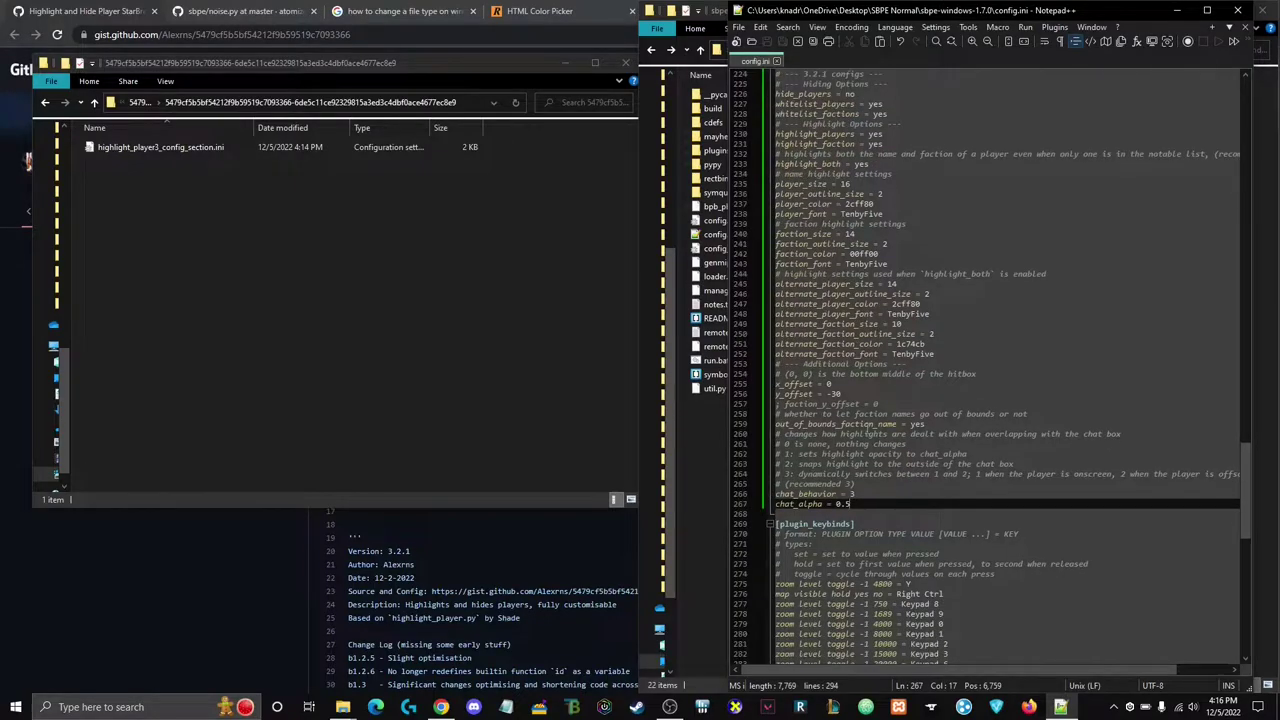
scroll(857, 395, "up", 5)
left_click(800, 204)
left_click(739, 29)
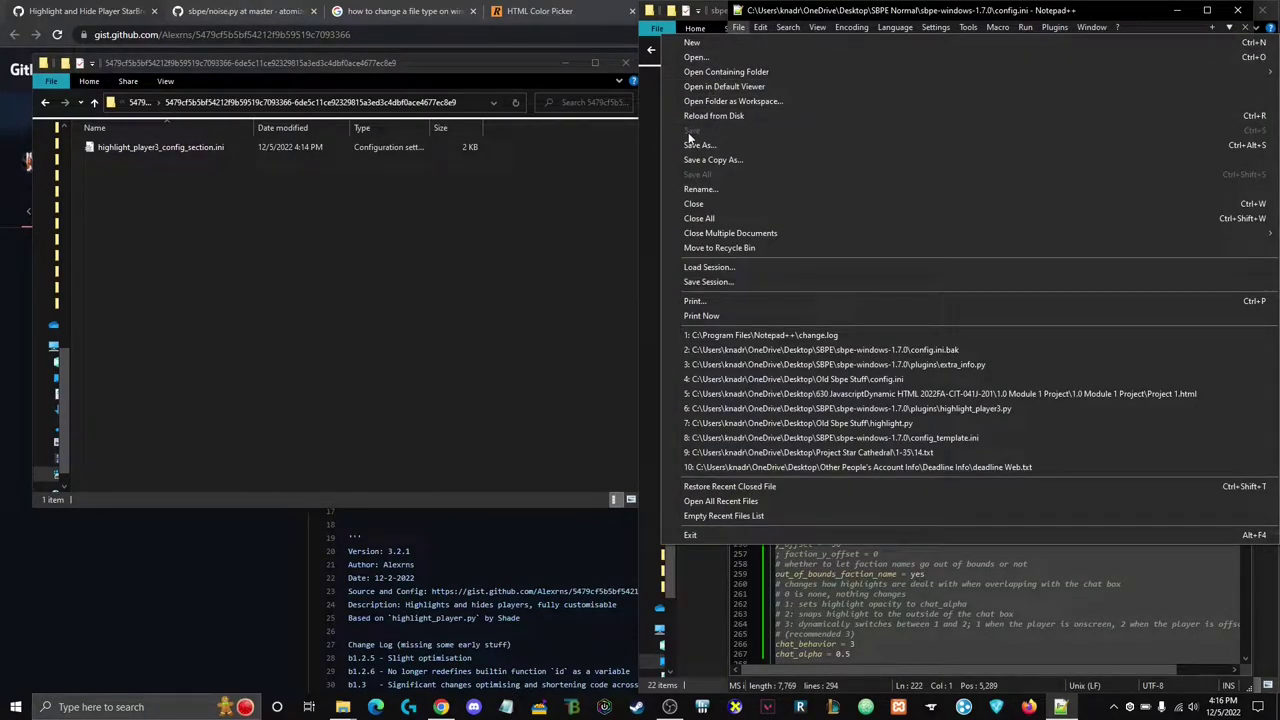
left_click(990, 557)
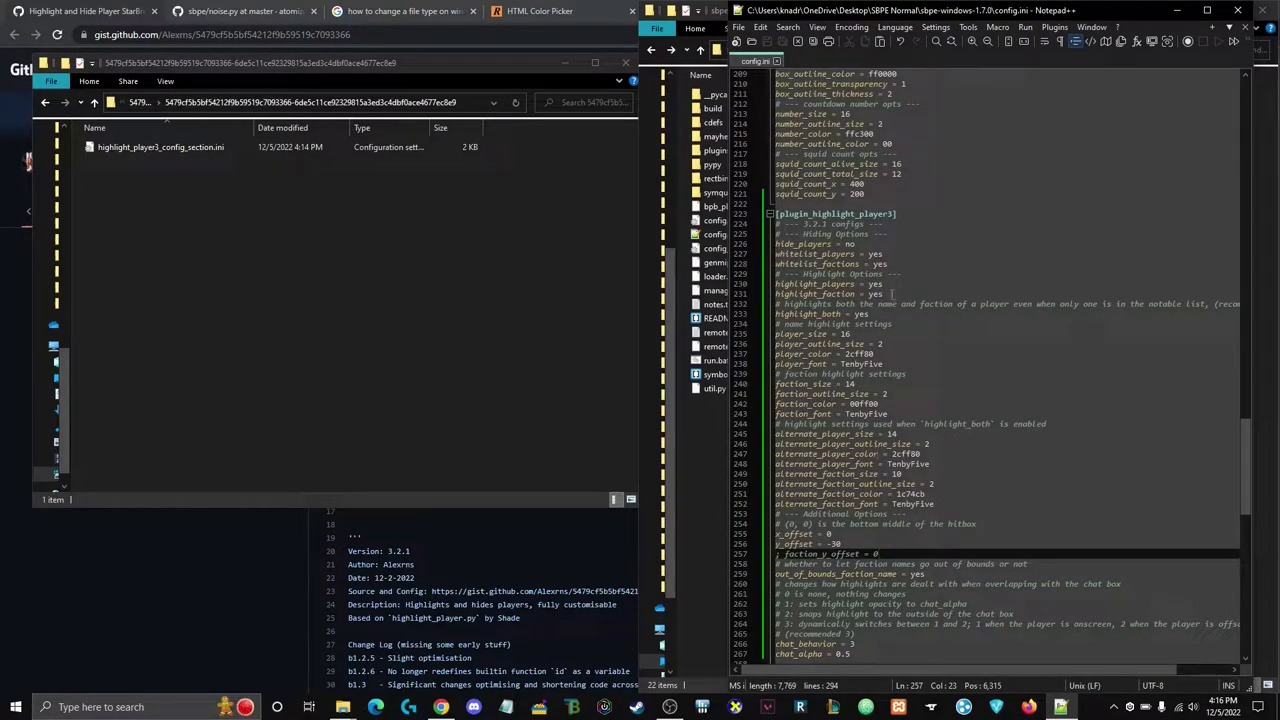
scroll(892, 293, "down", 10)
- Switch to the noise.py page of the sbpe repository in Chrome and open the file's raw source
left_click(397, 299)
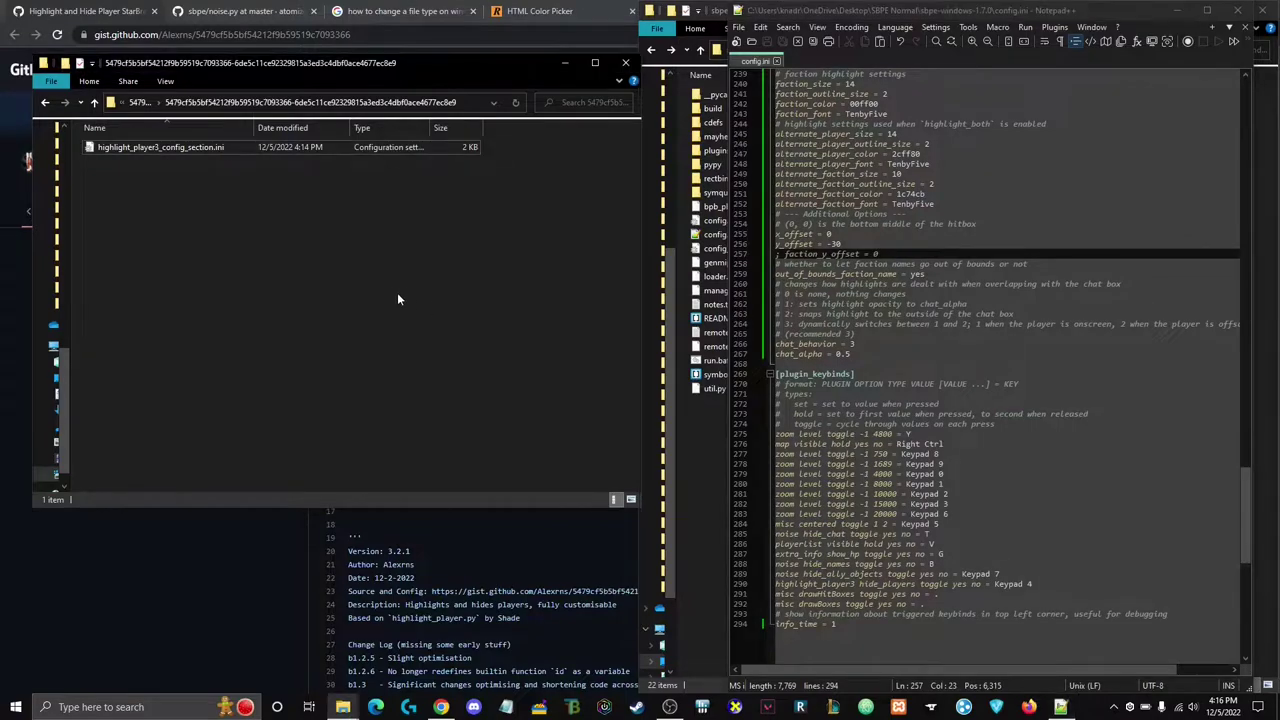
left_click(565, 62)
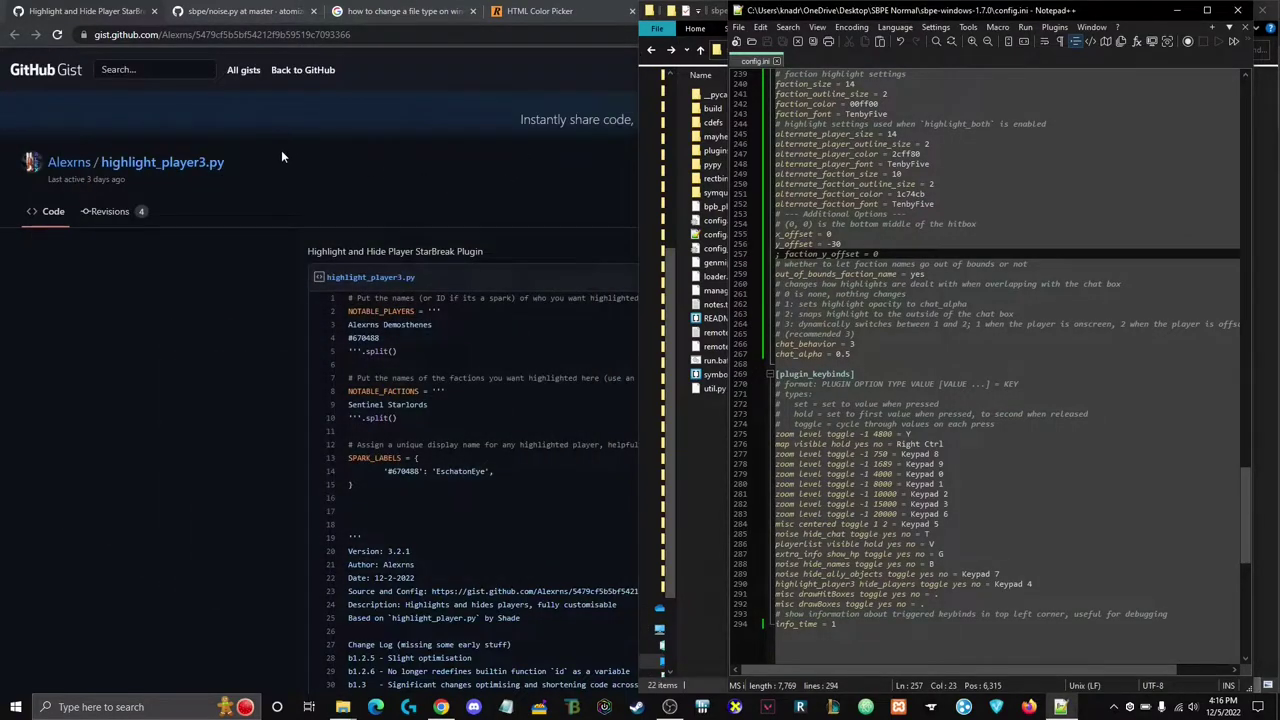
left_click(255, 11)
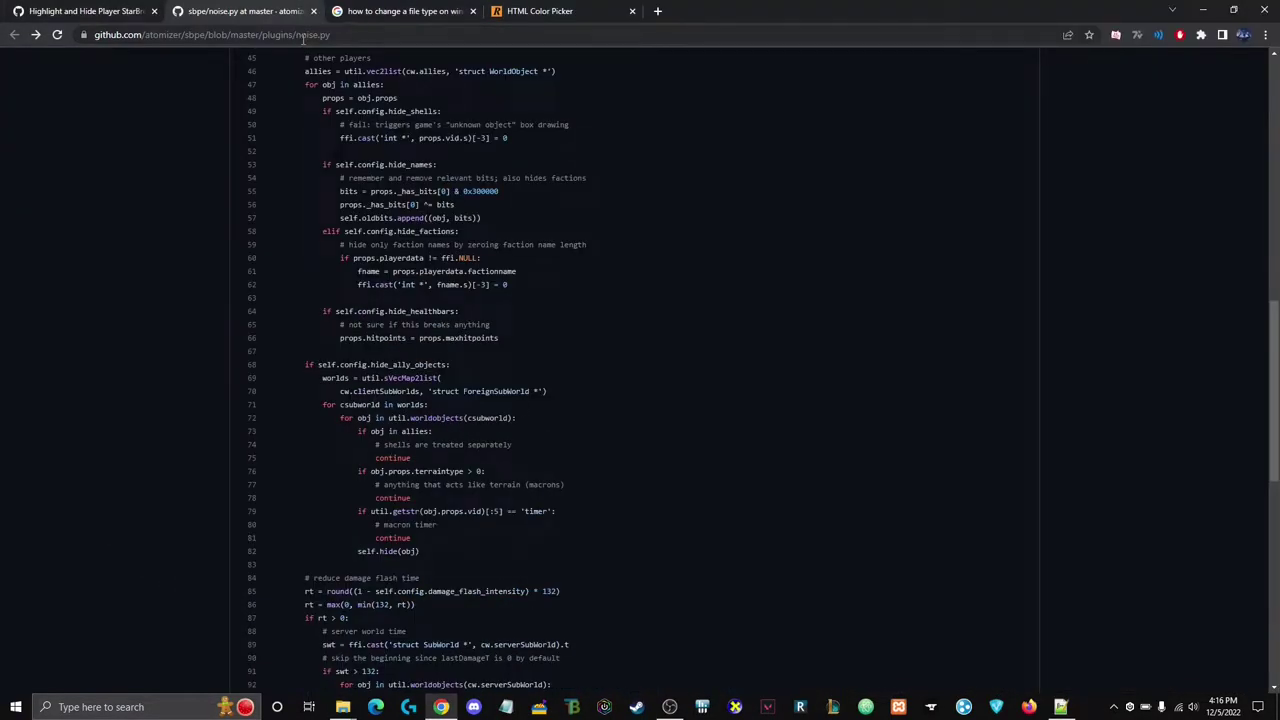
scroll(477, 187, "up", 10)
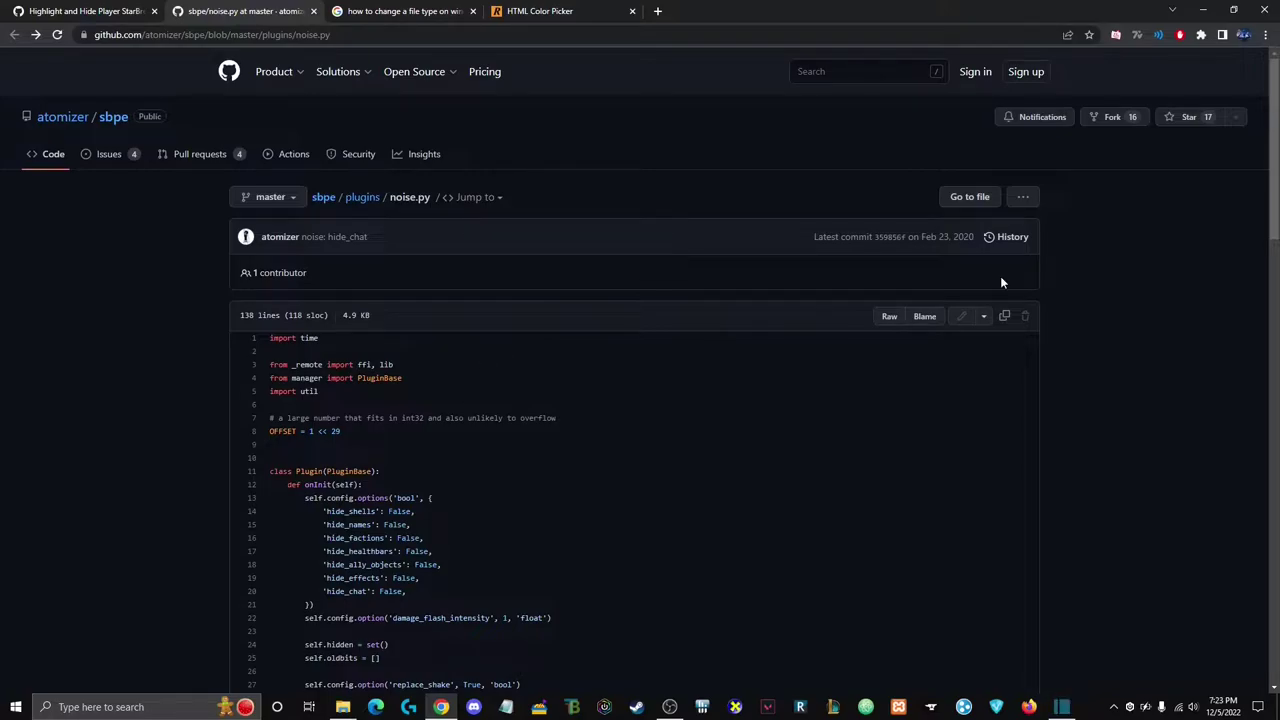
left_click(891, 316)
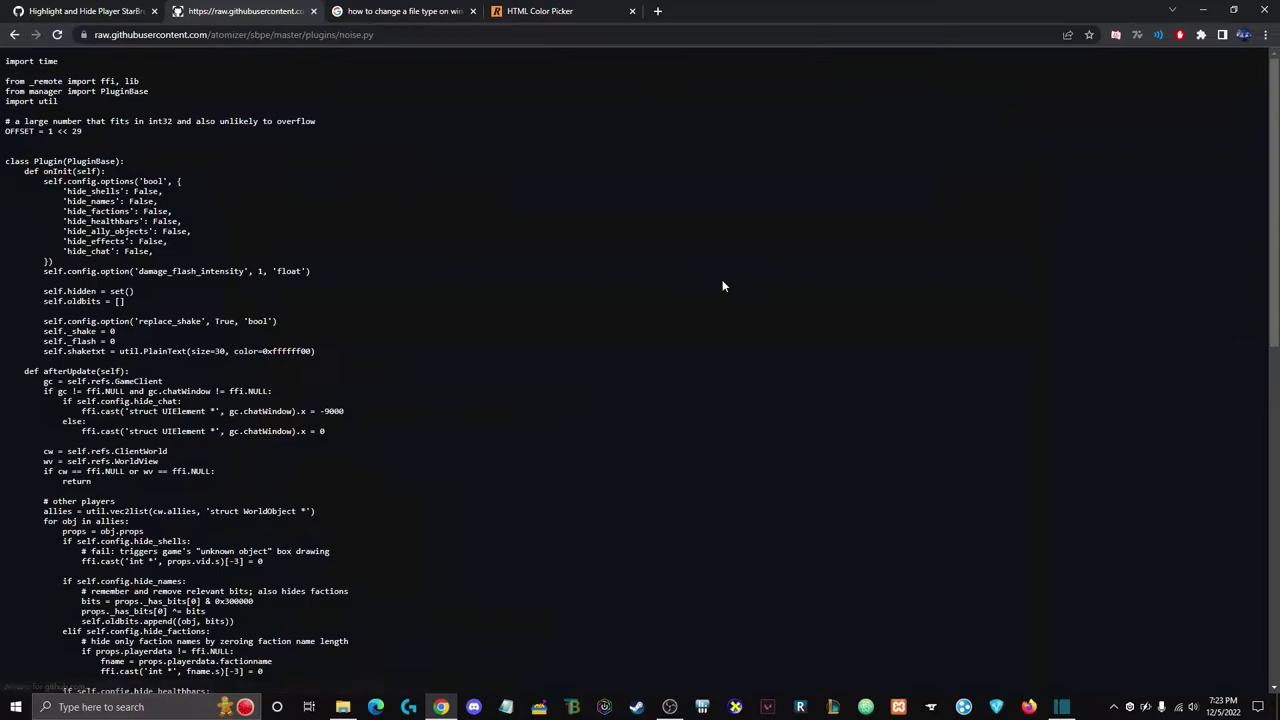
- Copy the entire raw code of noise.py
key("ctrl+a")
left_click(180, 197)
mouse_move(6, 60)
left_click_drag(6, 60, 440, 688)
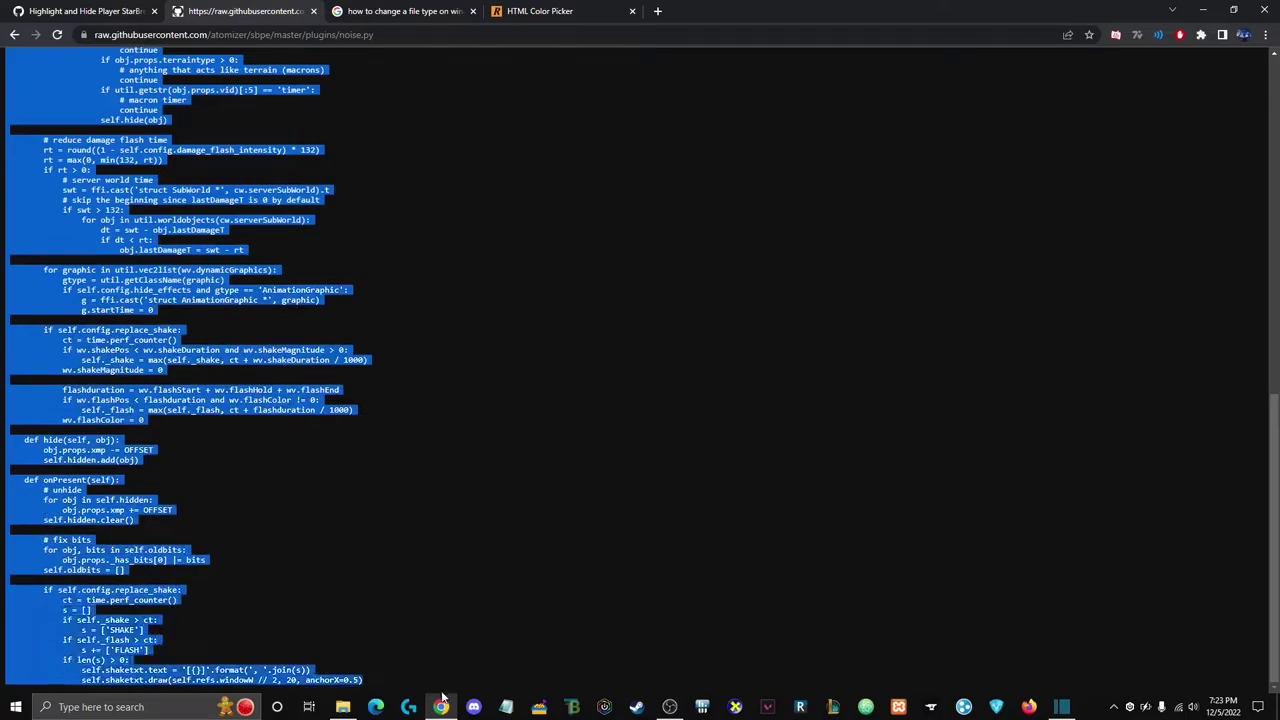
right_click(113, 352)
left_click(146, 360)
left_click(593, 326)
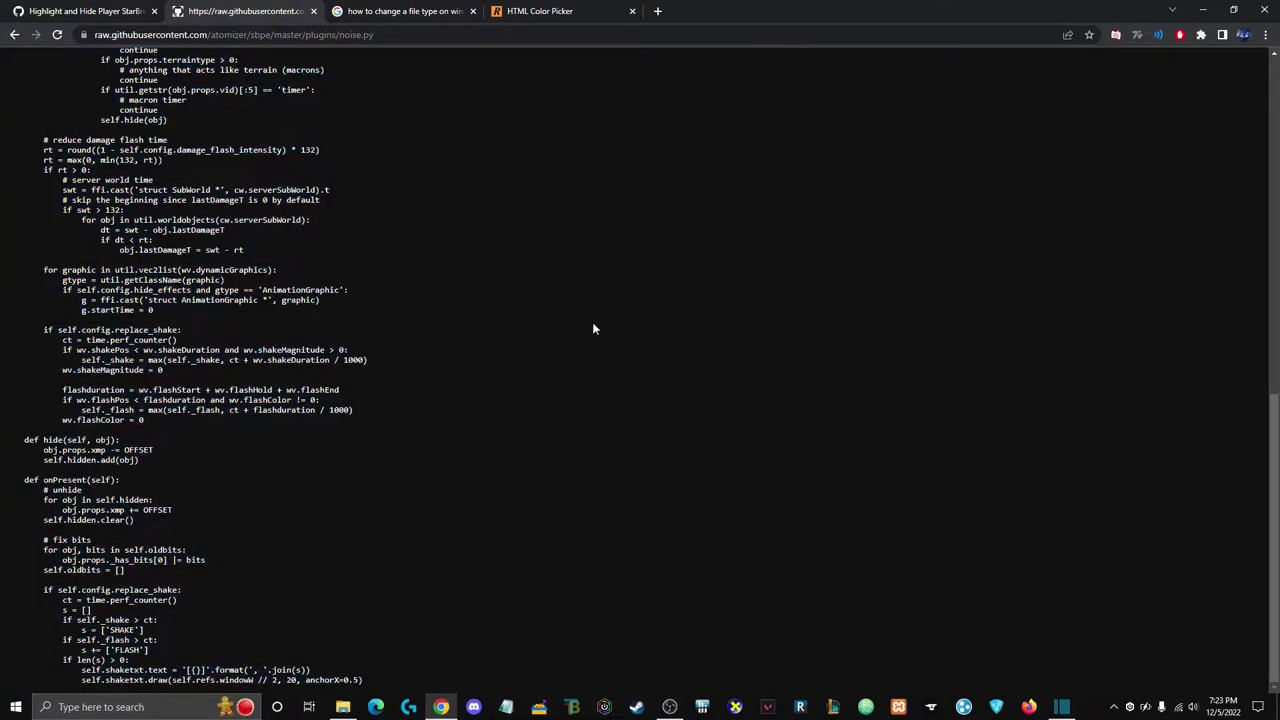
- Open noise.py from the plugins folder of sbpe-windows-1.7.0 for editing in Notepad
left_click(343, 707)
double_click(740, 148)
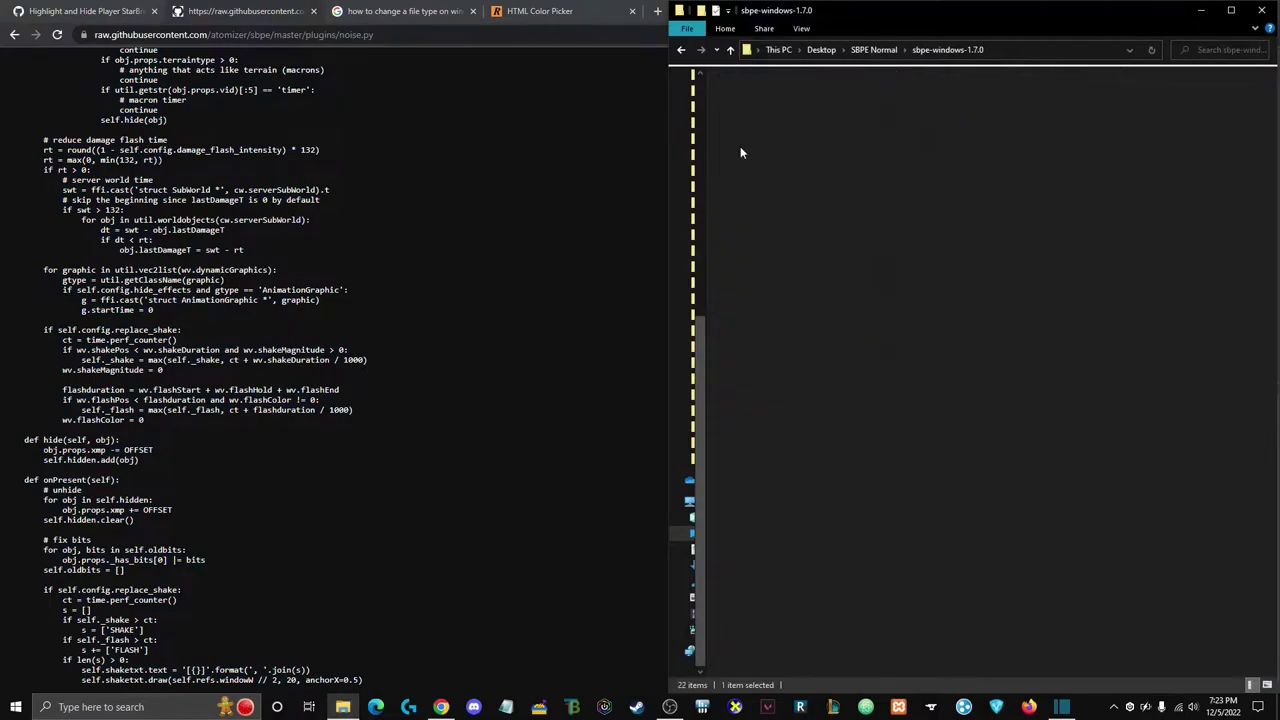
right_click(748, 291)
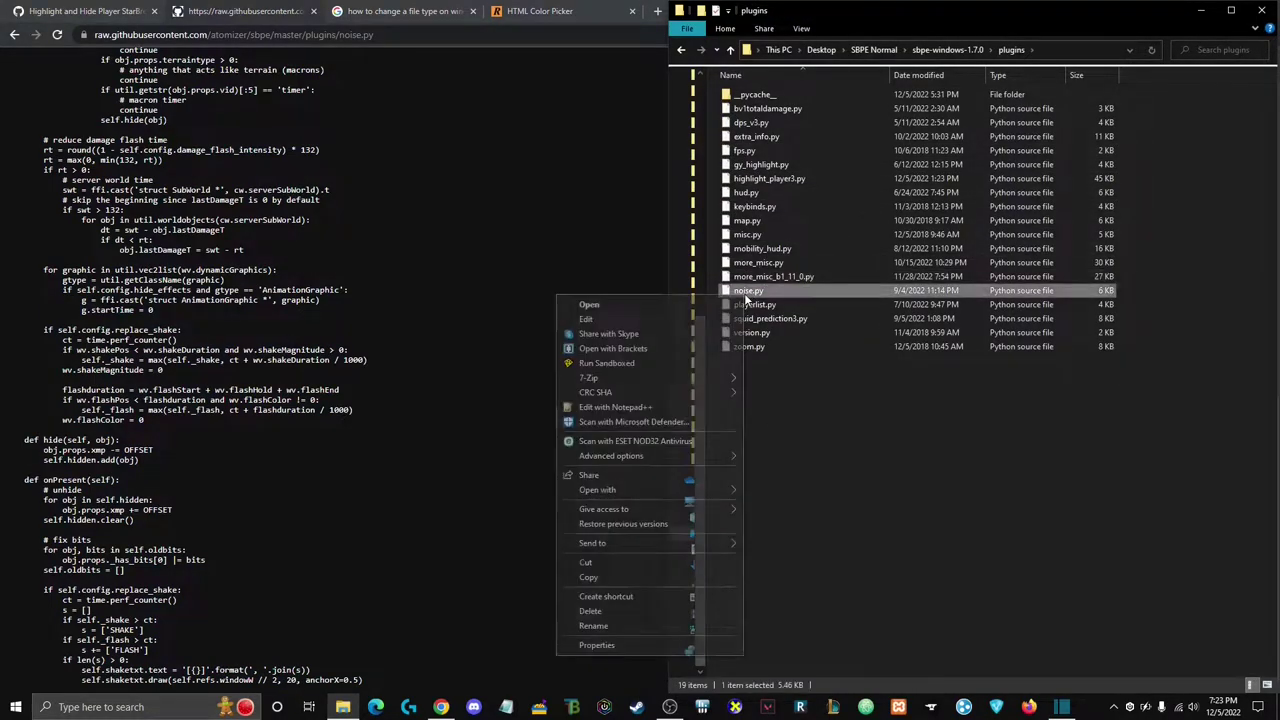
left_click(591, 317)
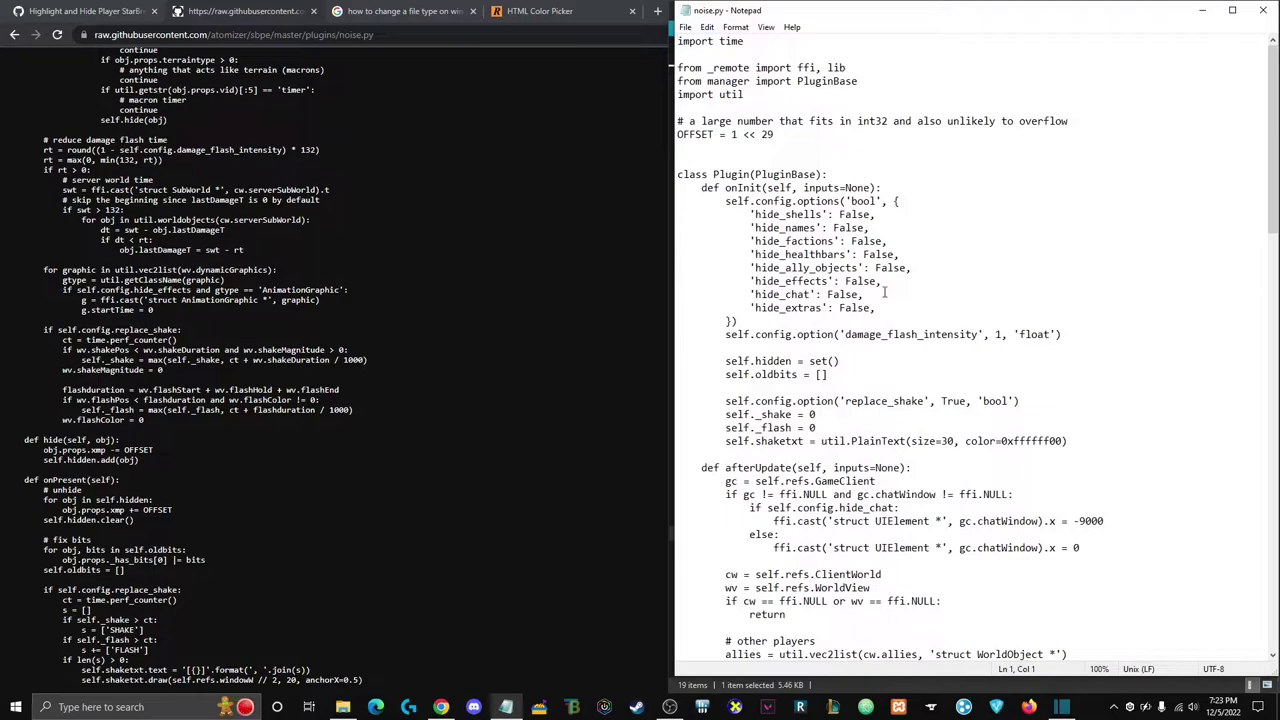
- Replace all the code in the local noise.py with the copied code, save the file and close it
key("ctrl+a")
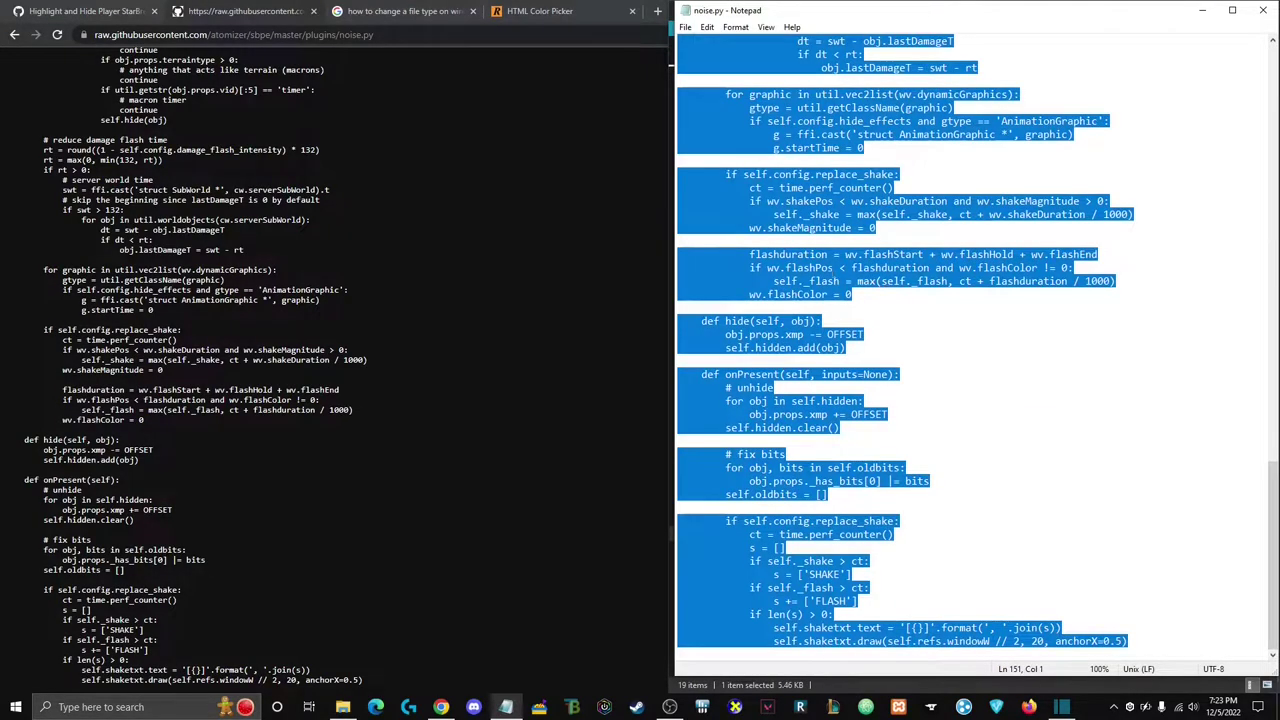
key("ctrl+v")
scroll(843, 281, "up", 20)
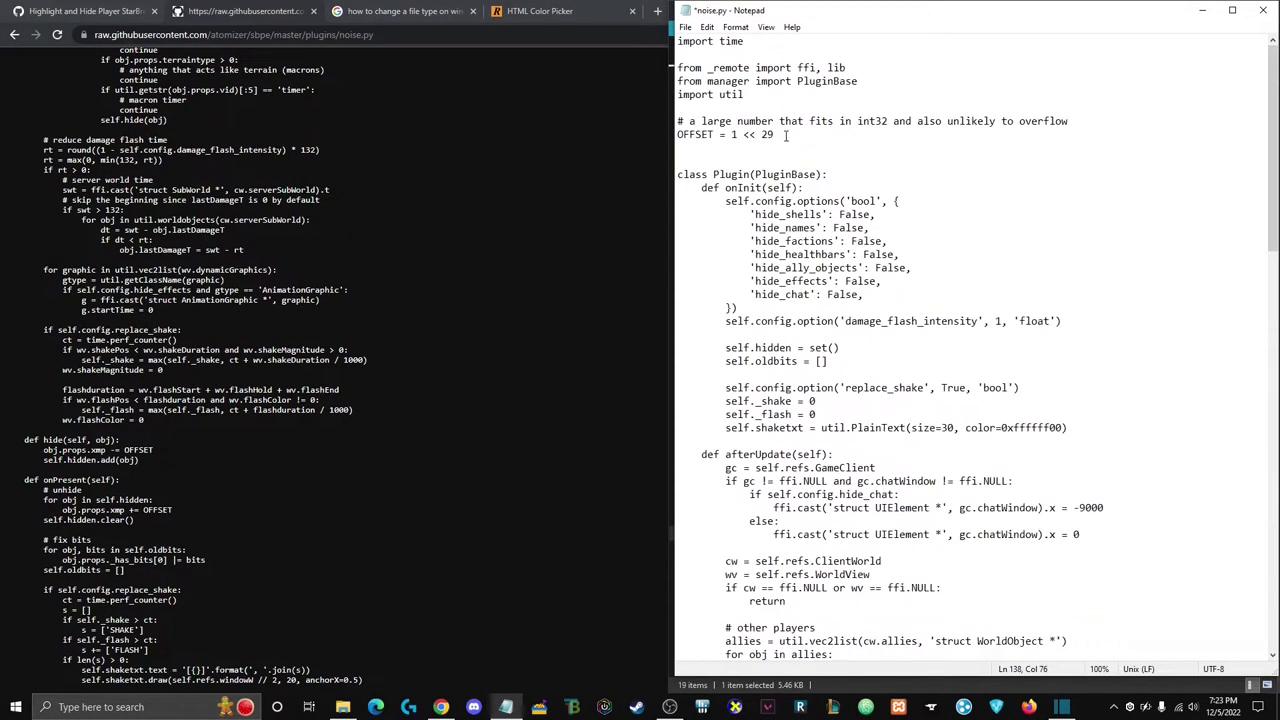
left_click_drag(680, 41, 1127, 655)
right_click(762, 342)
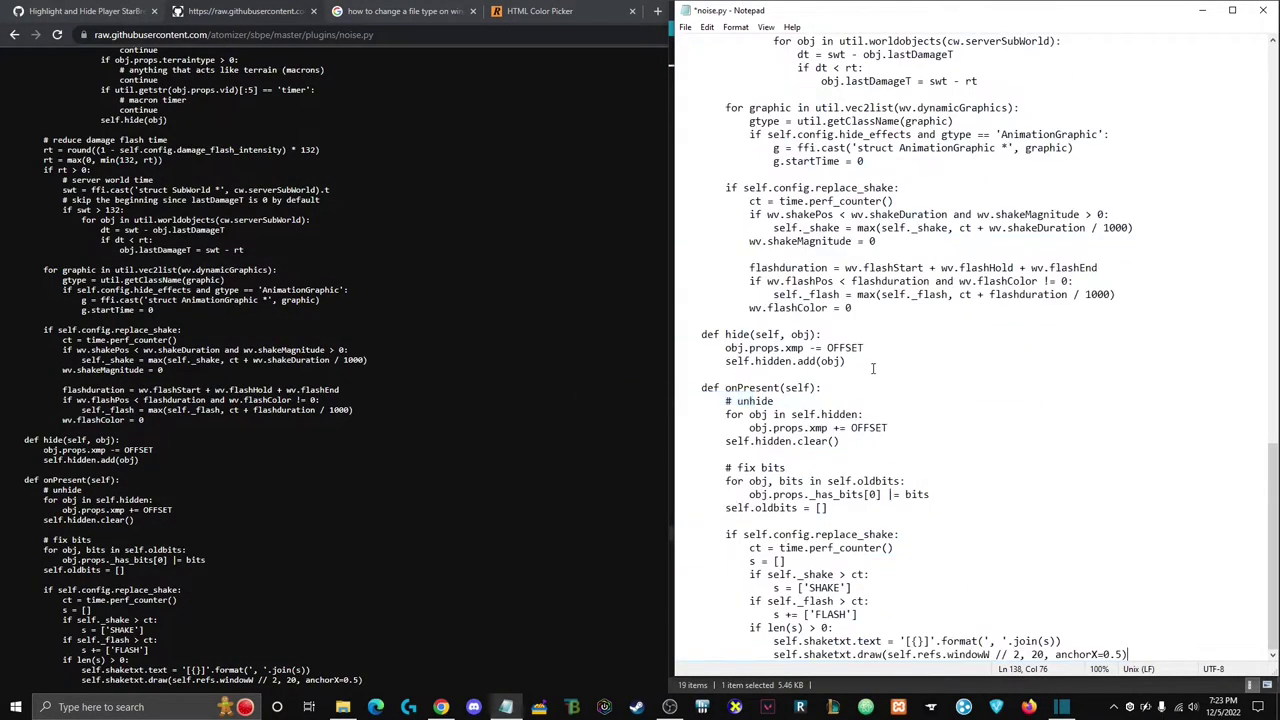
left_click(872, 372)
left_click(688, 28)
left_click(708, 86)
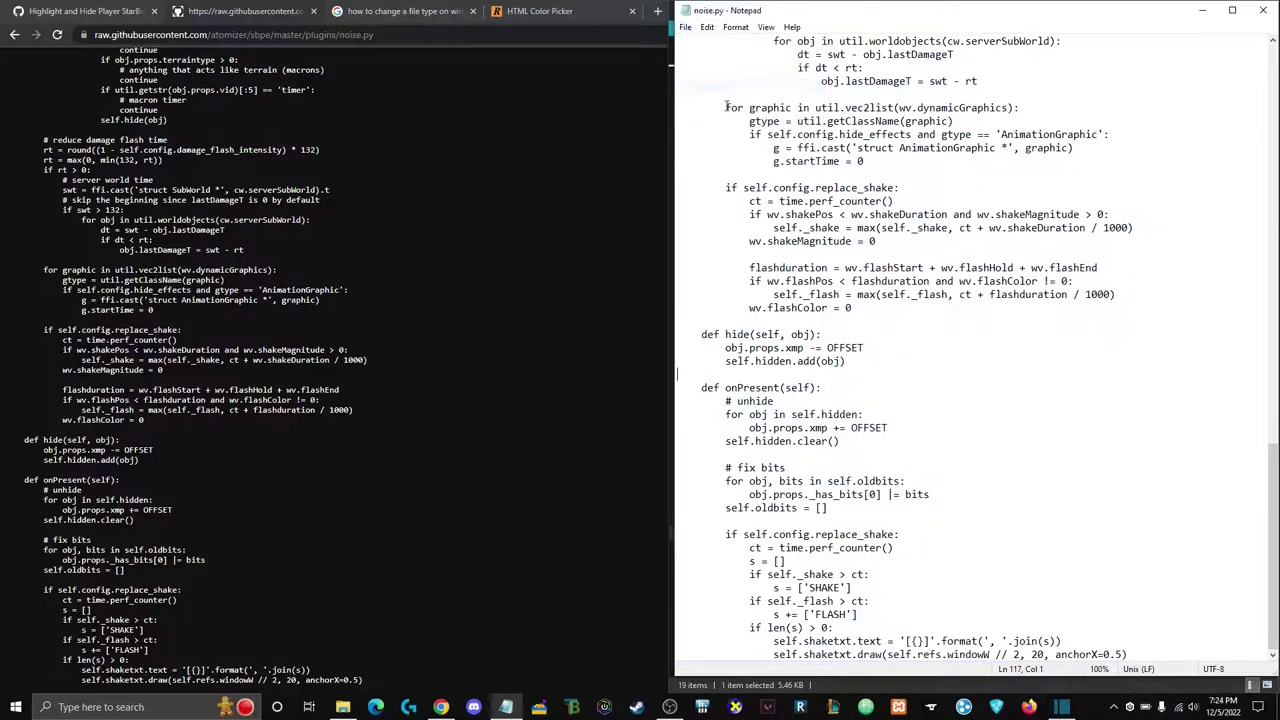
left_click(1266, 12)
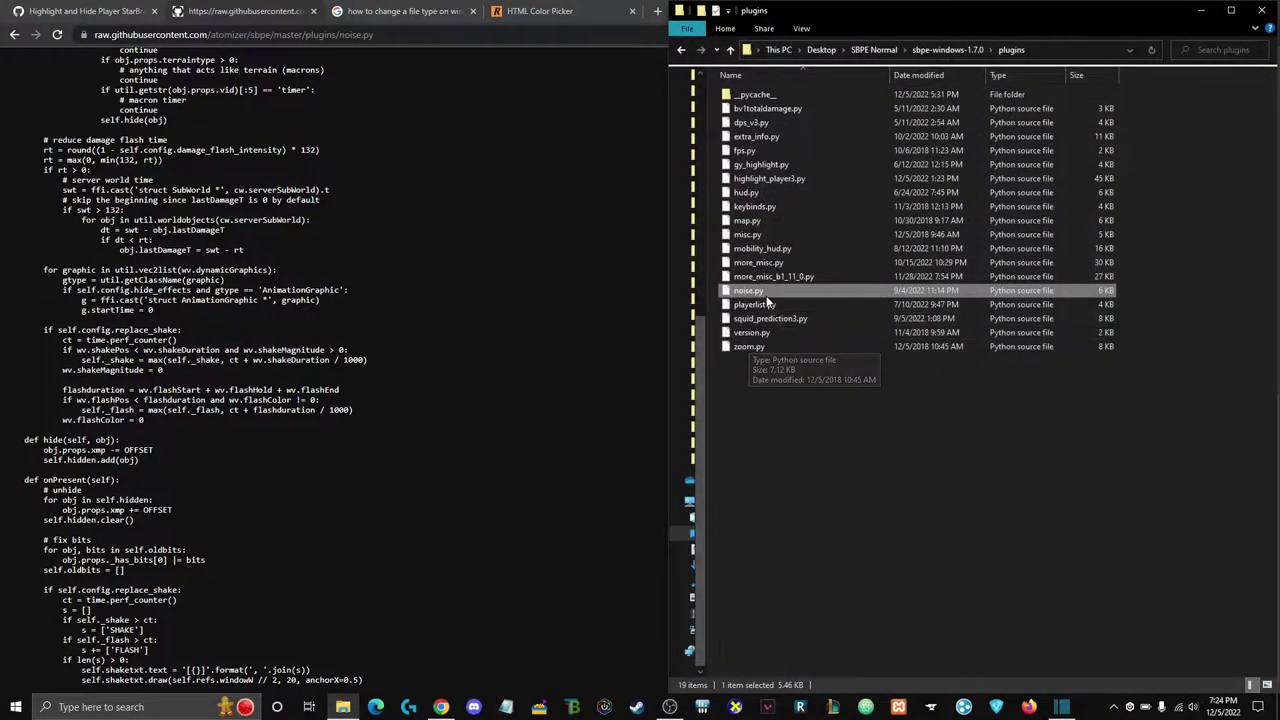
left_click(792, 404)
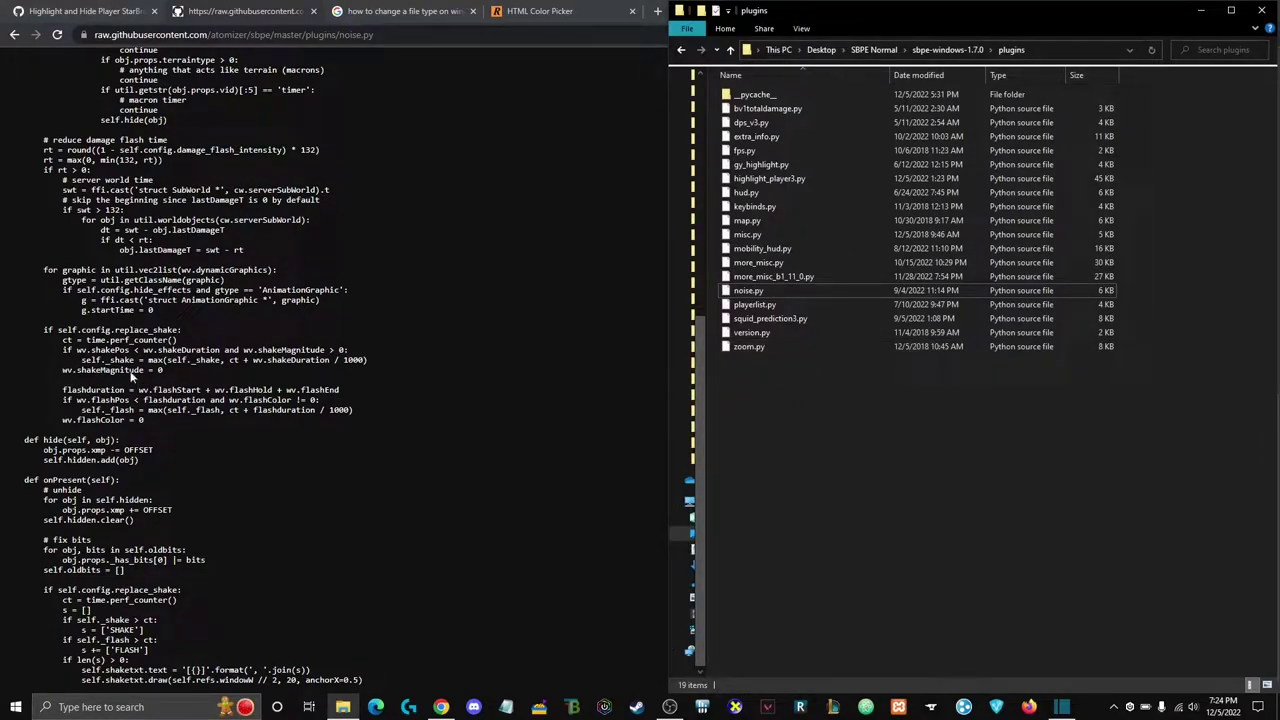
right_click(744, 291)
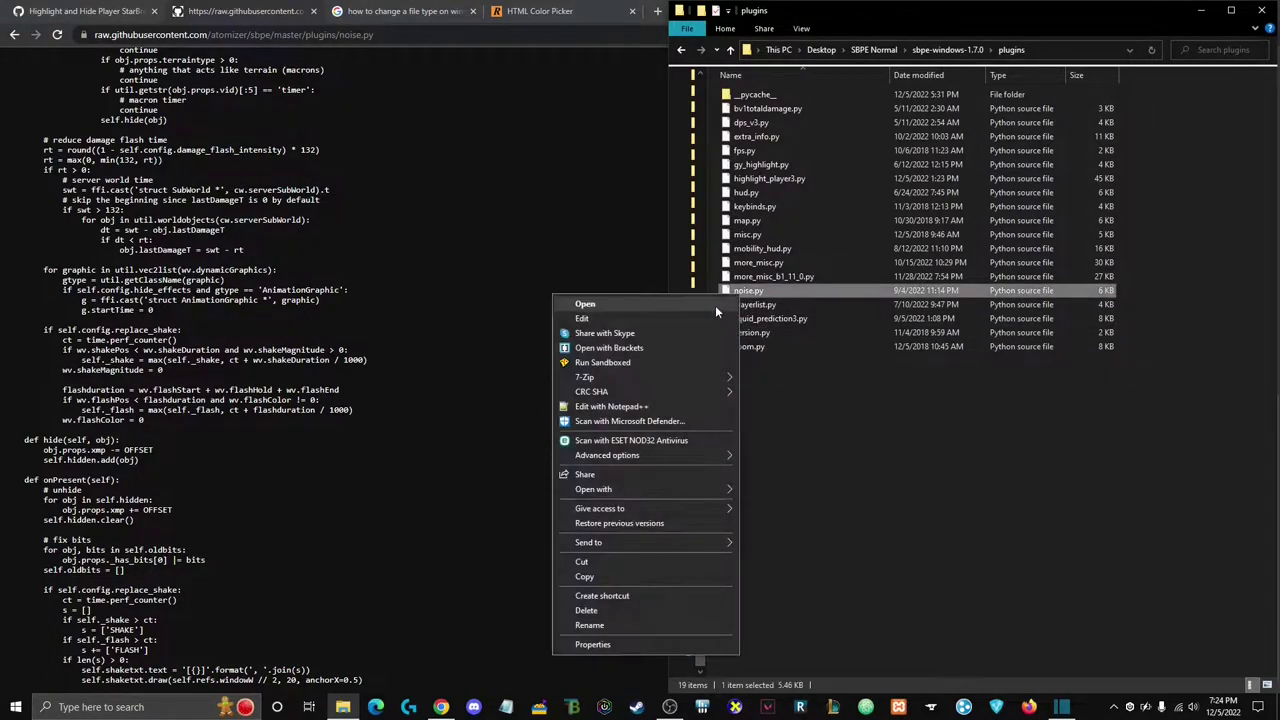
left_click(618, 319)
left_click(795, 242)
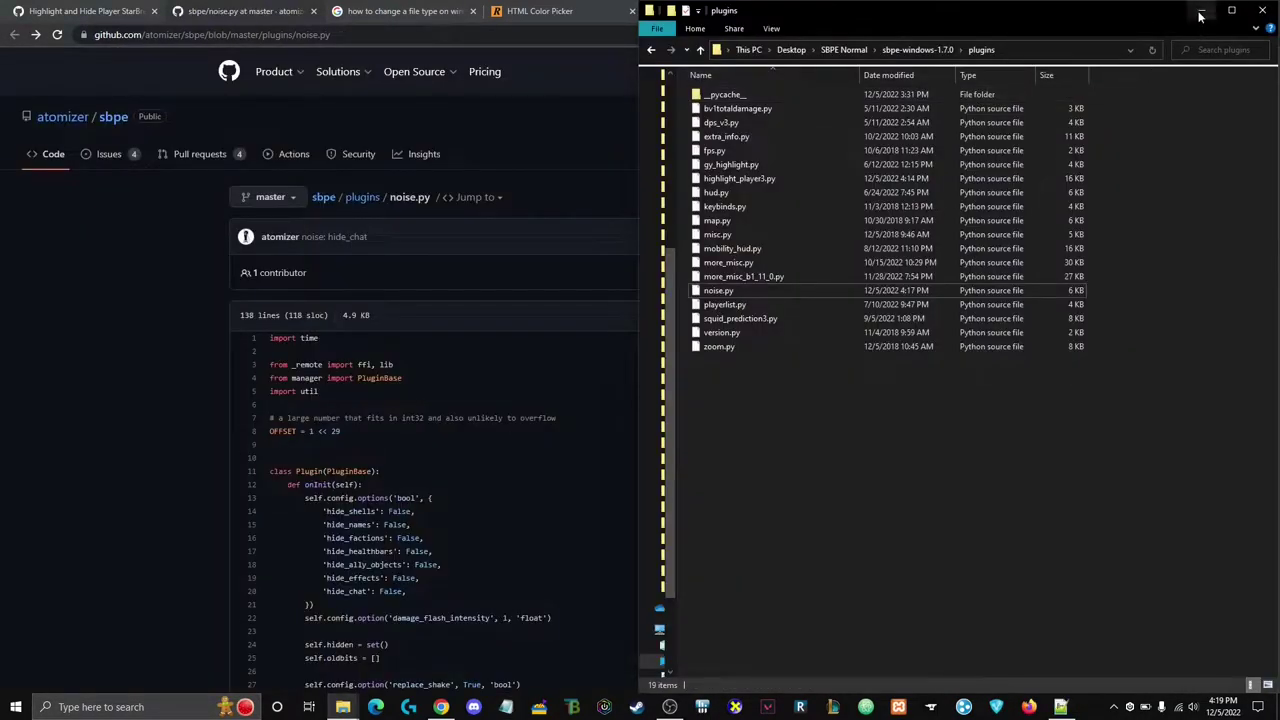
- Return to config.ini in Notepad++ and place the cursor on the blank line above [plugin_highlight_player3]
left_click(1200, 12)
left_click(1203, 12)
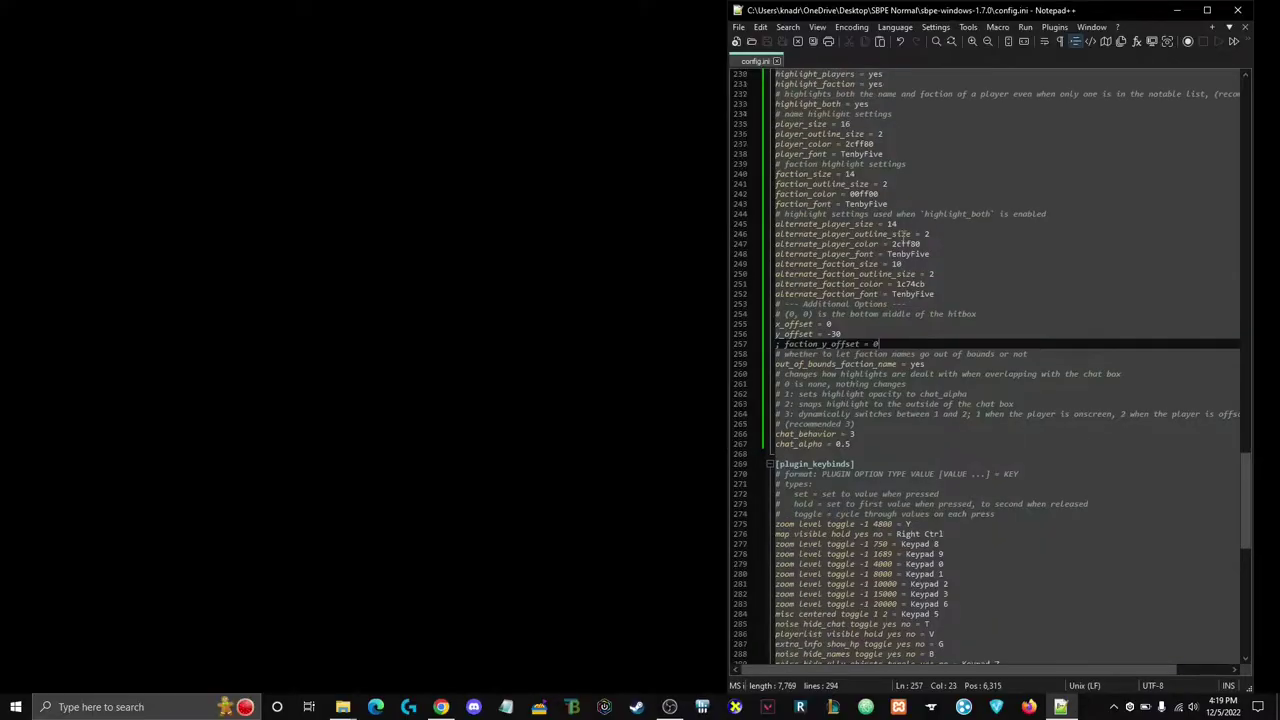
scroll(903, 238, "up", 6)
left_click(794, 175)
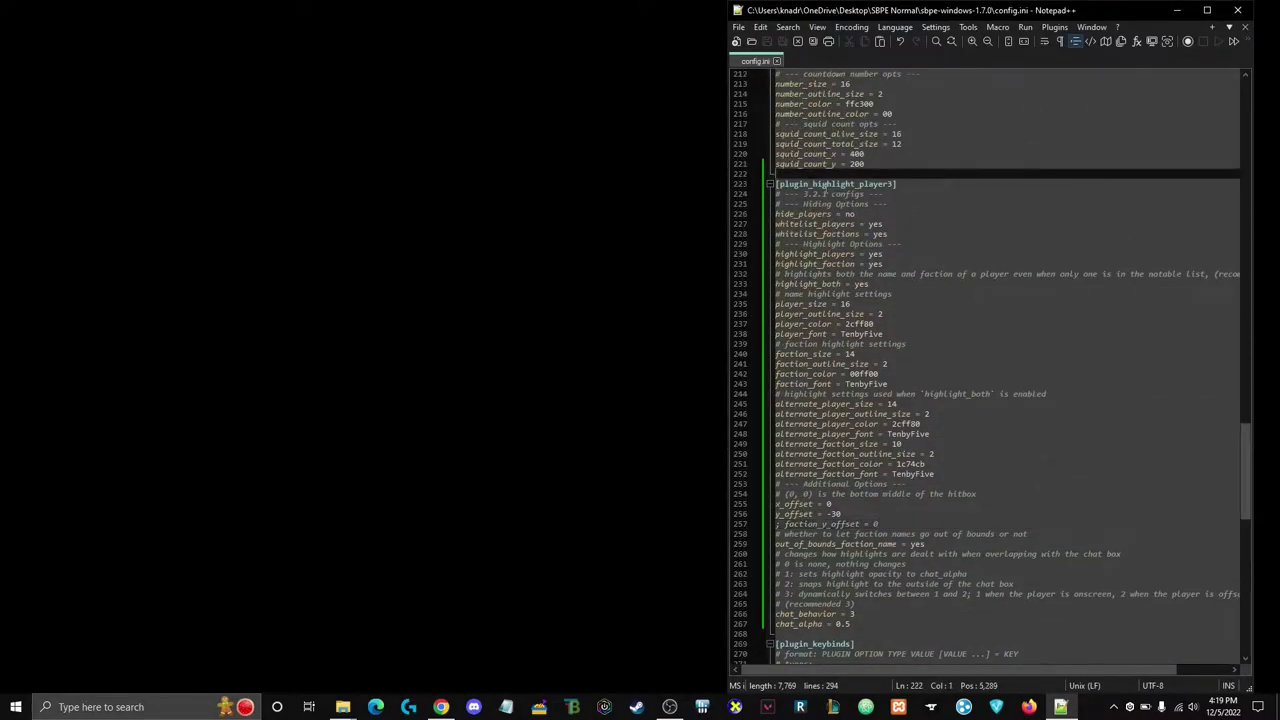
- Open highlight_player3_config_section.ini in Notepad, copy its entire contents and minimize the file
mouse_move(342, 707)
left_click(295, 650)
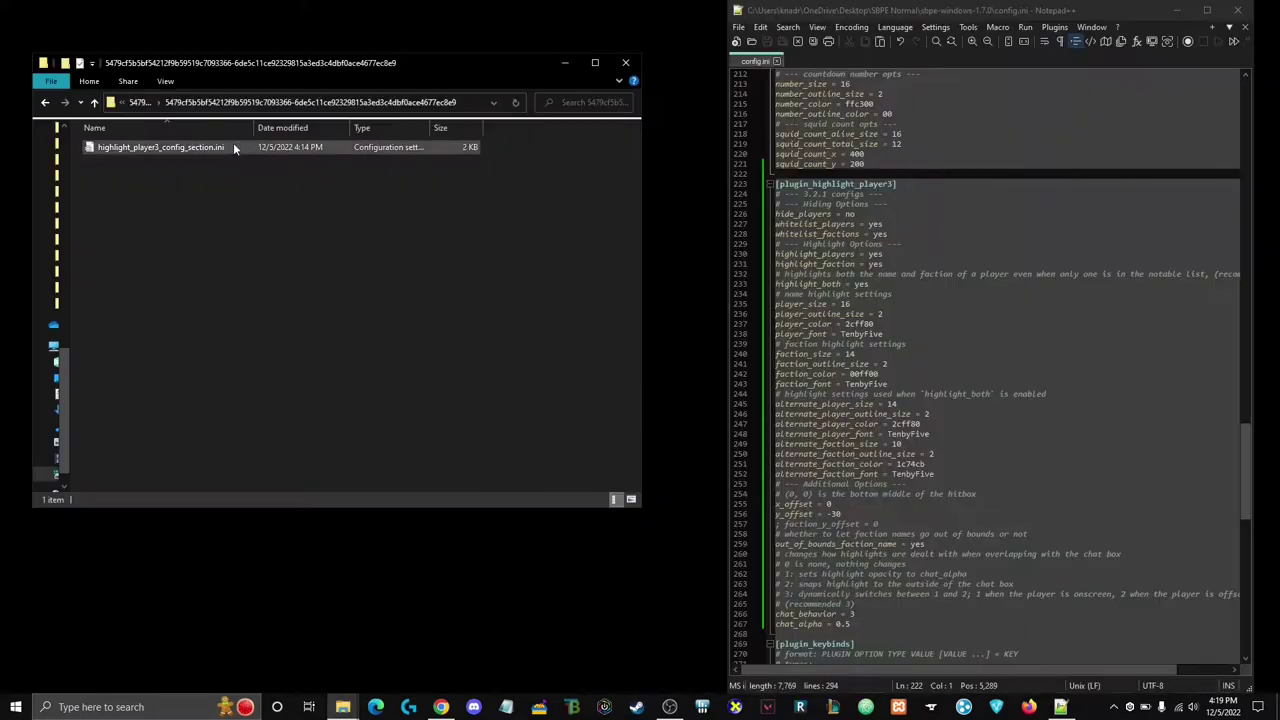
right_click(192, 147)
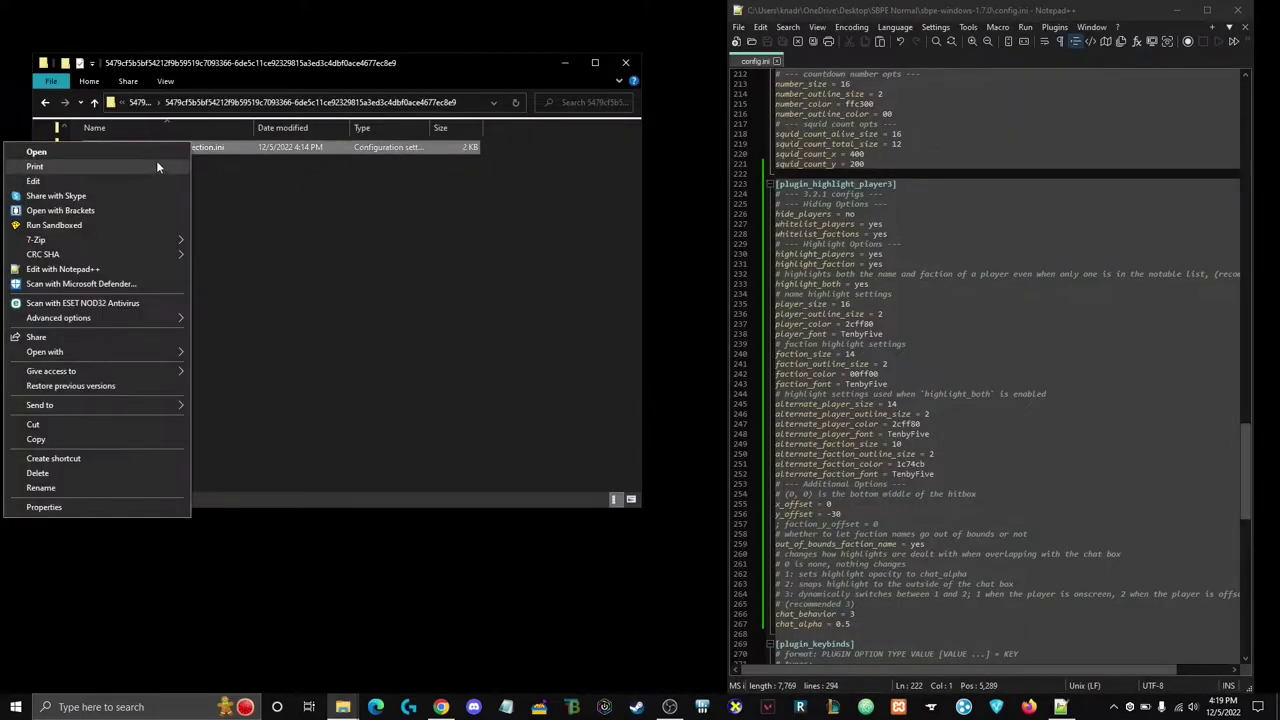
left_click(84, 180)
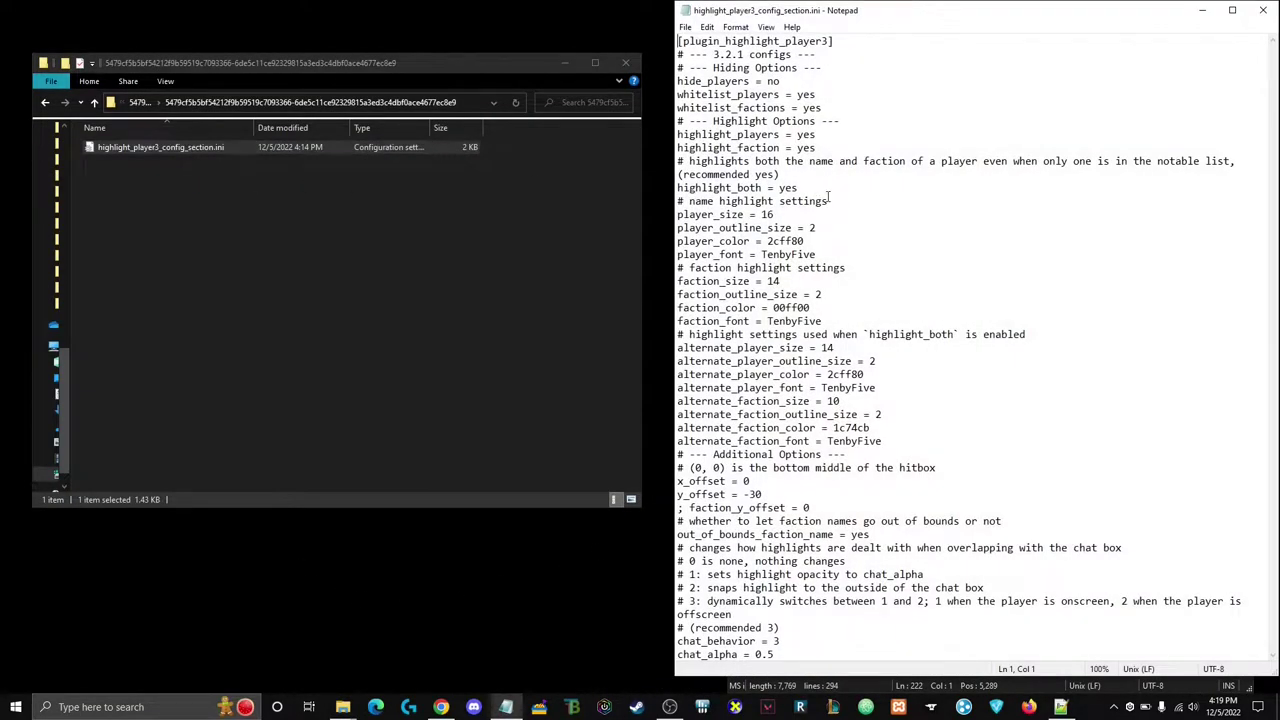
key("ctrl+a")
right_click(745, 201)
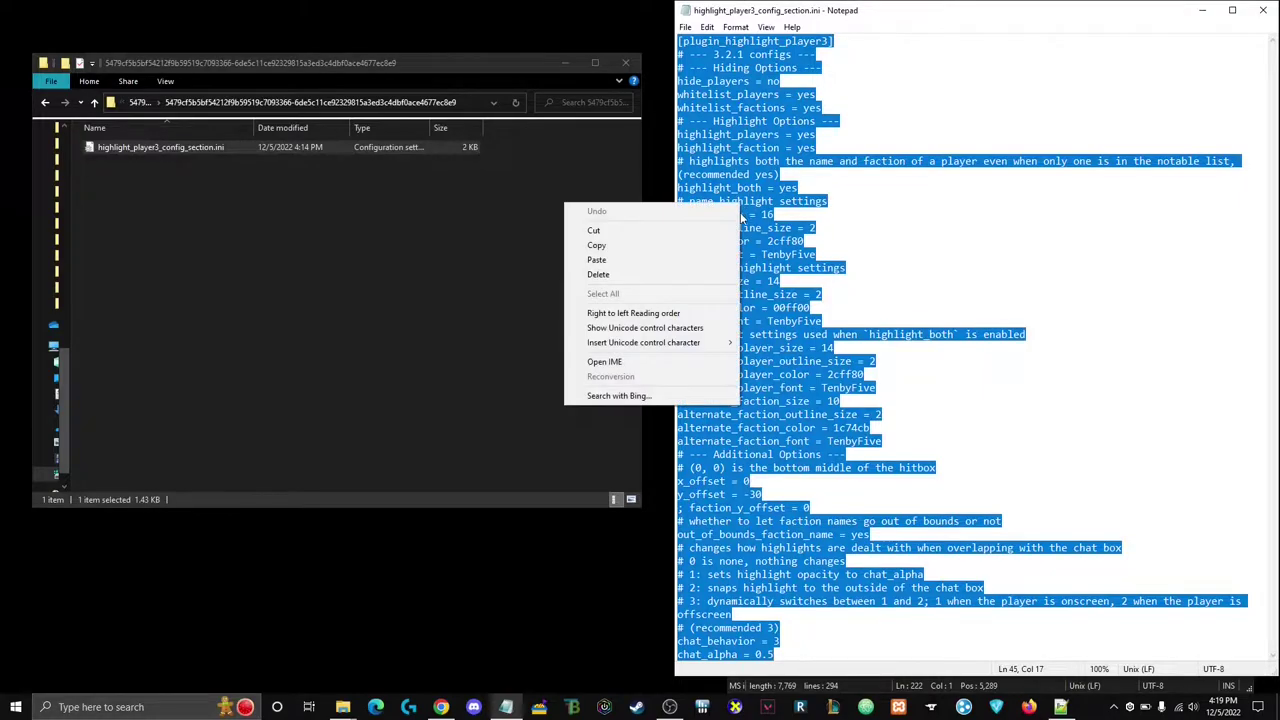
left_click(600, 245)
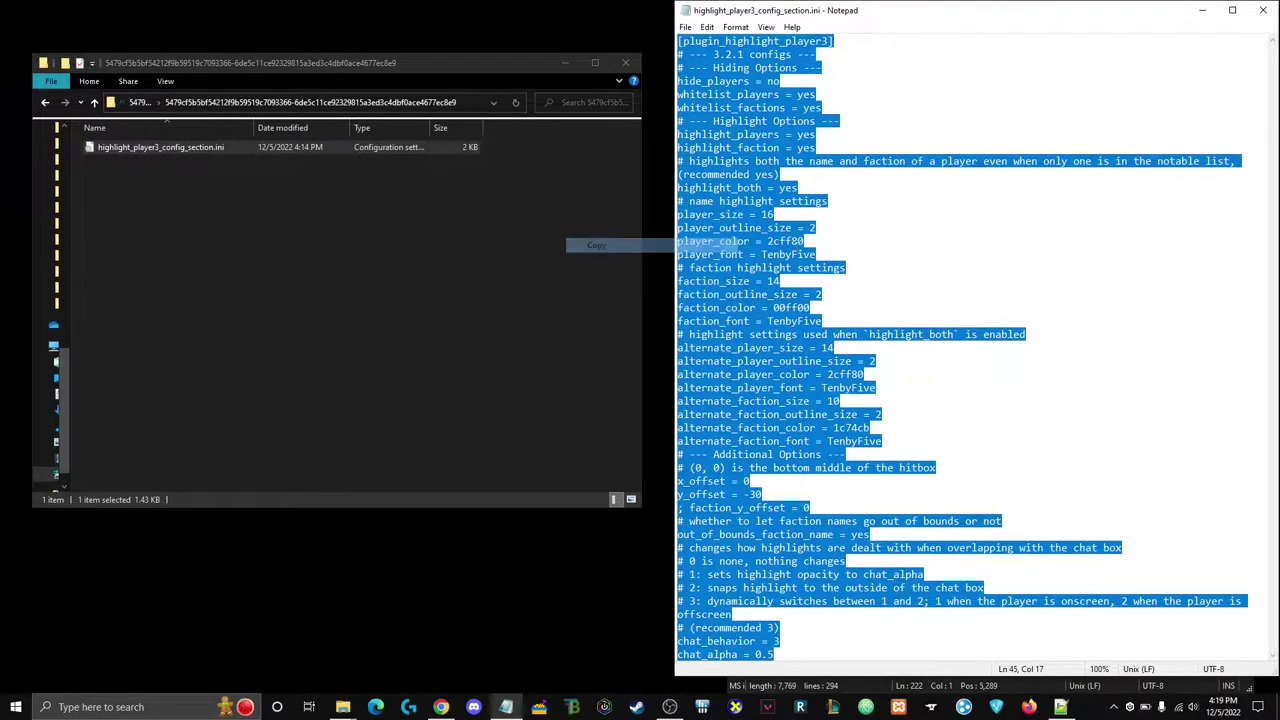
left_click(1201, 11)
- Examine how the sections of config.ini are separated, from [plugin_playerlist] through [plugin_squid_prediction3] and [plugin_highlight_player3] to [plugin_keybinds]
scroll(839, 175, "up", 14)
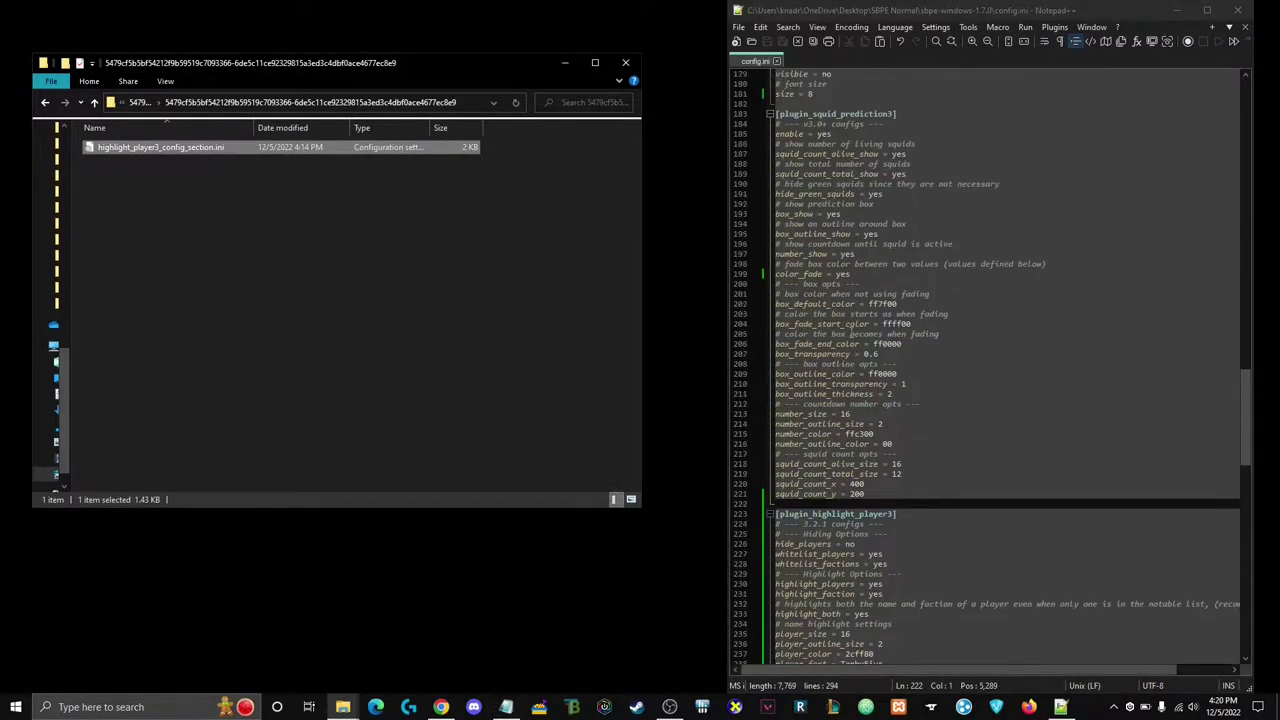
left_click(898, 206)
left_click(876, 294)
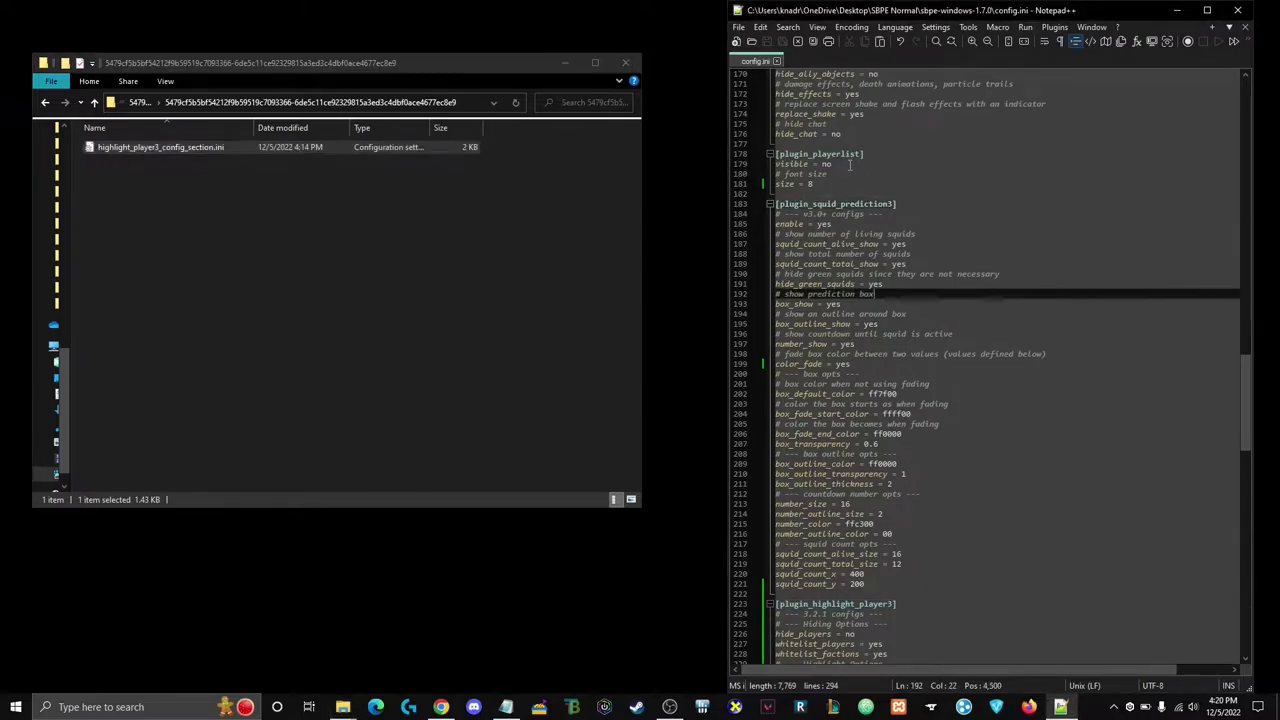
left_click(848, 165)
scroll(828, 423, "down", 20)
scroll(828, 423, "down", 3)
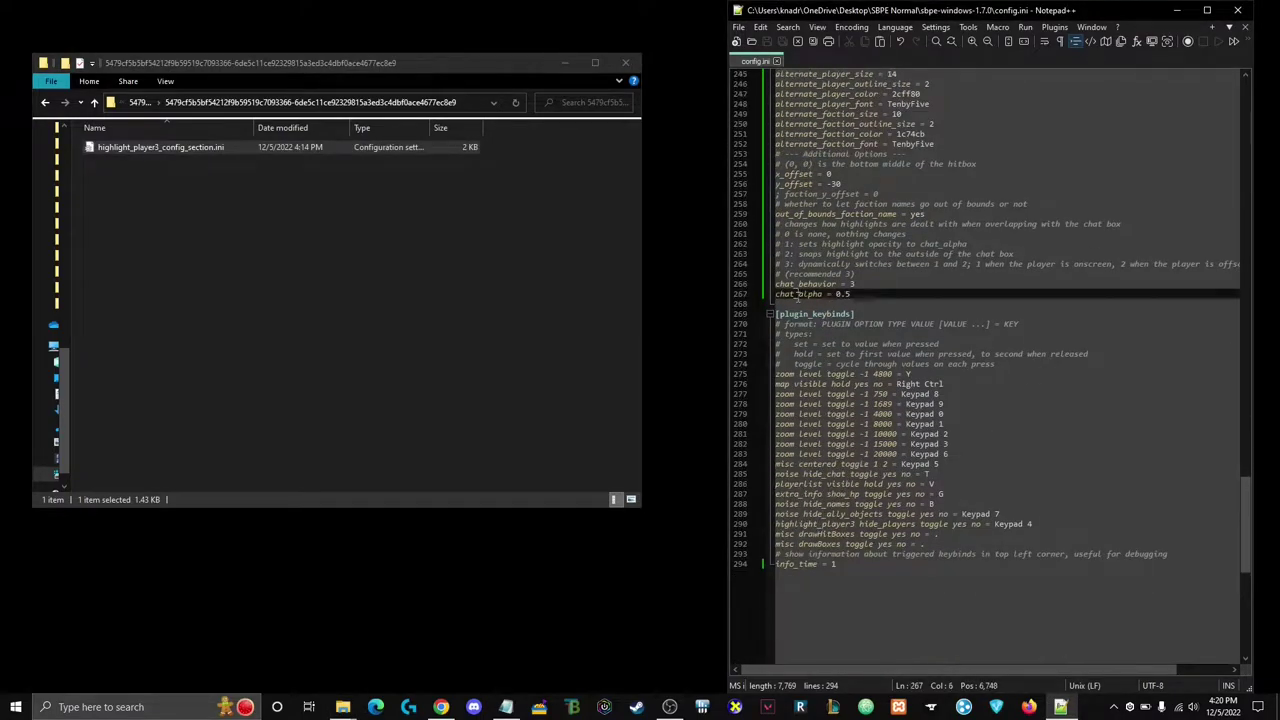
left_click_drag(856, 314, 801, 314)
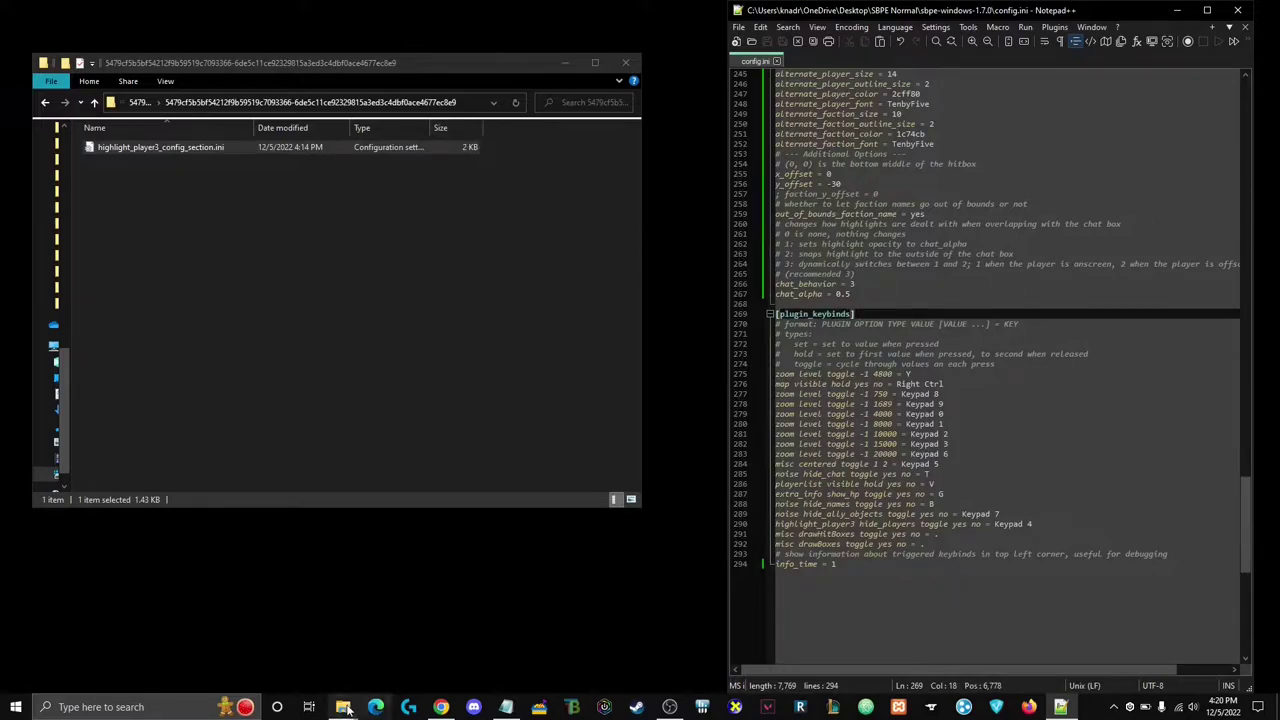
- Open config.ini from the sbpe-windows-1.7.0 folder in Notepad and go to the end of the [plugin_highlight_player3] section
left_click(345, 708)
left_click(293, 646)
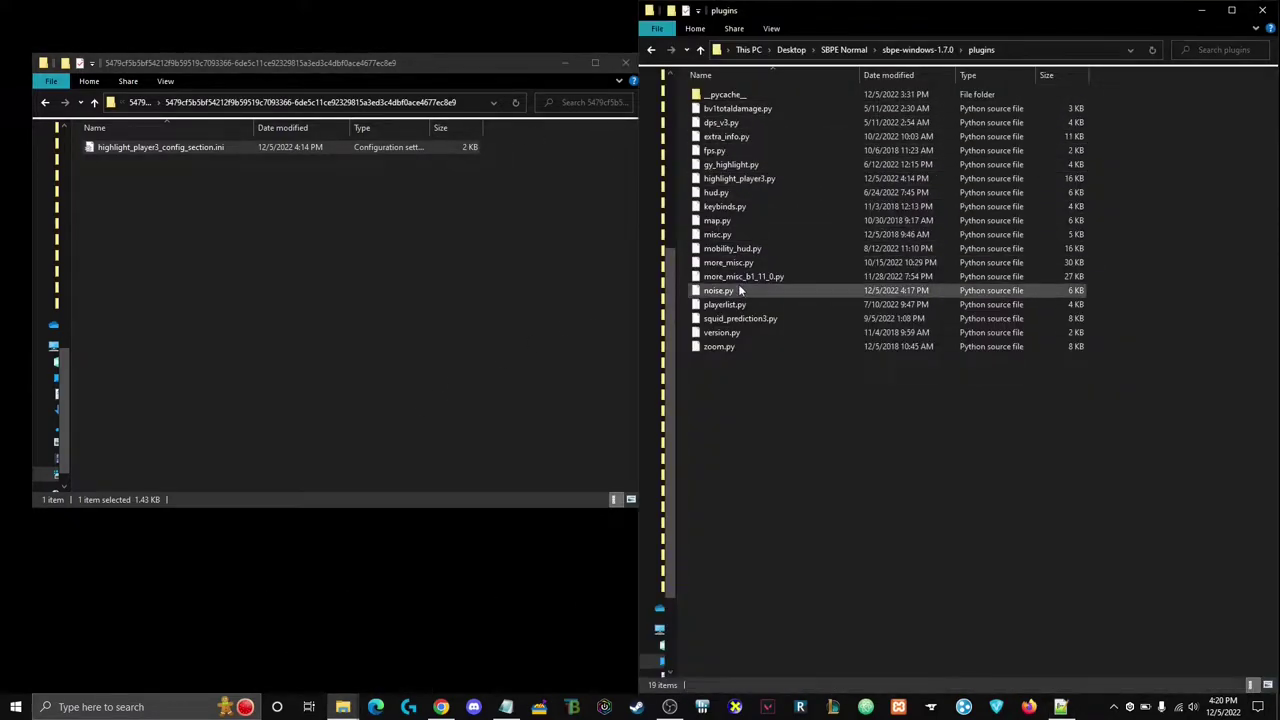
key("BackSpace")
right_click(716, 219)
left_click(646, 246)
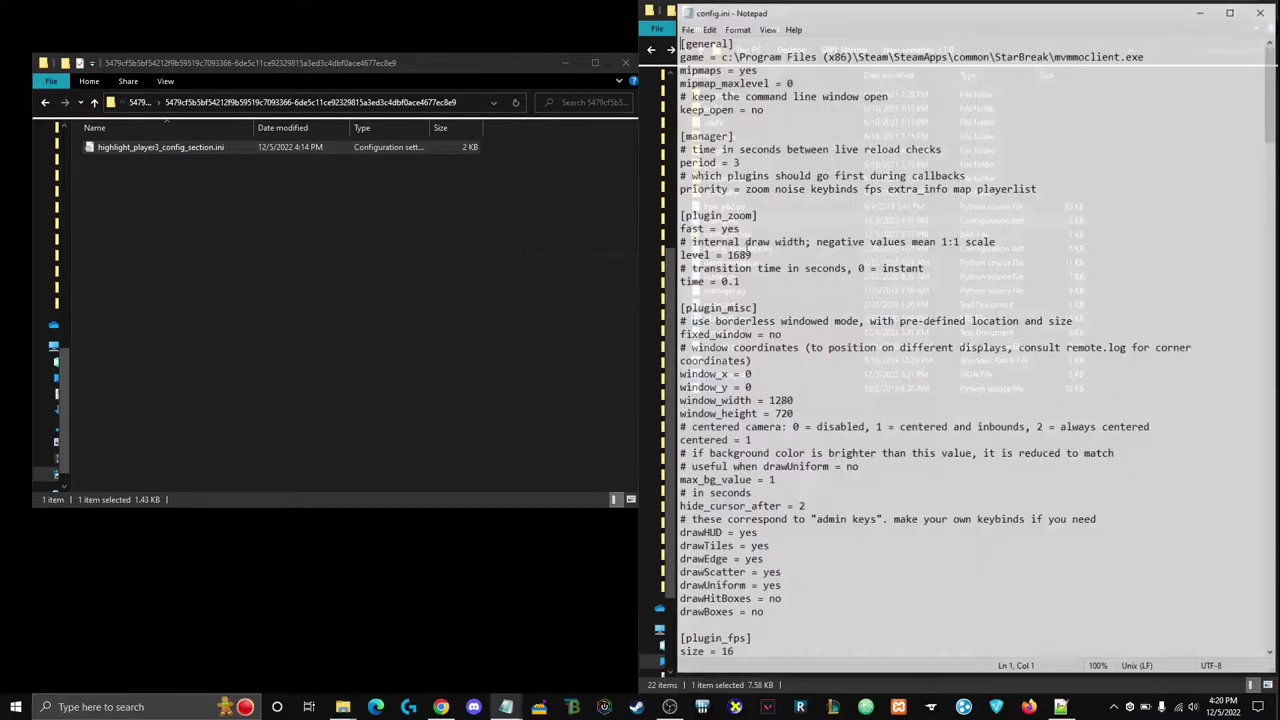
scroll(790, 254, "down", 15)
scroll(785, 263, "up", 6)
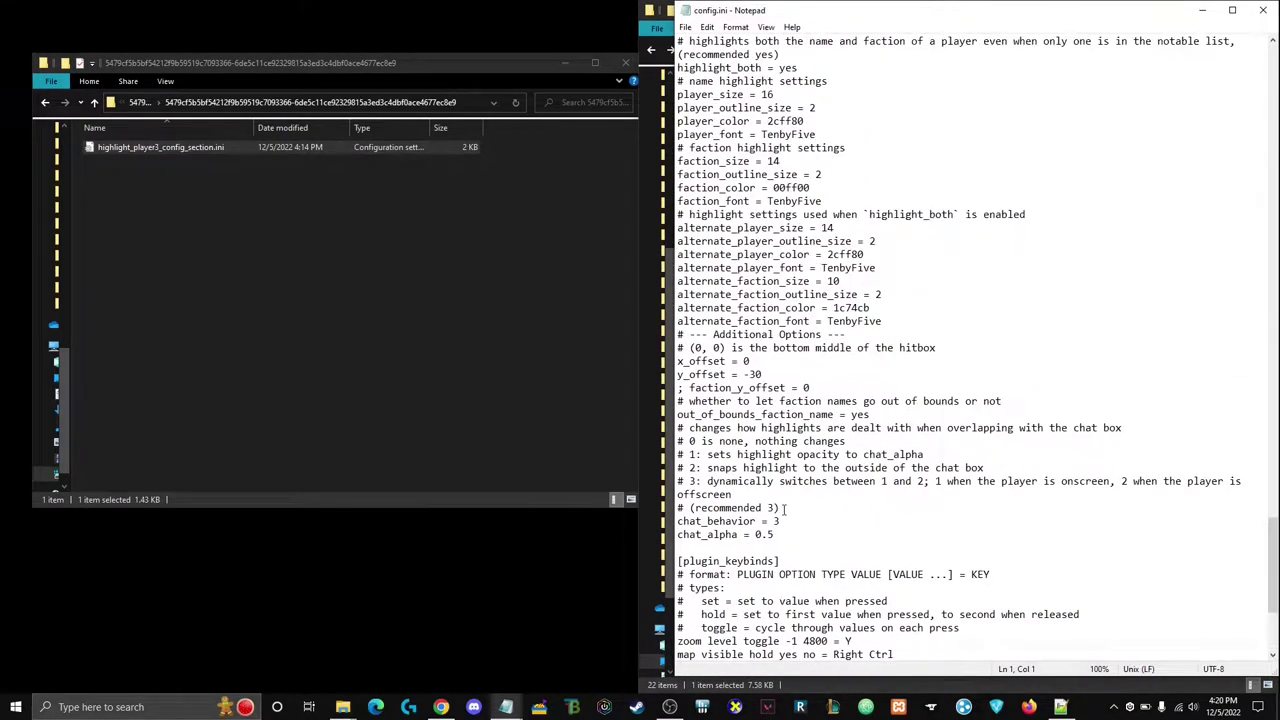
- Review the whole [plugin_highlight_player3] section of config.ini down to chat_alpha and close the file
scroll(802, 510, "up", 8)
scroll(716, 94, "down", 5)
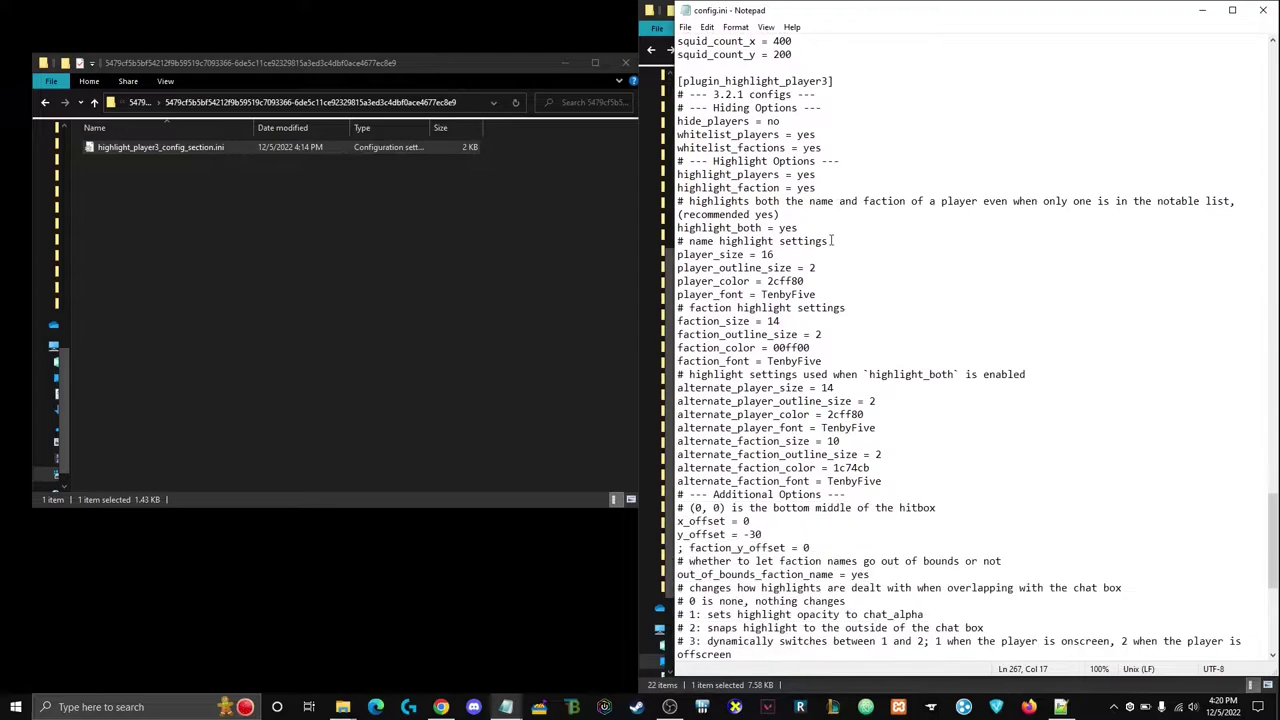
left_click_drag(679, 41, 830, 647)
scroll(822, 575, "down", 3)
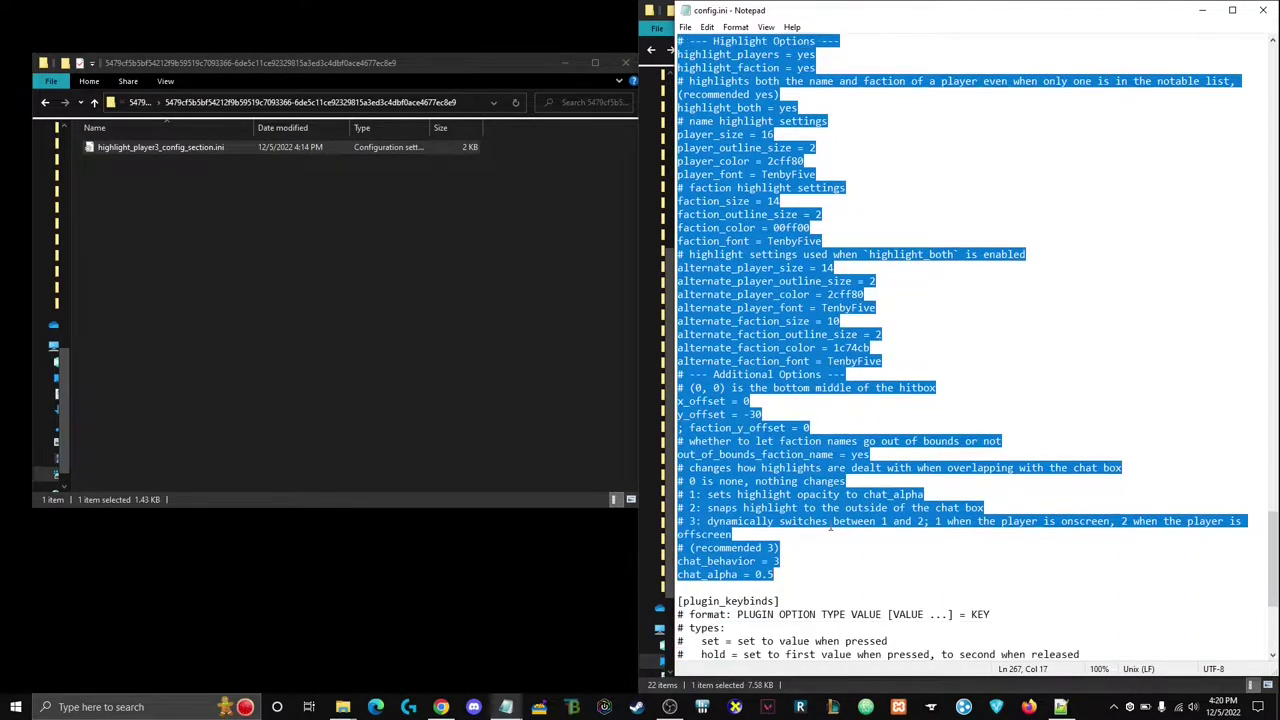
left_click(812, 498)
key("alt+F4")
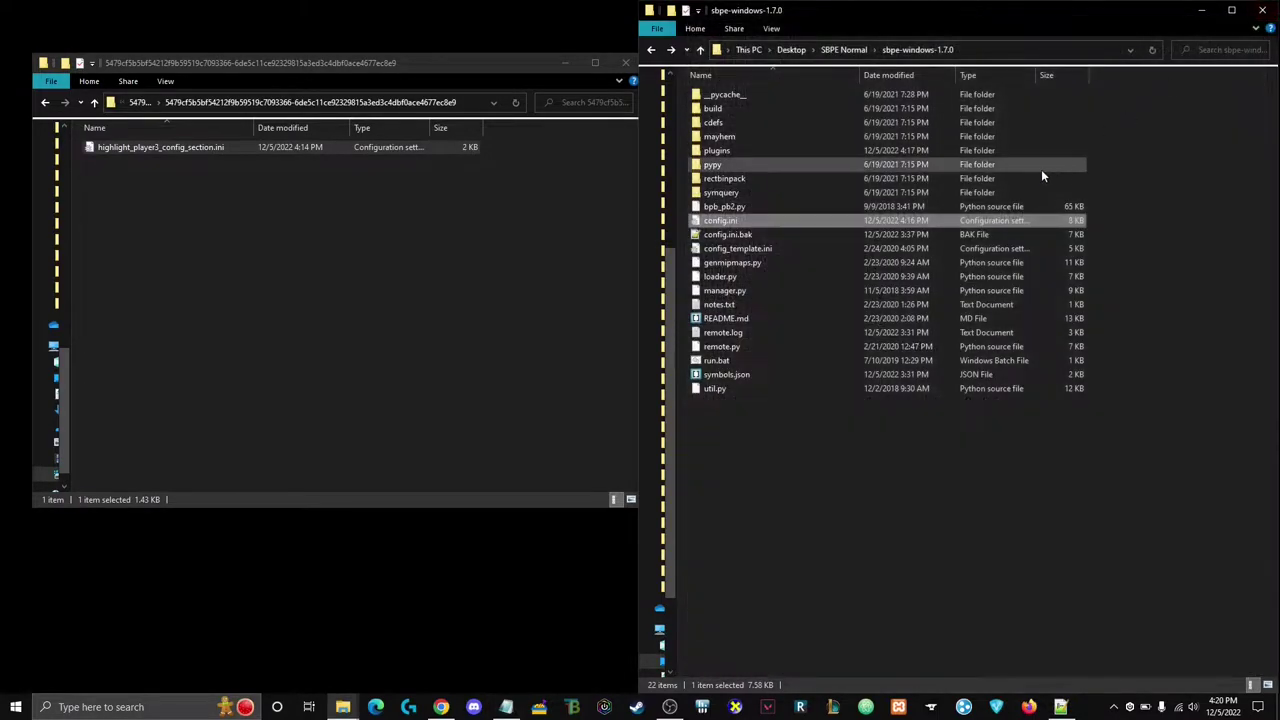
- Run run.bat sandboxed in the KingofKeys sandbox and minimize the sbpe-windows-1.7.0 folder window
right_click(713, 358)
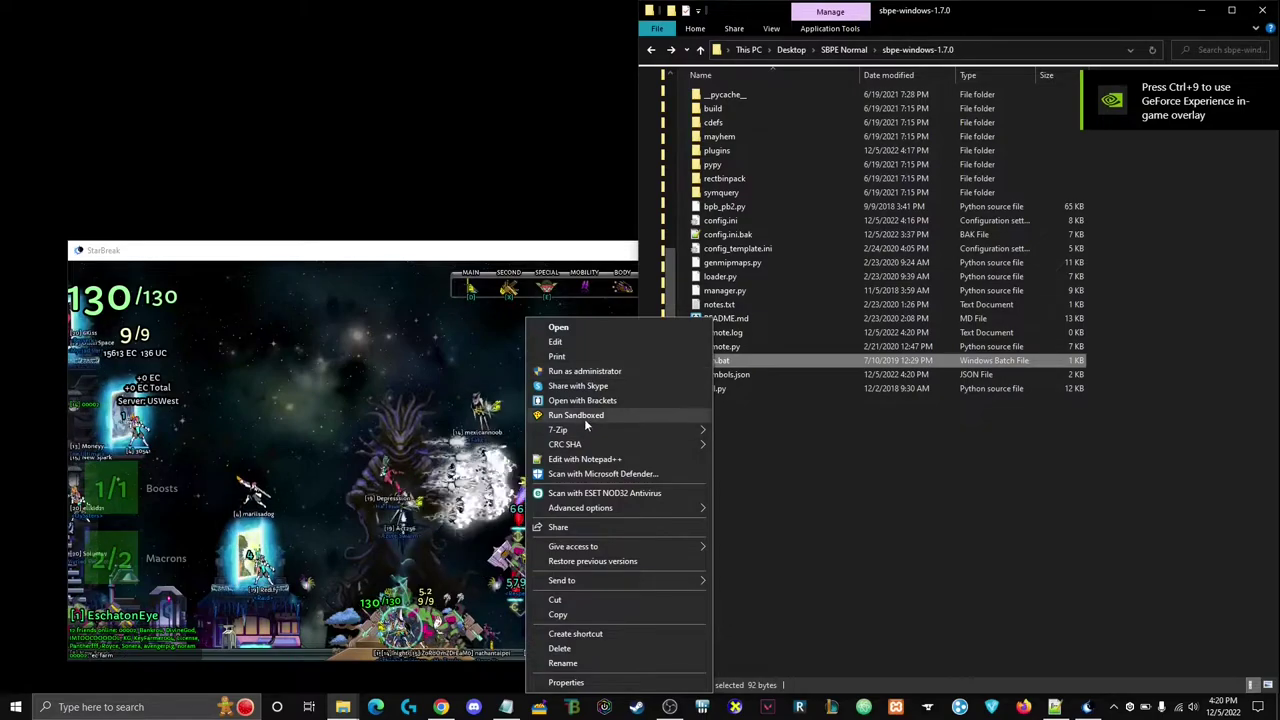
left_click(577, 414)
left_click(603, 290)
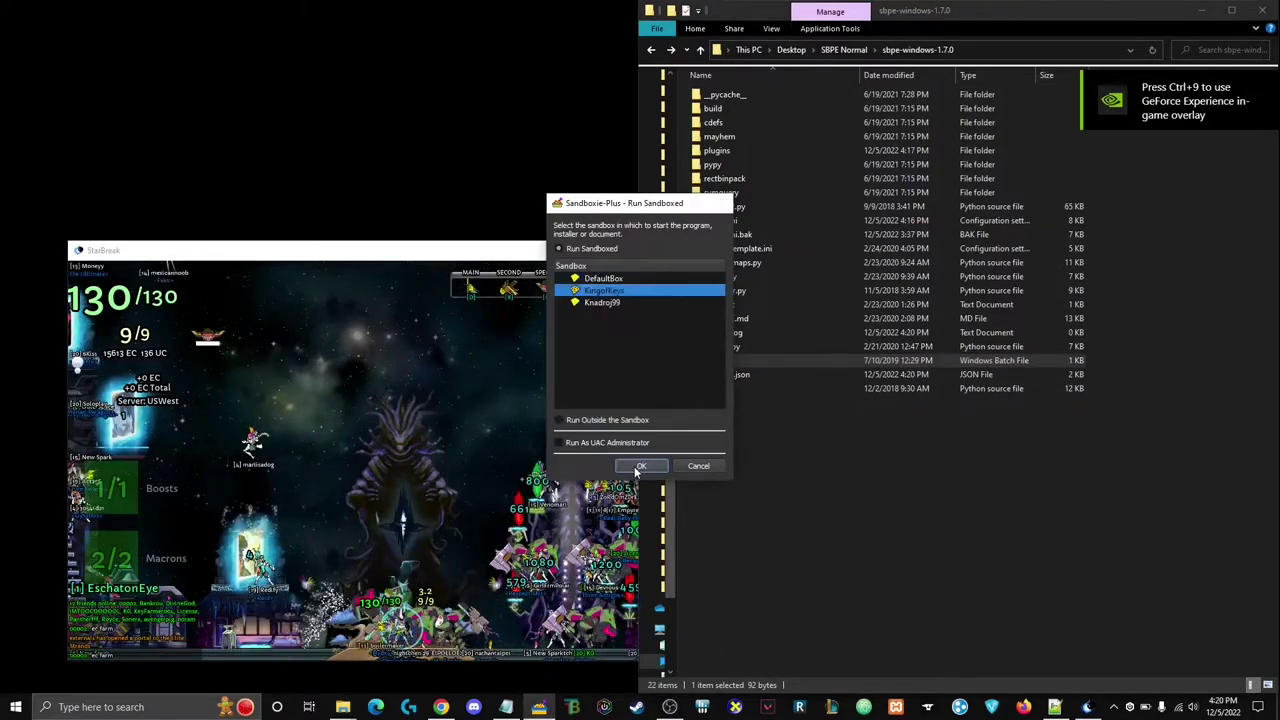
left_click(641, 465)
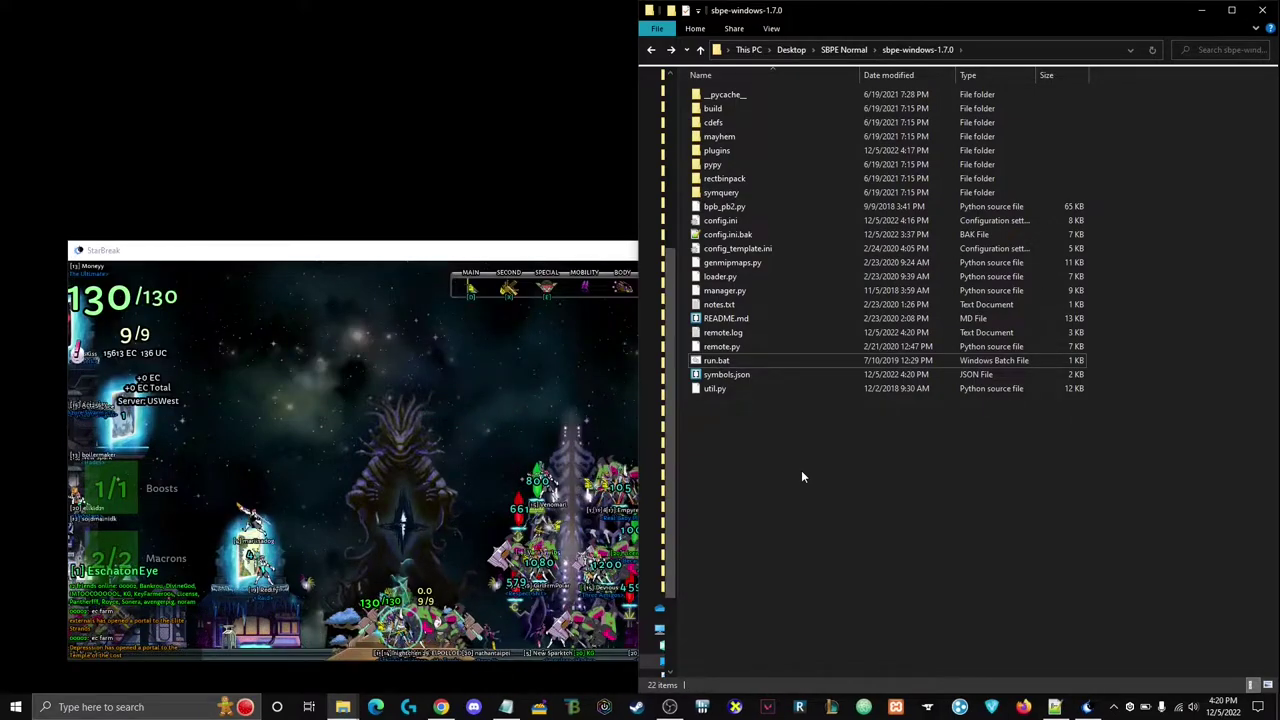
left_click(1202, 14)
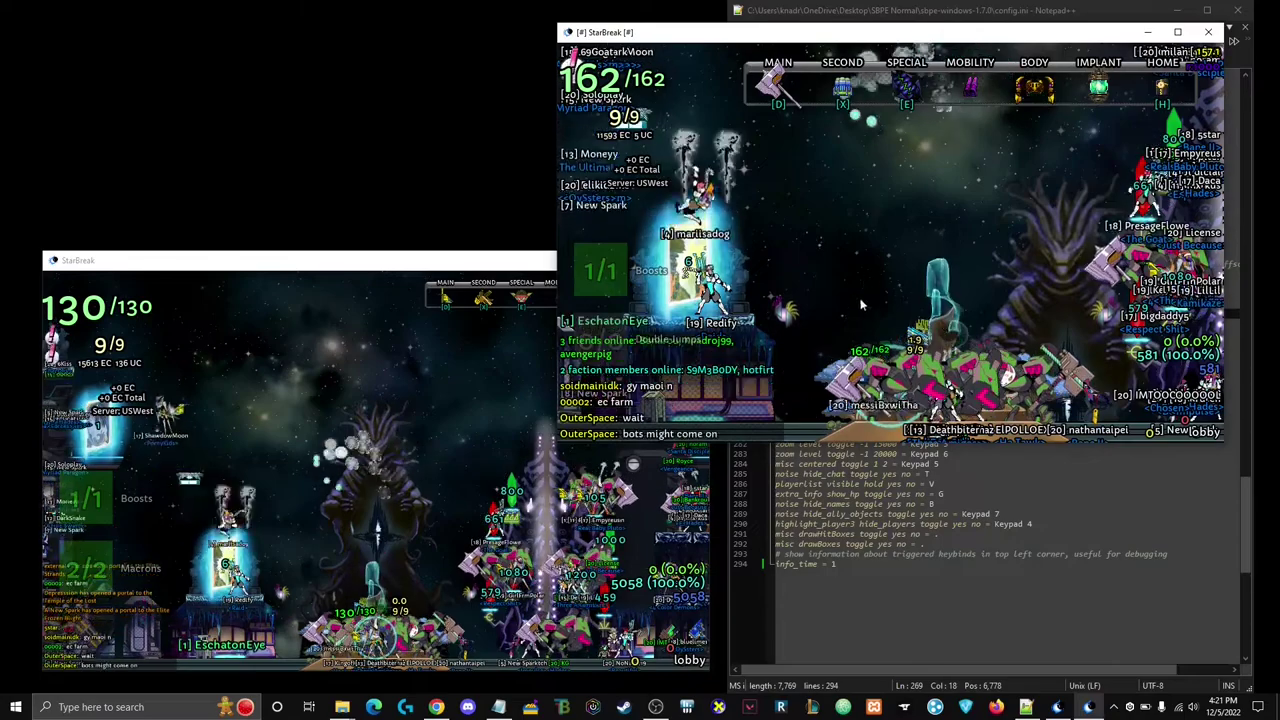
- Move the [#] StarBreak window clear of config.ini, bring the other StarBreak window forward, and return to config.ini in Notepad++
left_click_drag(875, 32, 409, 63)
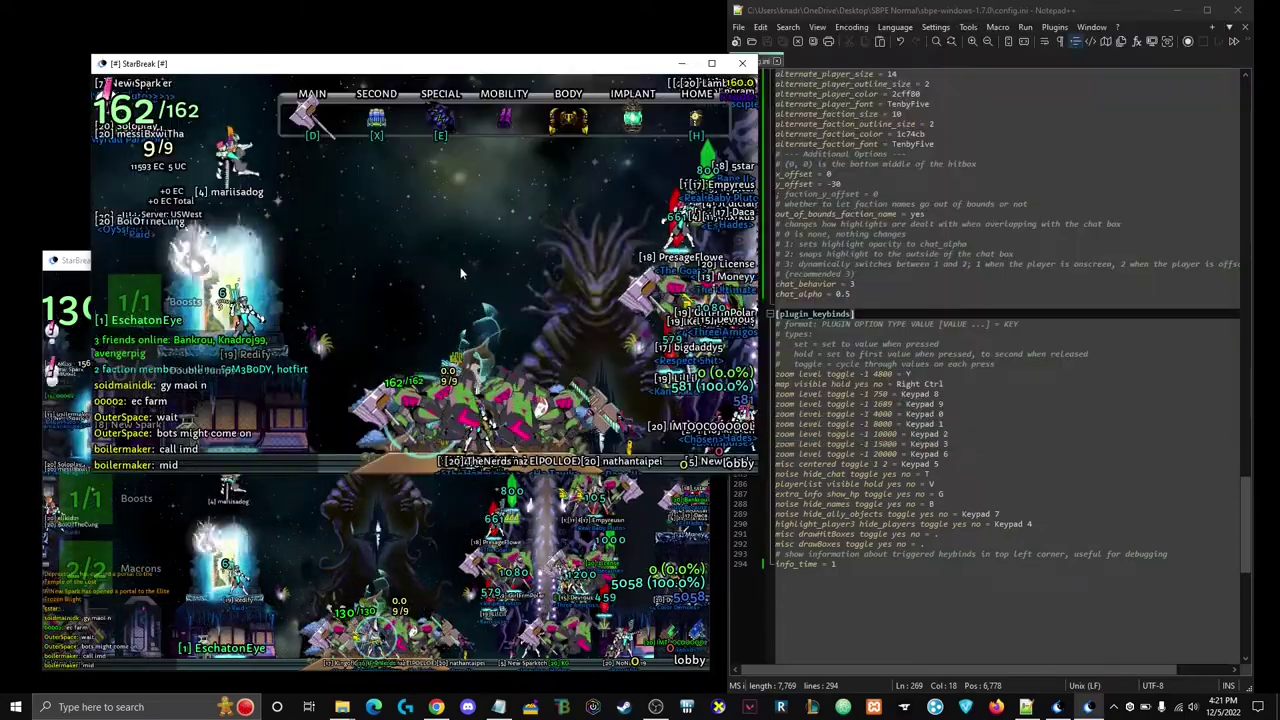
left_click(520, 500)
left_click(860, 474)
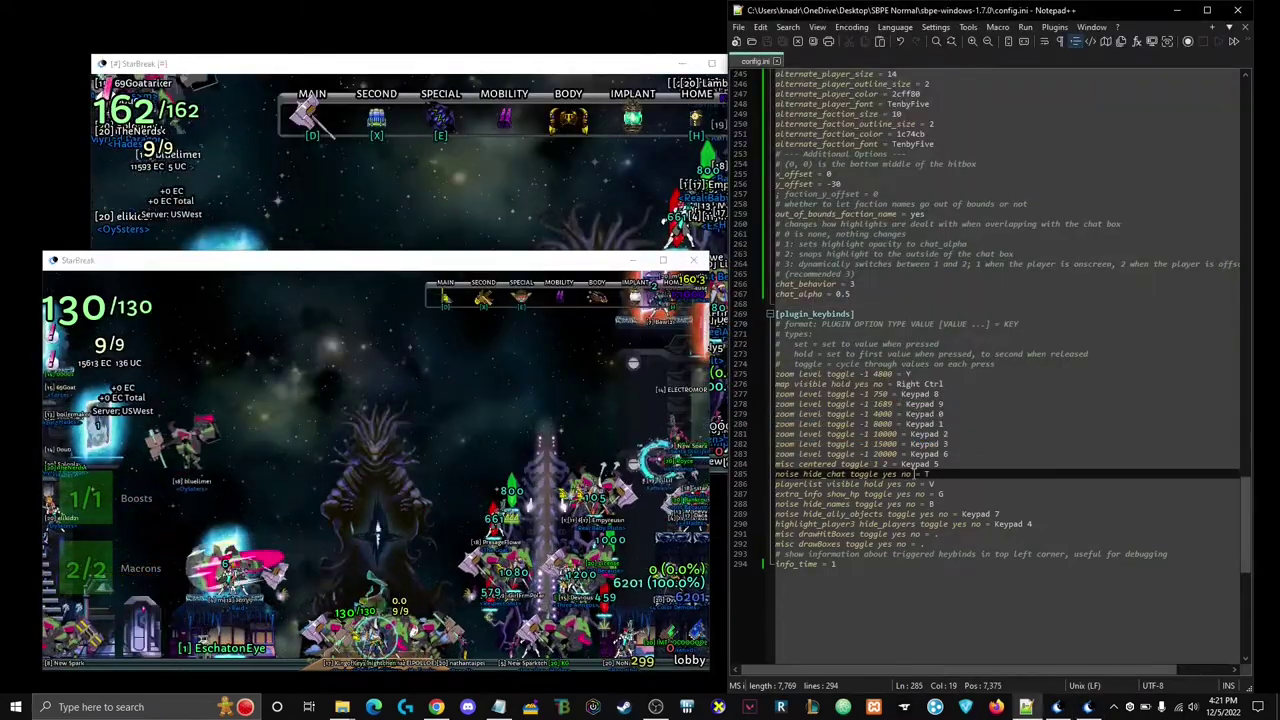
- Examine the [plugin_highlight_player3] settings and the [plugin_keybinds] entries in config.ini
left_click(938, 476)
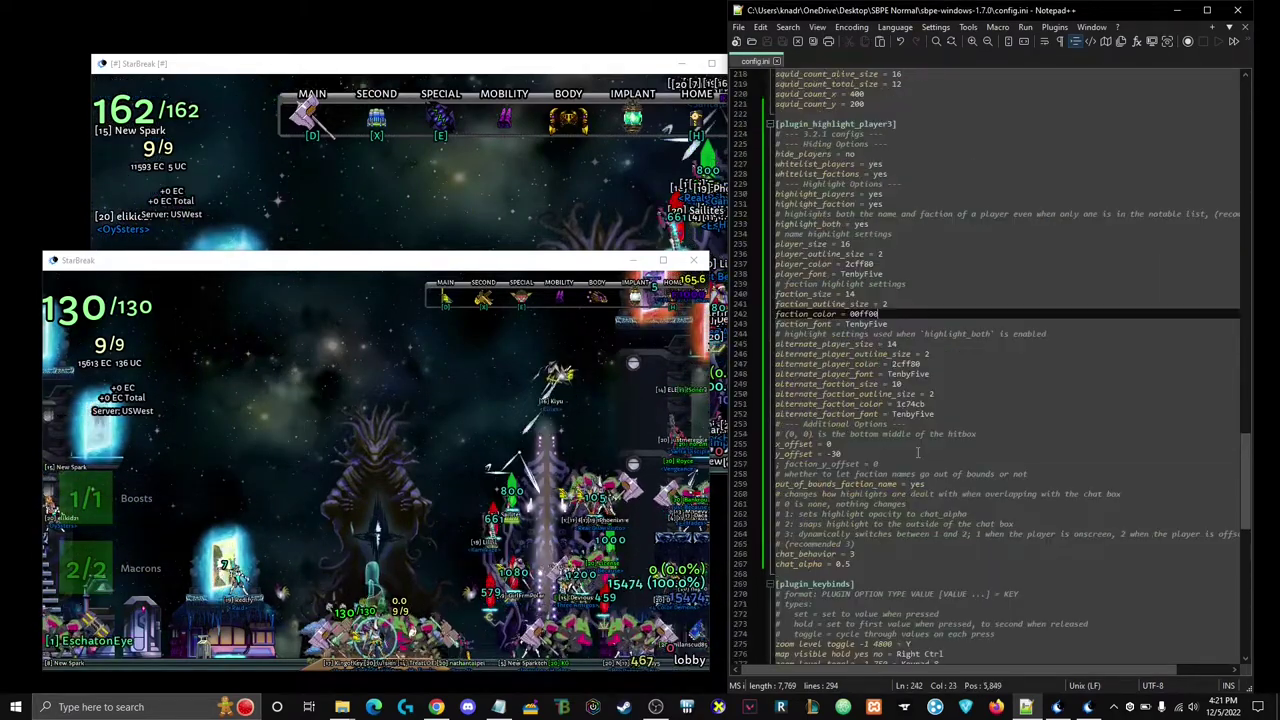
scroll(918, 453, "down", 4)
left_click(895, 444)
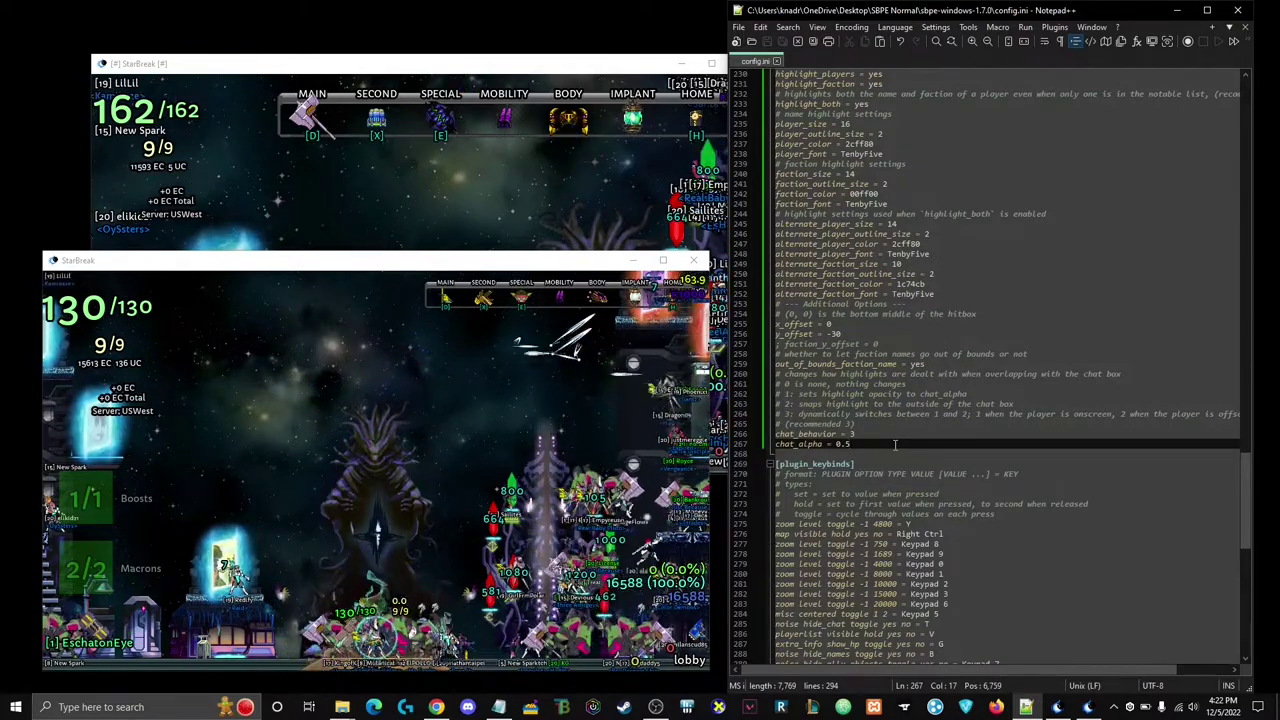
scroll(895, 444, "down", 2)
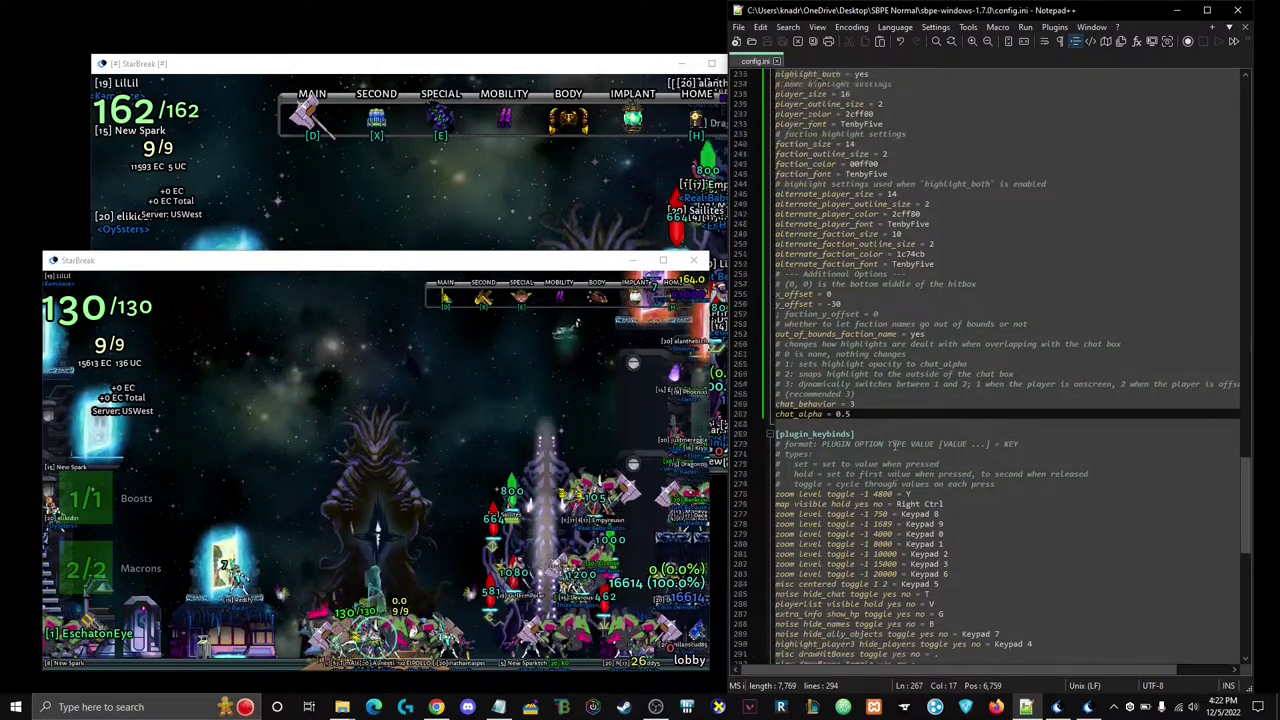
scroll(896, 445, "up", 6)
scroll(896, 447, "down", 8)
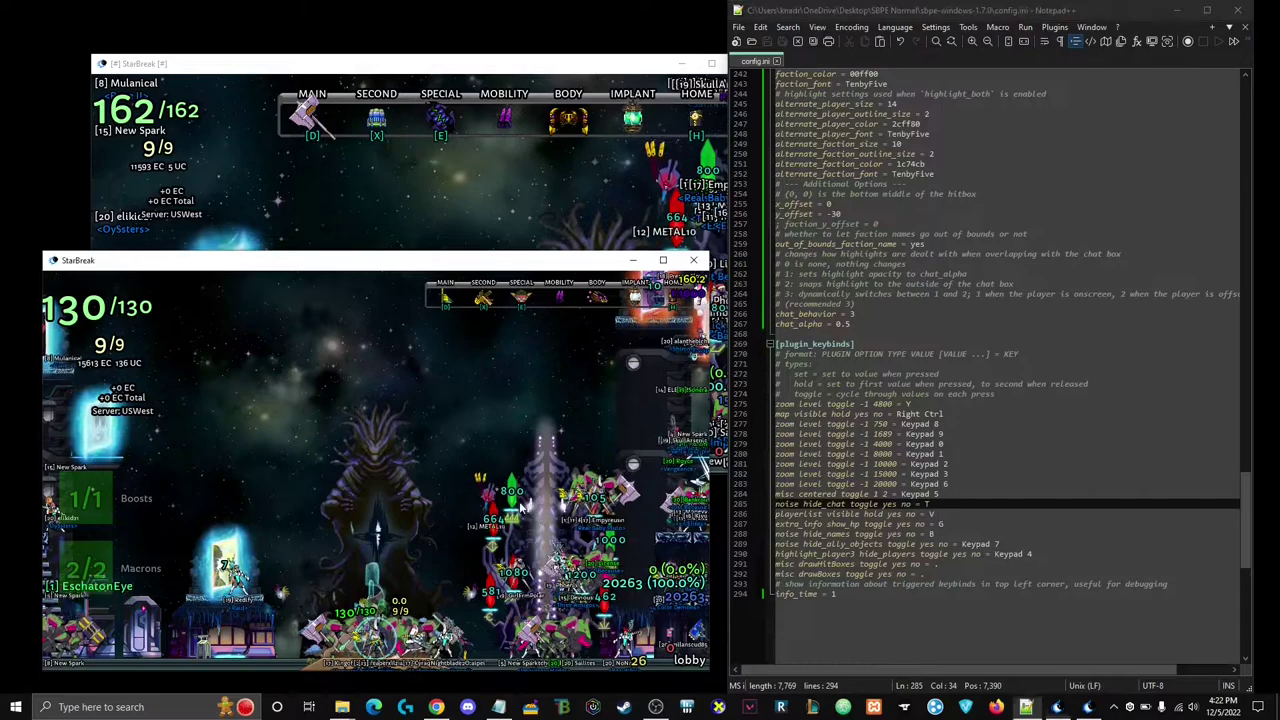
- Locate the playerlist visible keybind in config.ini and try it in StarBreak
left_click(934, 513)
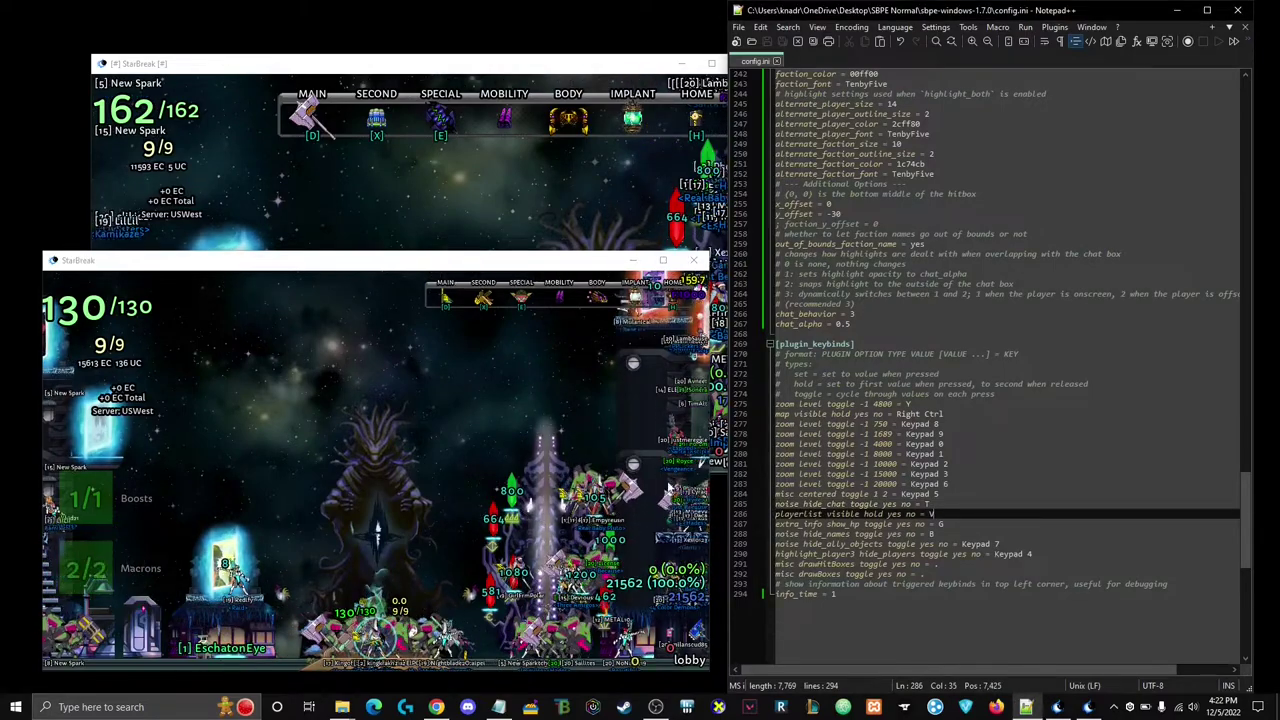
left_click(366, 300)
key("v")
left_click(919, 514)
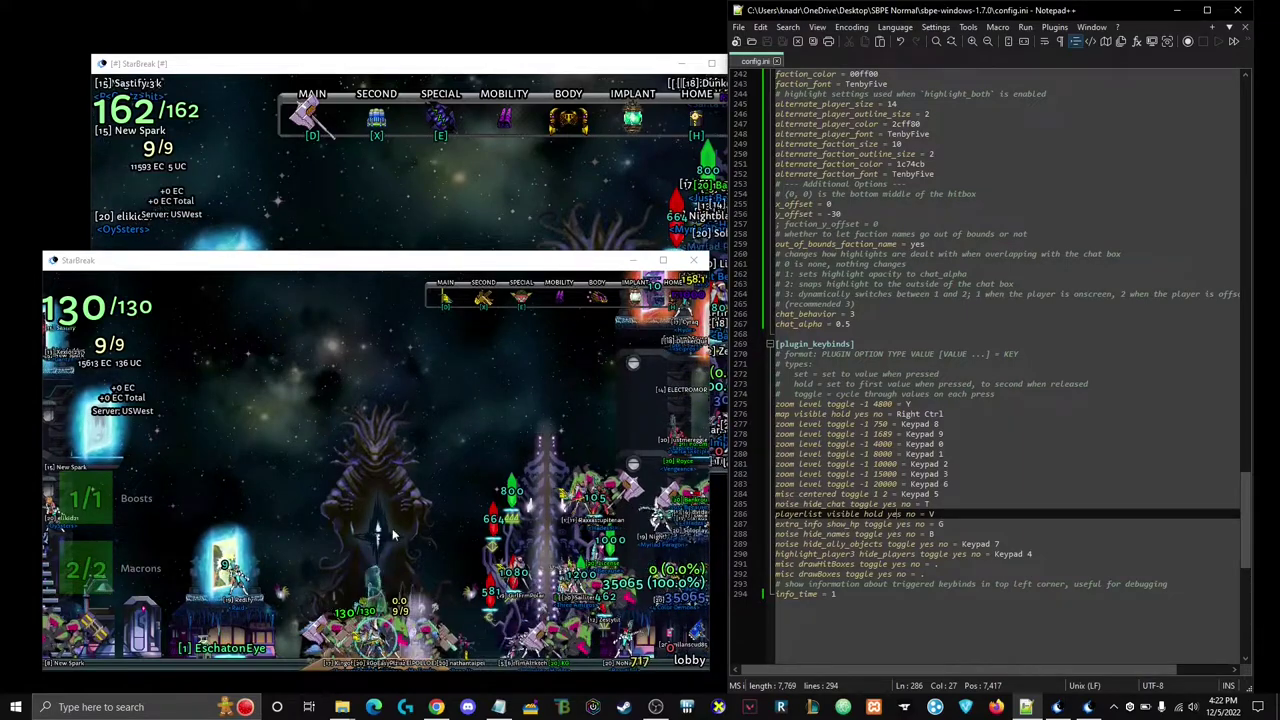
- Locate the noise hide_names keybind in config.ini and use it to hide player names in StarBreak
left_click(936, 534)
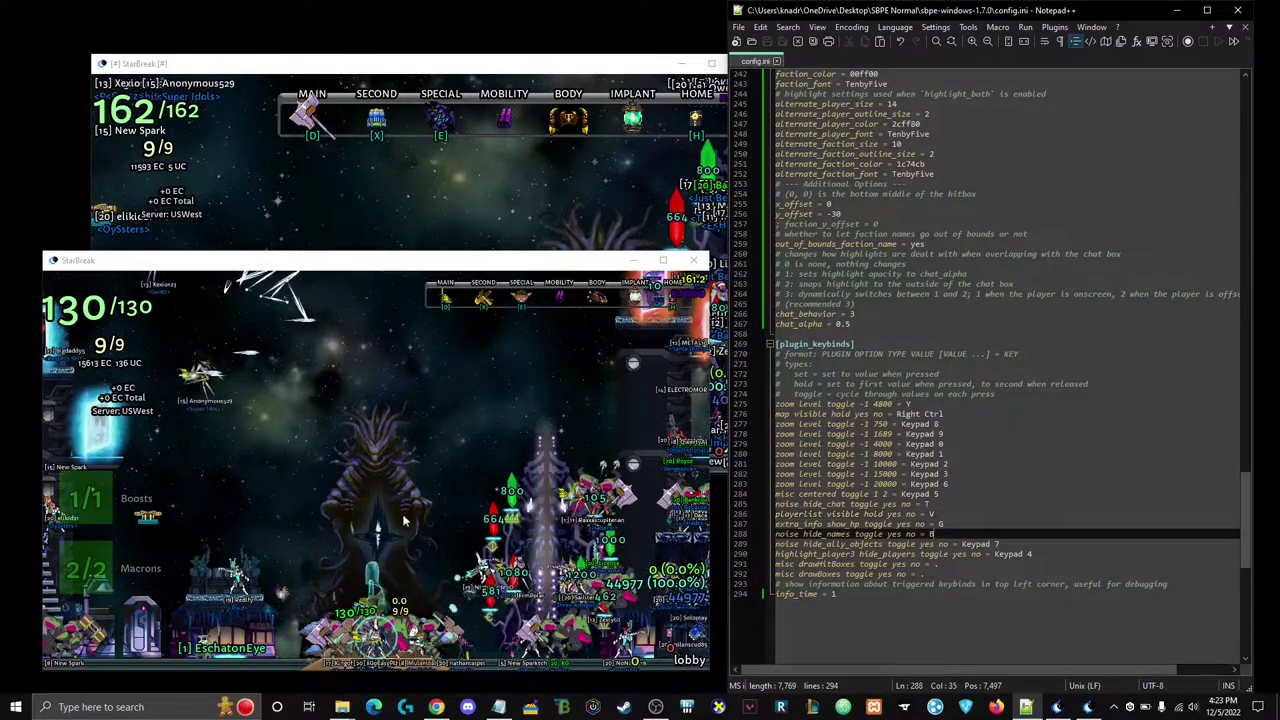
left_click(535, 545)
key("b")
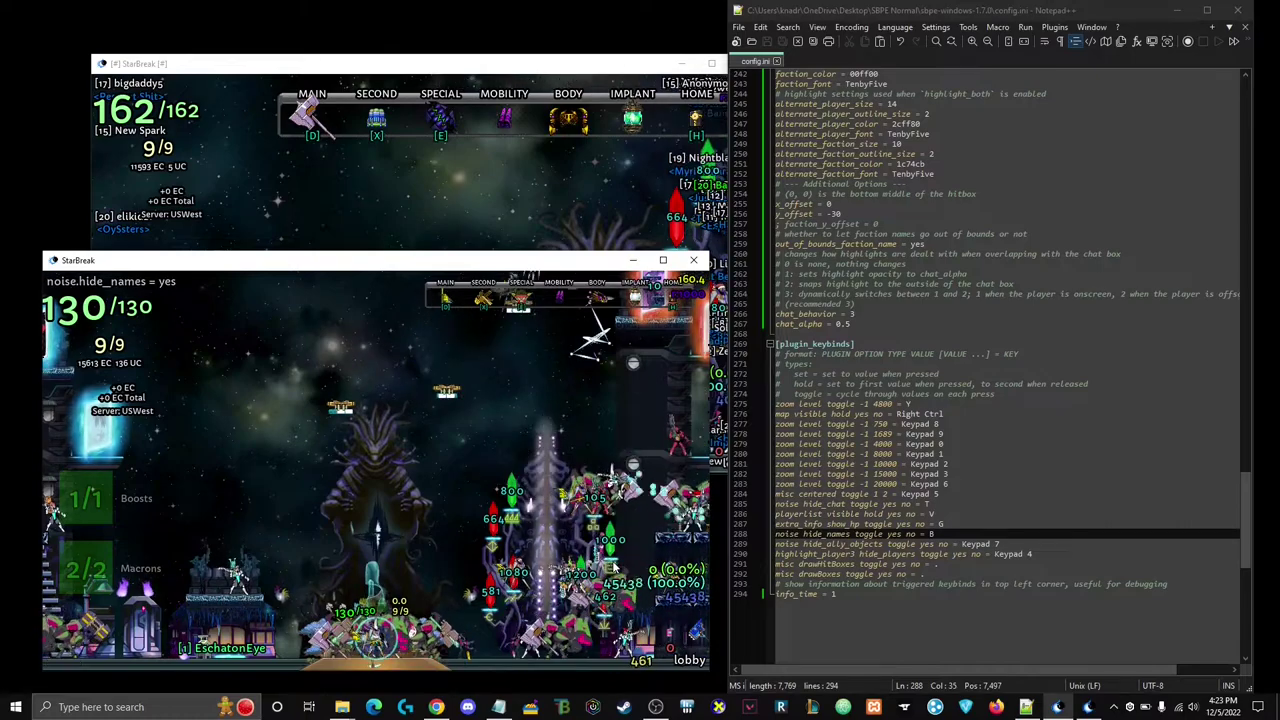
- Locate the noise hide_ally_objects keybind in config.ini and try toggling ally objects in StarBreak
left_click(973, 544)
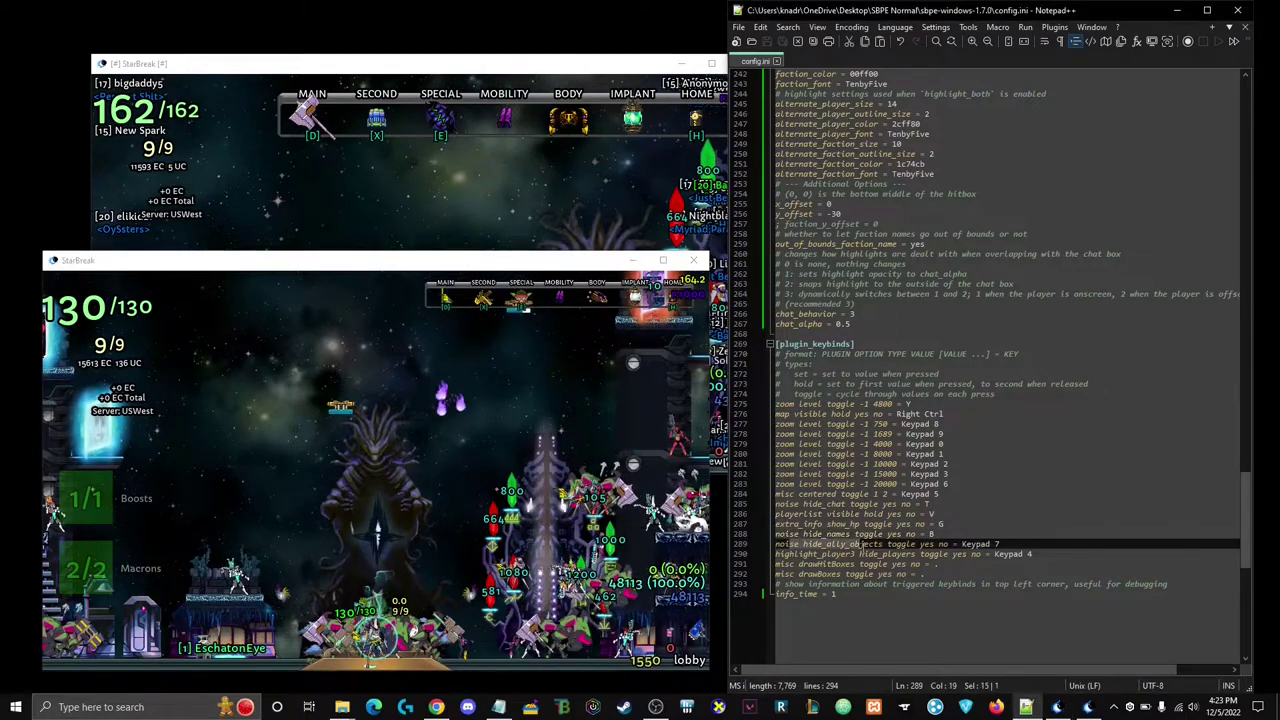
left_click(408, 527)
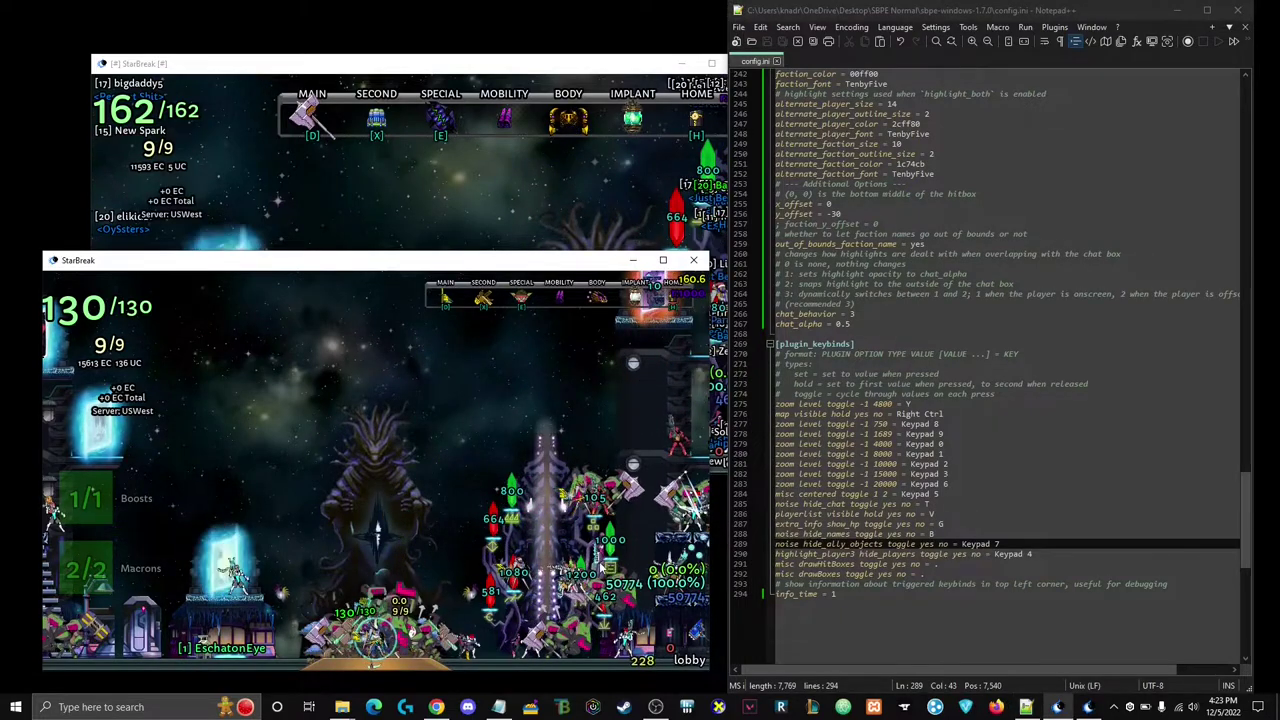
key("KP_7")
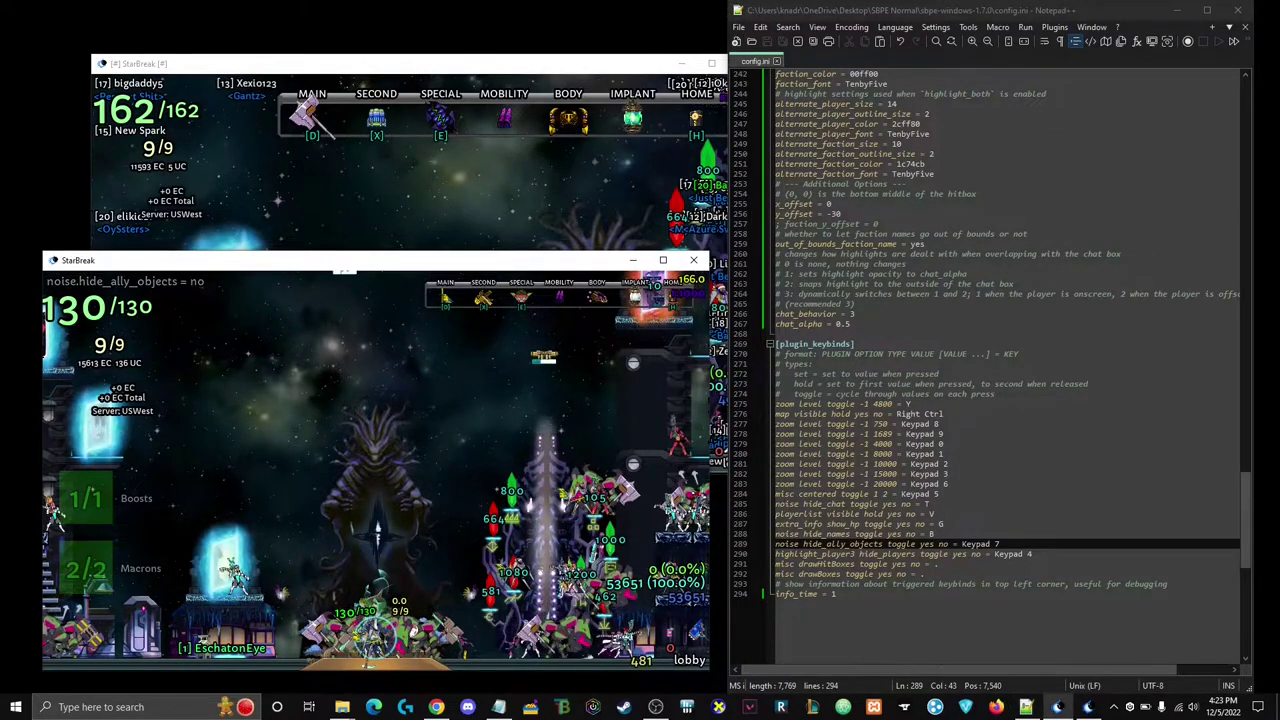
- Set the StarBreak zoom level back to -1 and try the other zoom and hitbox toggles
key("KP_8")
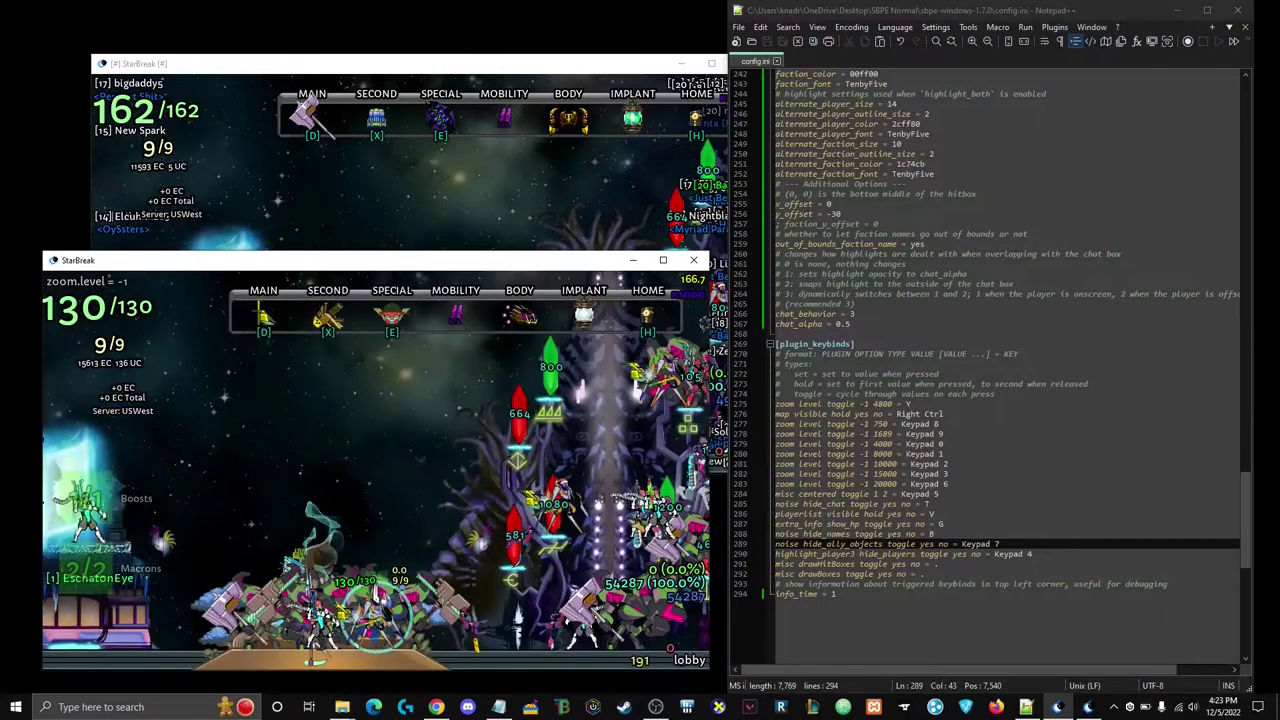
key("KP_0")
key("KP_0")
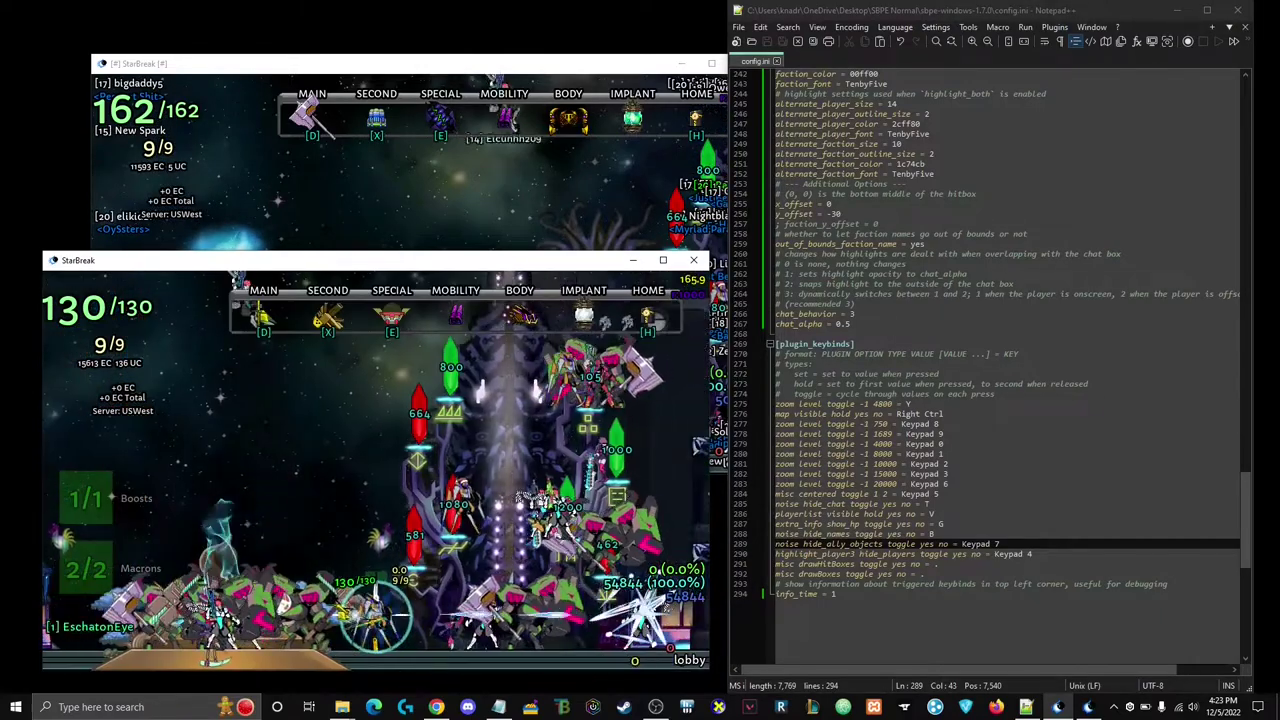
key("KP_Decimal")
key("KP_Decimal")
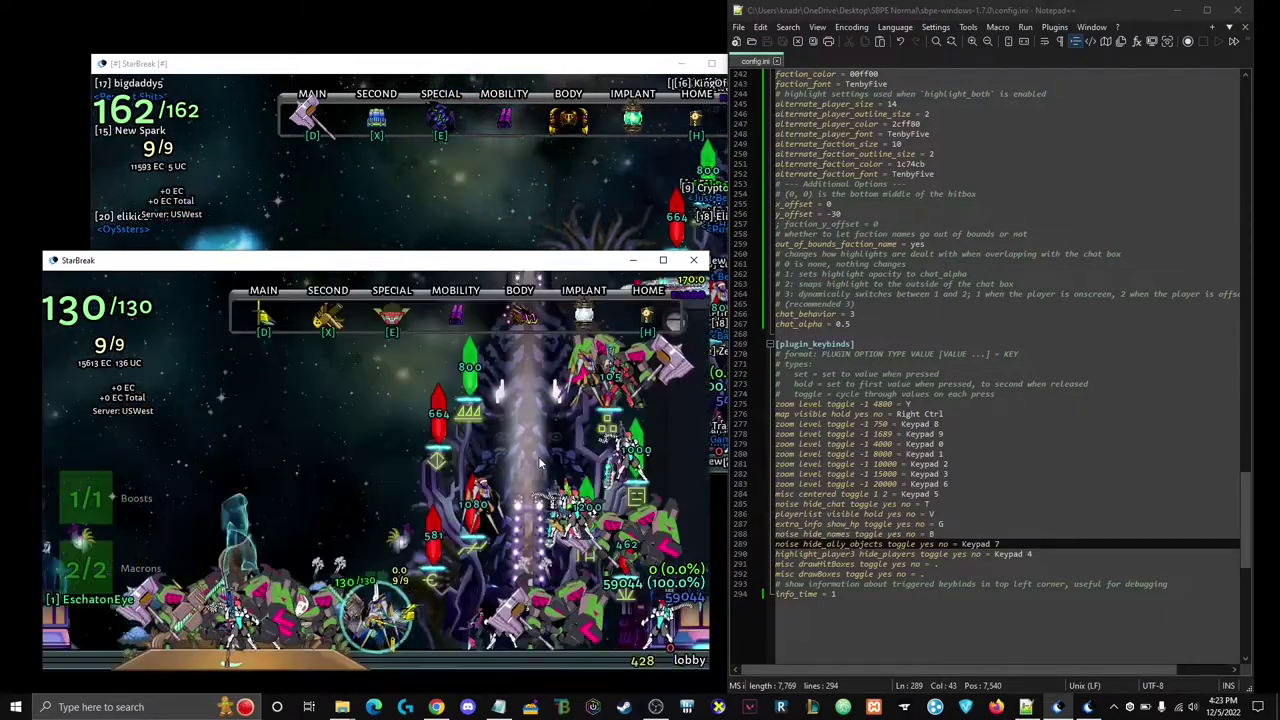
- Try the highlight_player3 hide_players toggle, check its keybind line in config.ini, and set hide_players to yes in StarBreak
key("KP_4")
key("KP_4")
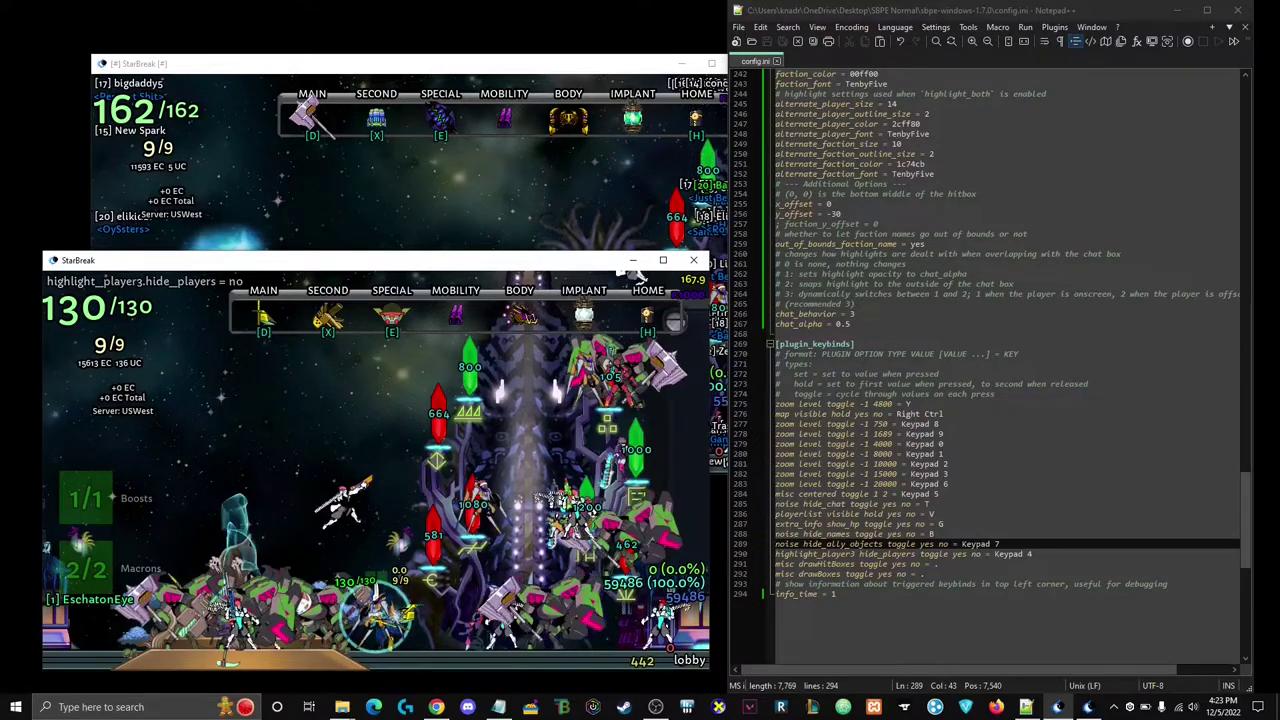
left_click(818, 553)
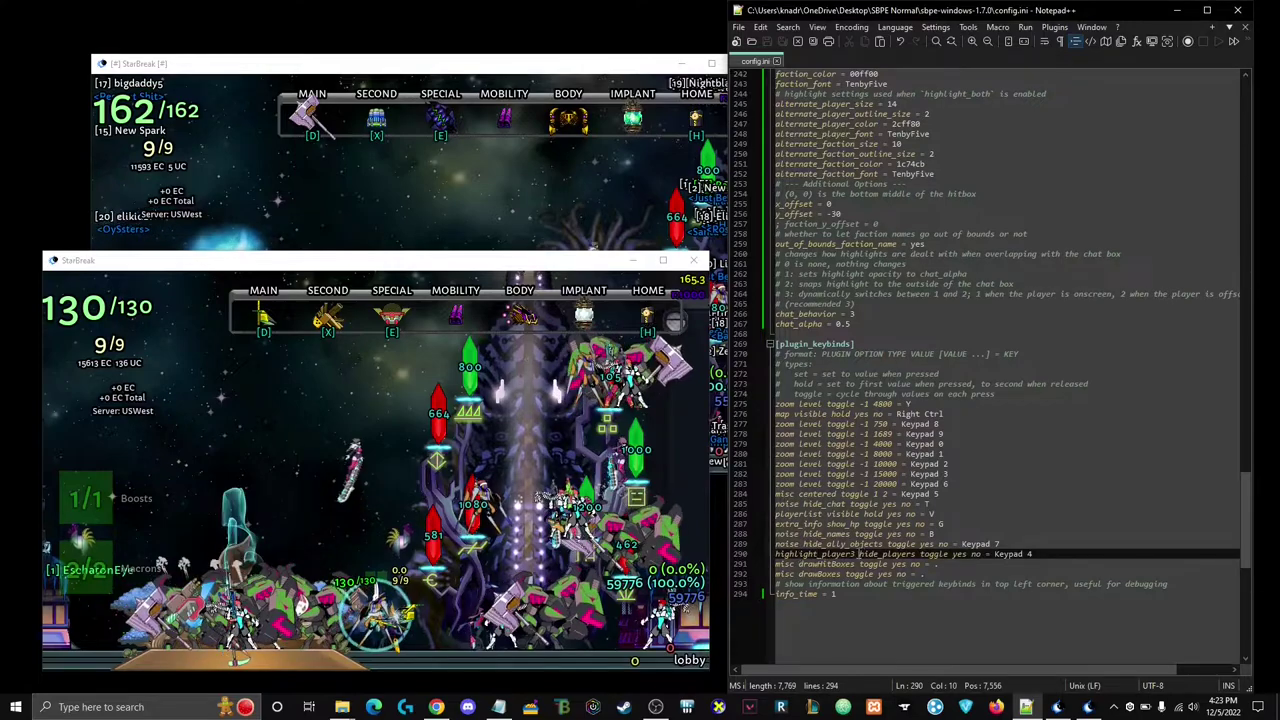
left_click_drag(780, 553, 985, 553)
left_click(985, 553)
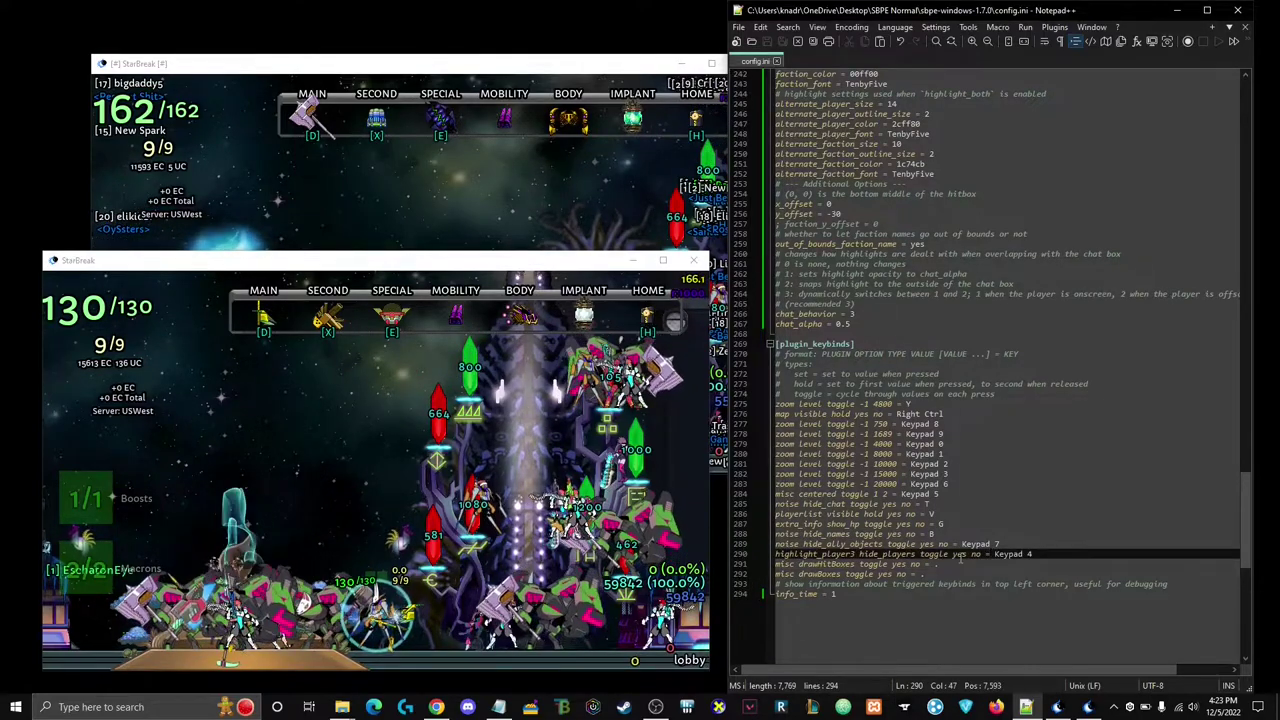
left_click(495, 540)
key("KP_4")
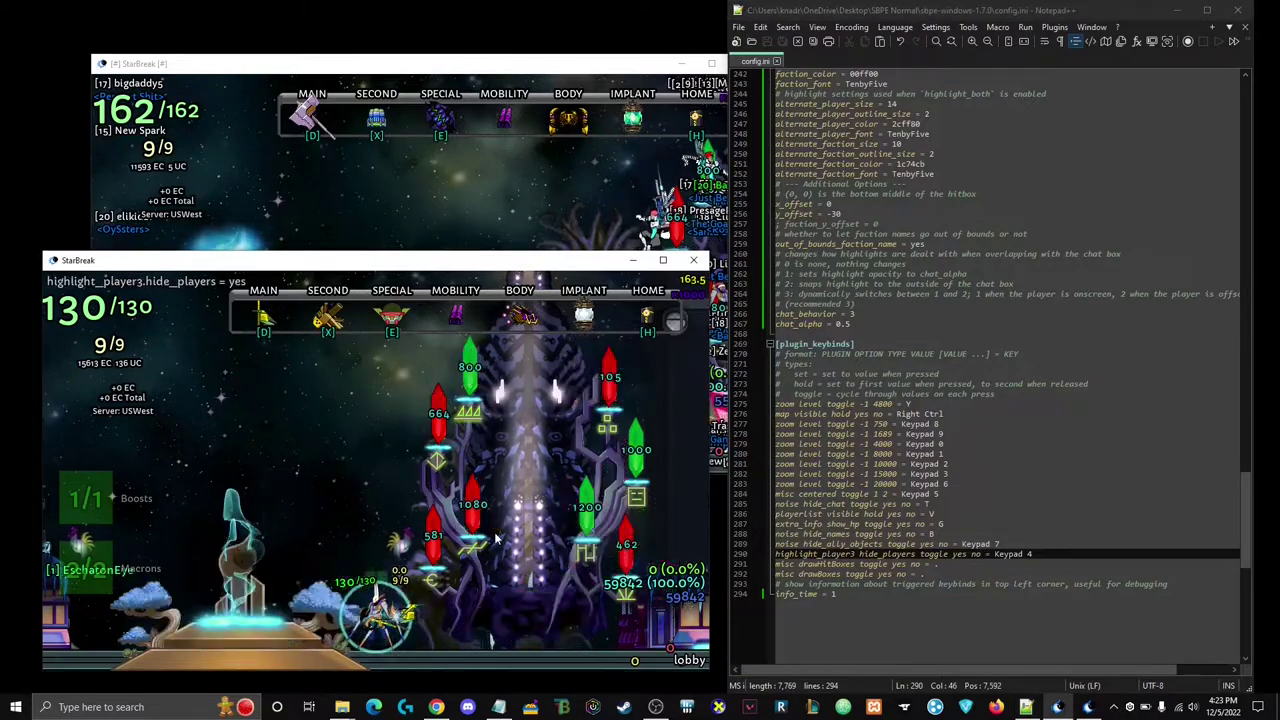
- Show the player names in StarBreak while the players are hidden, and hide the names again
key("KP_4")
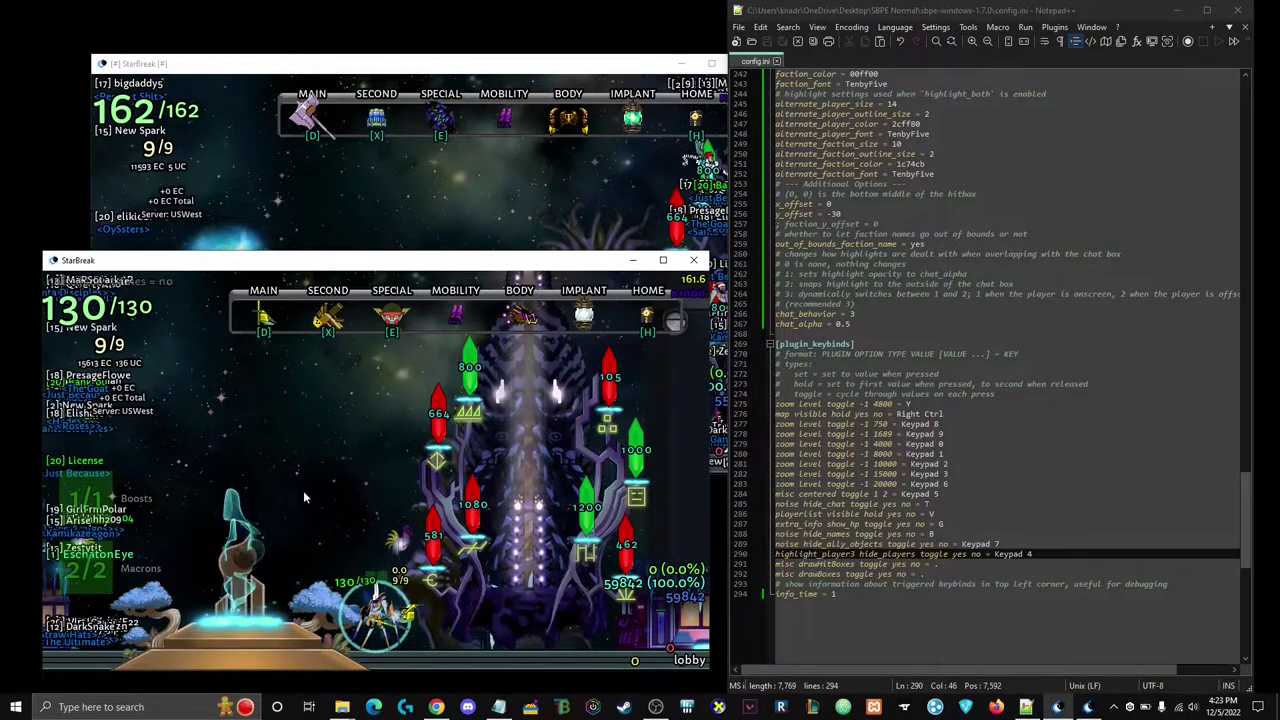
key("KP_8")
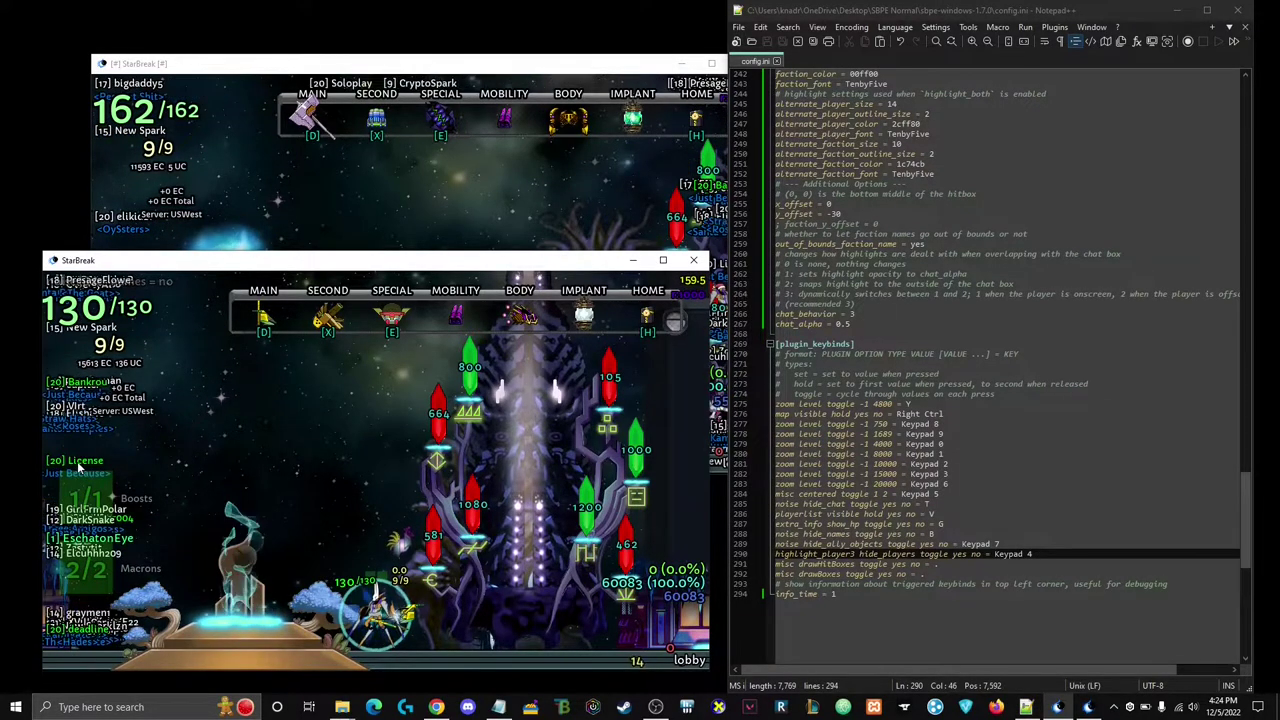
key("KP_0")
key("KP_0")
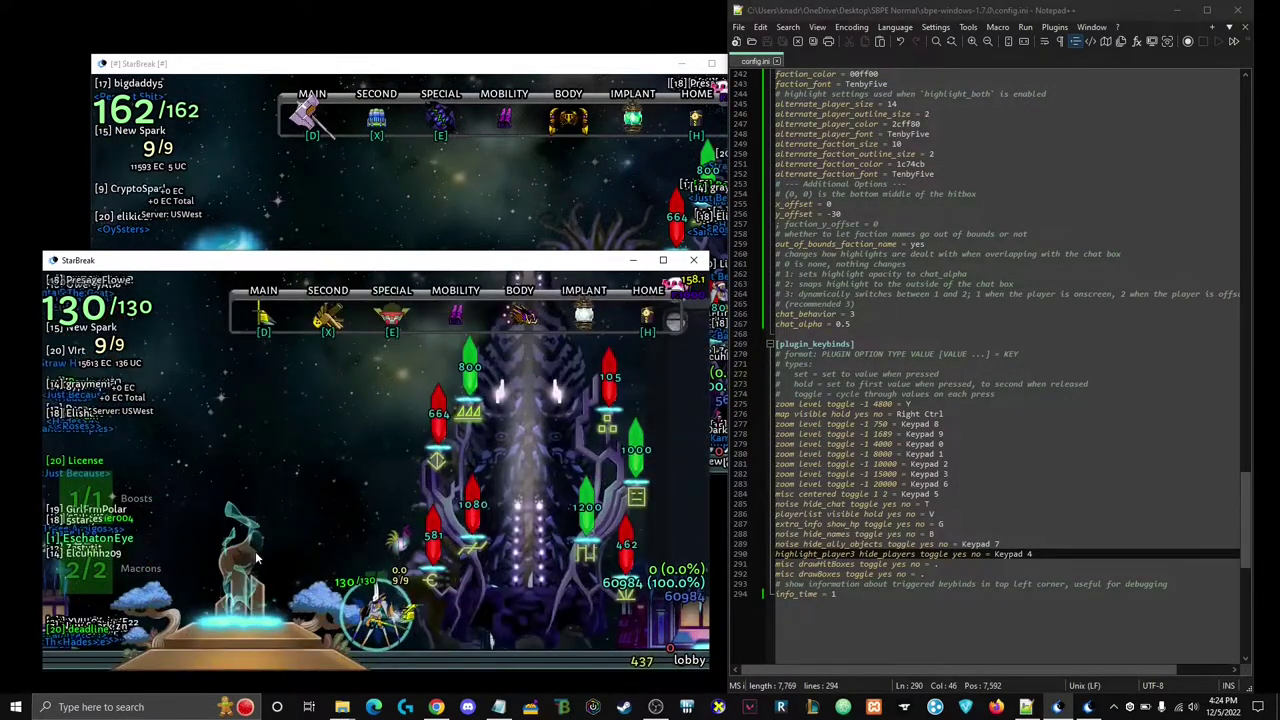
key("KP_4")
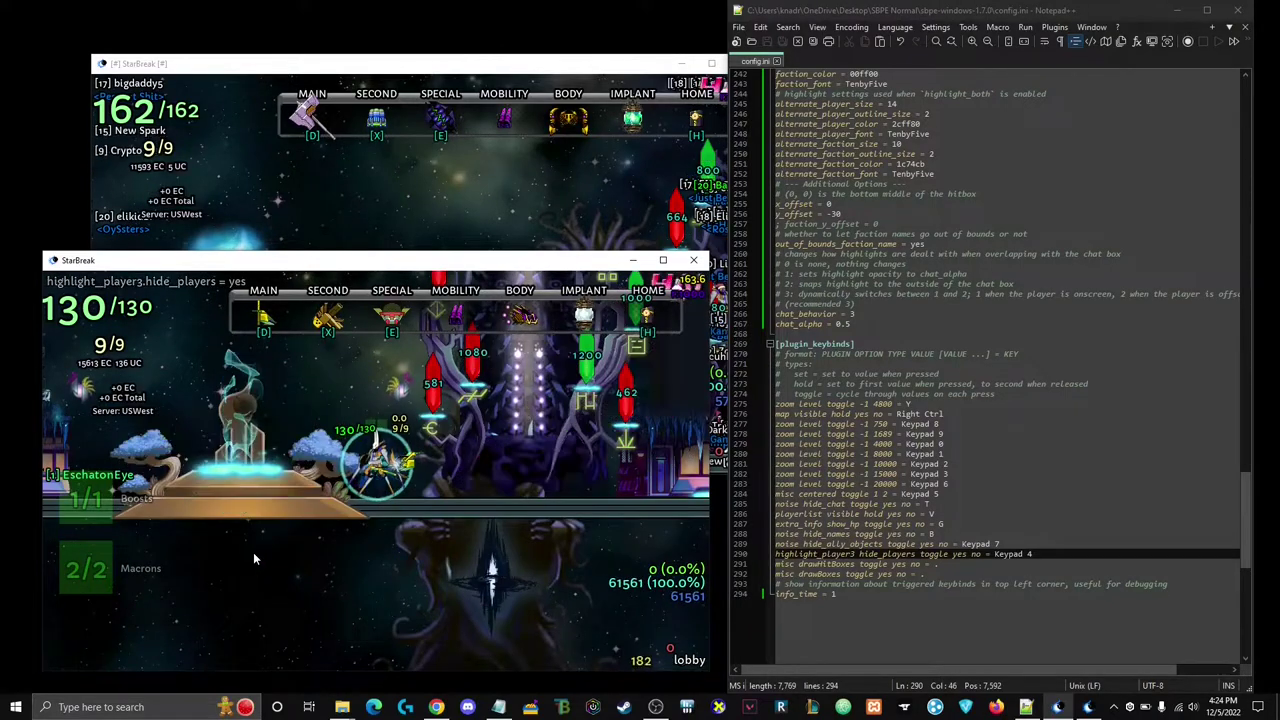
- Turn player names back on, try the misc centered toggle in StarBreak, and zoom the game view out
key("KP_0")
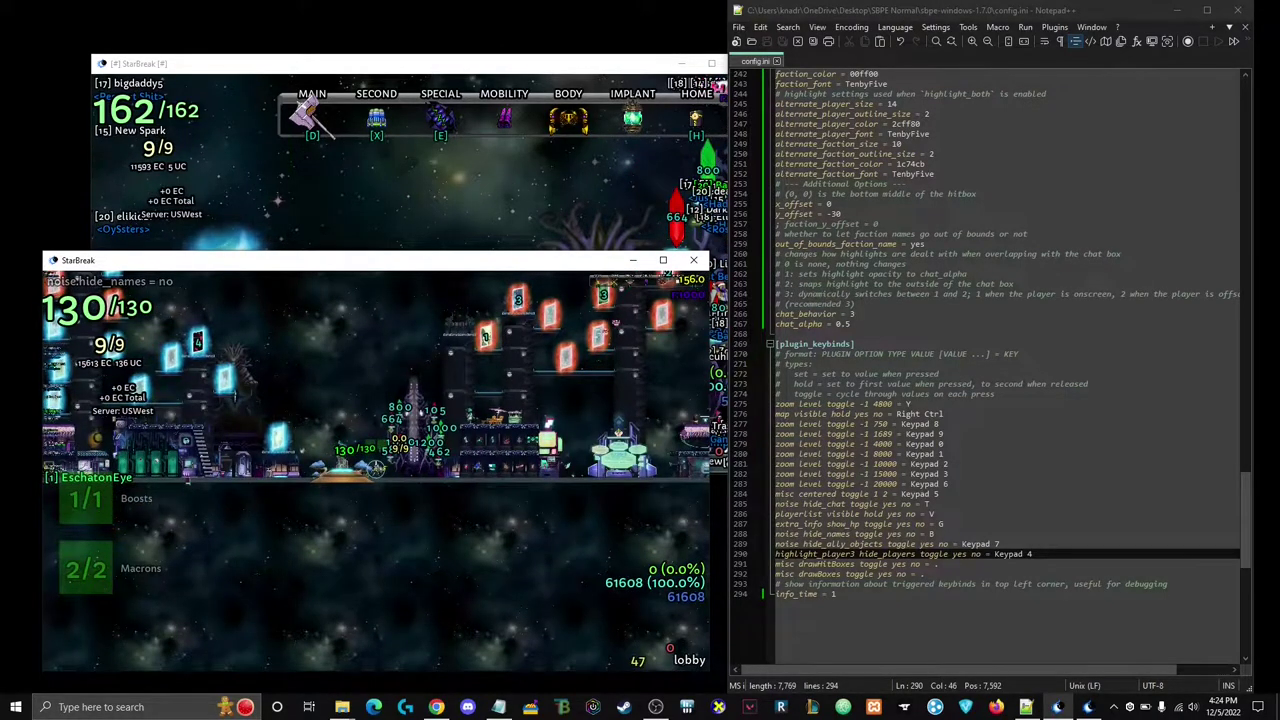
key("KP_0")
key("KP_5")
key("KP_5")
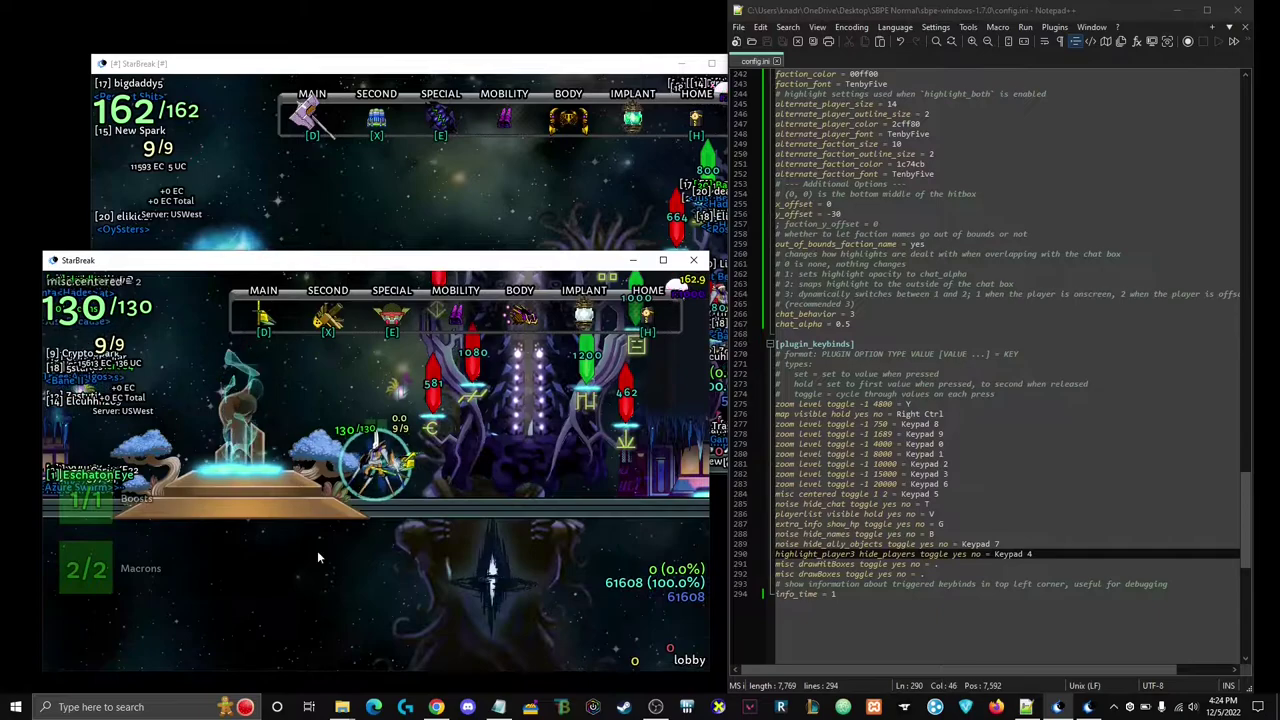
key("KP_5")
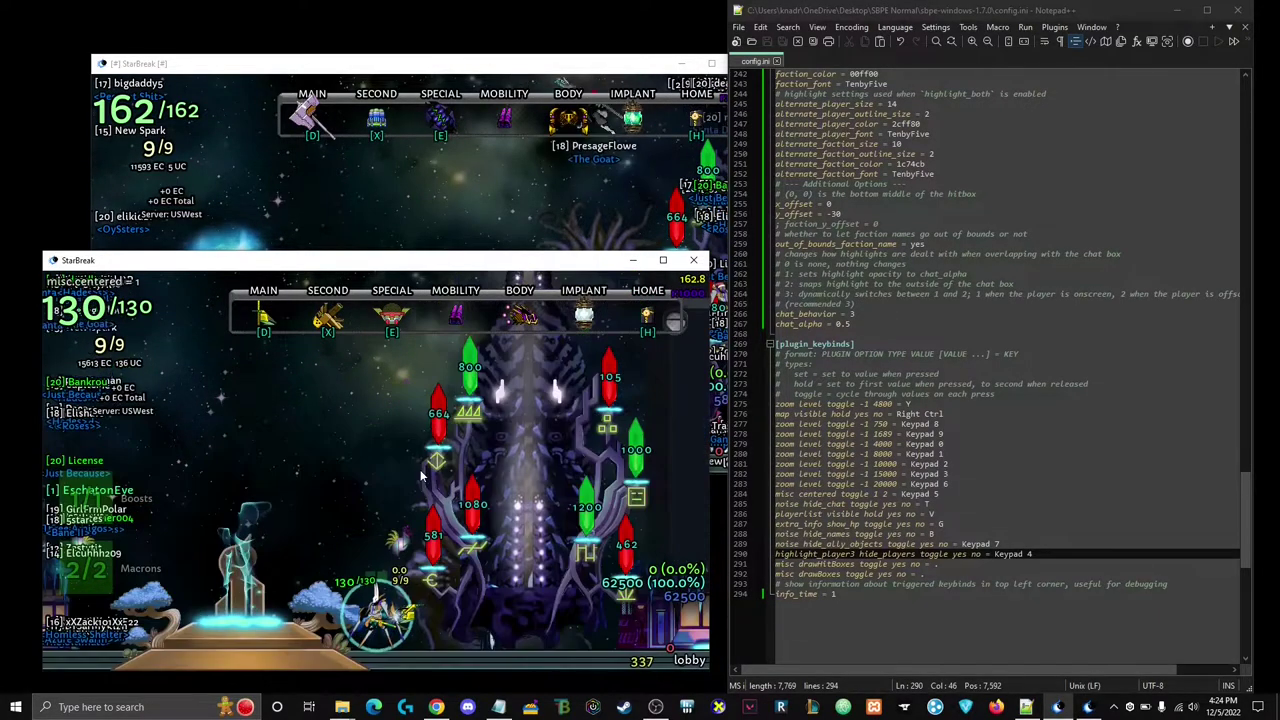
key("KP_0")
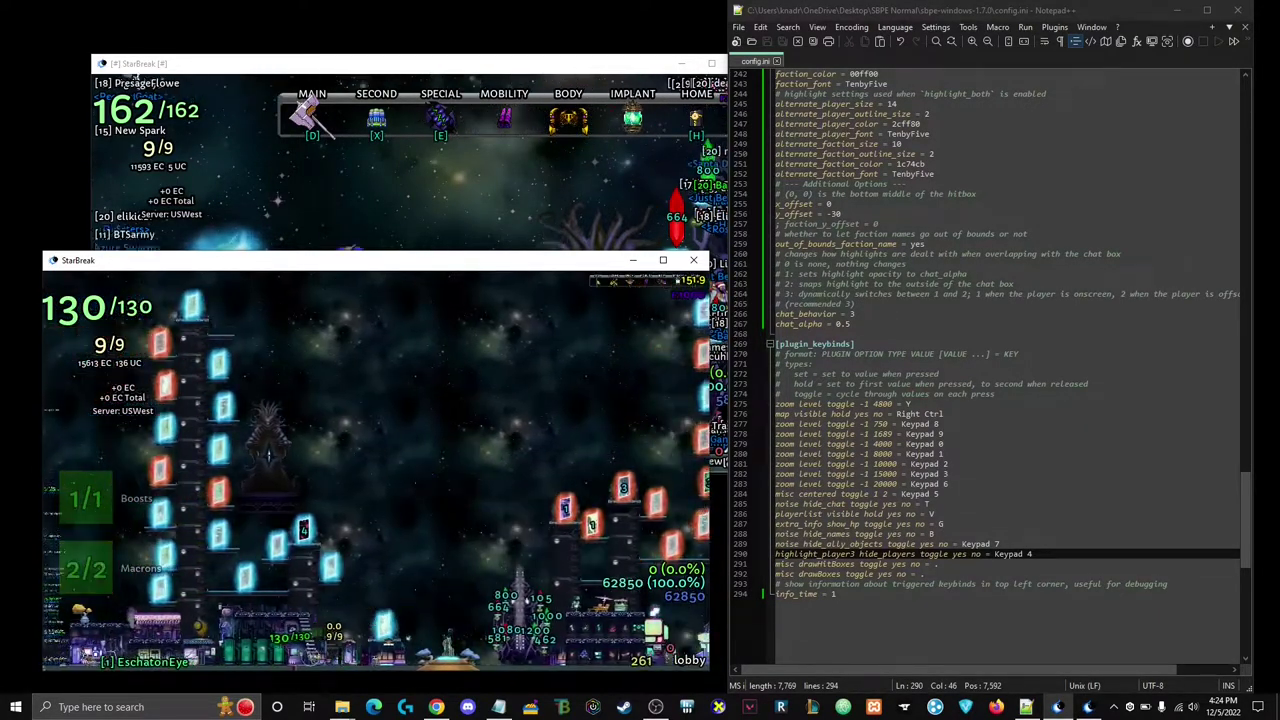
- Return the StarBreak zoom level to -1, toggle misc centered, and move the character toward the lobby's edge
key("KP_0")
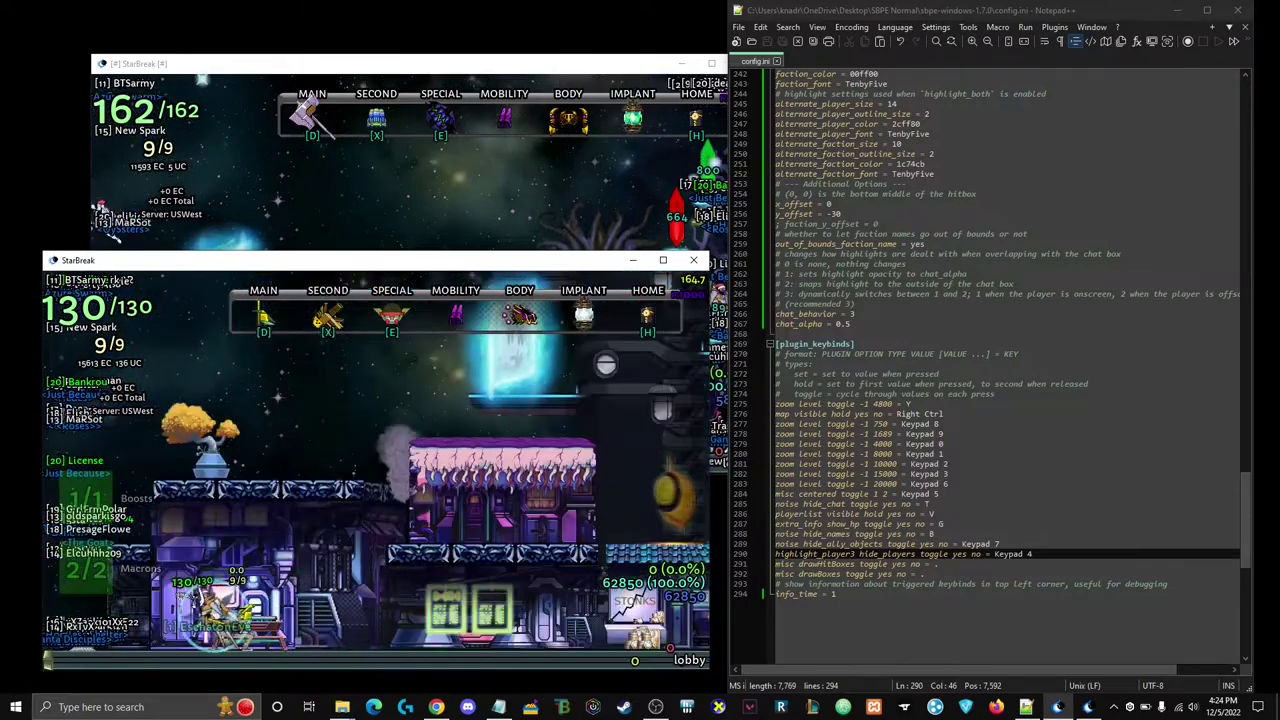
key("KP_5")
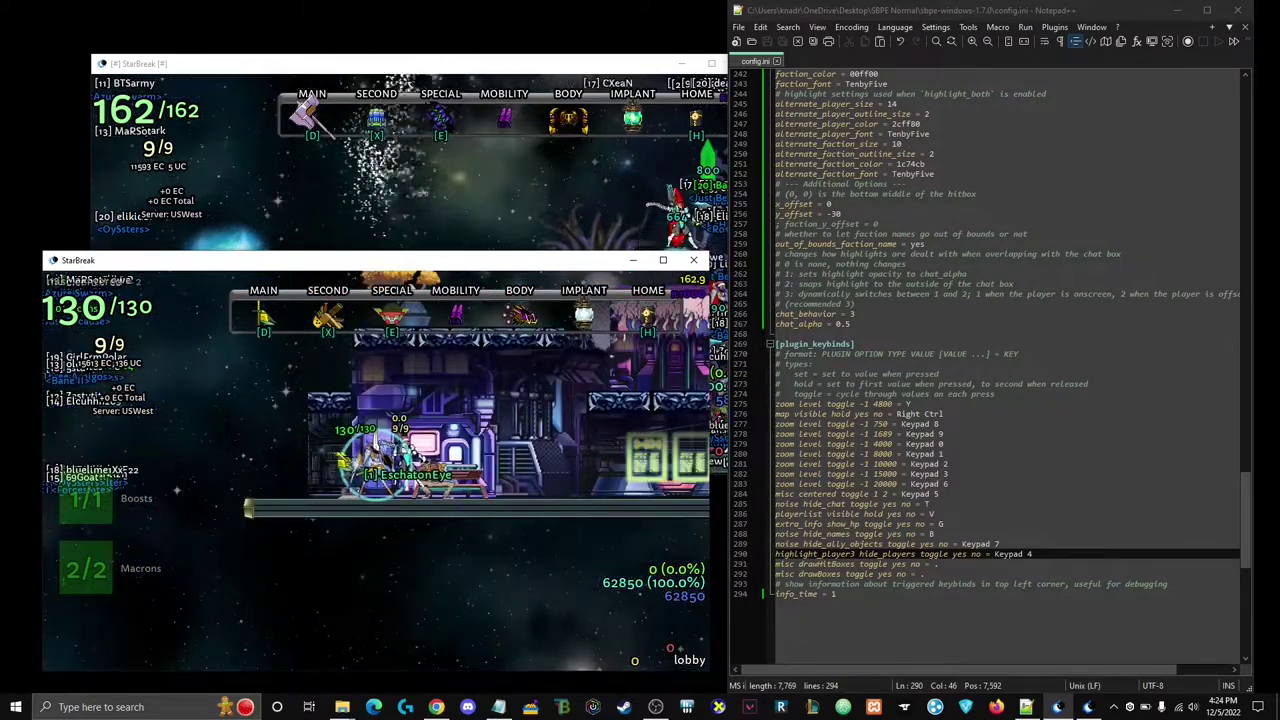
key("Left")
- Try the 4000 and 8000 zoom toggles in StarBreak, return to the normal zoom, and walk the character through the lobby
key("KP_0")
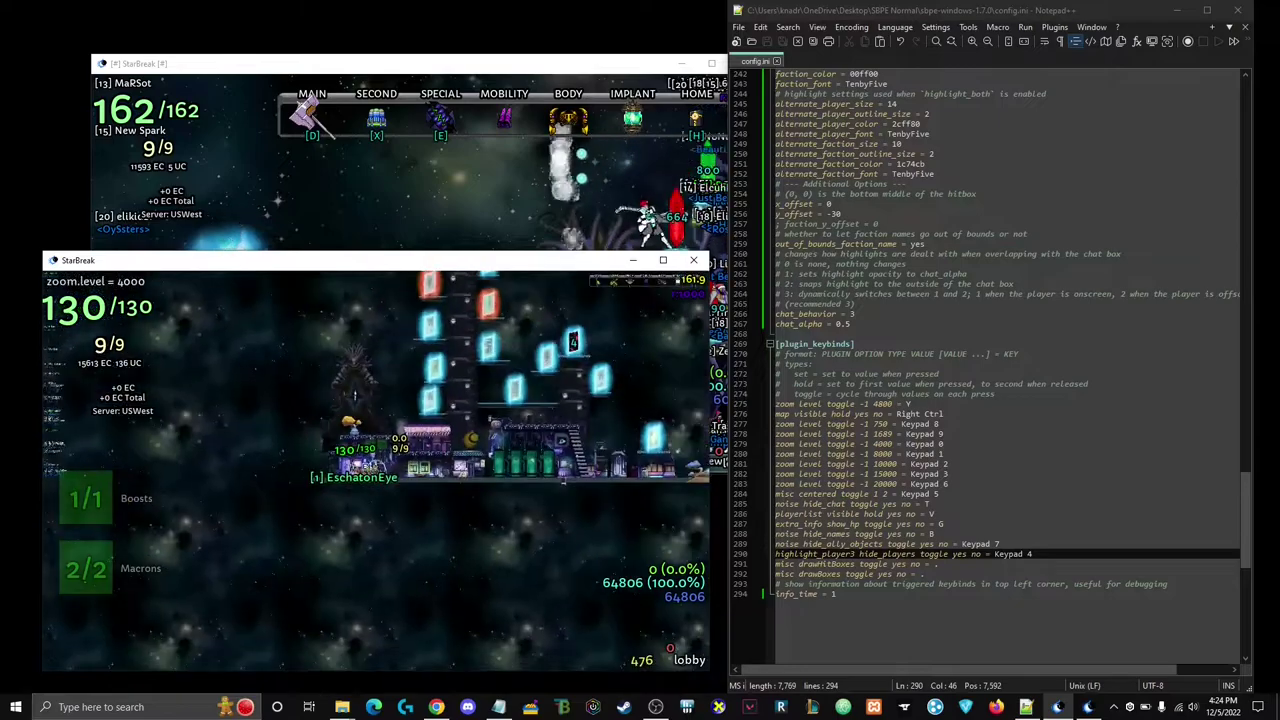
key("KP_0")
key("KP_0")
key("KP_1")
key("KP_1")
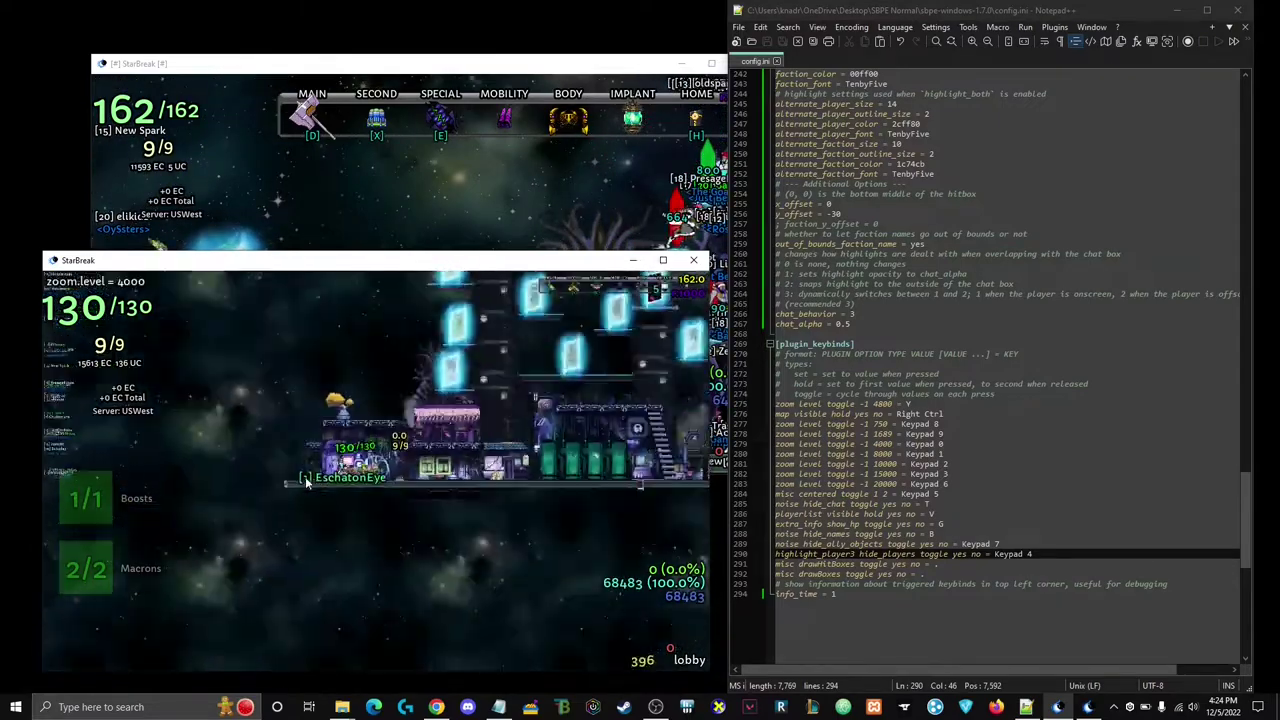
key("KP_1")
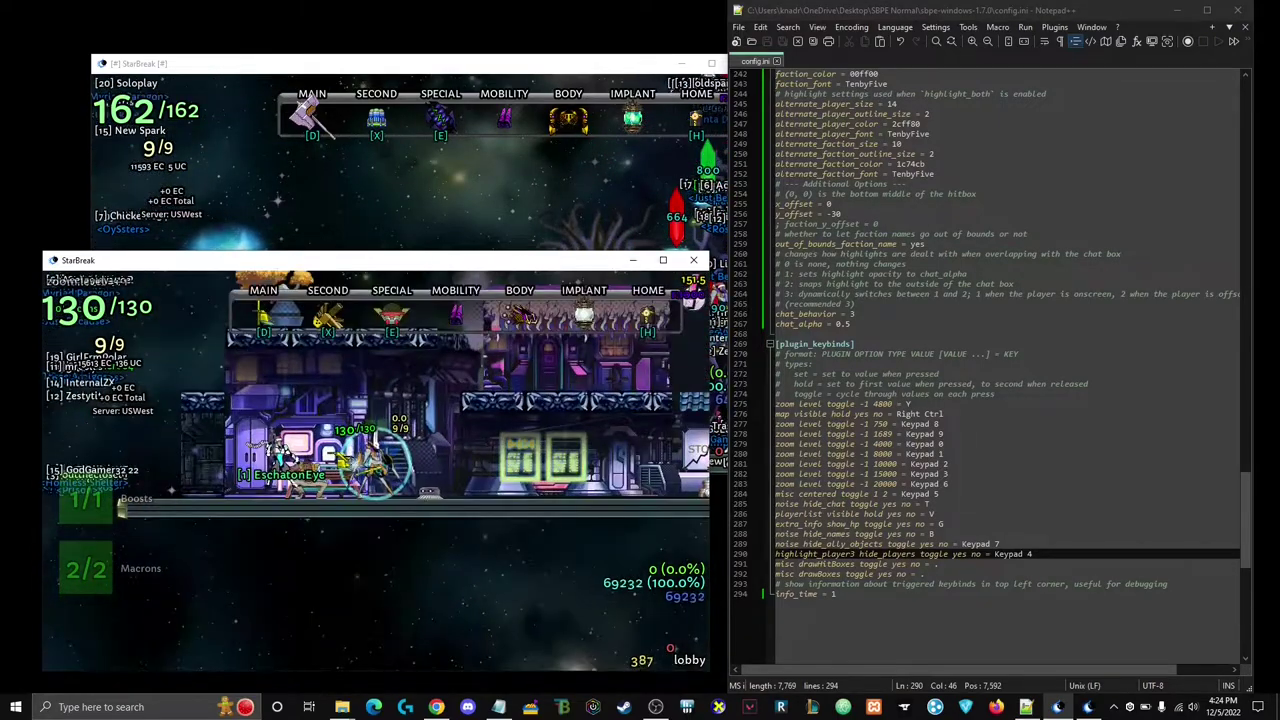
key("Right")
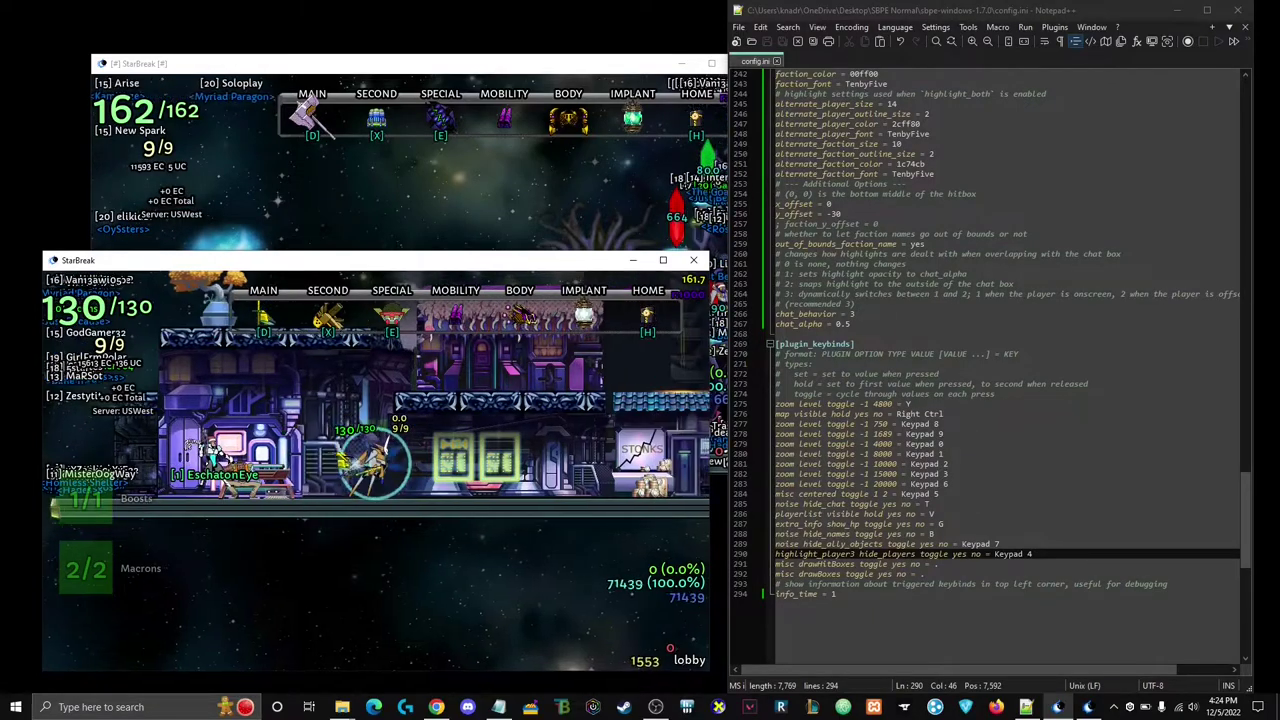
key("space")
key("Left")
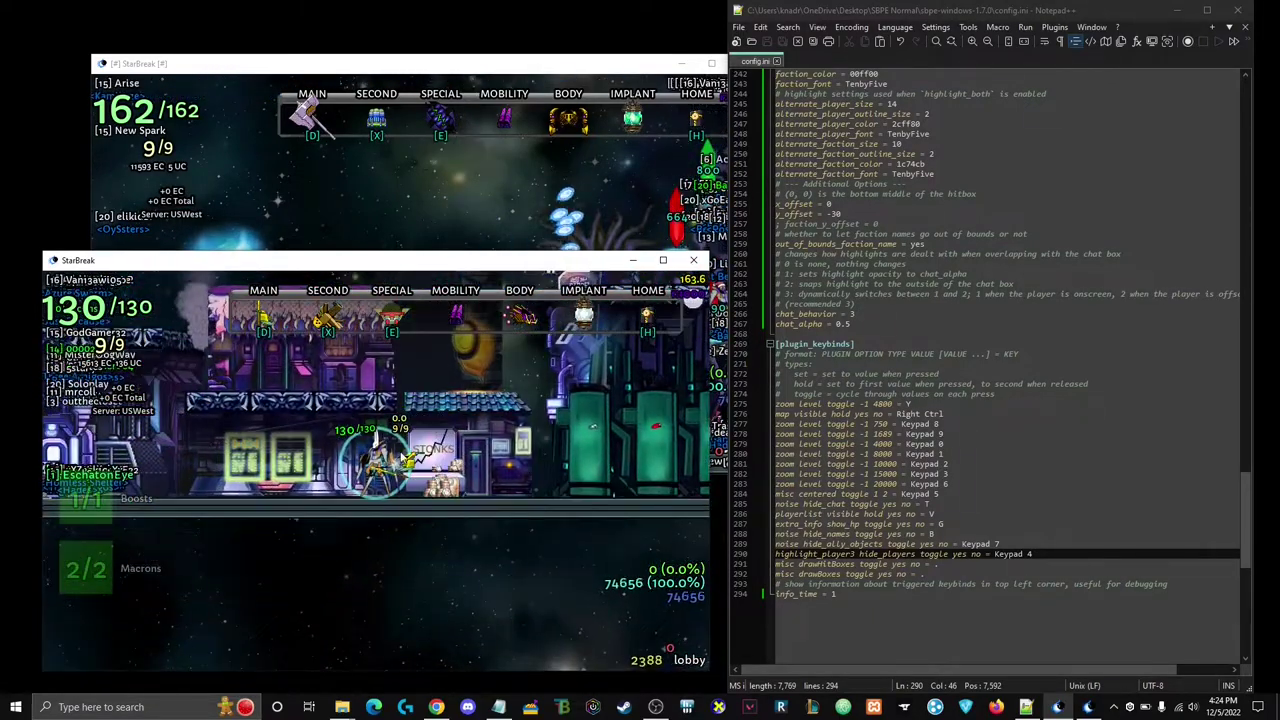
- Review the plugin_highlight_player3 settings in config.ini, from the hiding options to the chat behavior
left_click(1000, 474)
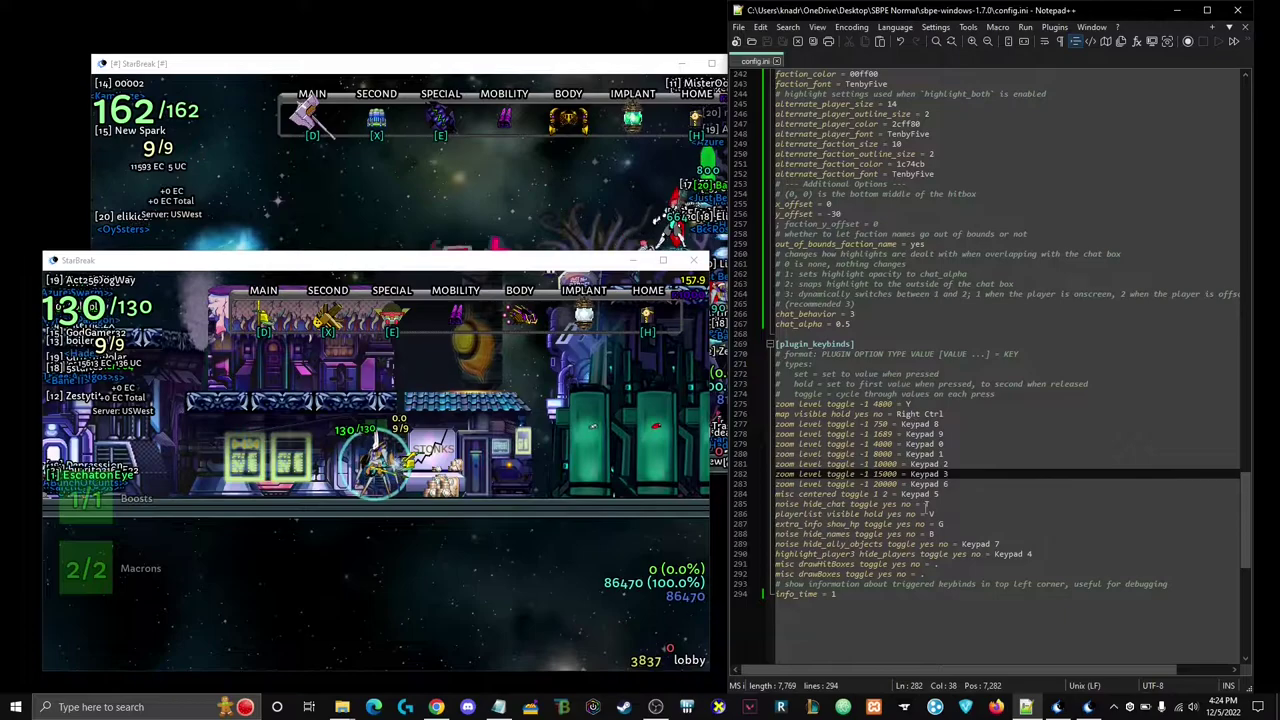
scroll(950, 289, "up", 6)
scroll(947, 291, "up", 1)
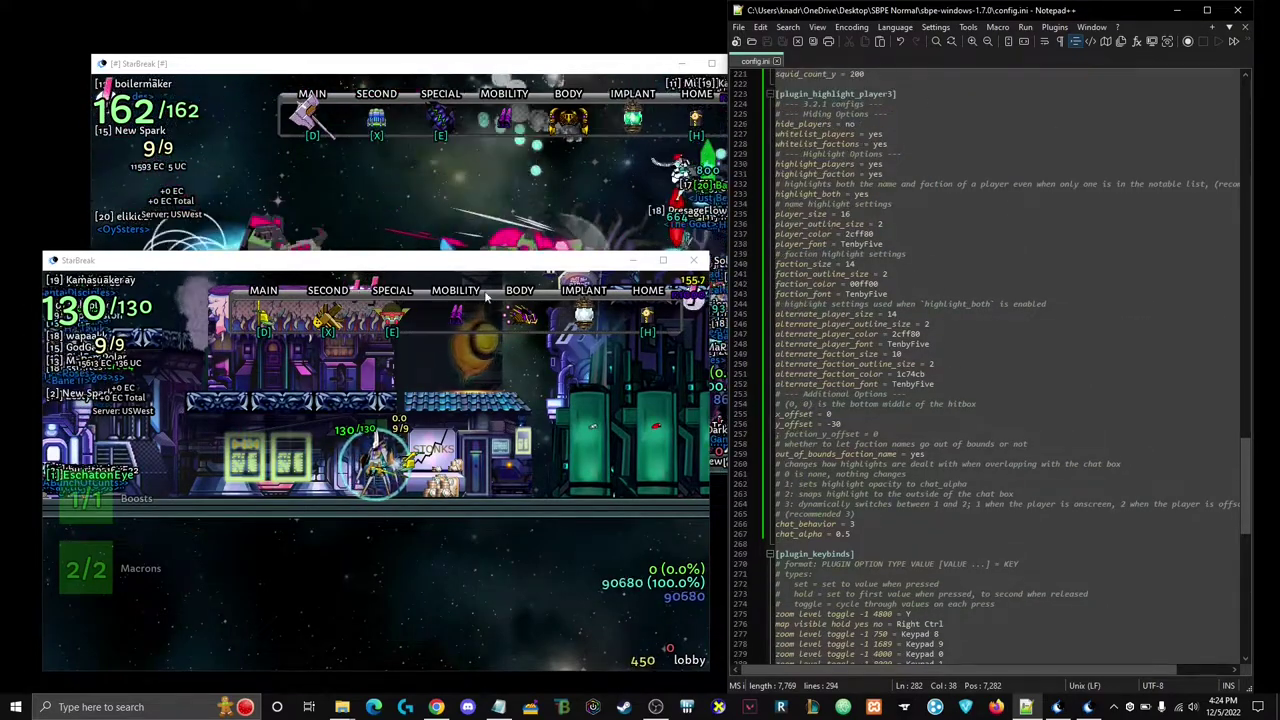
- Minimize config.ini and open highlight_player3.py for editing from the plugins folder of sbpe-windows-1.7.0
left_click(1177, 10)
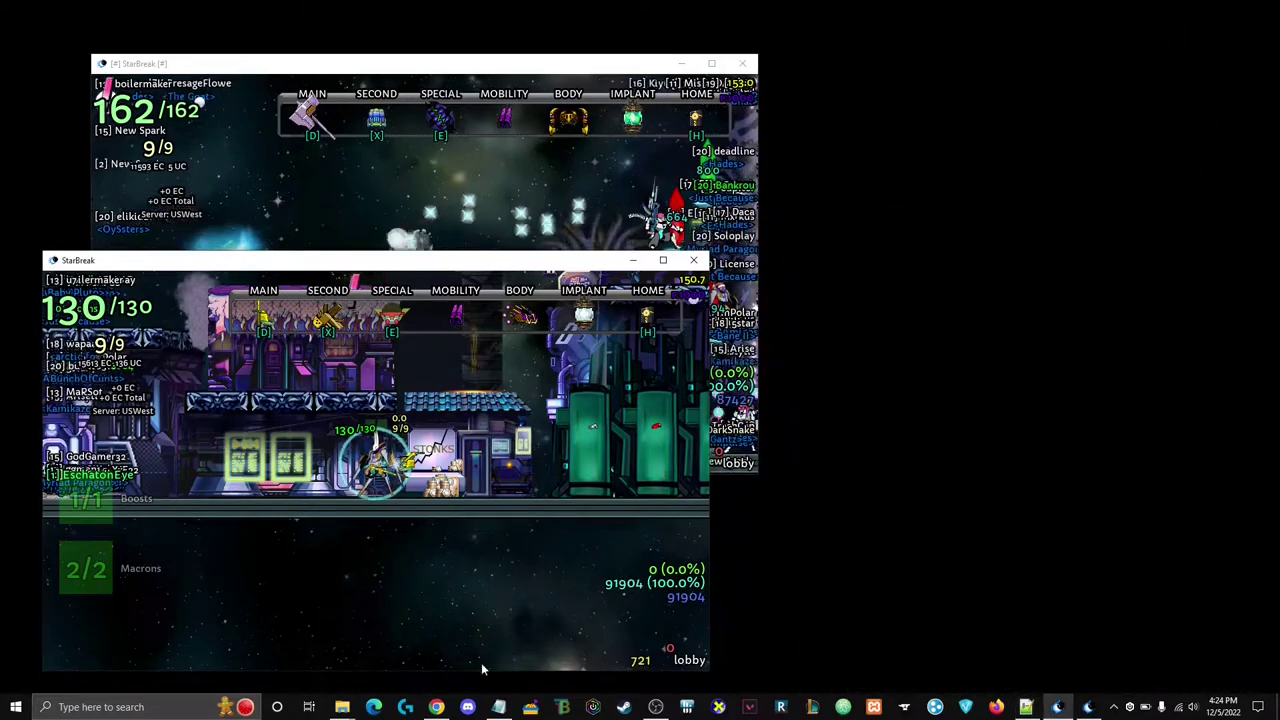
left_click(341, 707)
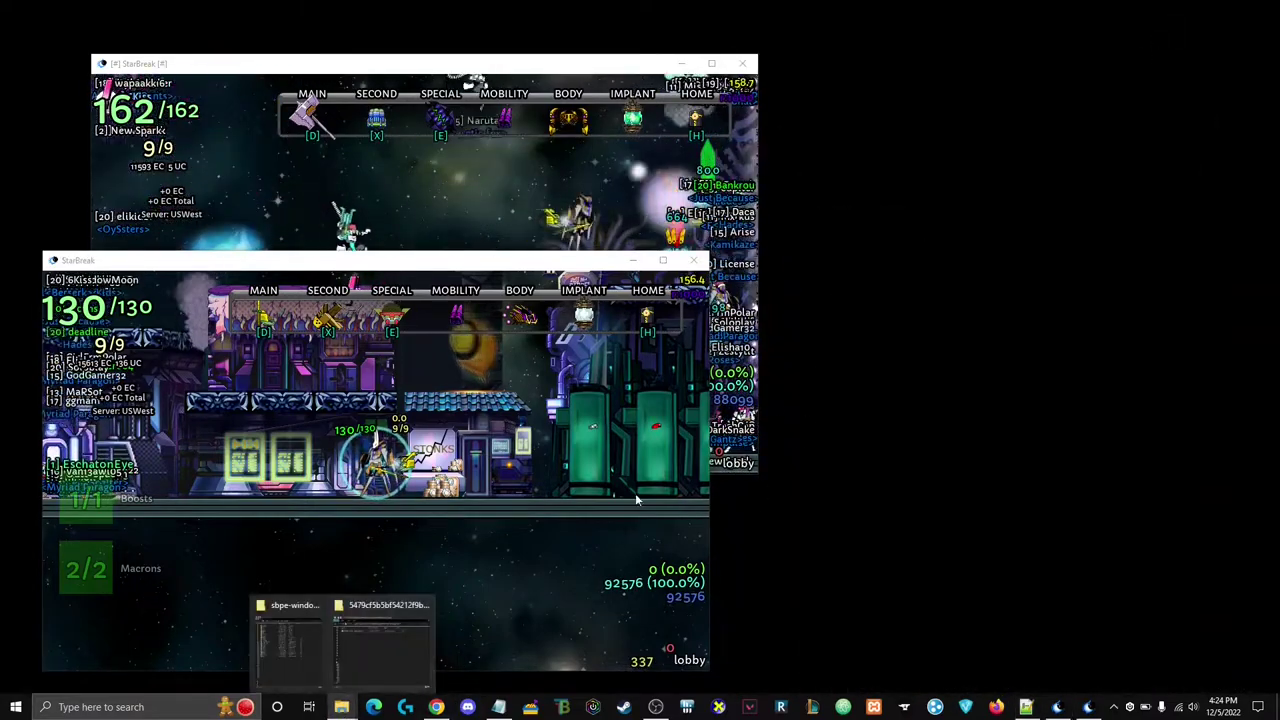
left_click(289, 650)
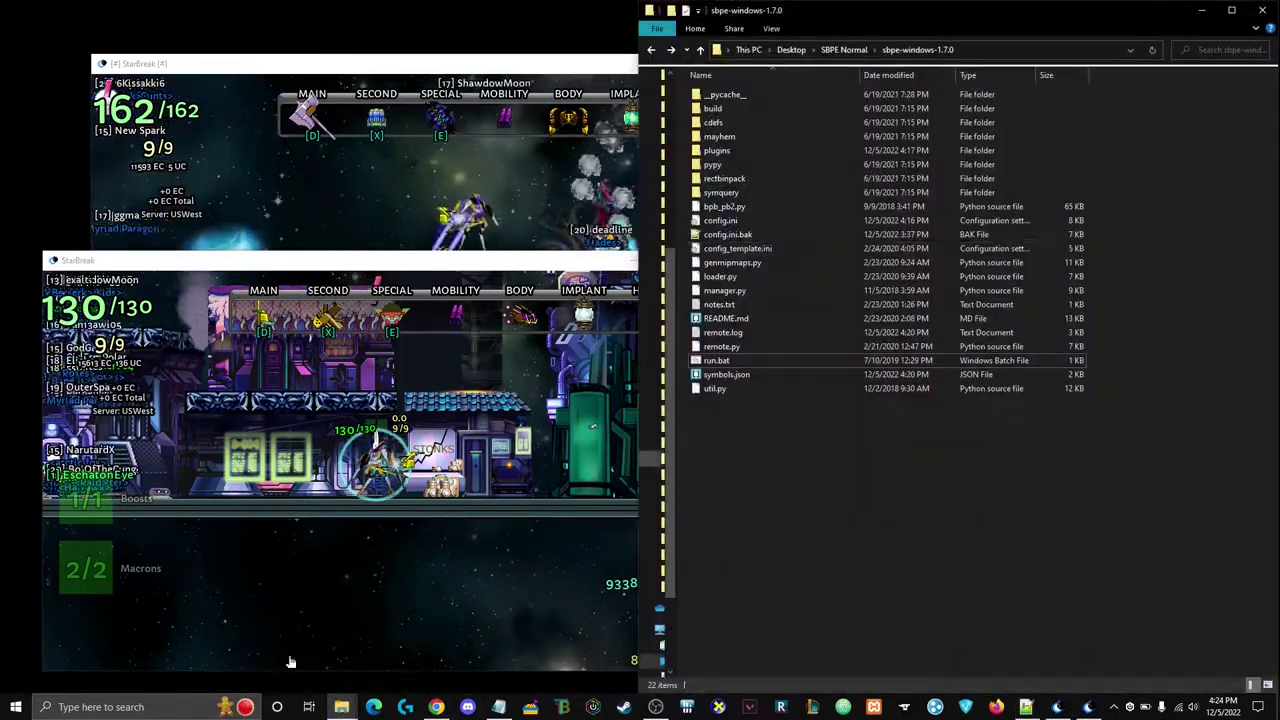
double_click(722, 151)
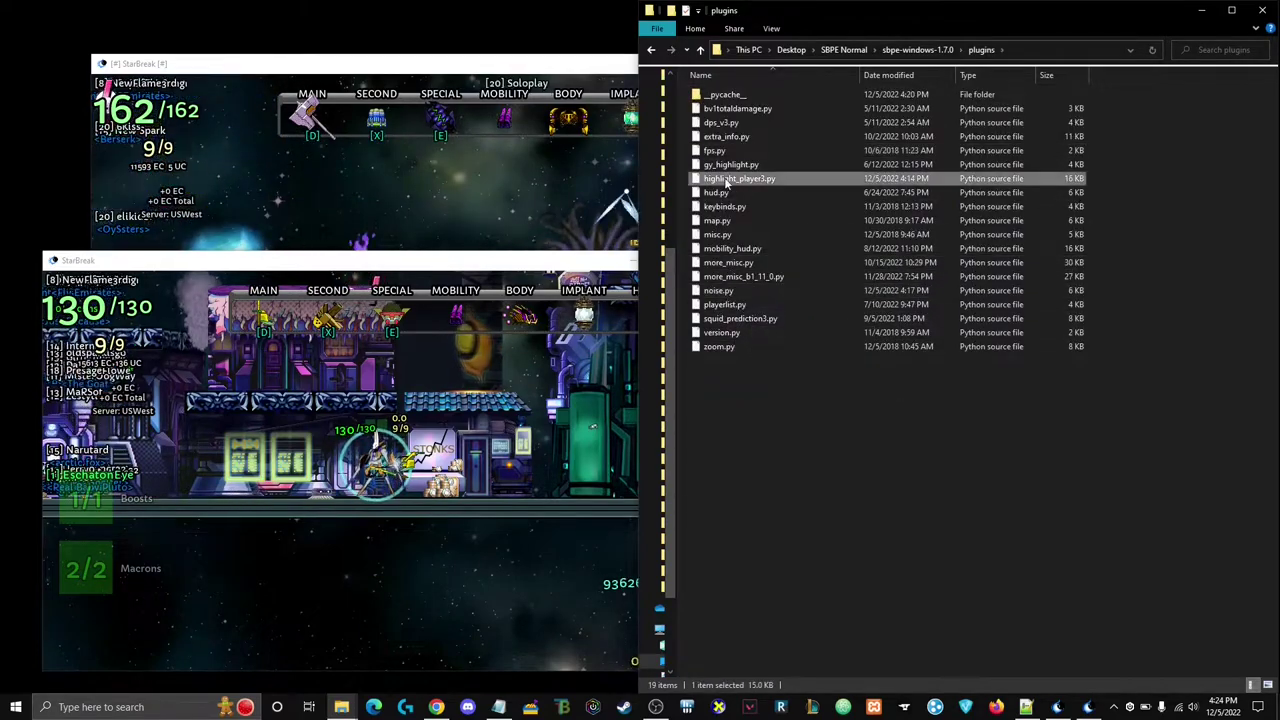
right_click(726, 179)
left_click(606, 204)
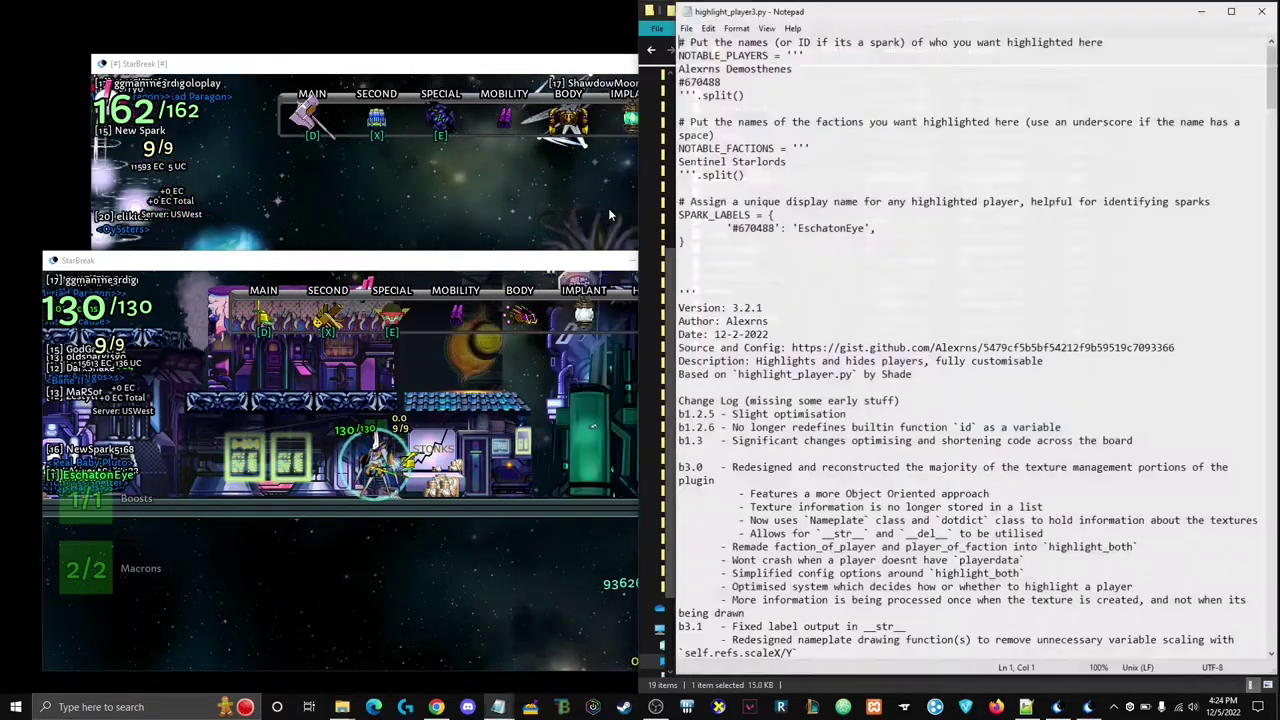
- Return to the plugins folder, look over the file actions for highlight_player3.py, dismiss them, and minimize the folder
left_click(645, 36)
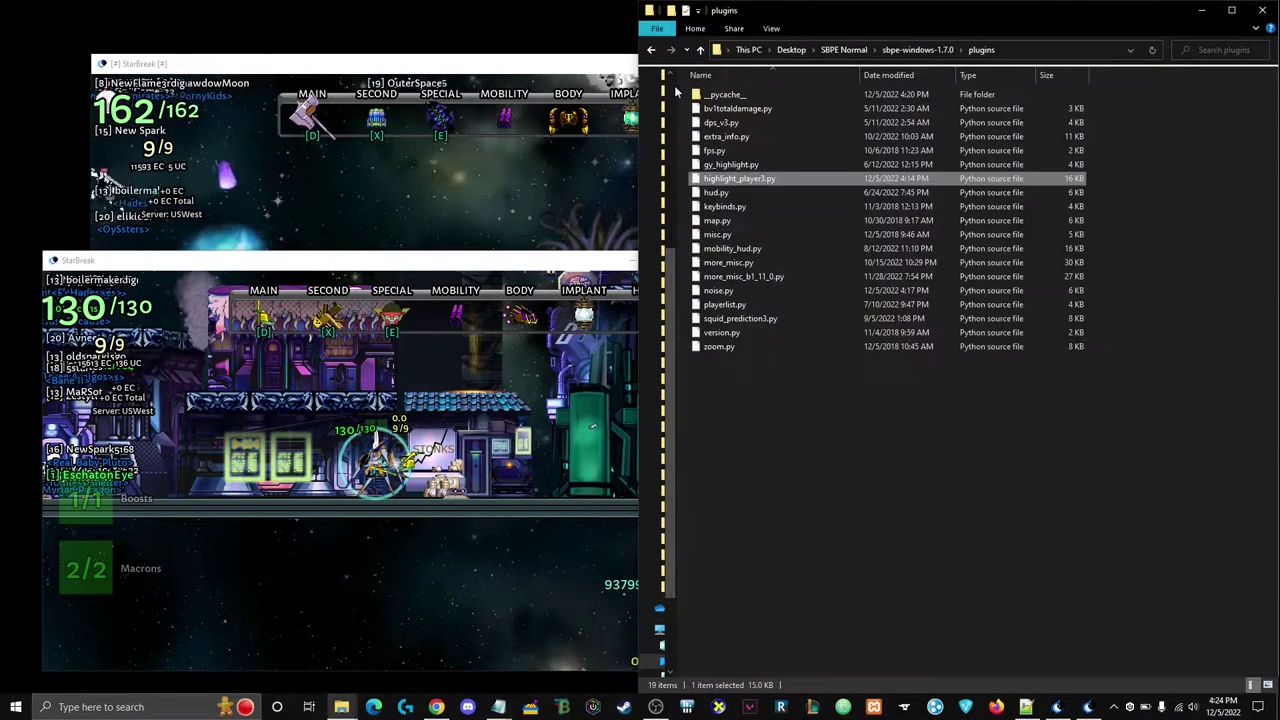
right_click(713, 180)
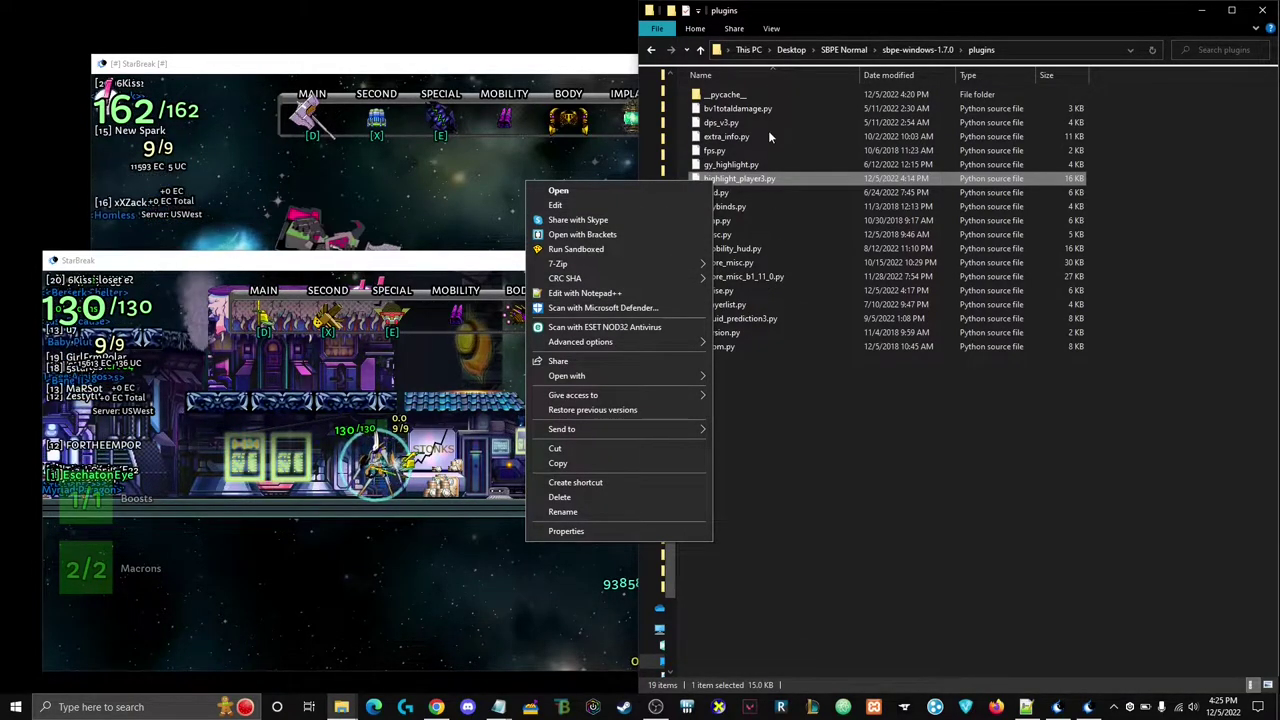
left_click(779, 402)
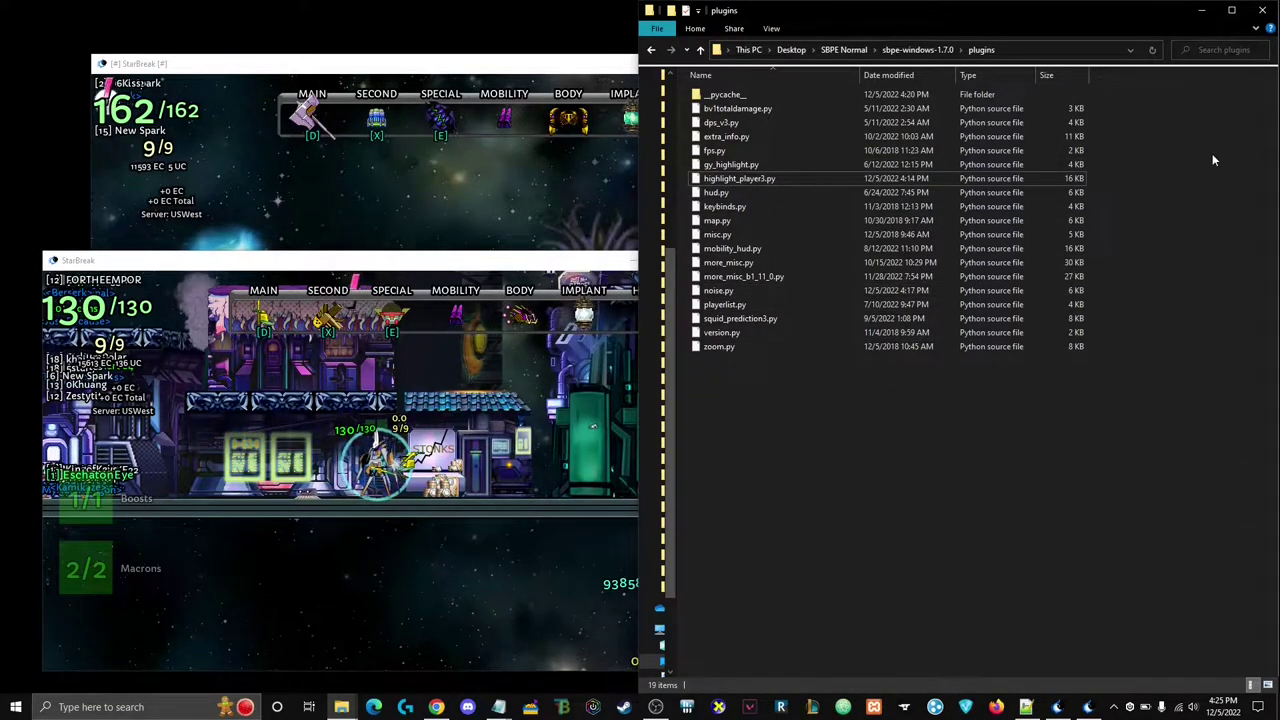
left_click(1200, 12)
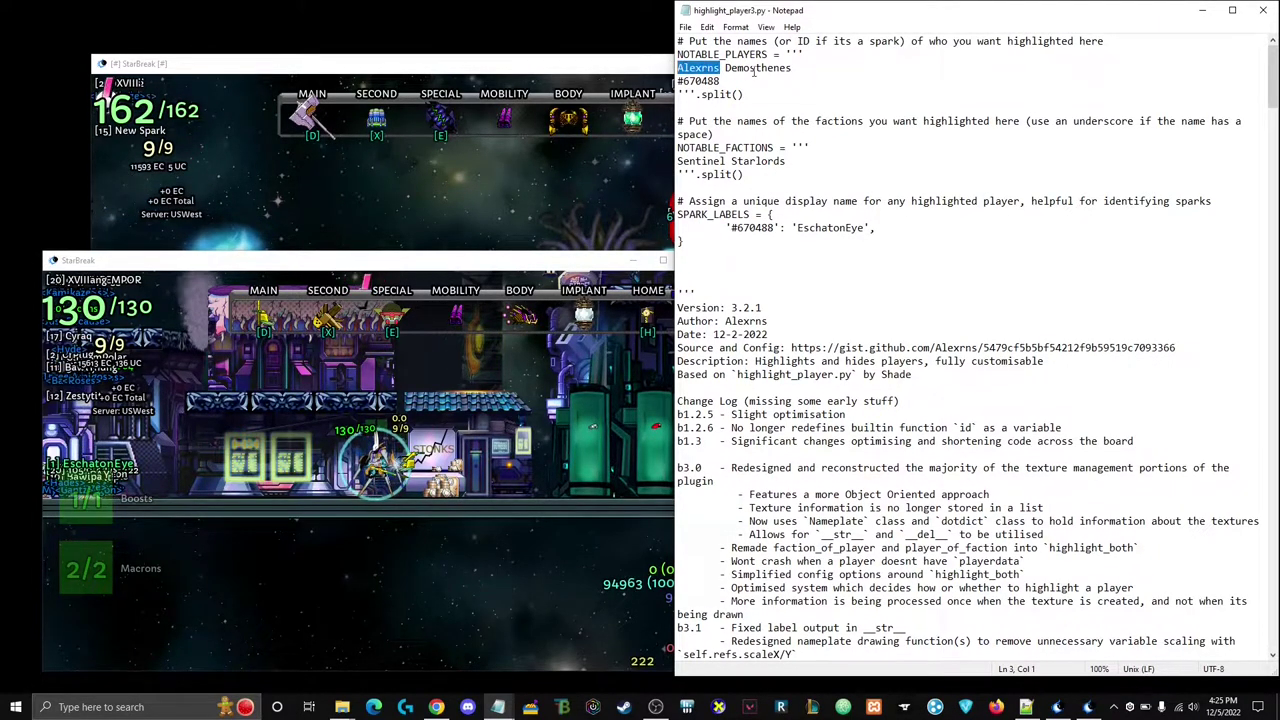
- Review the player names and spark ID under NOTABLE_PLAYERS, and walk over to the highlighted spark in StarBreak
left_click_drag(788, 67, 708, 81)
left_click(803, 73)
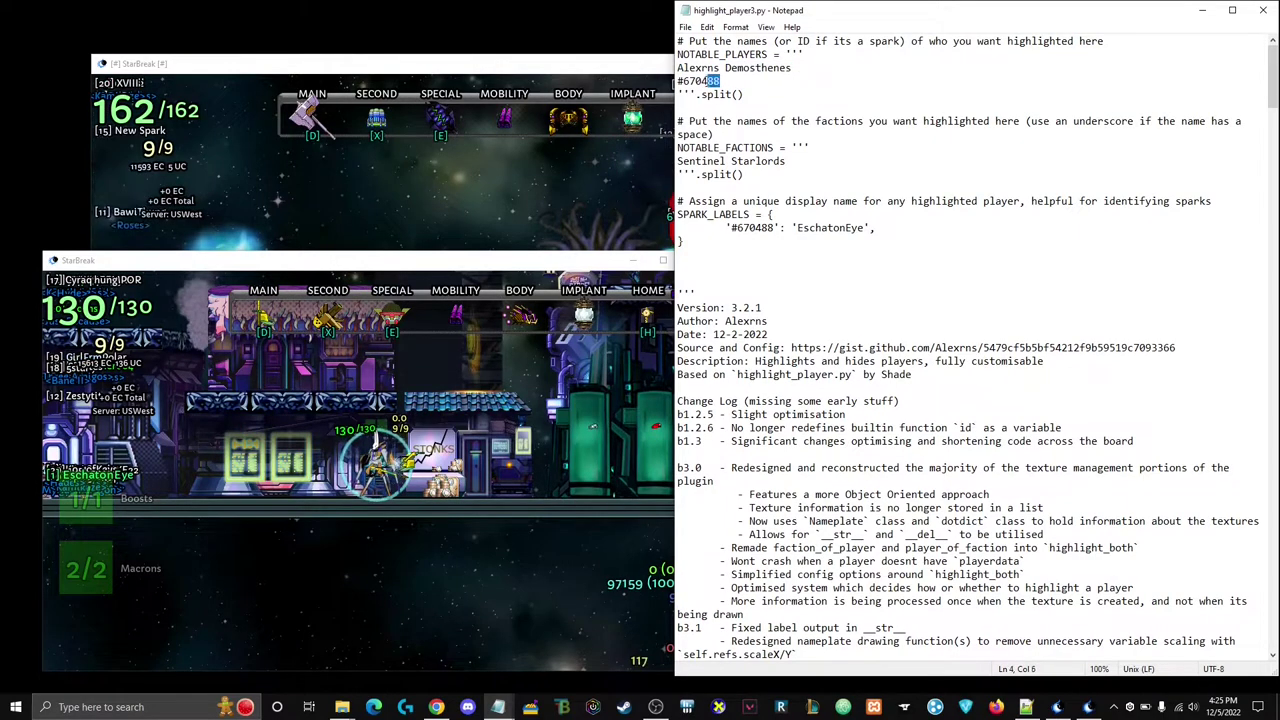
left_click(293, 386)
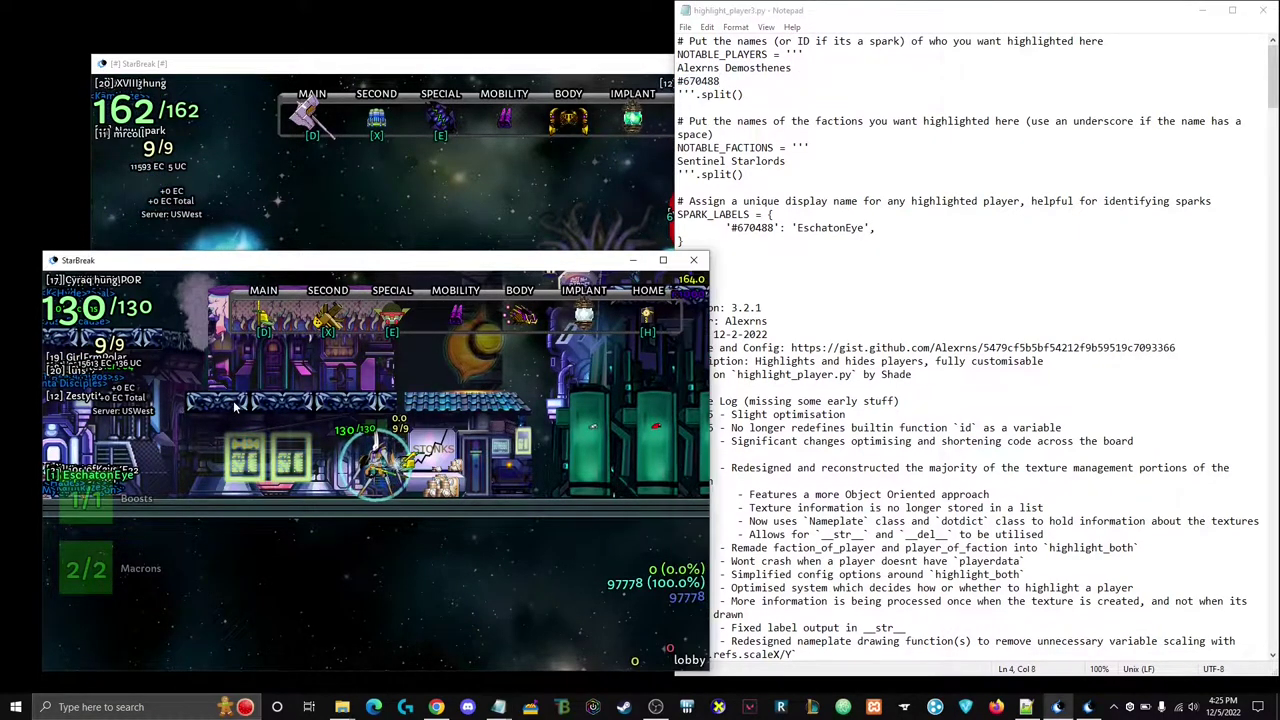
key("Left")
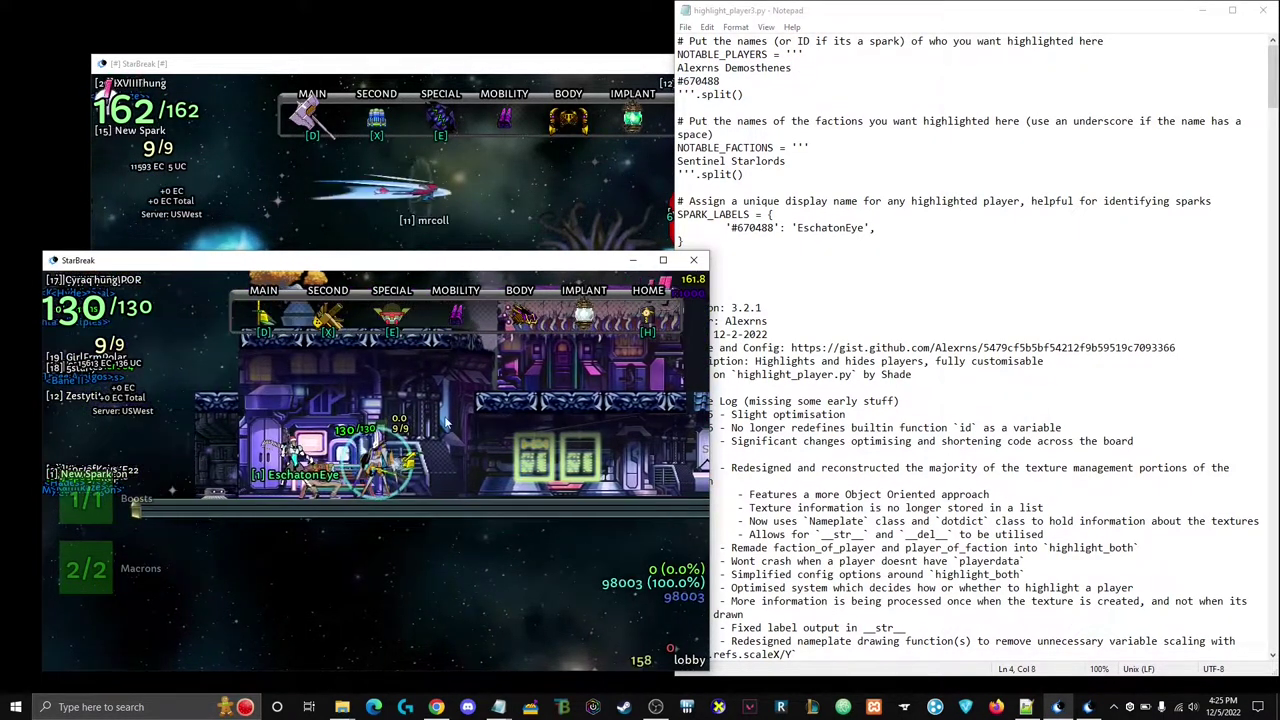
- Examine the spark ID under SPARK_LABELS and check the player list in the other StarBreak window
left_click(777, 229)
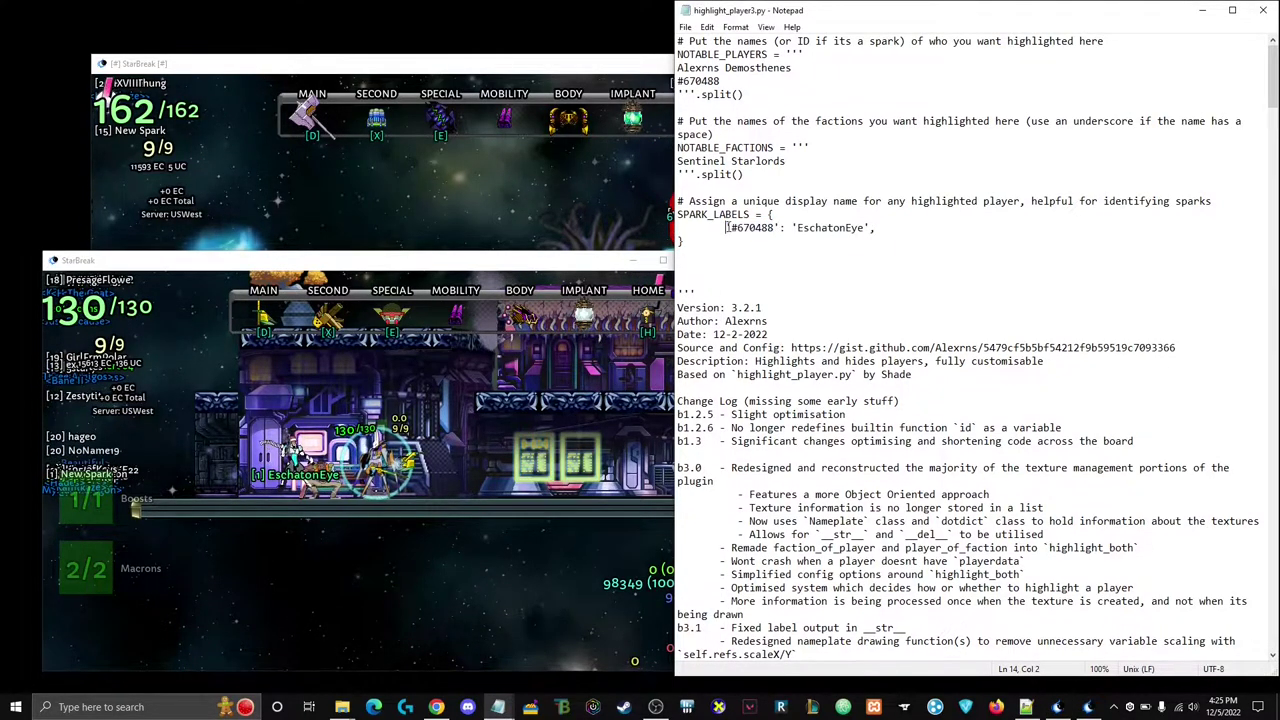
left_click_drag(728, 228, 740, 229)
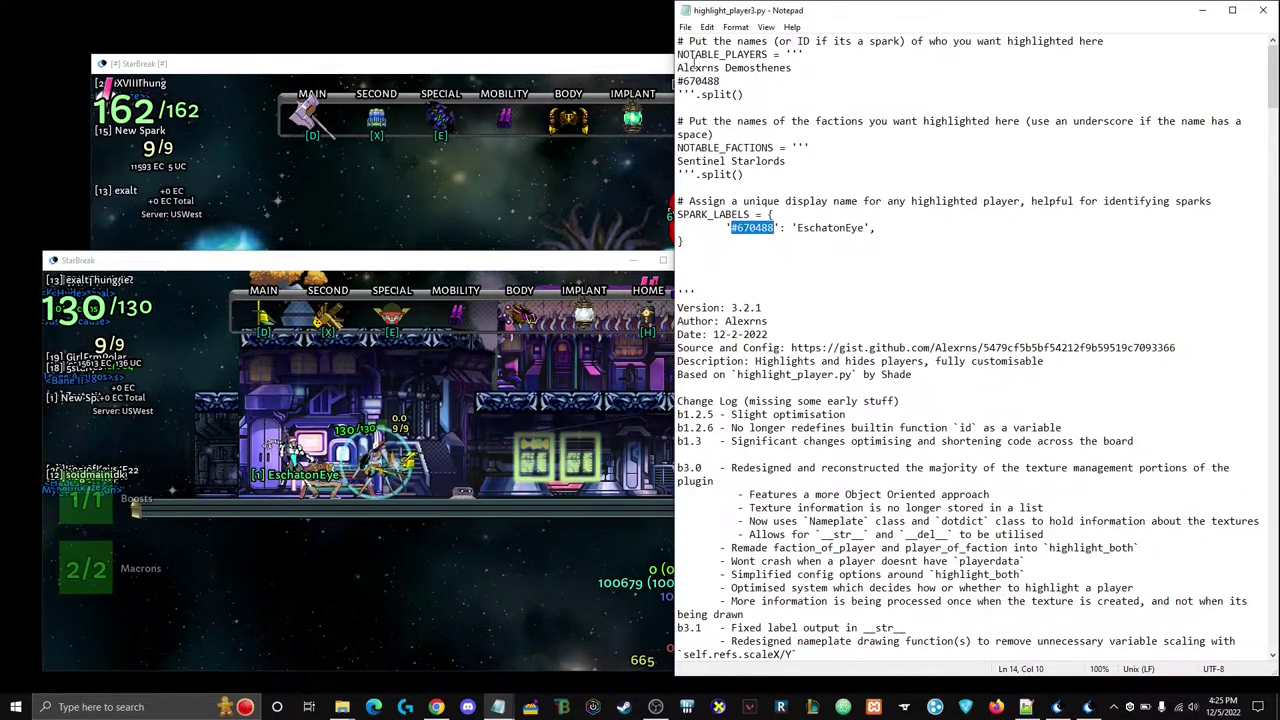
left_click(529, 207)
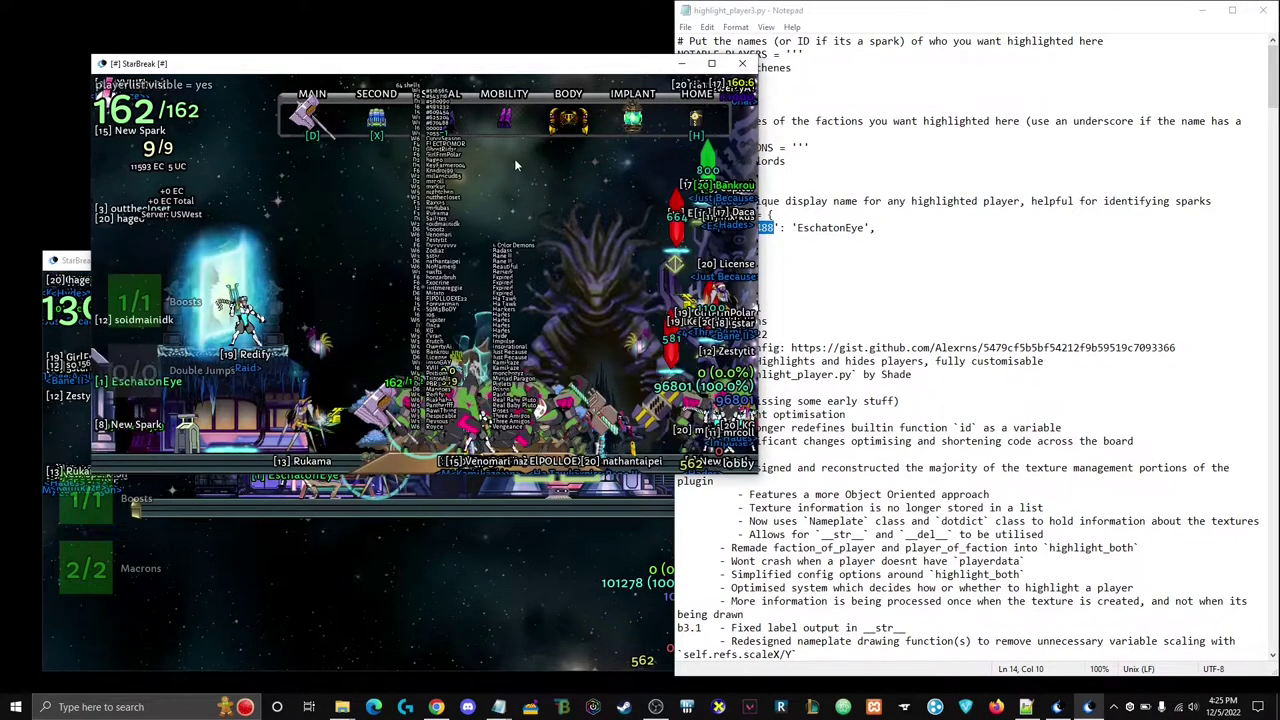
- Change the spark's display name in SPARK_LABELS to Eye and select the spark ID it is assigned to
left_click(780, 228)
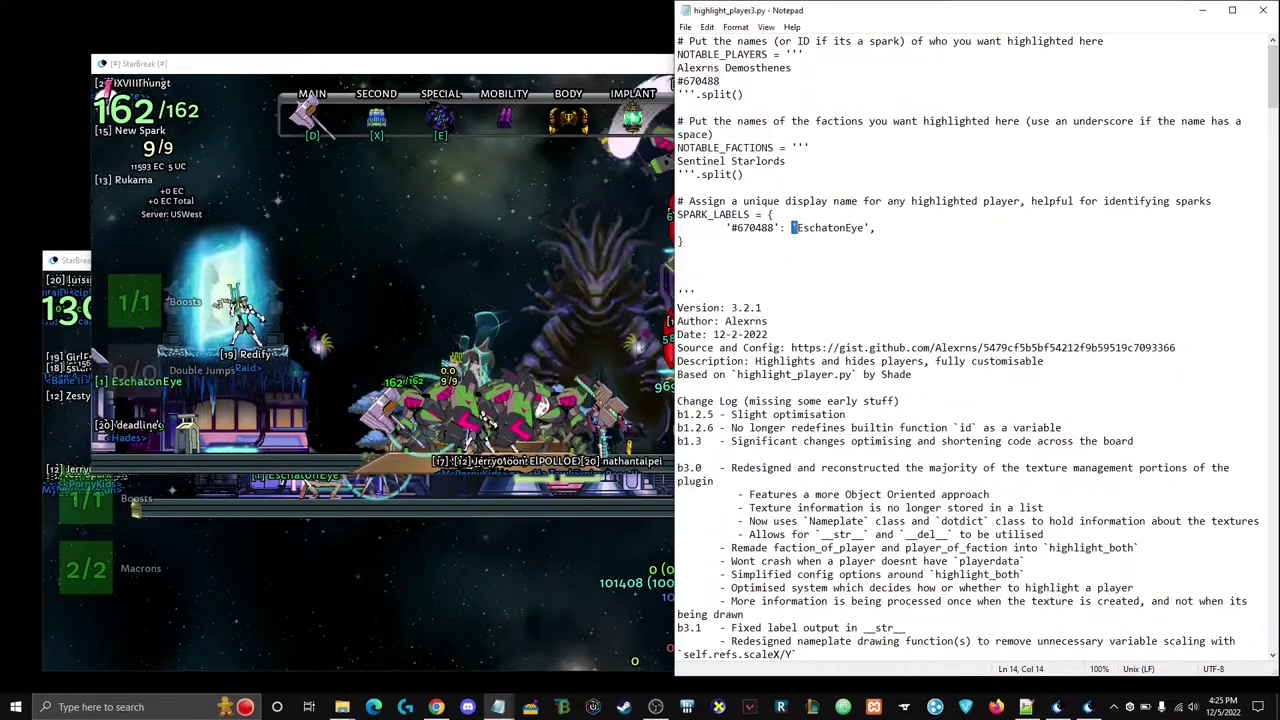
left_click_drag(793, 228, 861, 228)
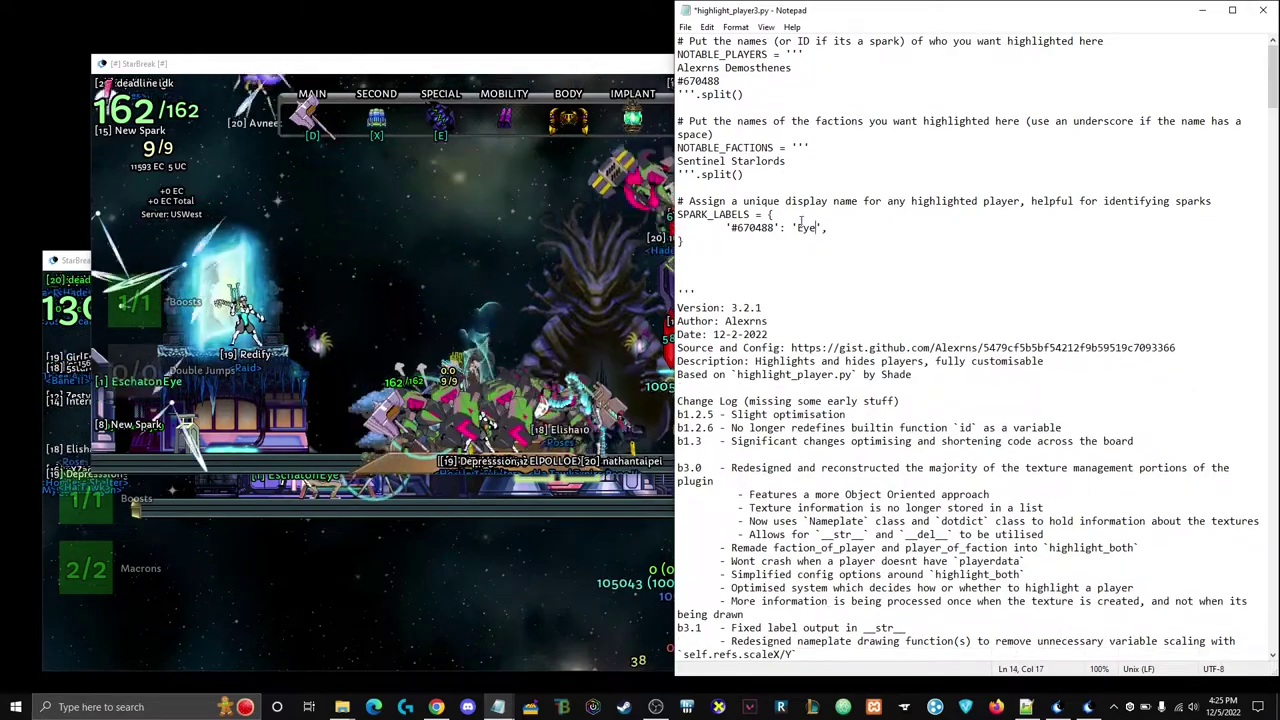
left_click_drag(733, 228, 817, 228)
double_click(740, 228)
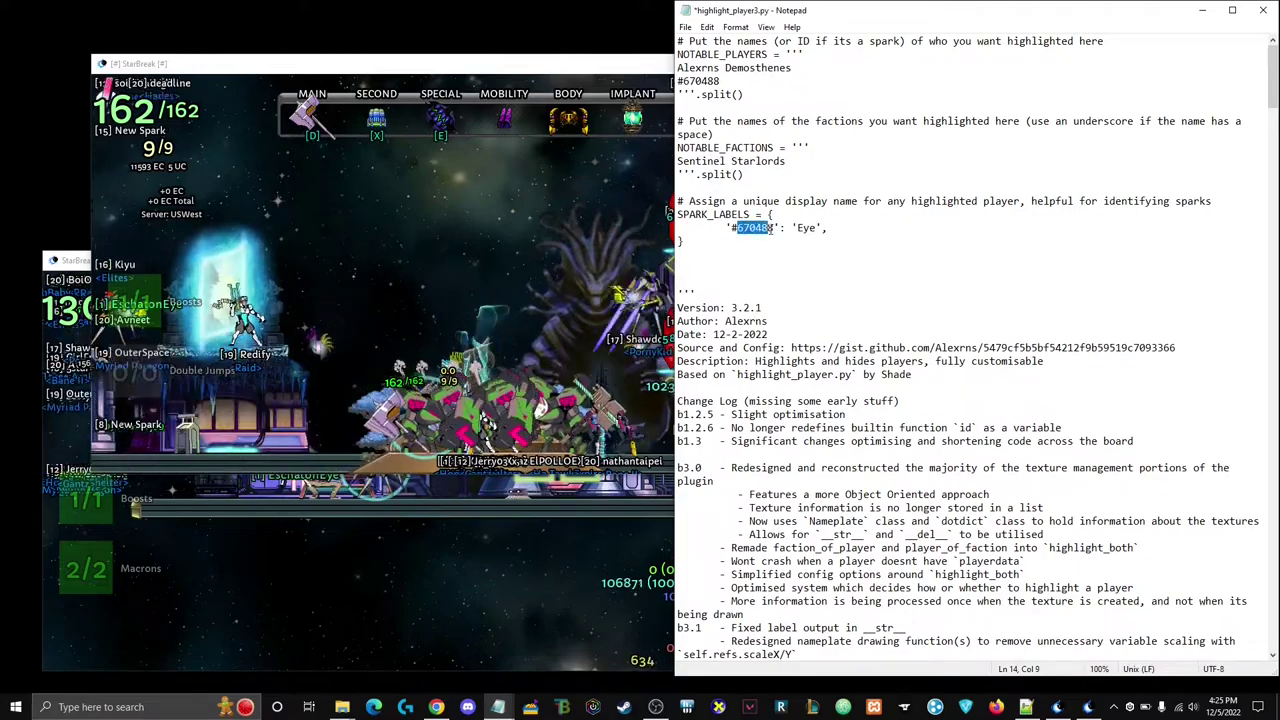
left_click_drag(731, 228, 774, 228)
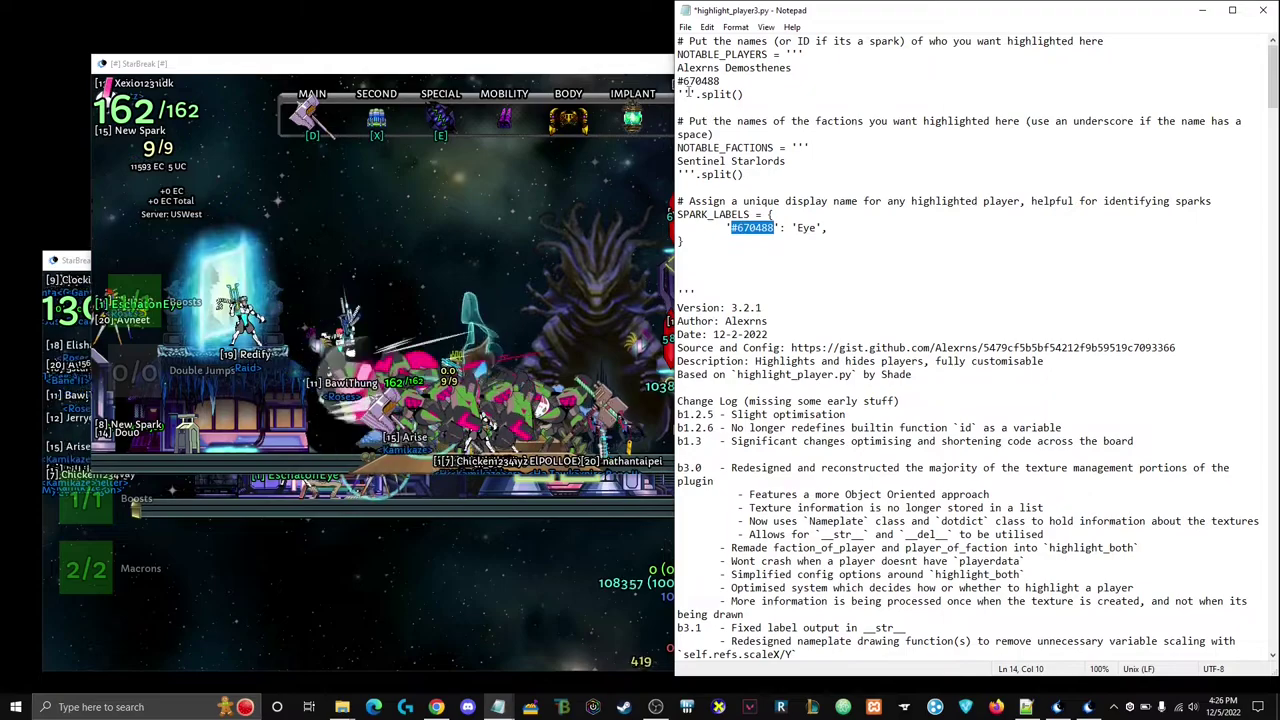
- Change the spark's display name to Eye Eye, save highlight_player3.py, dismiss the File Recovery dialog, and check the label in both StarBreak windows
left_click(815, 228)
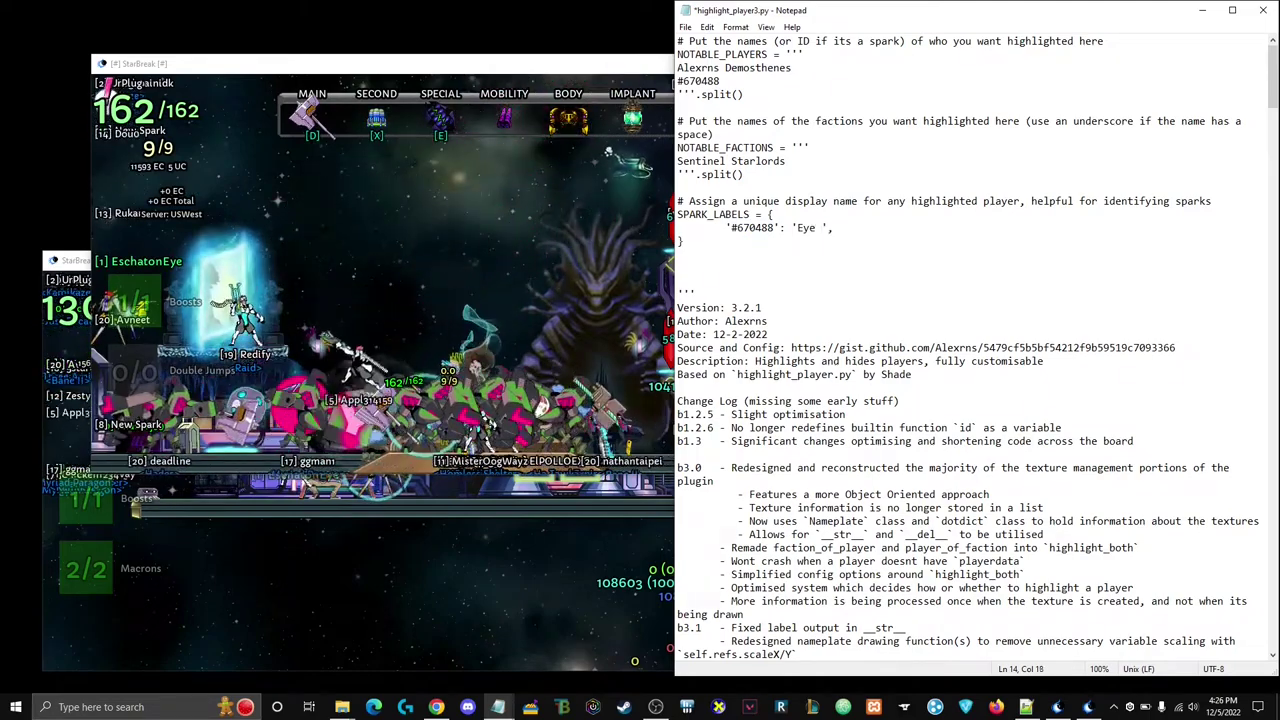
type("Eye")
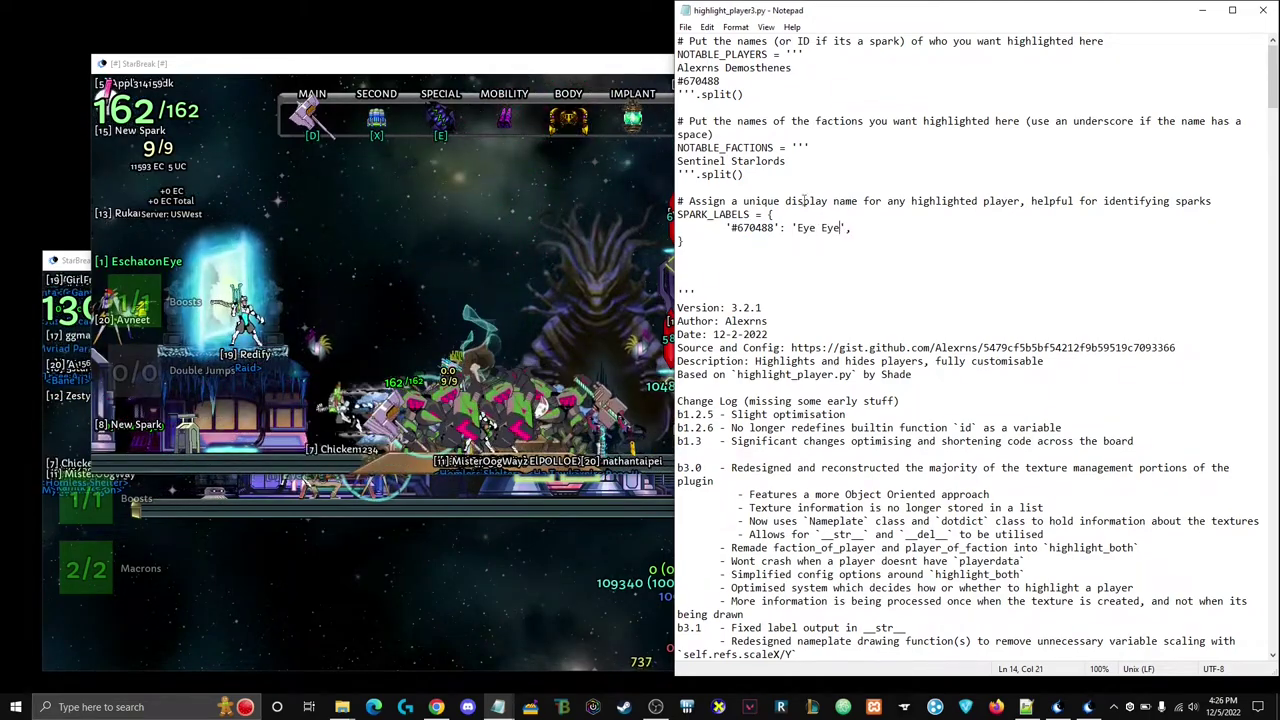
key("ctrl+s")
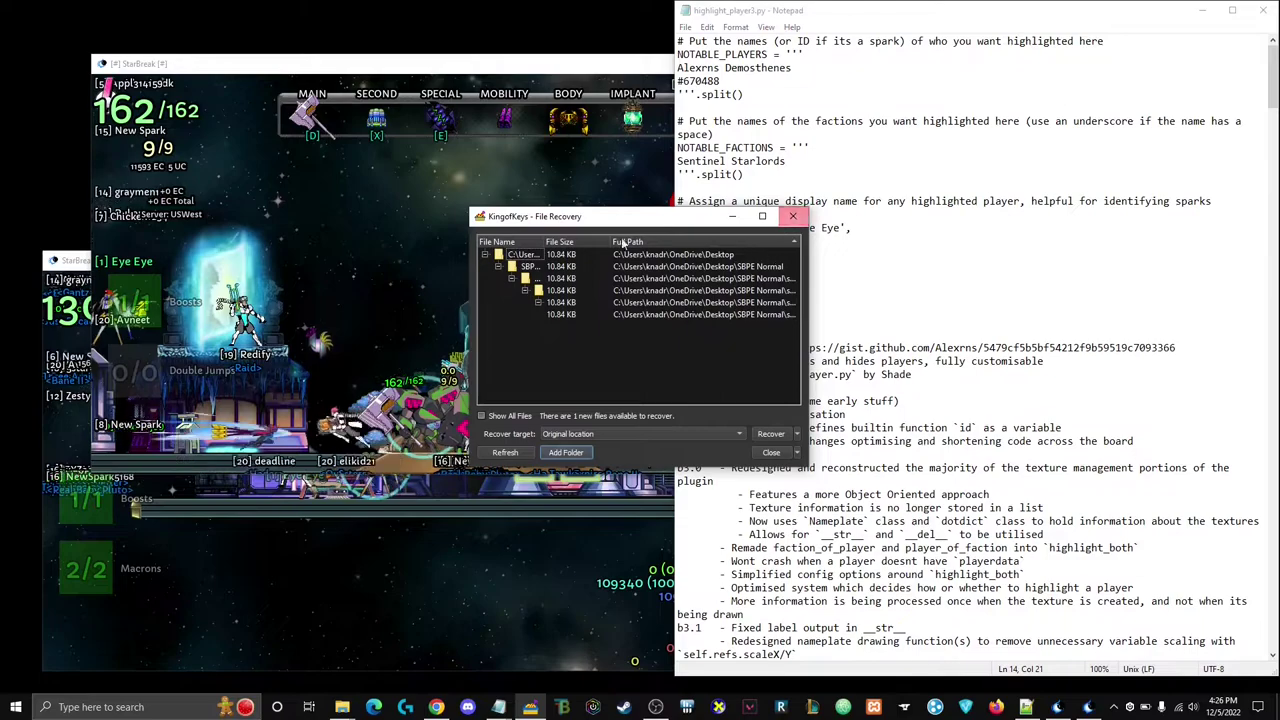
left_click(797, 218)
left_click(535, 298)
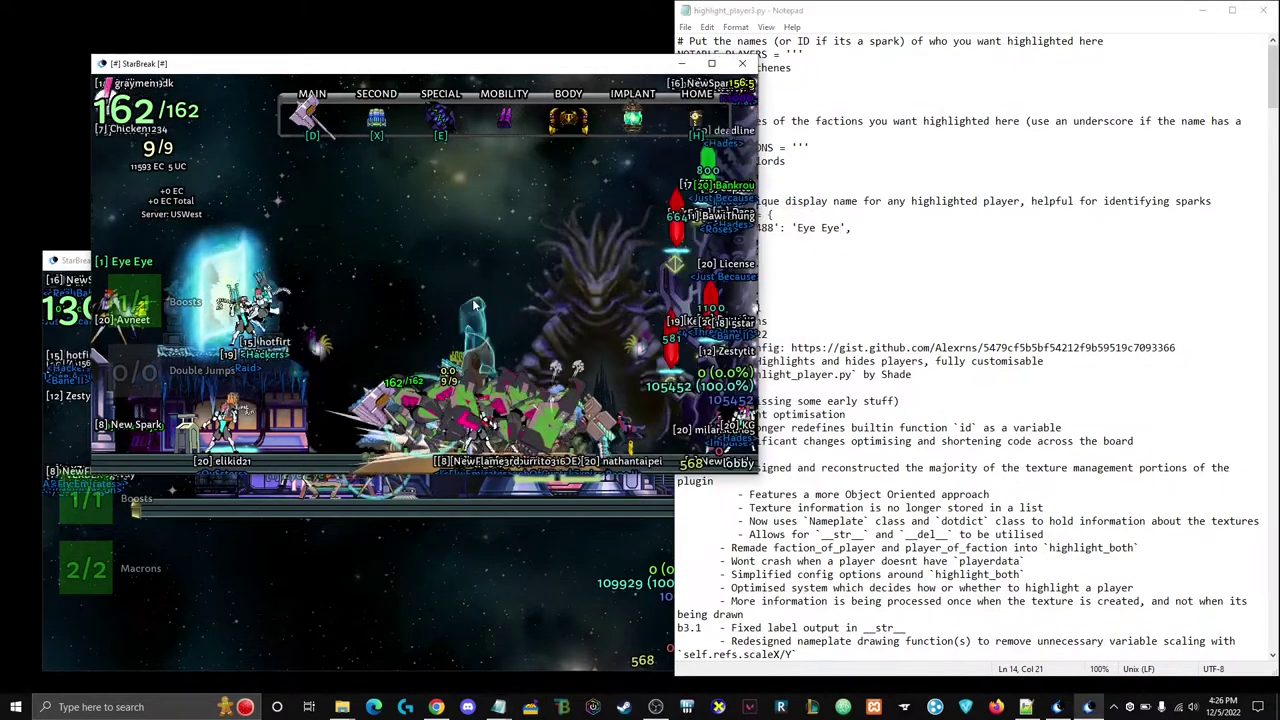
left_click(373, 509)
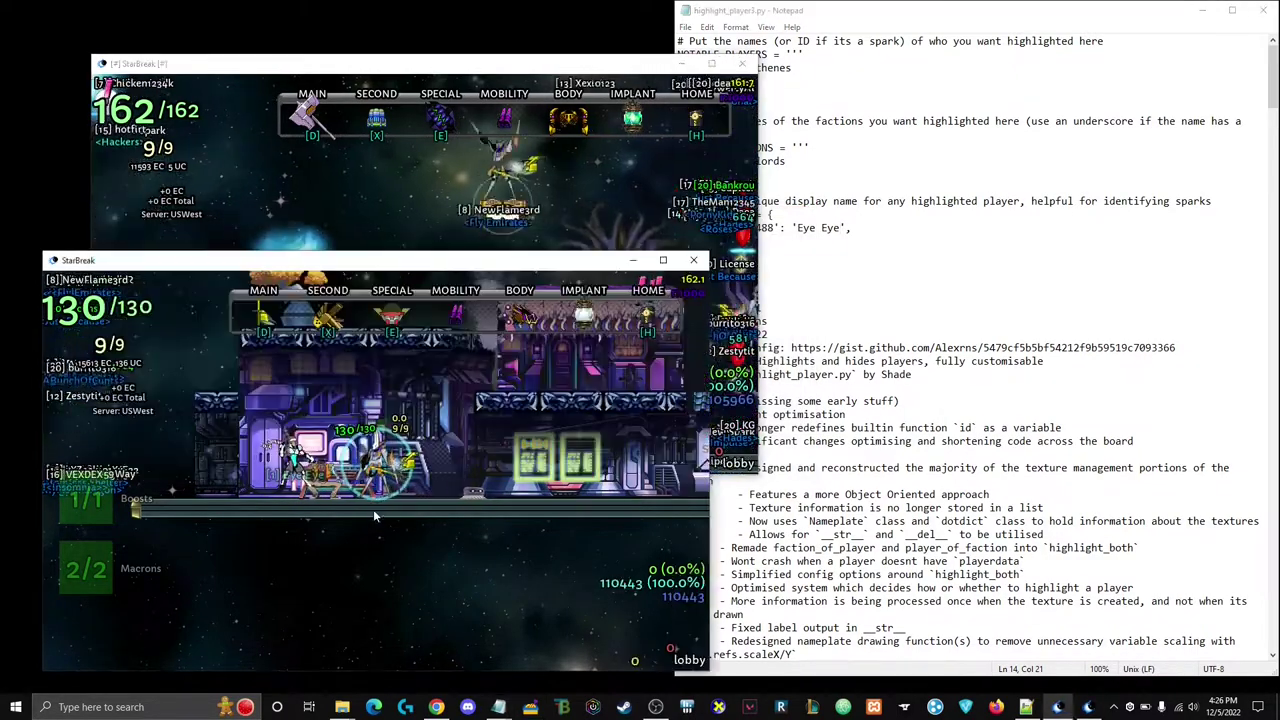
- Set the spark's display name back to Eye, save highlight_player3.py, dismiss the File Recovery dialog, and return to StarBreak
left_click(838, 228)
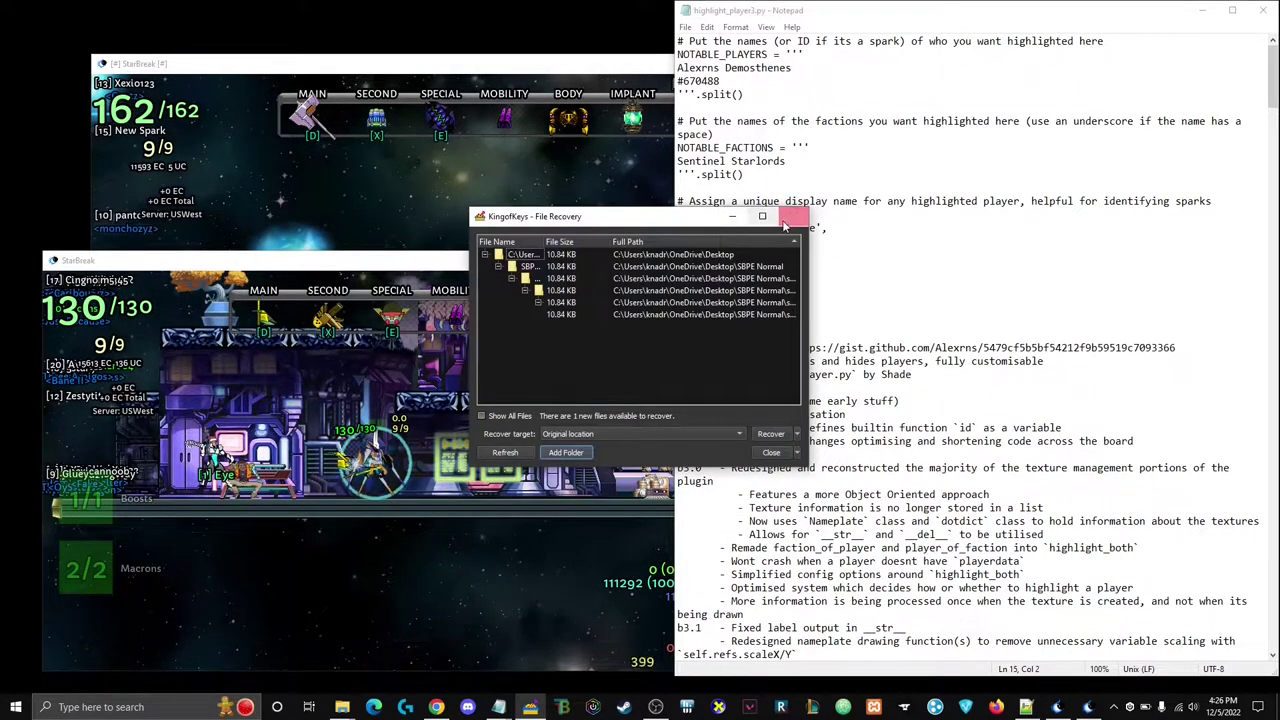
left_click(795, 216)
left_click(618, 348)
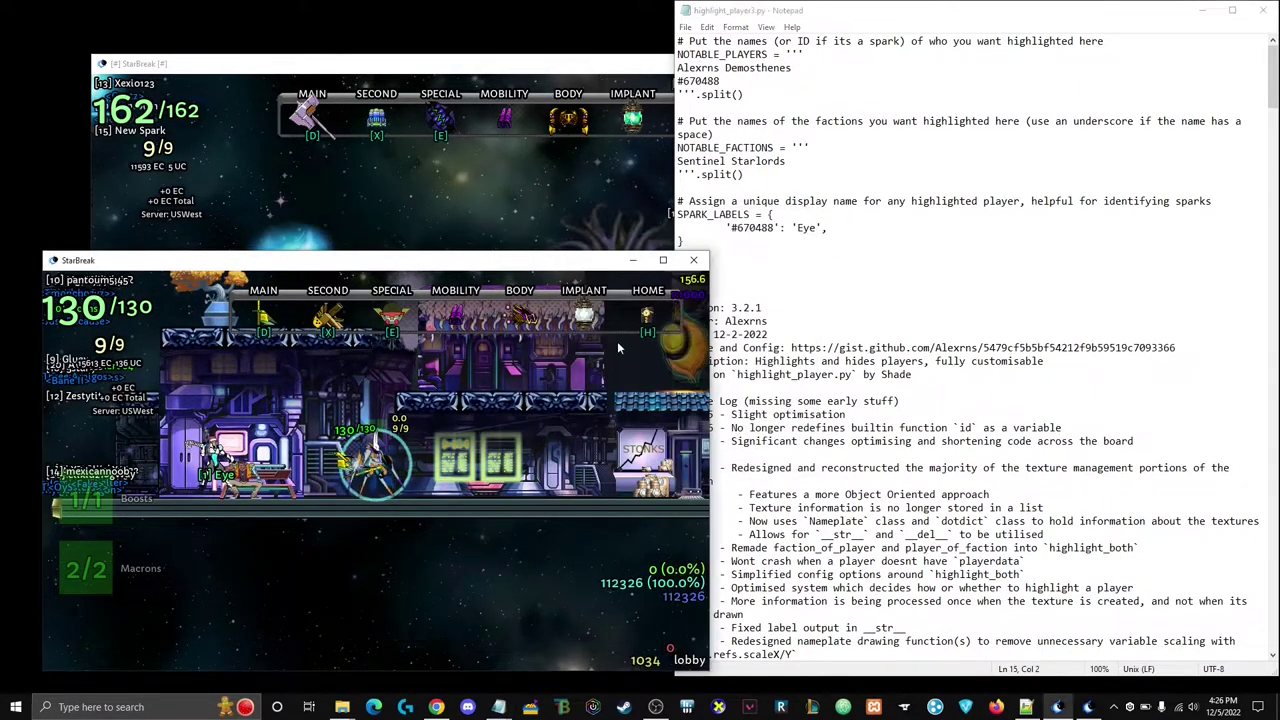
- Change the spark's display name in SPARK_LABELS to EschantonEye, save highlight_player3.py, and dismiss the File Recovery dialog
left_click(823, 228)
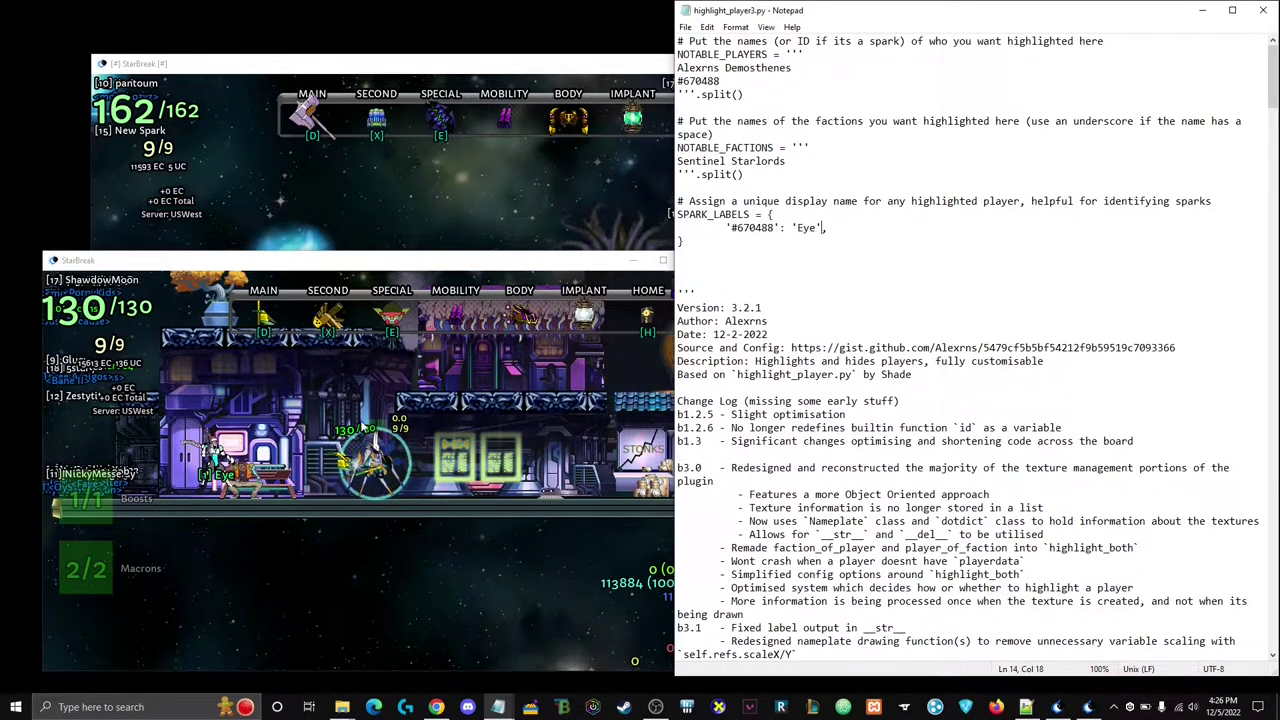
left_click(363, 427)
left_click(816, 229)
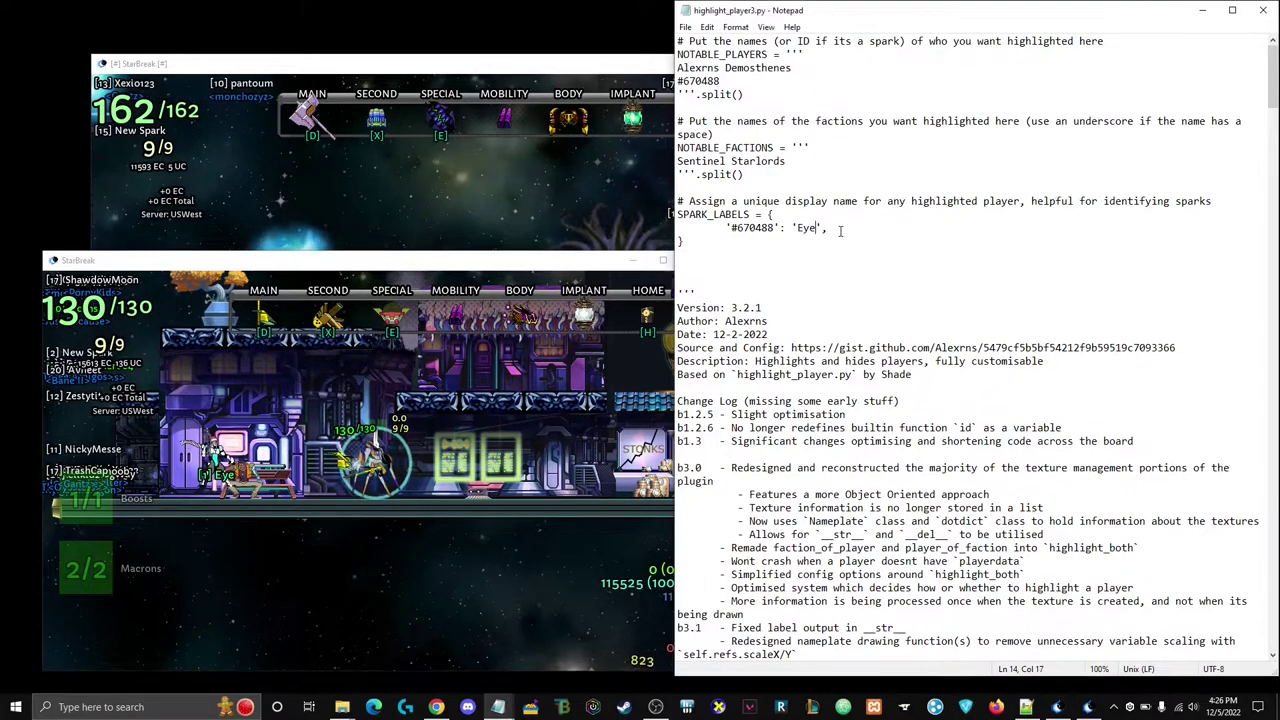
key("BackSpace")
key("BackSpace")
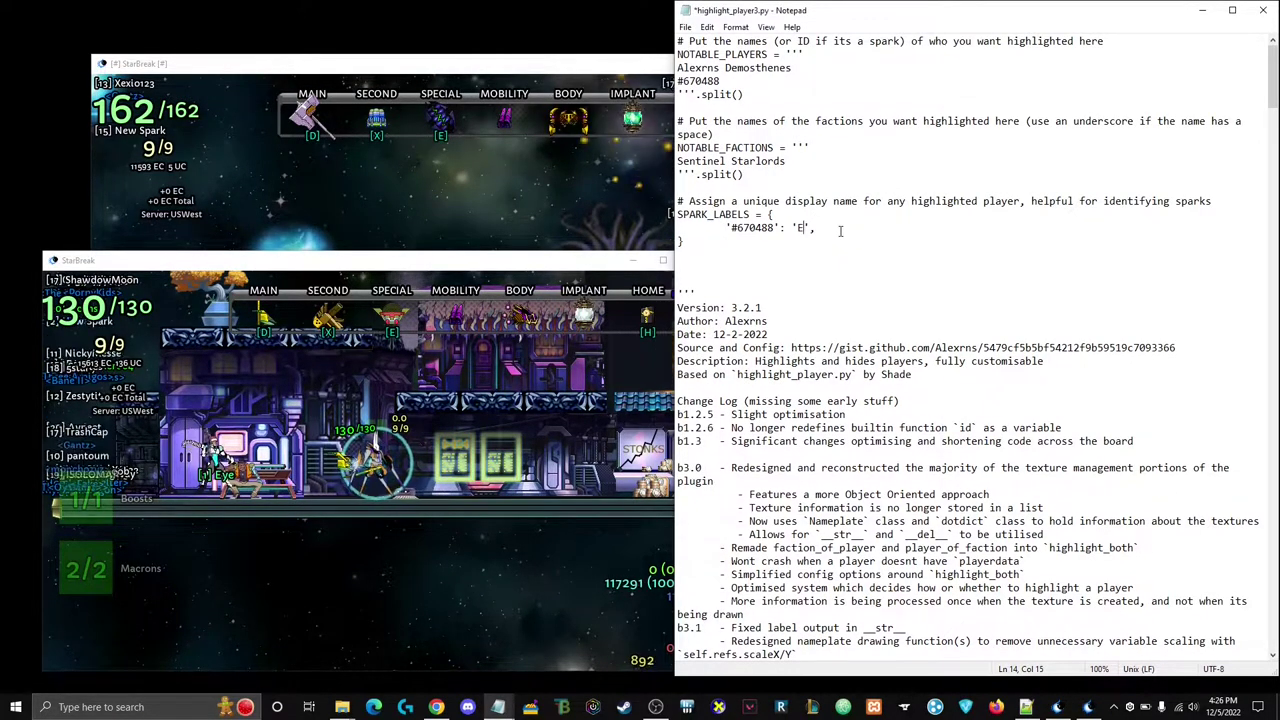
type("schantonEye")
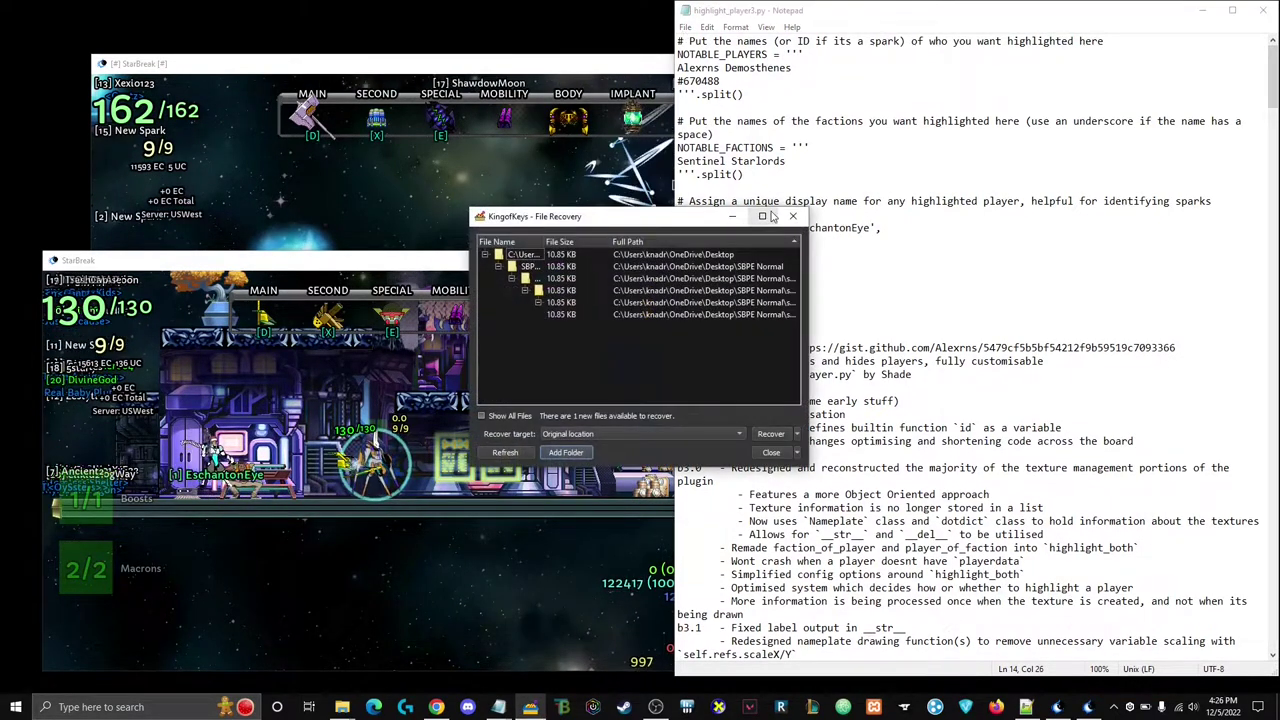
left_click(731, 217)
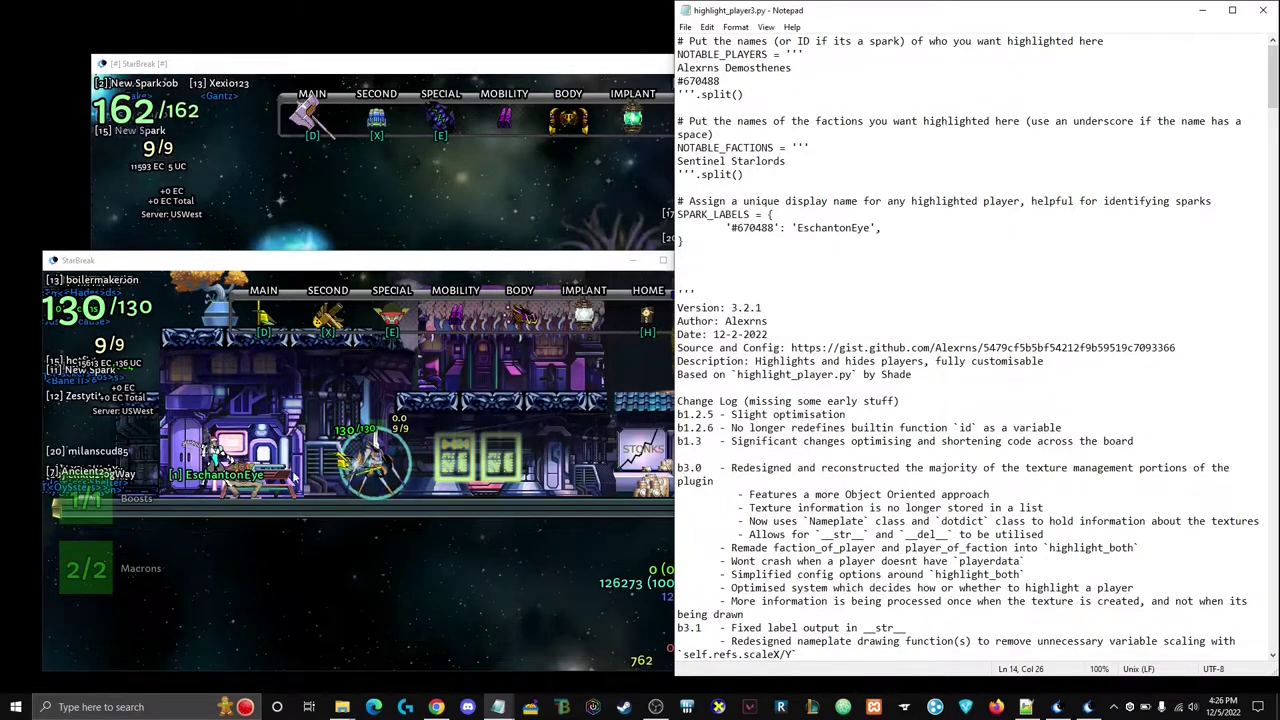
- Check the spark label in the other StarBreak window, toggle noise.hide_ally_objects on and off, and leave hide_players on
left_click(476, 221)
key("Left")
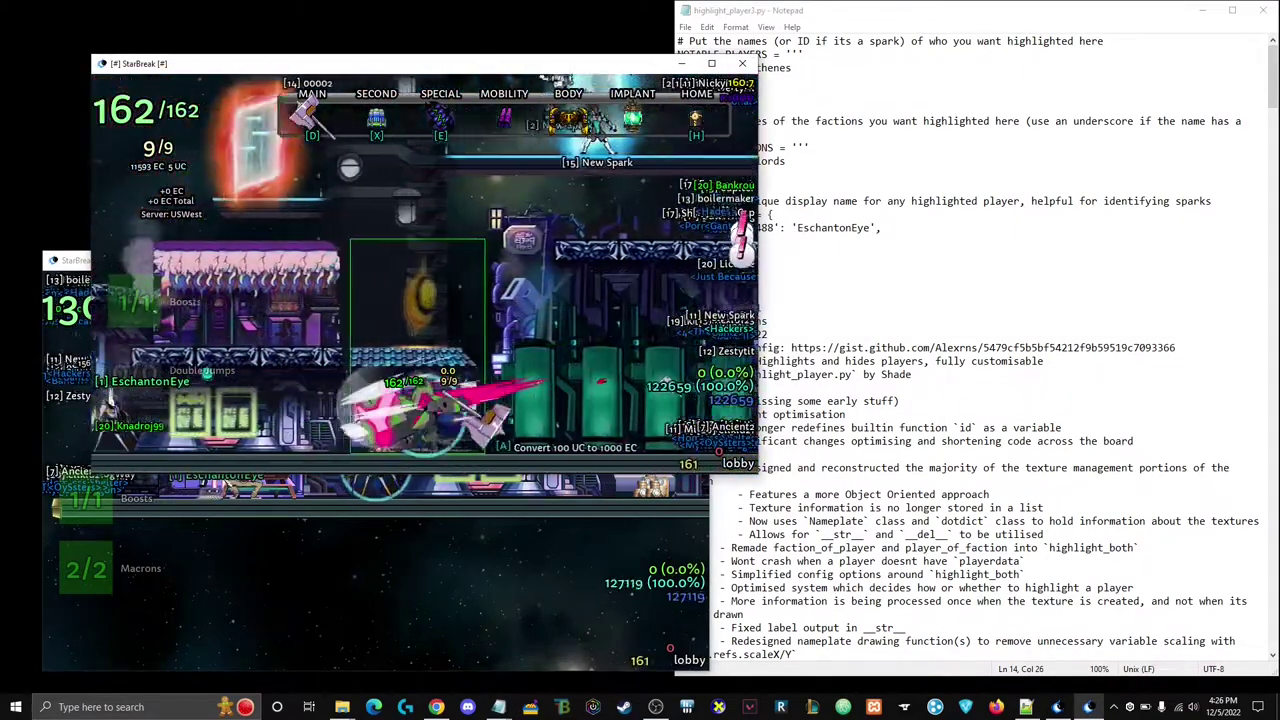
key("Left")
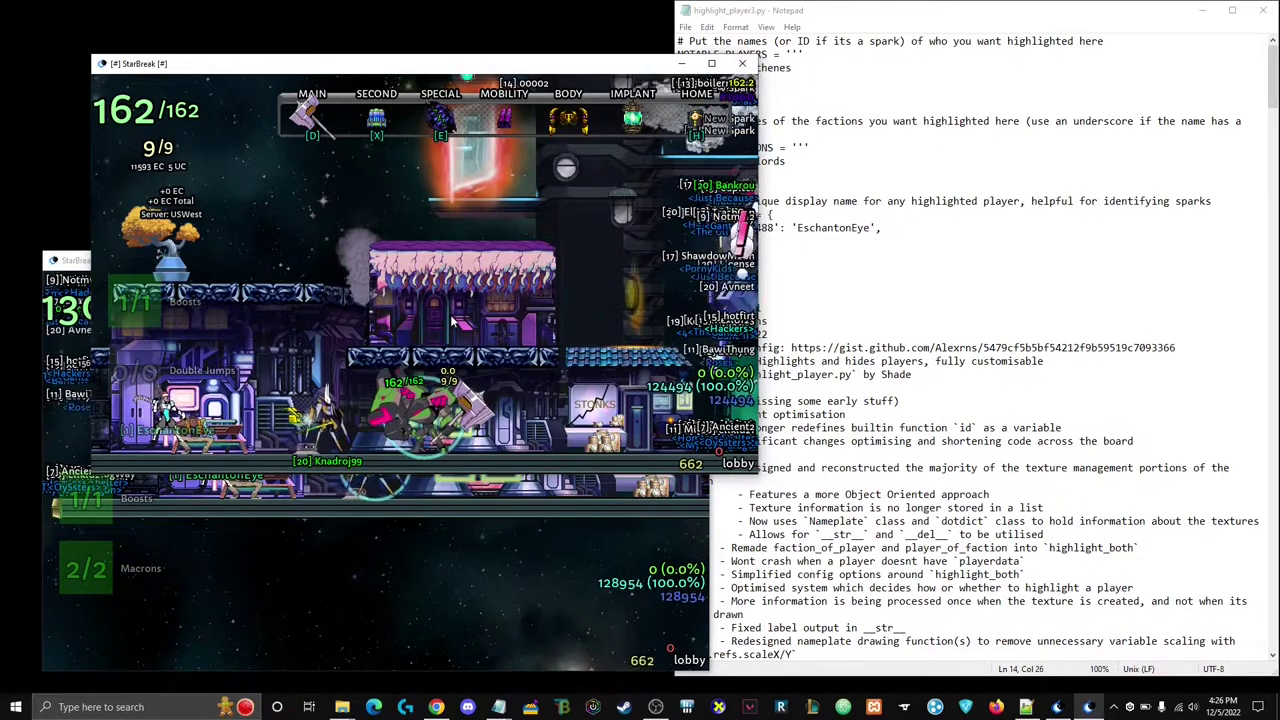
key("ctrl+h")
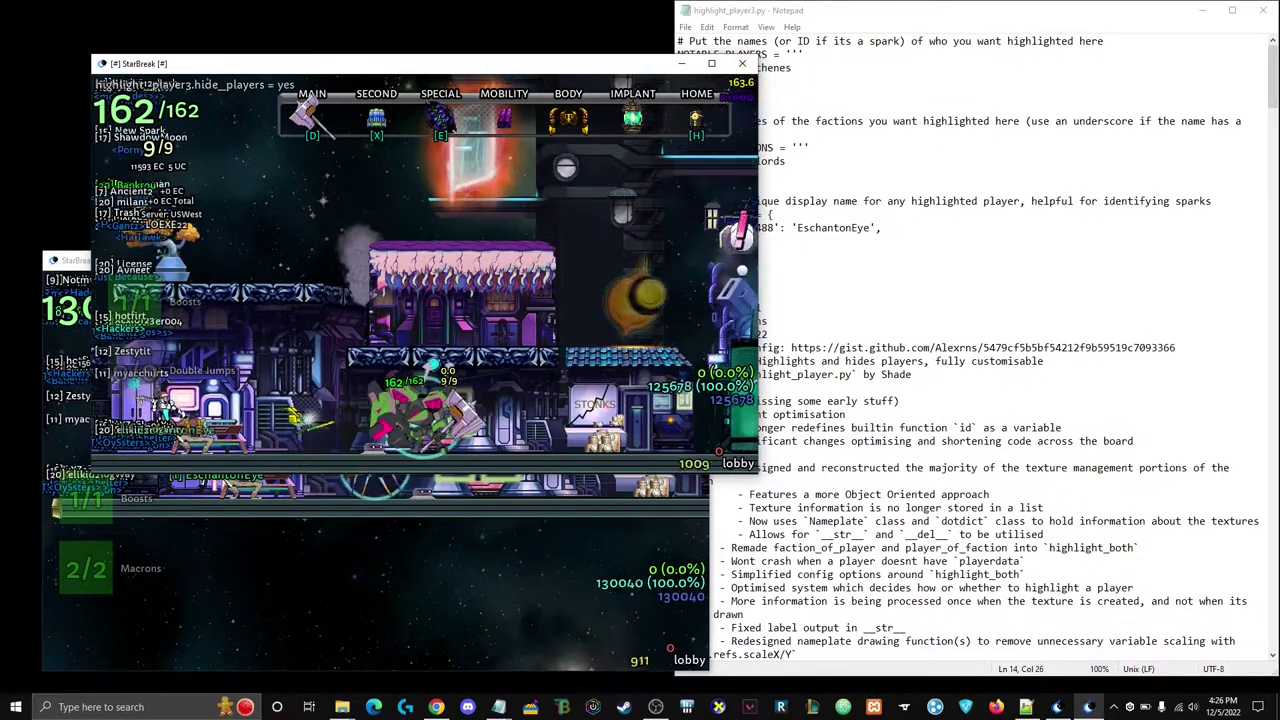
key("ctrl+r")
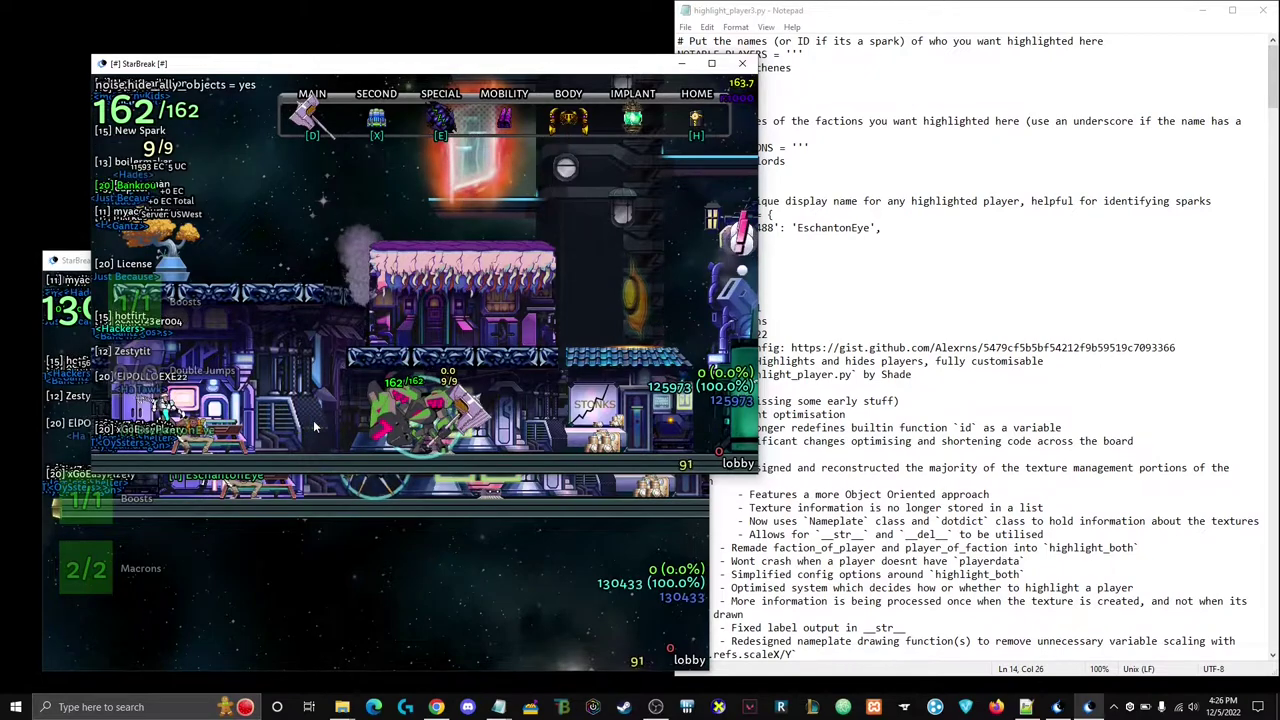
key("ctrl+r")
key("h")
key("o")
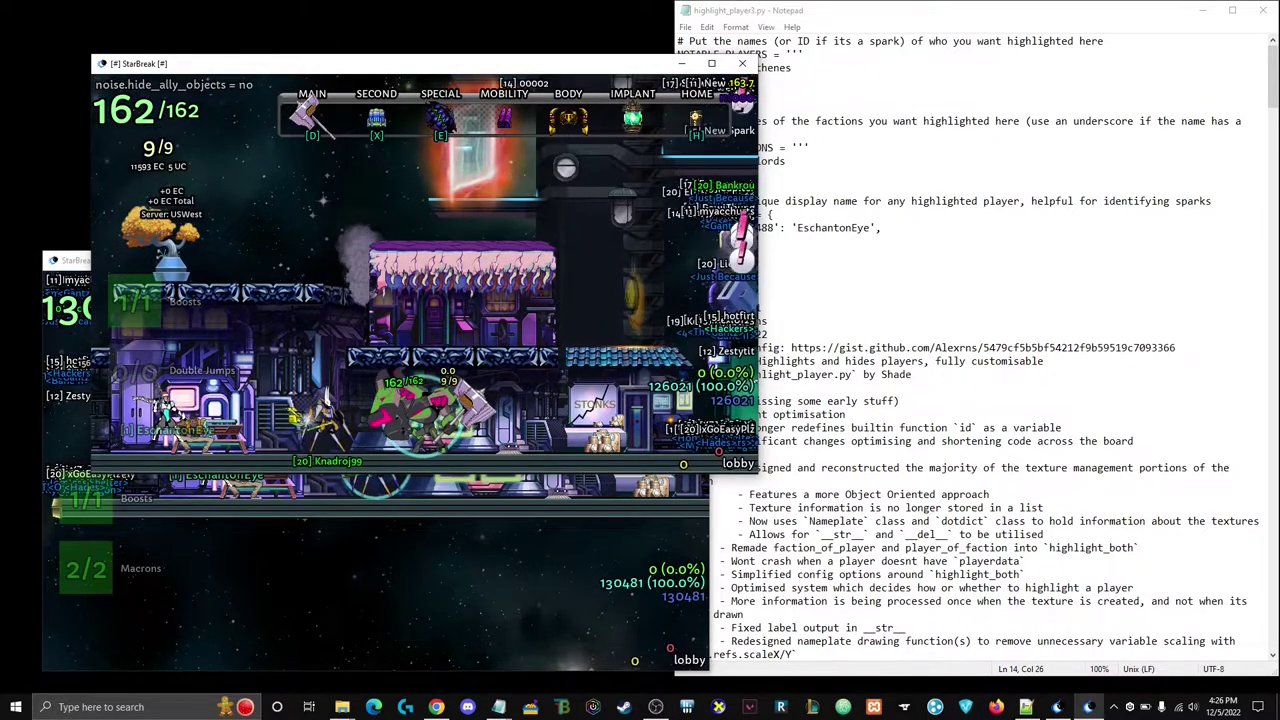
key("h")
- Add the second StarBreak character's name on a new line below the spark ID in NOTABLE_PLAYERS
left_click(818, 215)
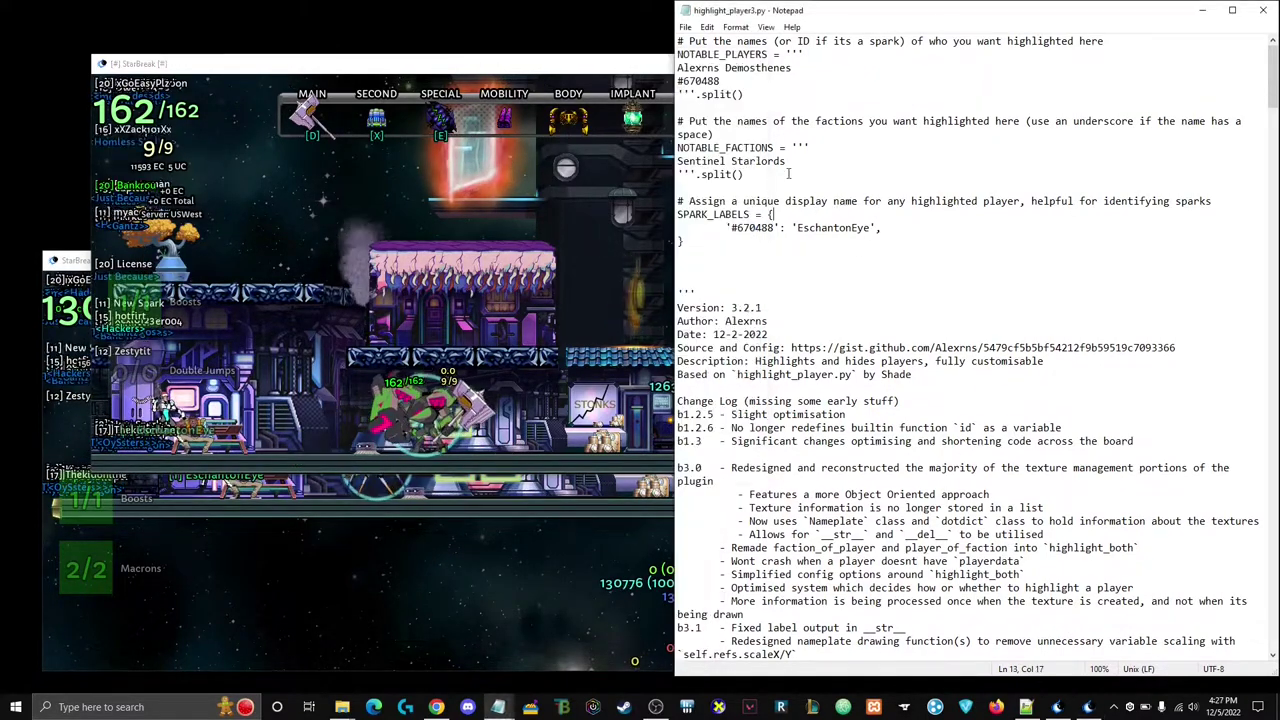
left_click(732, 84)
key("Return")
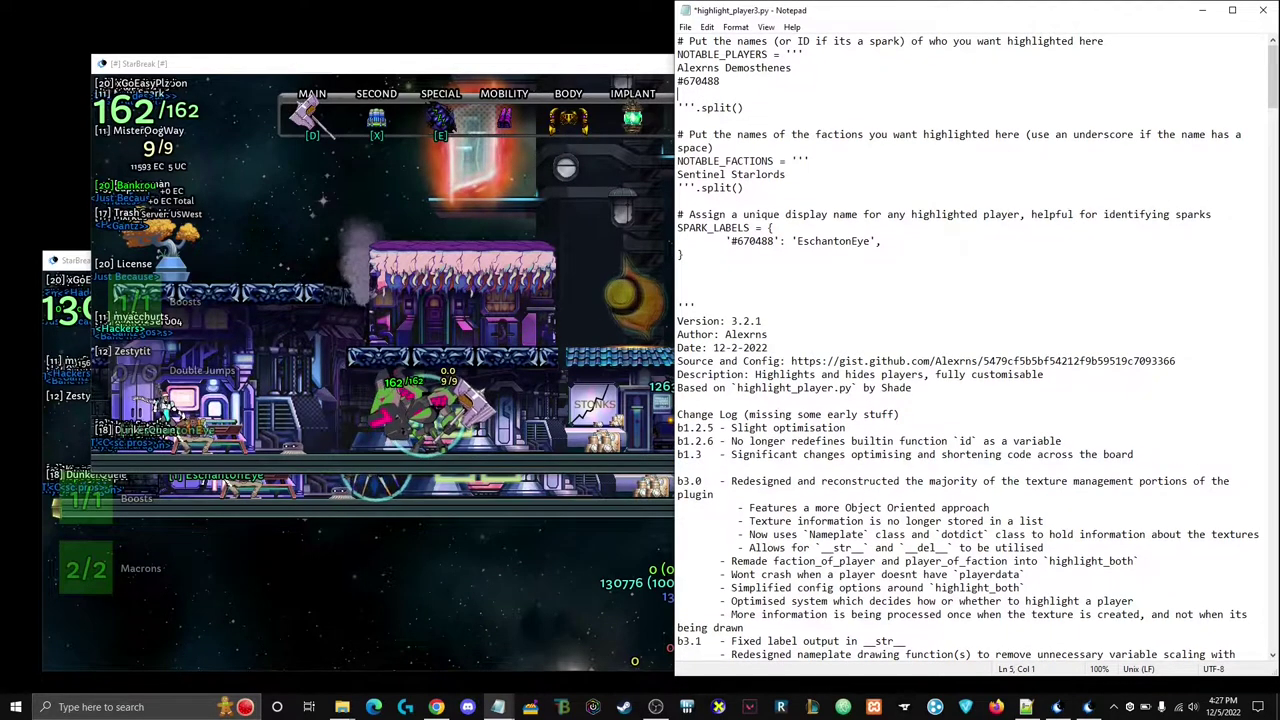
type("kNA")
key("BackSpace")
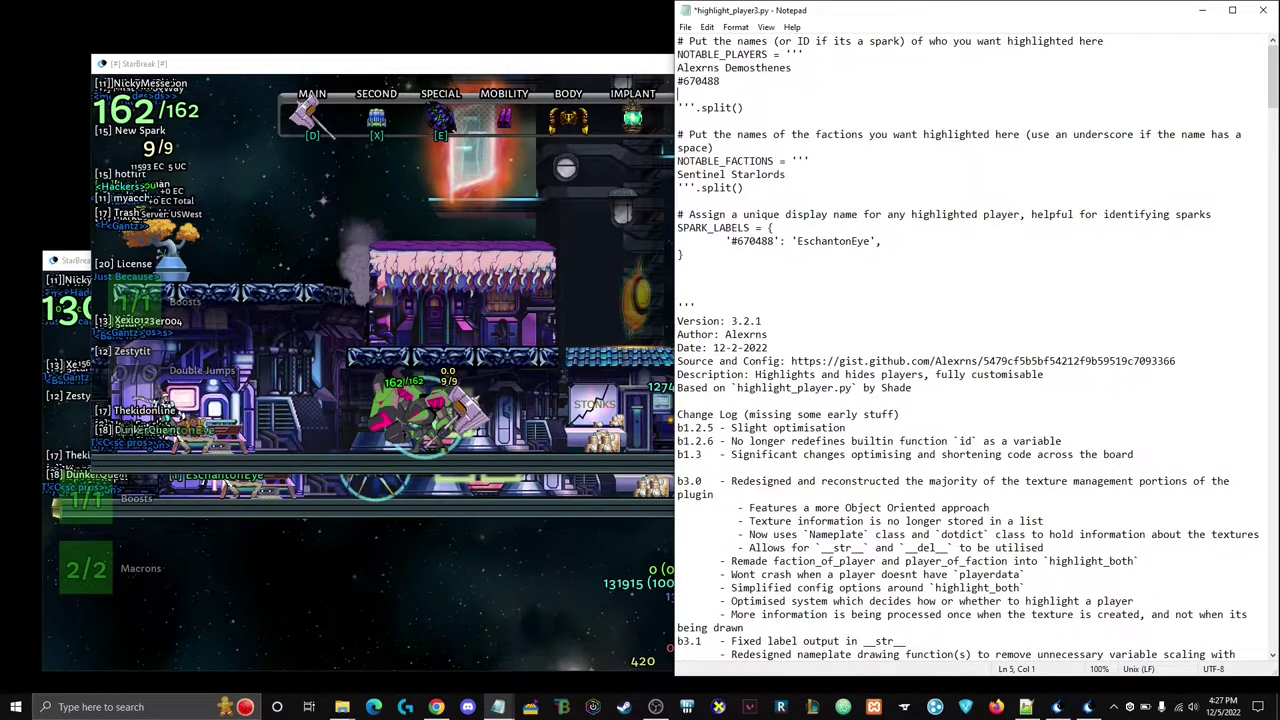
type("Knadroj99")
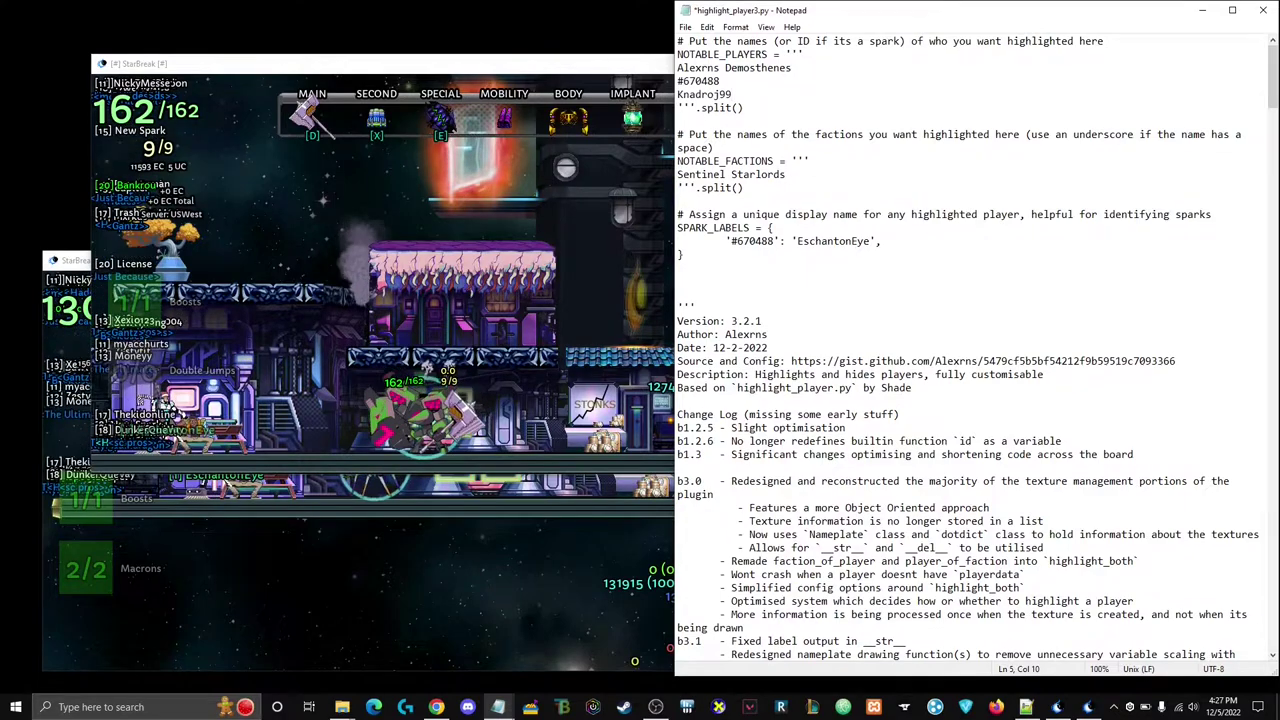
- Save highlight_player3.py, dismiss the File Recovery dialog, and switch back to the StarBreak window
left_click(685, 28)
left_click(708, 92)
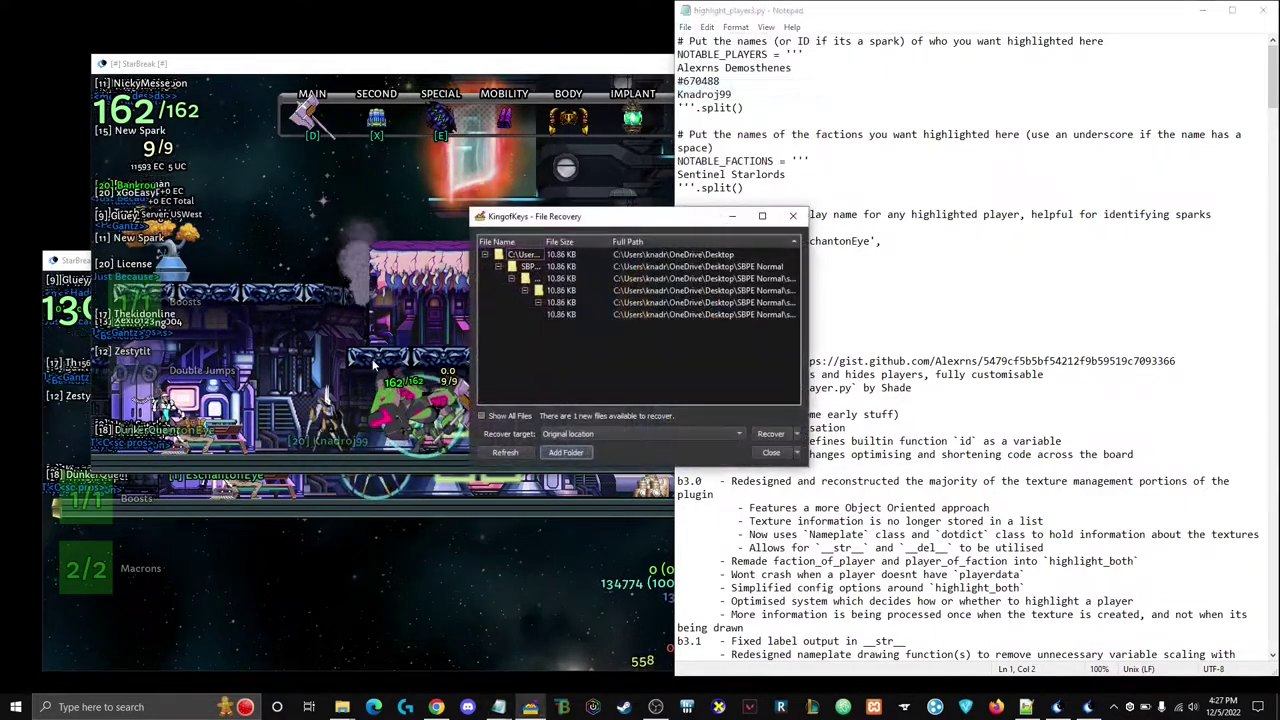
left_click(792, 217)
left_click(513, 321)
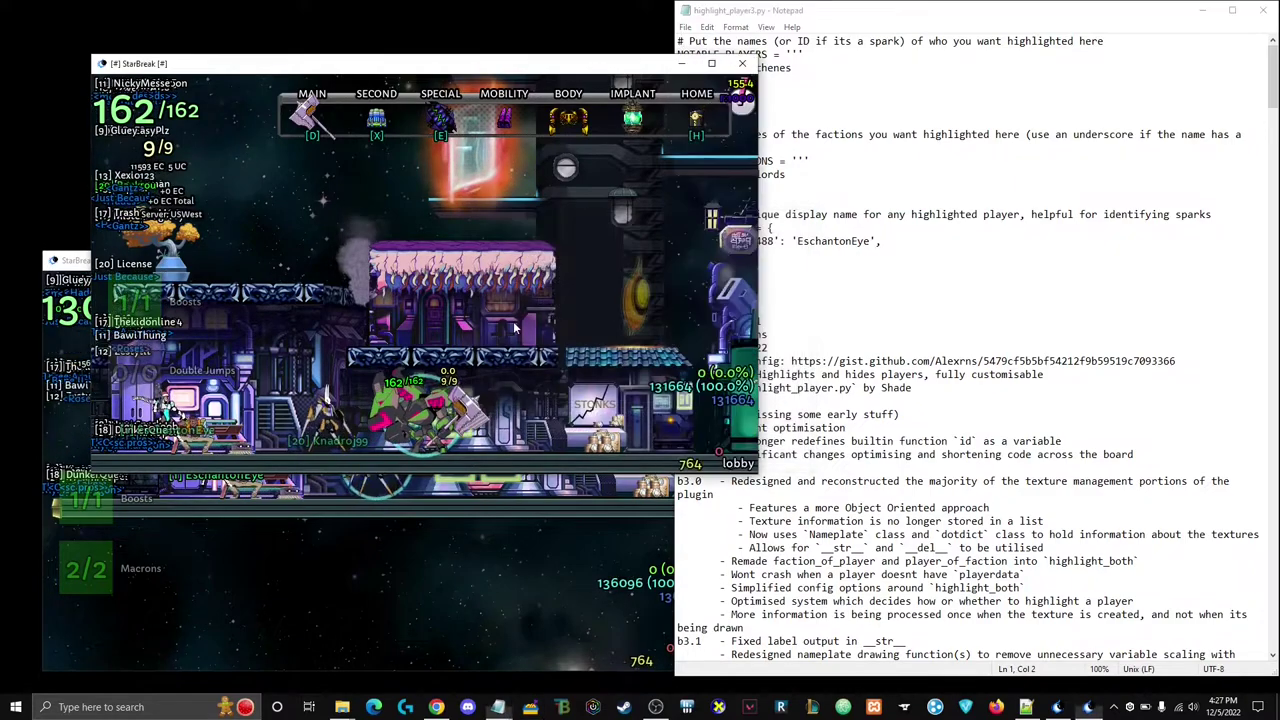
- Check the newly listed character's highlight with hide_players toggled off and on and with the game zoomed out
key("Left")
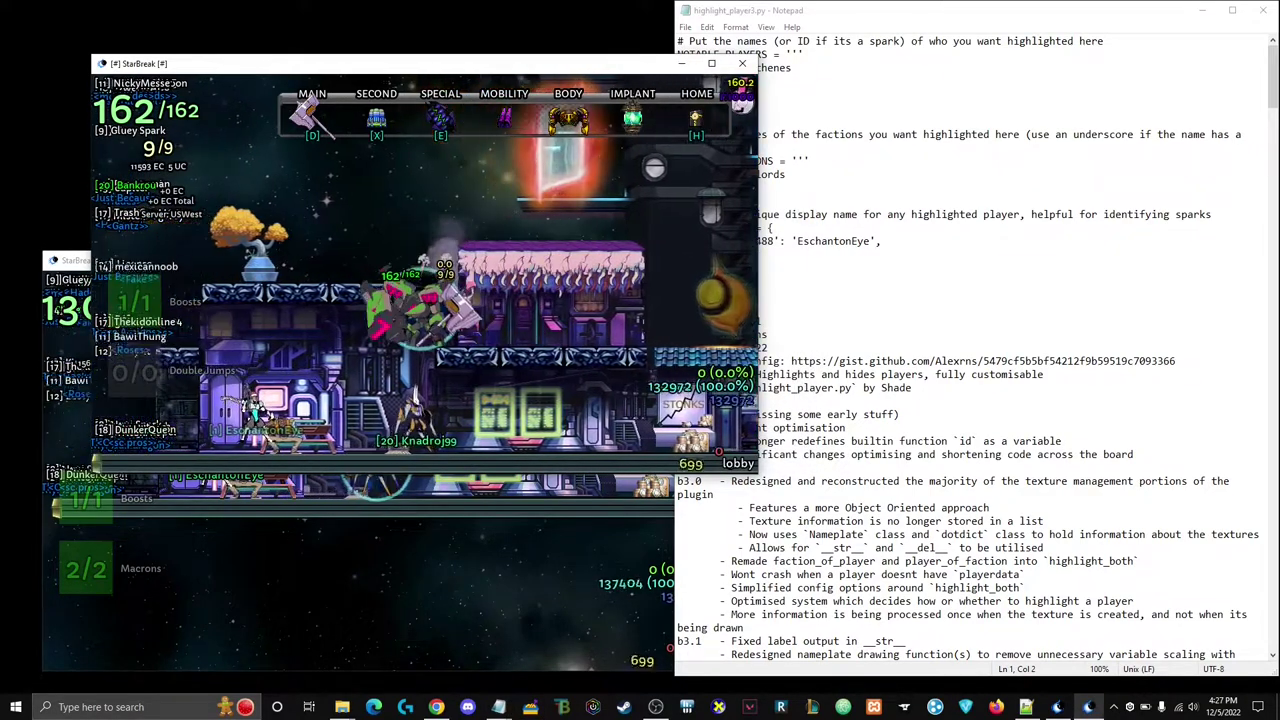
key("F2")
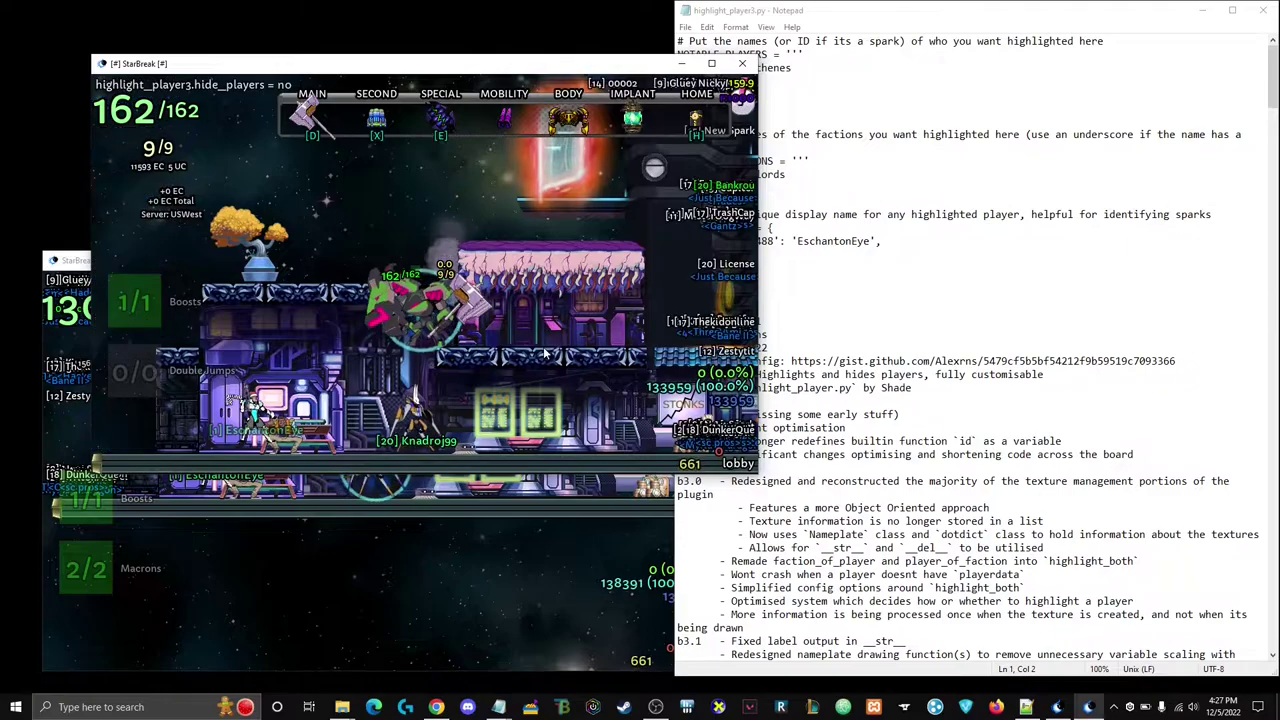
key("minus")
key("F2")
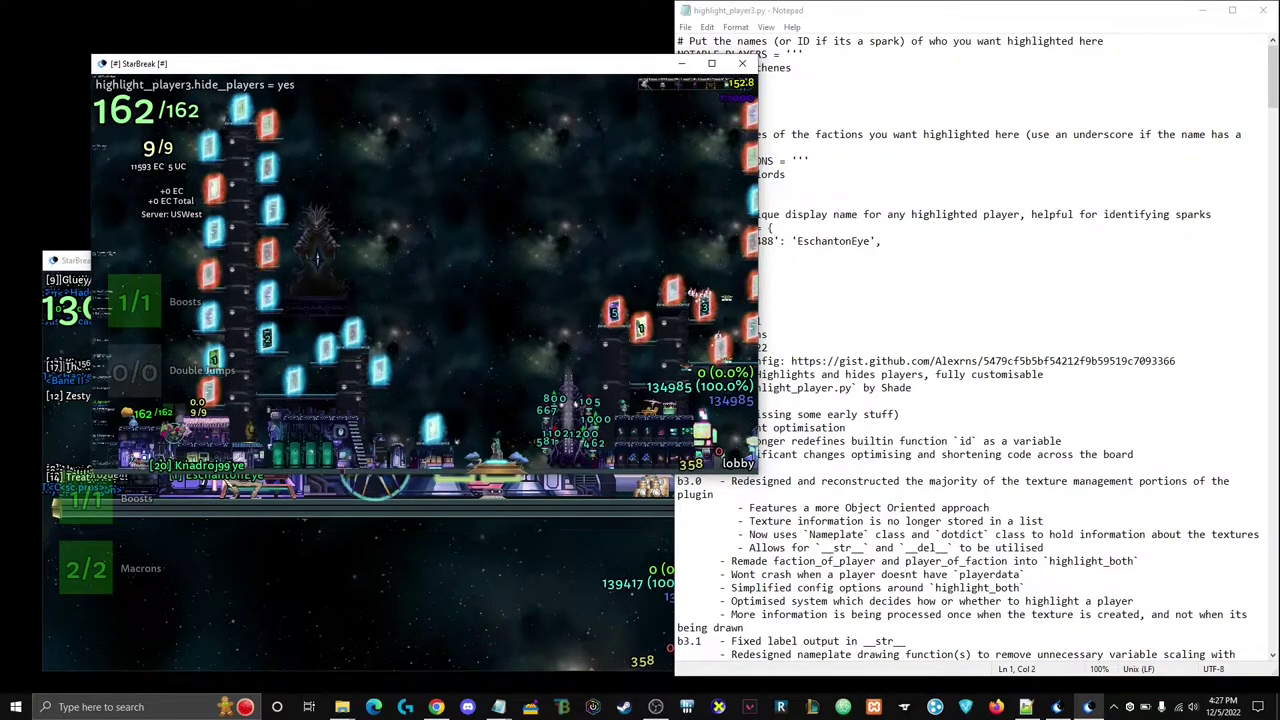
key("minus")
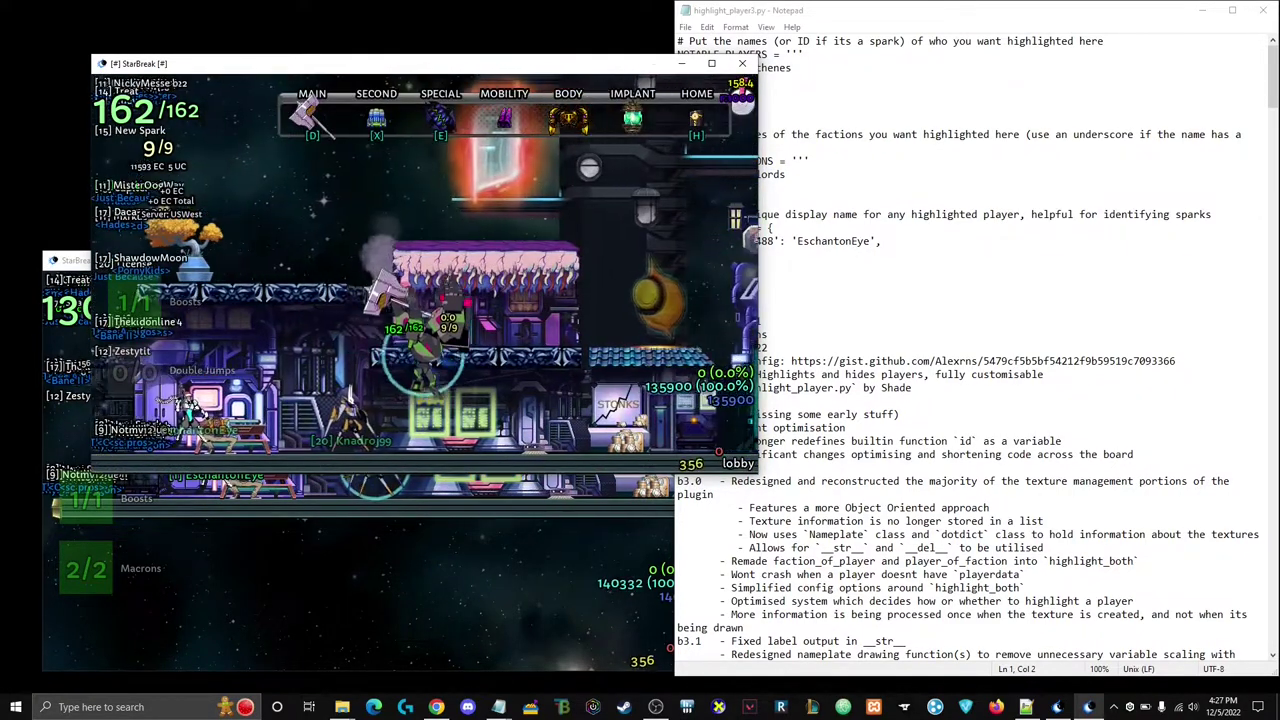
- Try the added NOTABLE_PLAYERS name with a lowercase first letter, saving the file and checking the highlight in StarBreak while zoomed out
left_click(780, 188)
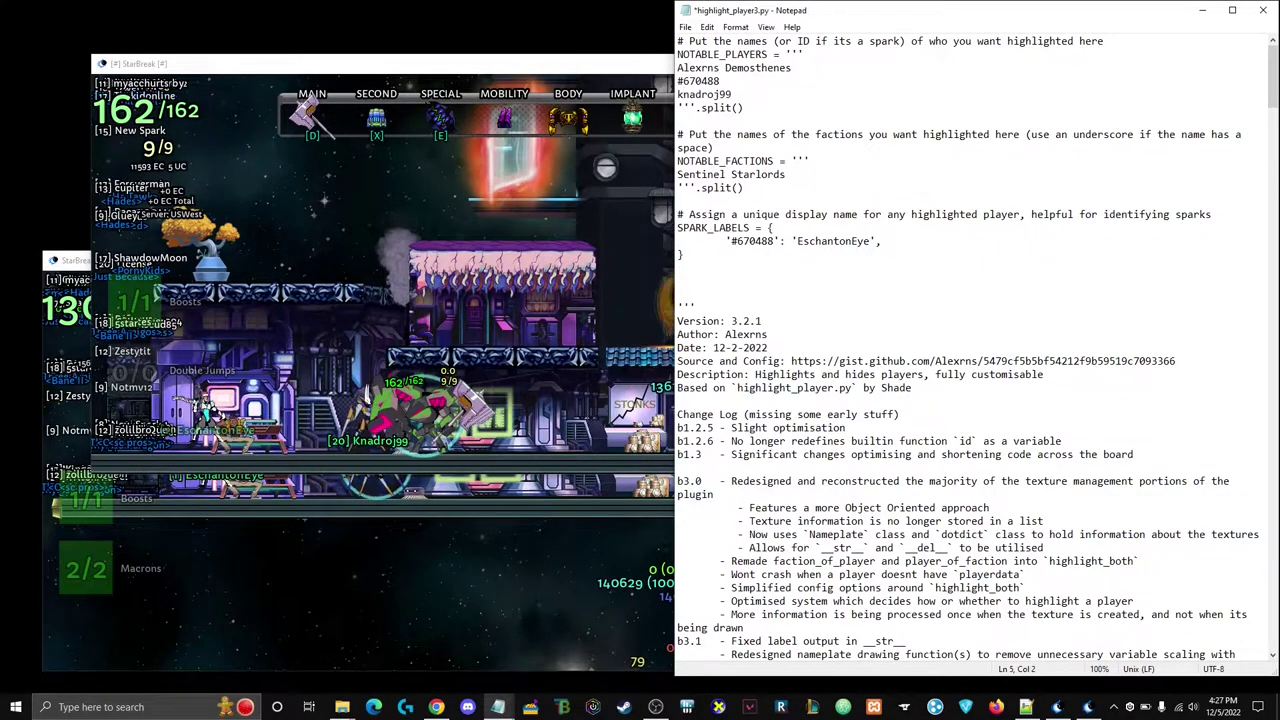
left_click(404, 268)
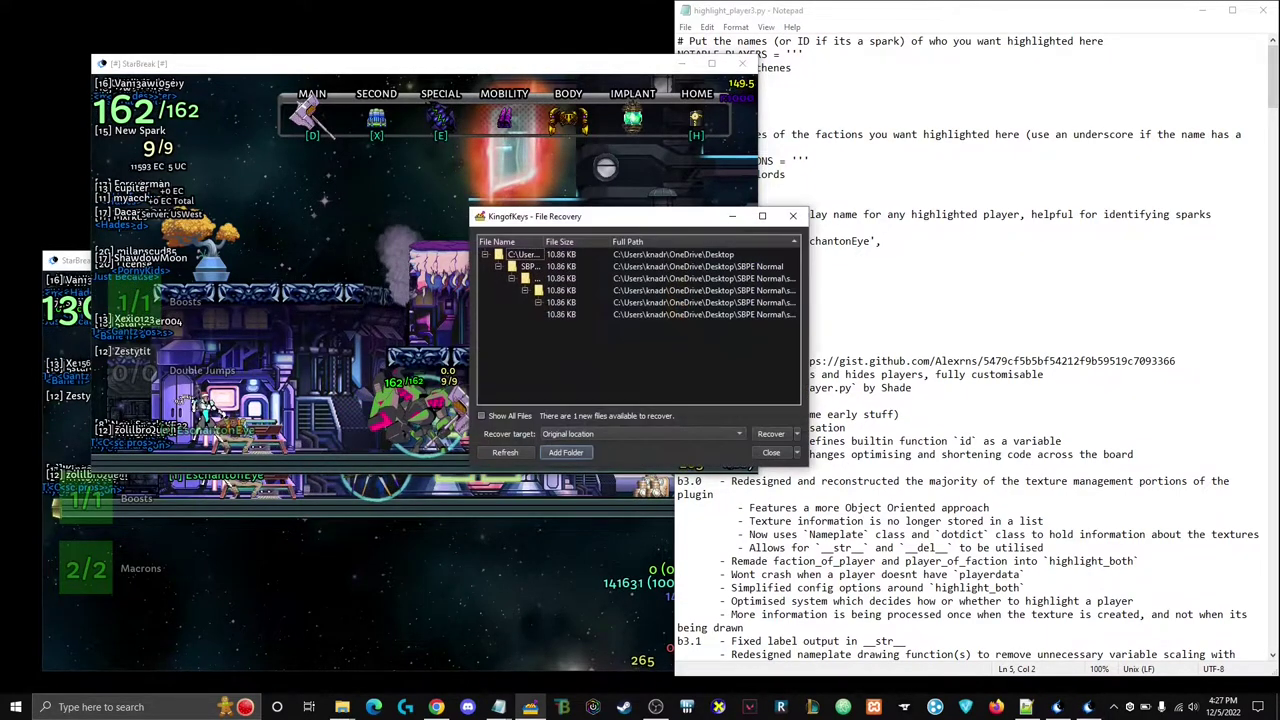
left_click(793, 216)
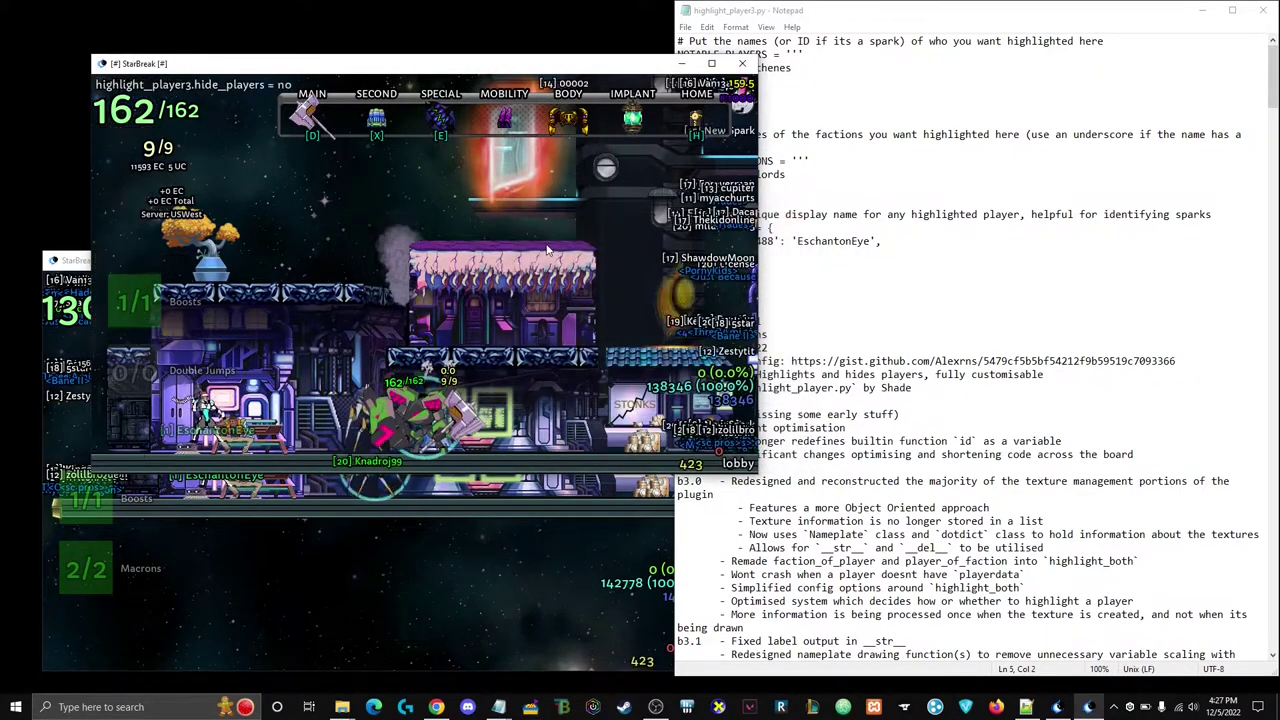
key("z")
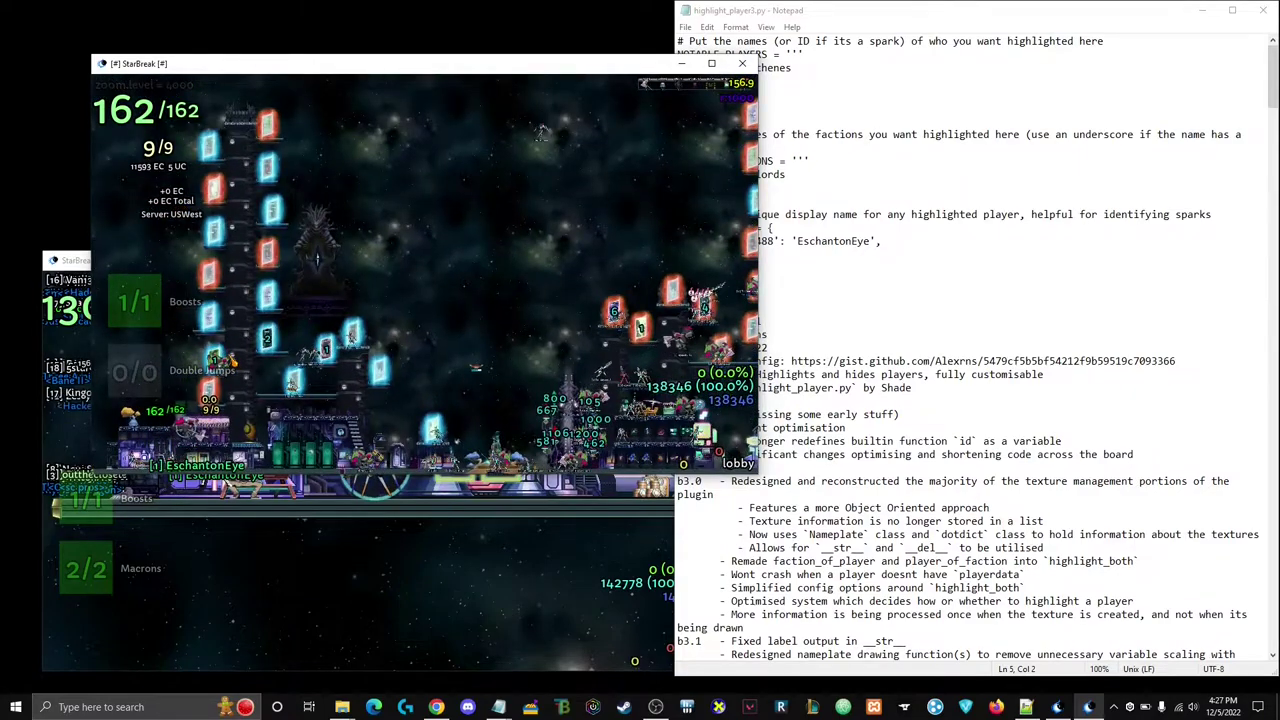
key("z")
key("p")
key("p")
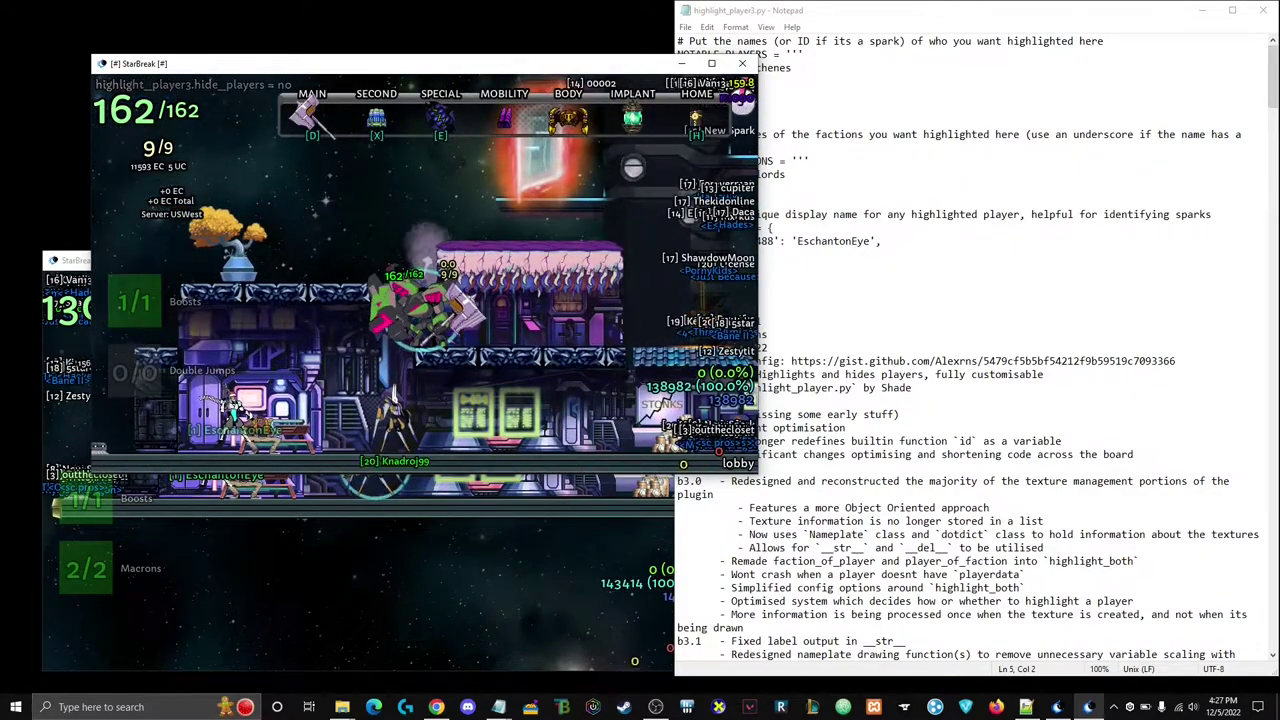
- Remove the second character from the friends list with the /unfriend chat command
key("Return")
type("/u")
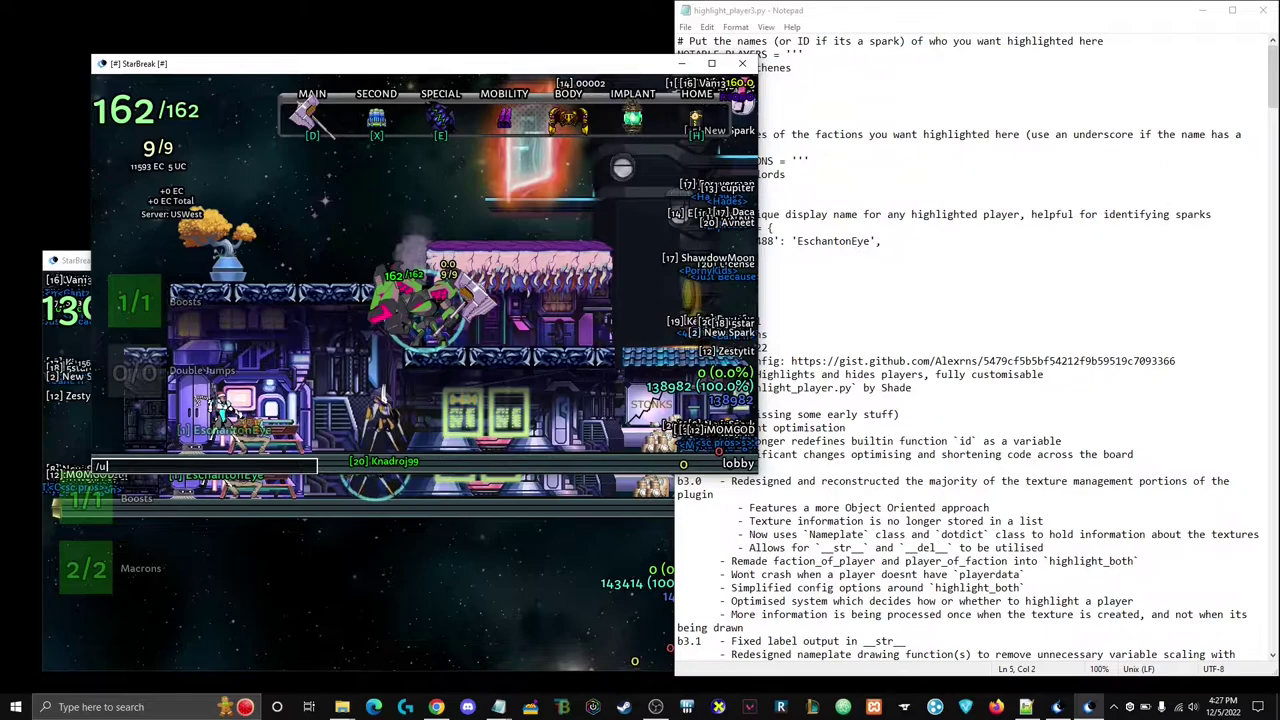
type("nfriend Knad")
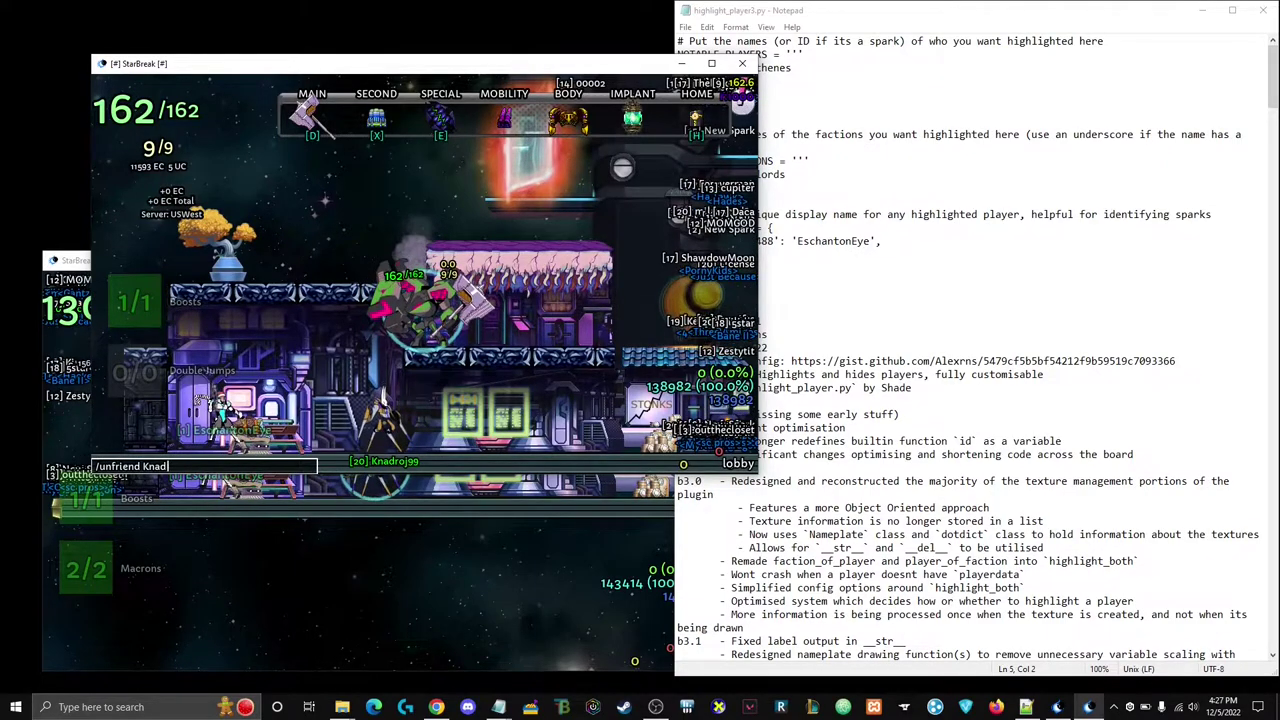
type("roj99")
key("Return")
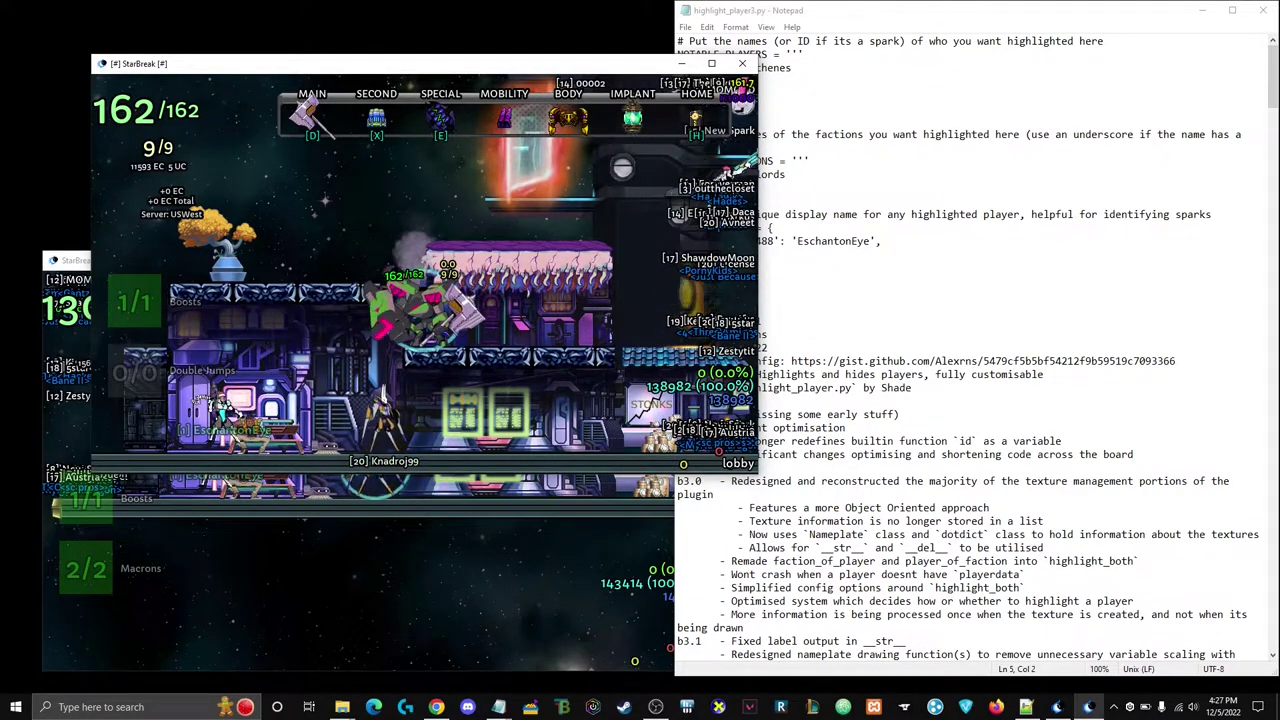
- Add the second character back as a friend with the /friend chat command
key("Return")
type("/friend")
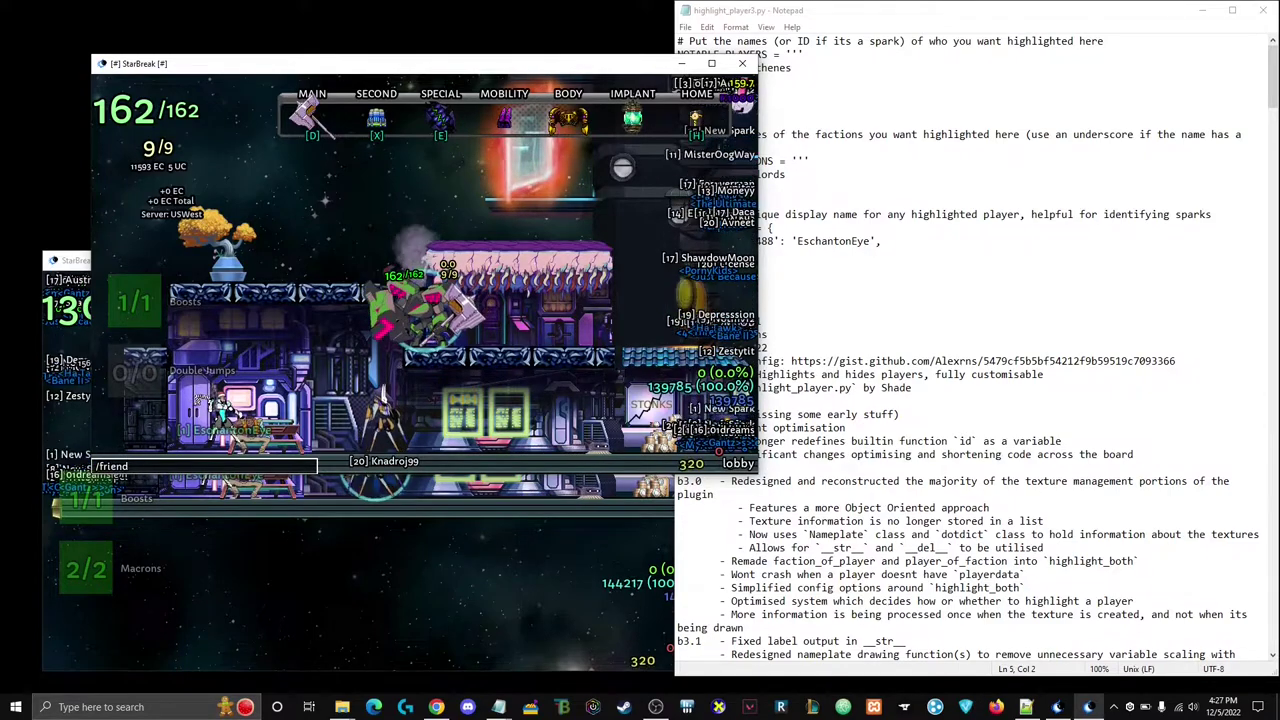
type("Knadroj99")
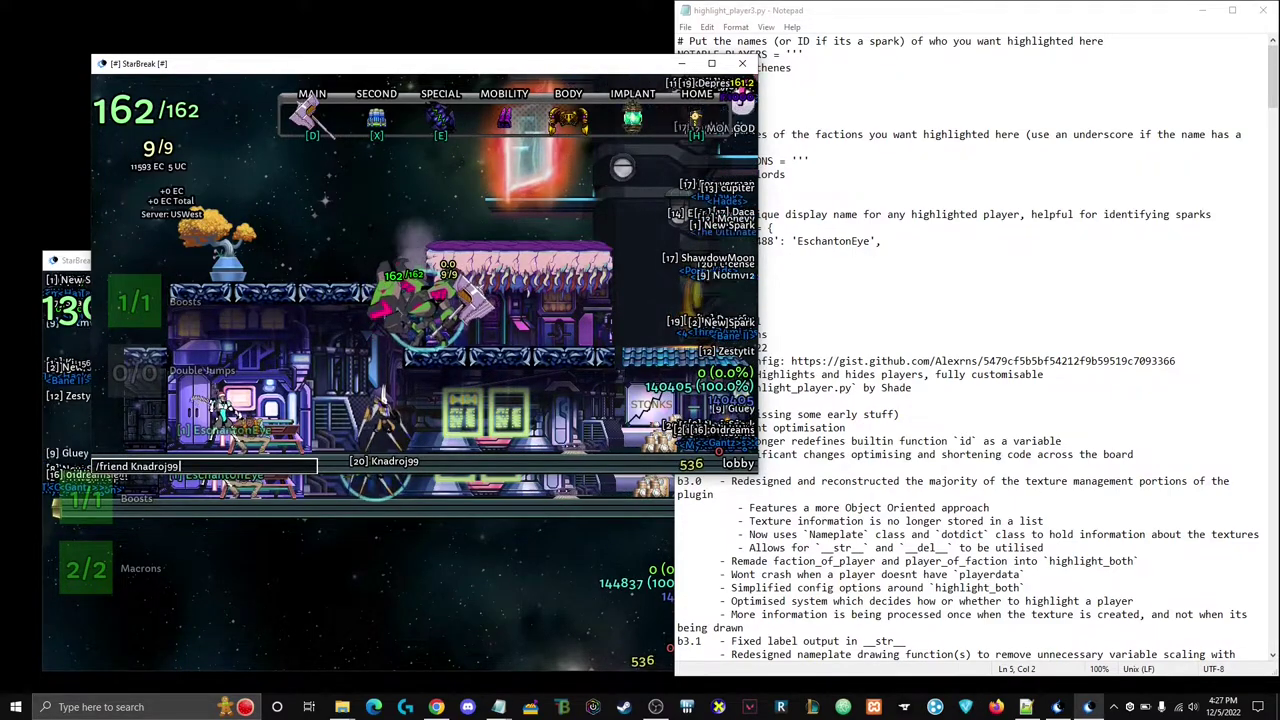
key("Return")
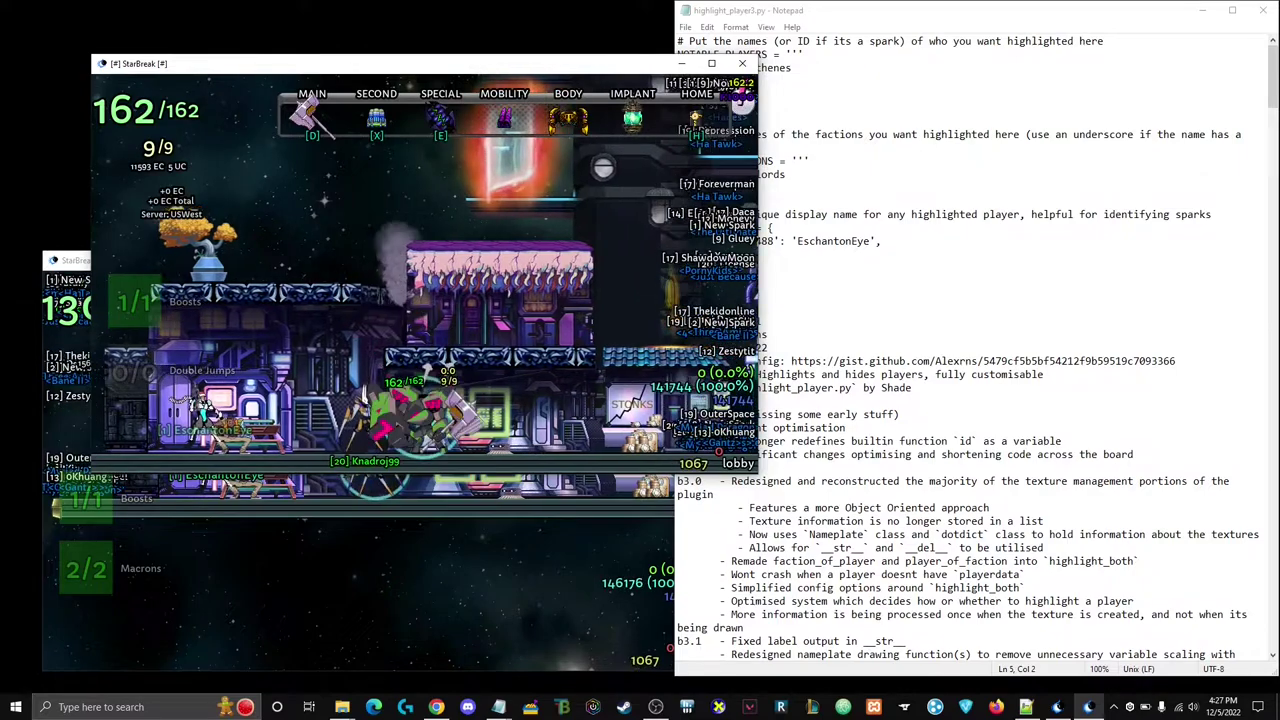
- Restore the capital first letter of the added NOTABLE_PLAYERS name, save highlight_player3.py, and dismiss the File Recovery dialog
left_click(826, 94)
left_click(687, 94)
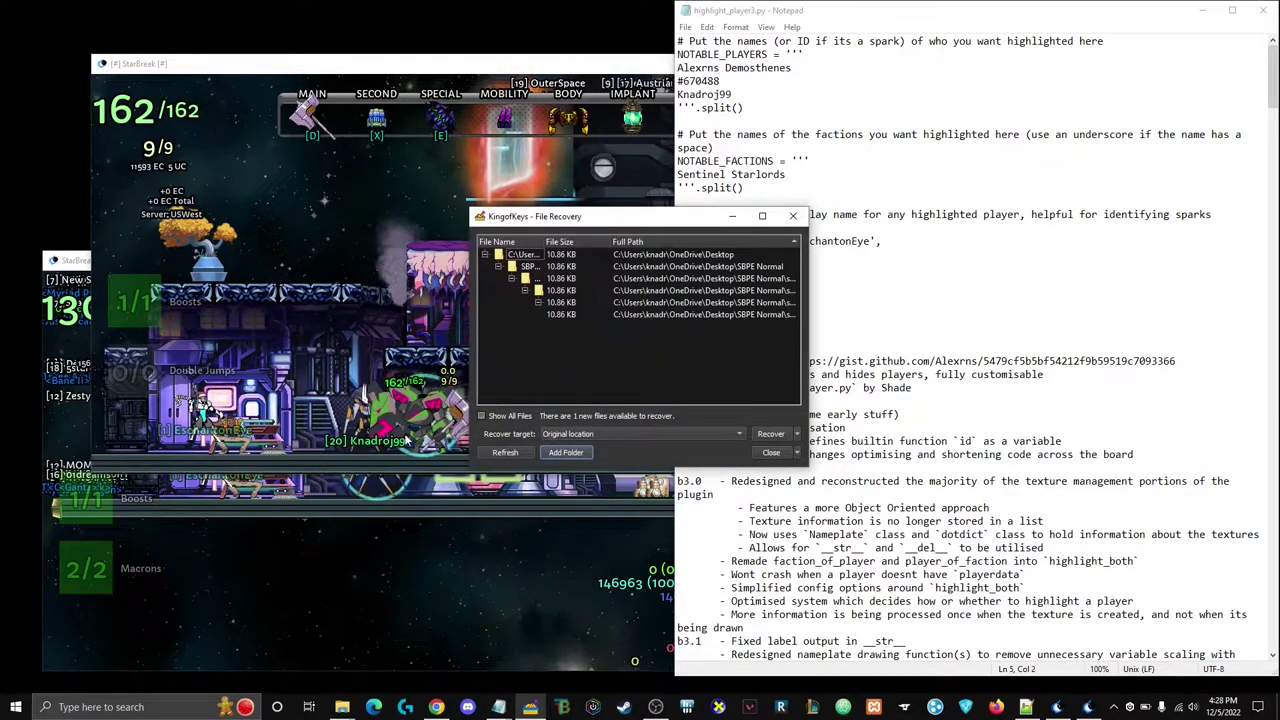
left_click(793, 216)
- Check the highlighted labels in StarBreak at zoom level 8000, turn hide_players on, and test the misc.centered setting
left_click(520, 308)
scroll(520, 308, "down", 3)
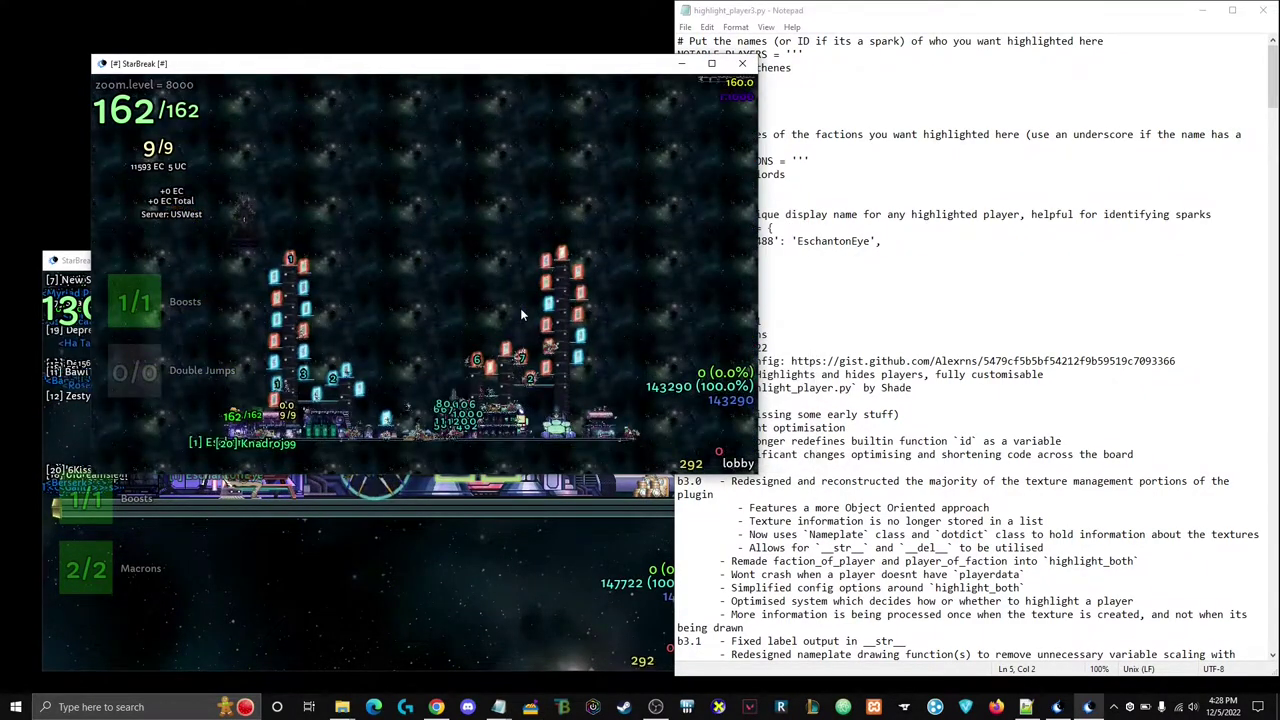
key("F2")
key("F2")
key("F3")
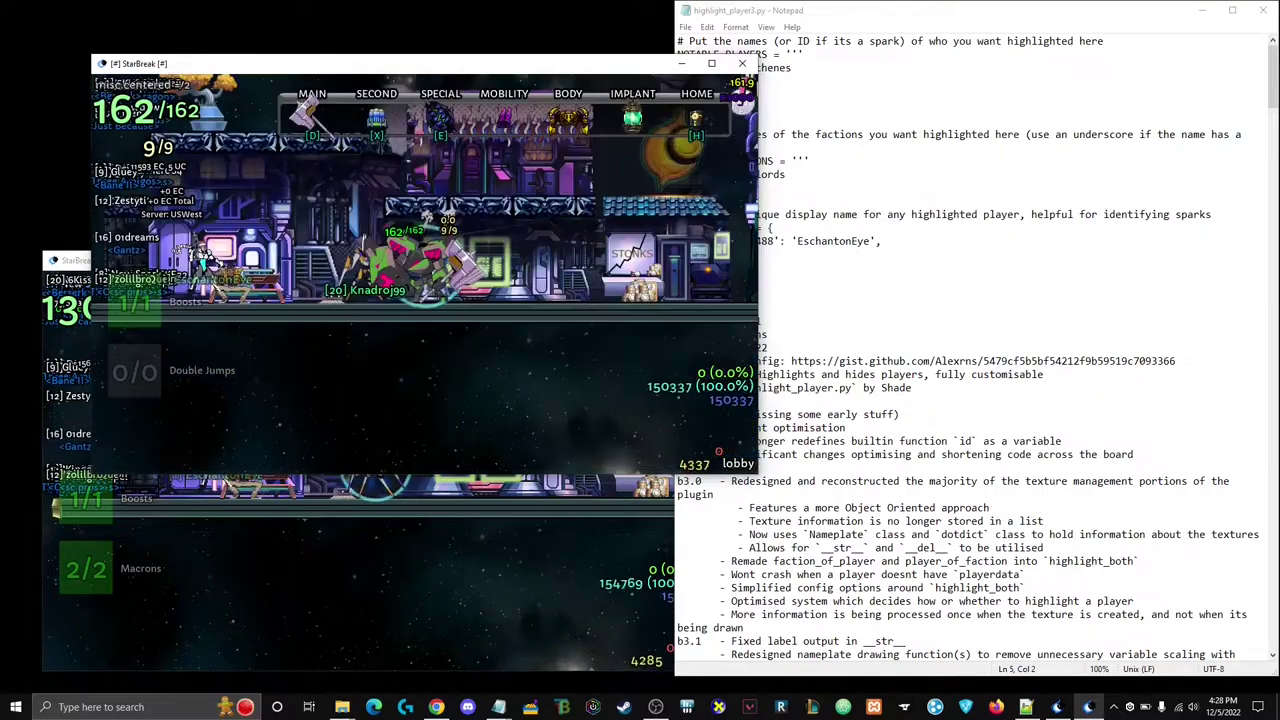
key("space")
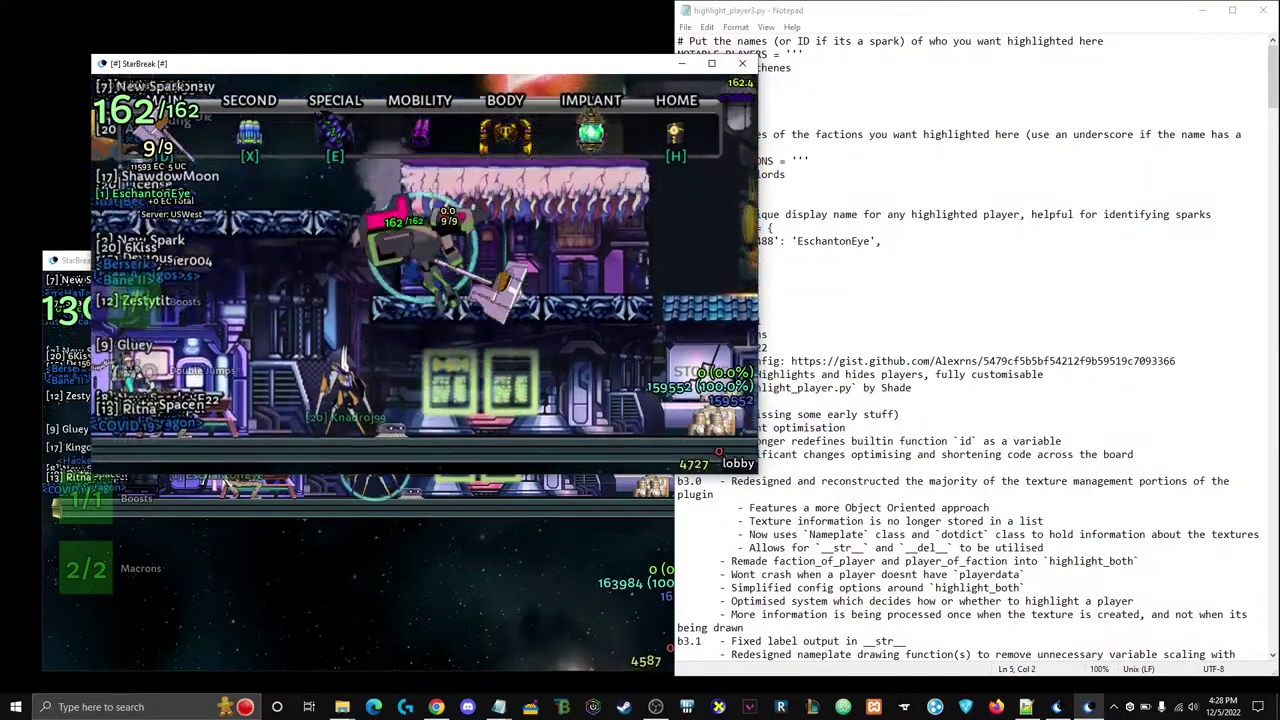
- Add a SPARK_LABELS entry below '#670488' that gives the last NOTABLE_PLAYERS character a first name as display label, and save the file
left_click(790, 286)
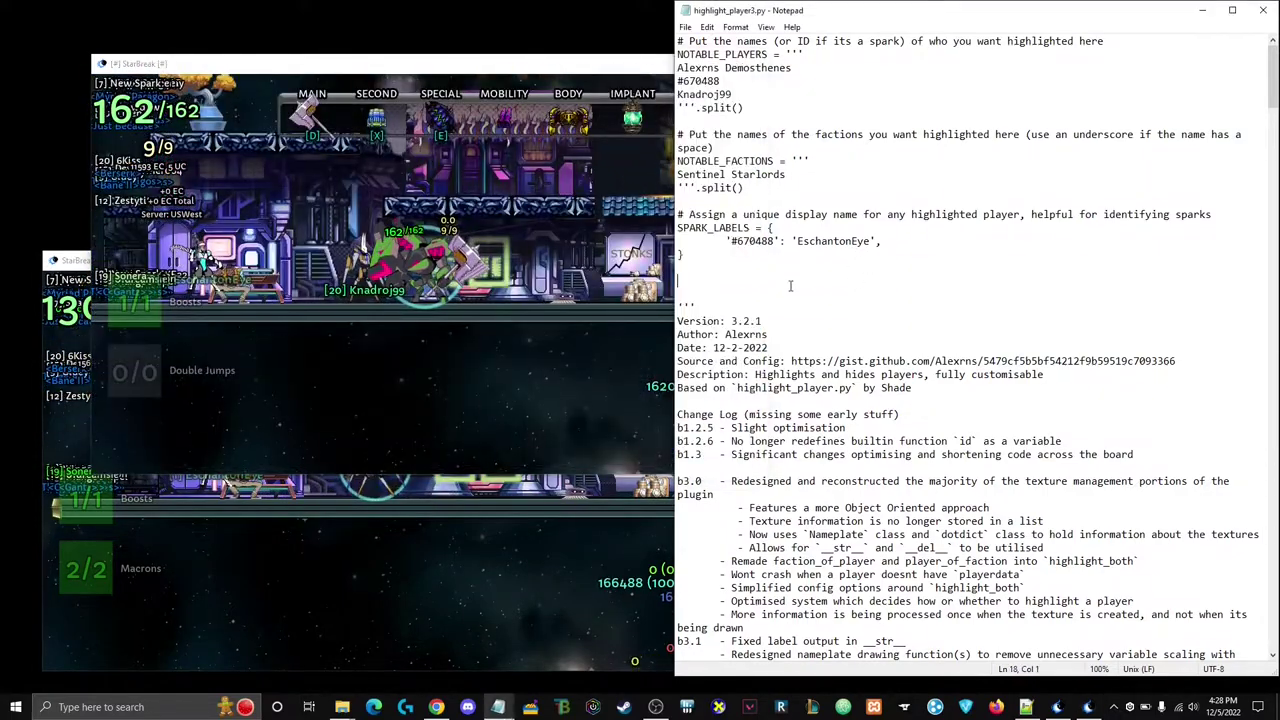
left_click_drag(747, 98, 726, 95)
left_click(734, 94)
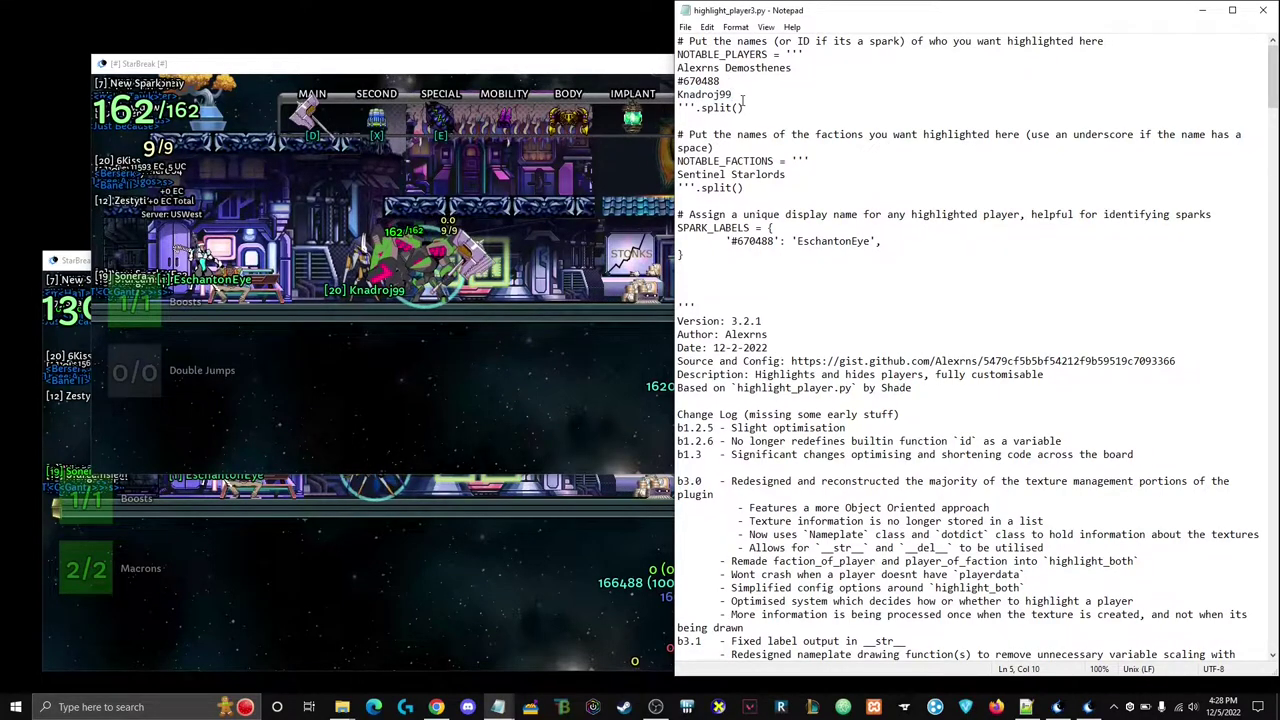
left_click(886, 240)
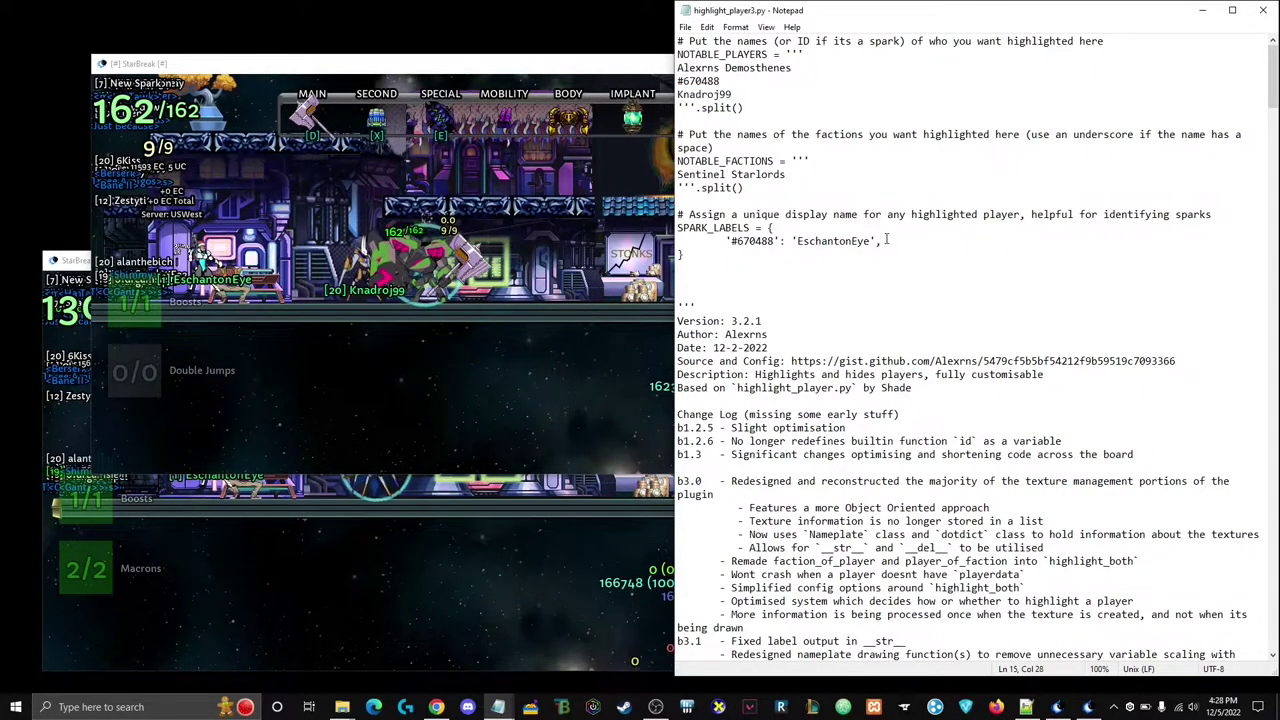
key("Return")
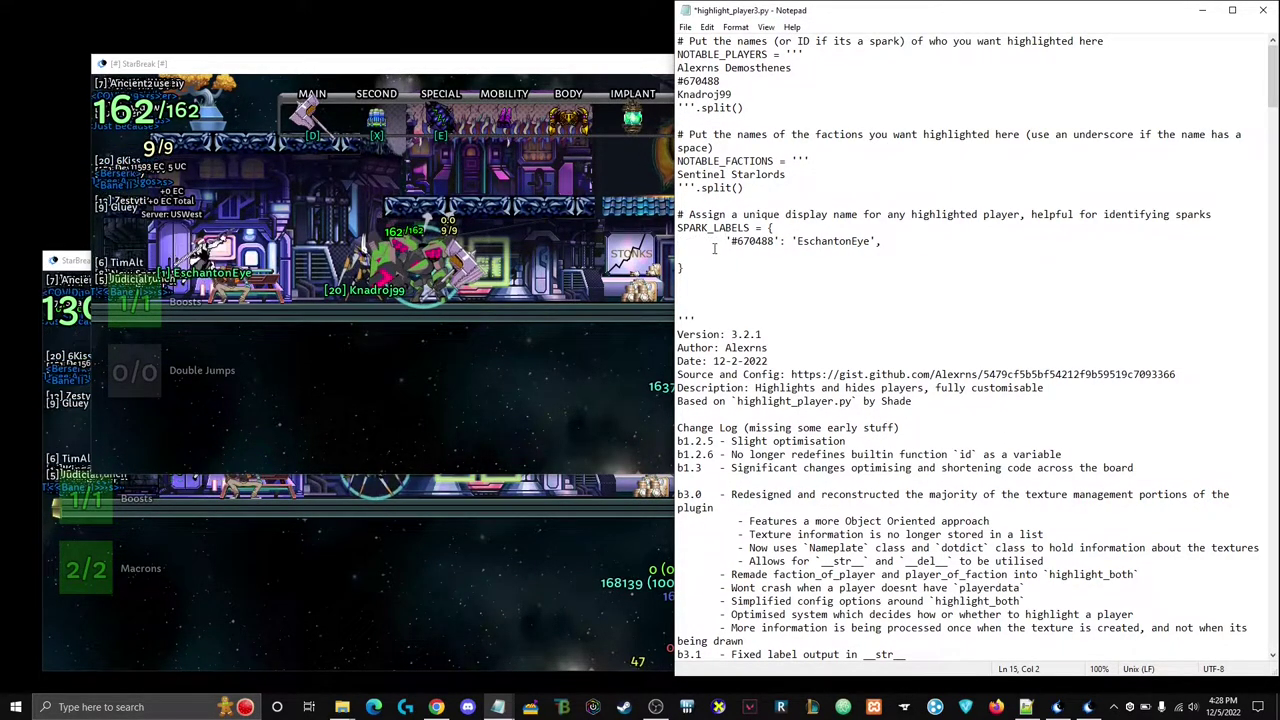
key("Tab")
type("'")
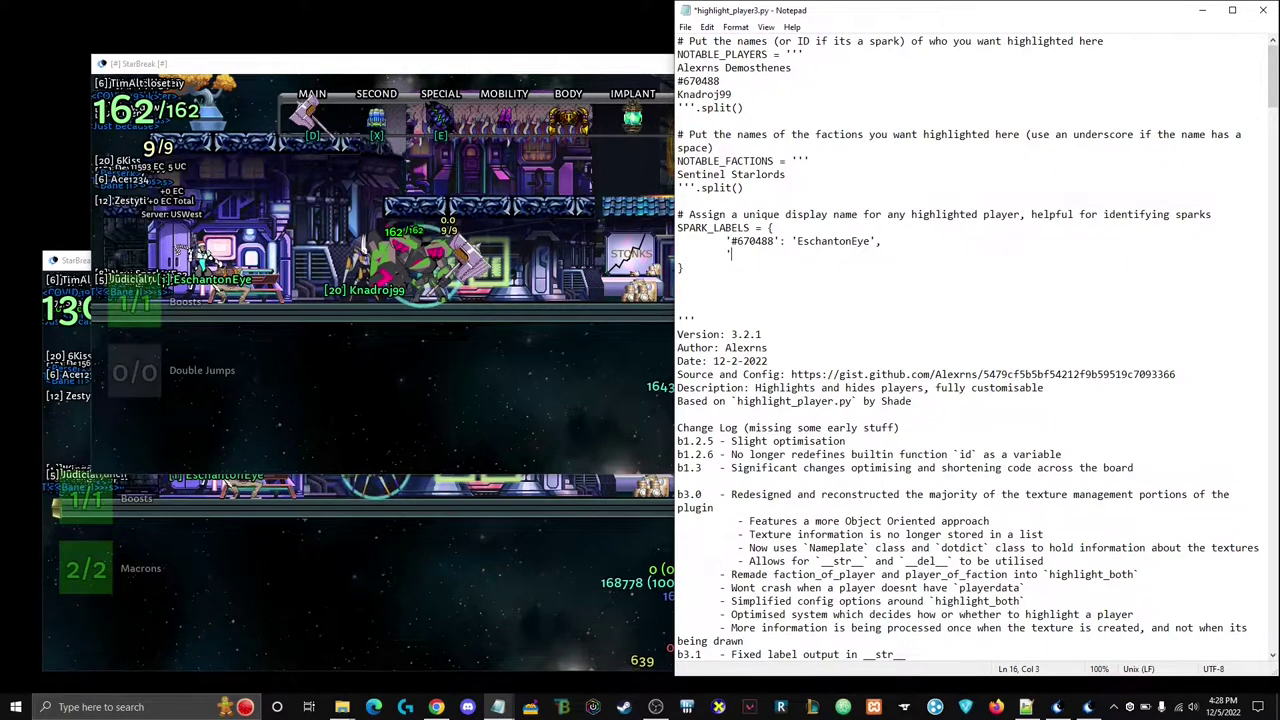
type("Kn")
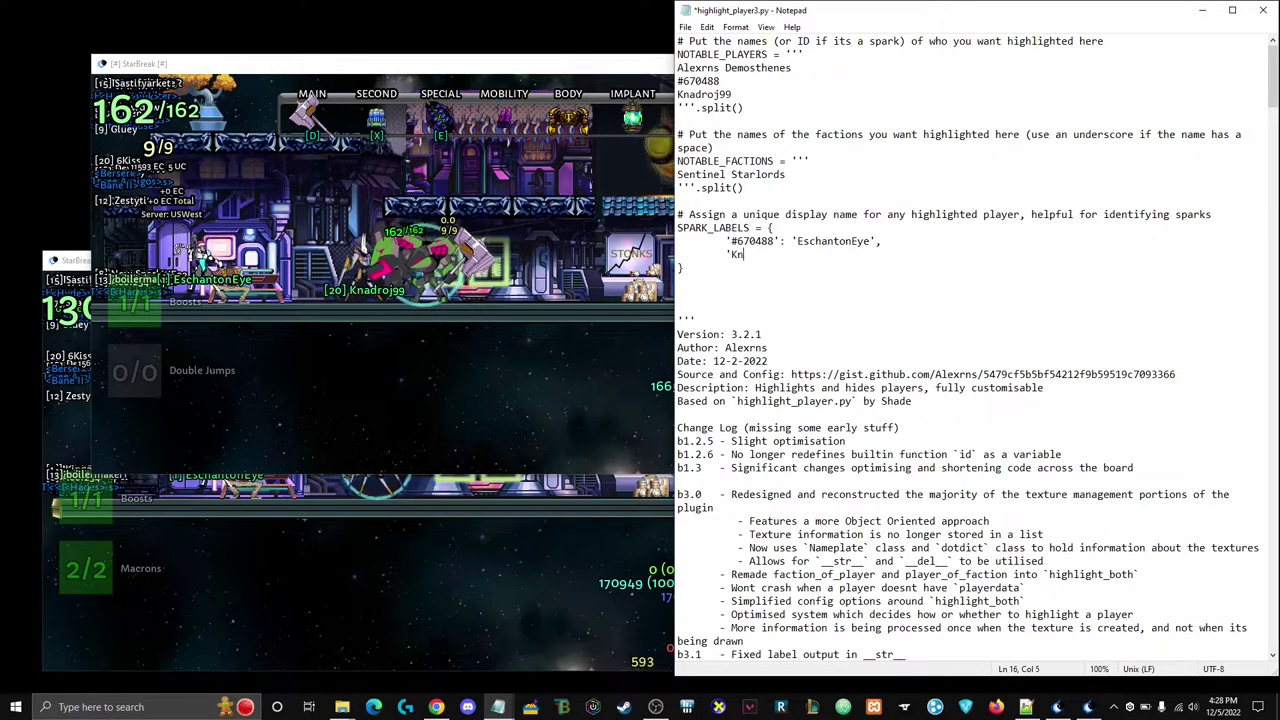
type("adroj99")
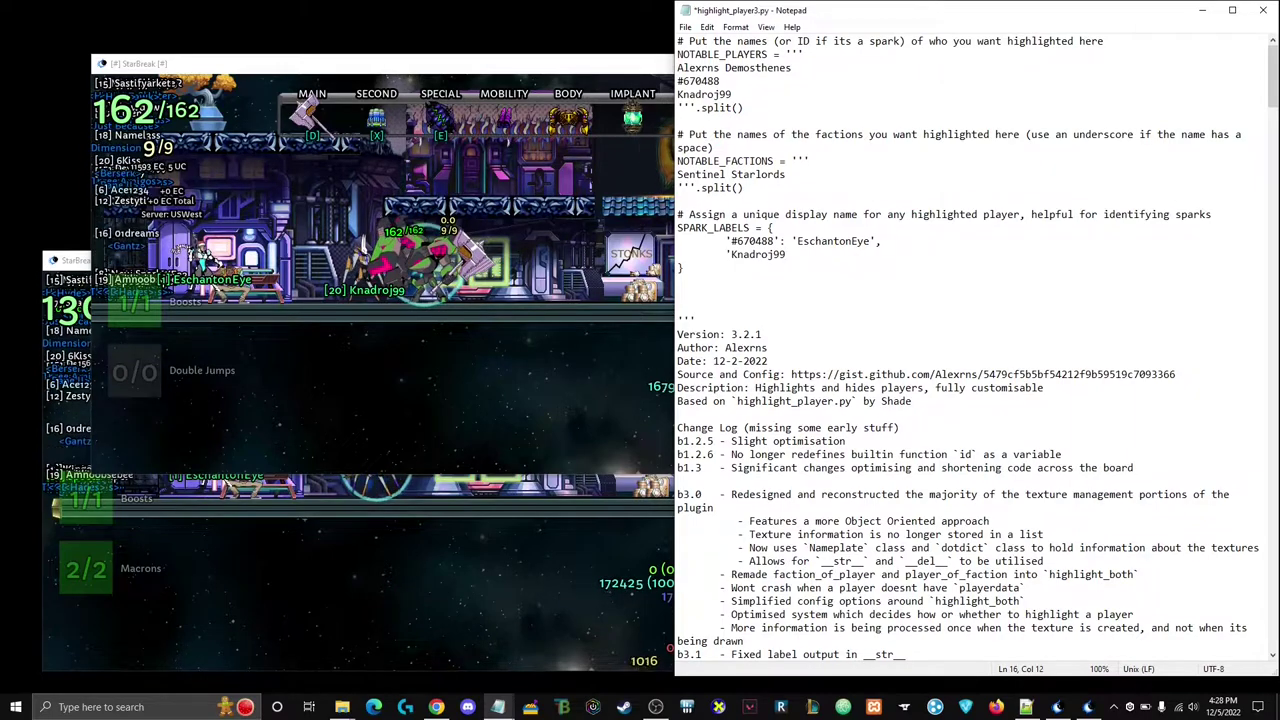
type("':")
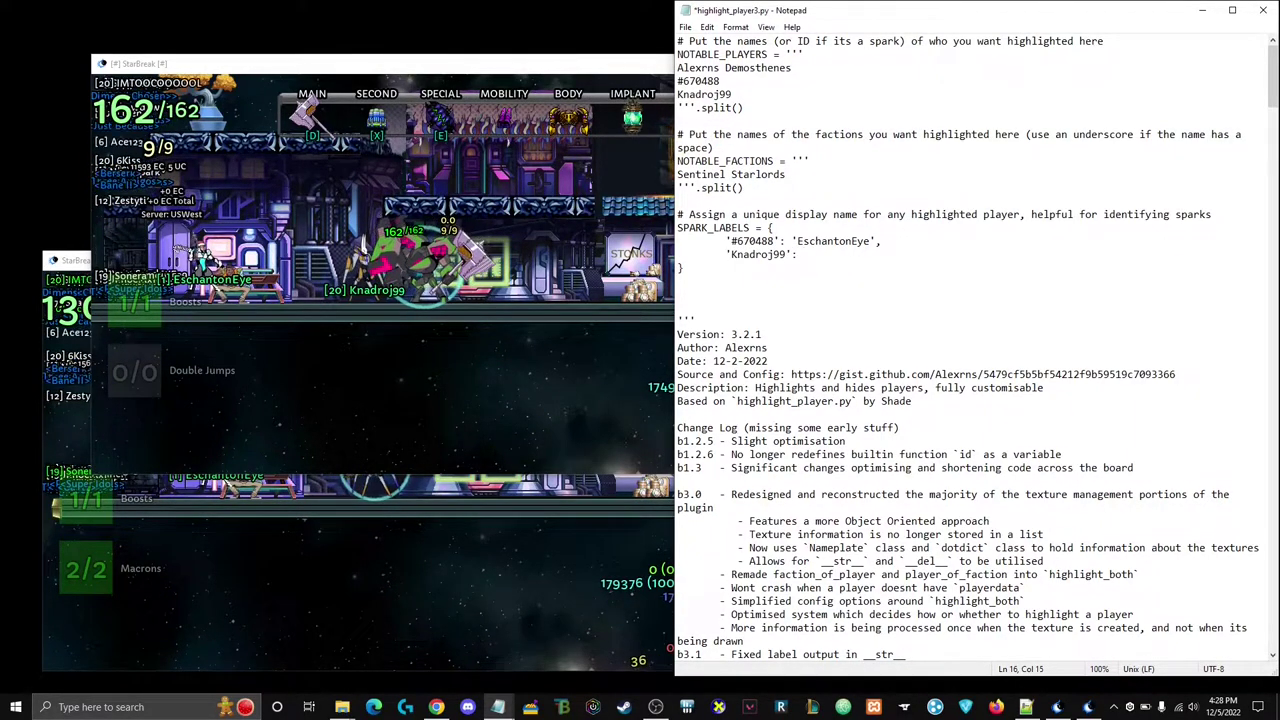
type(" '")
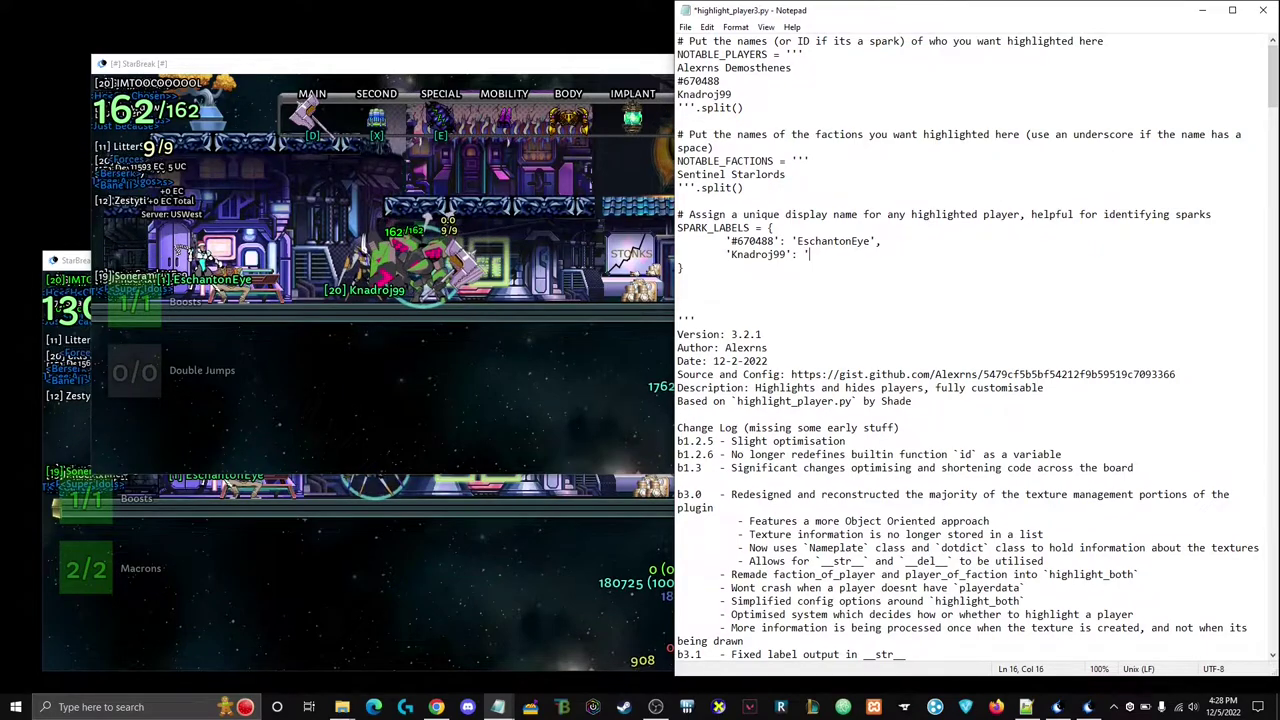
type("Jordan',")
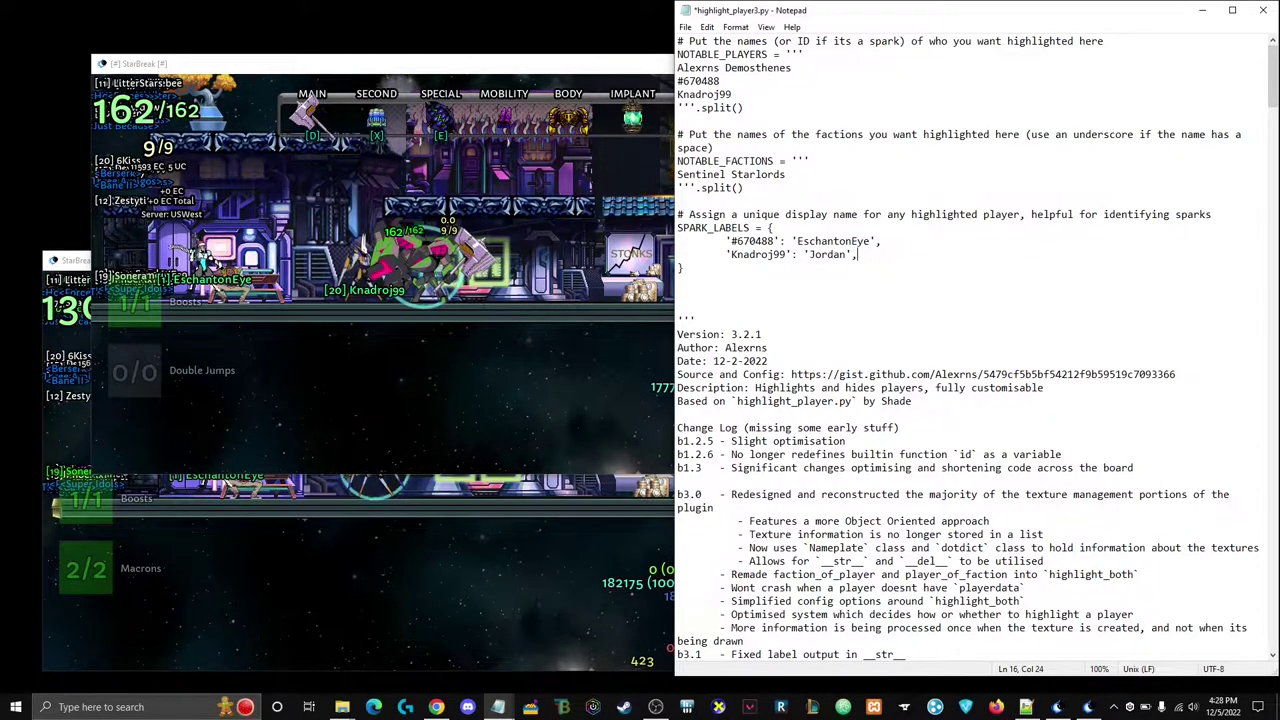
key("ctrl+s")
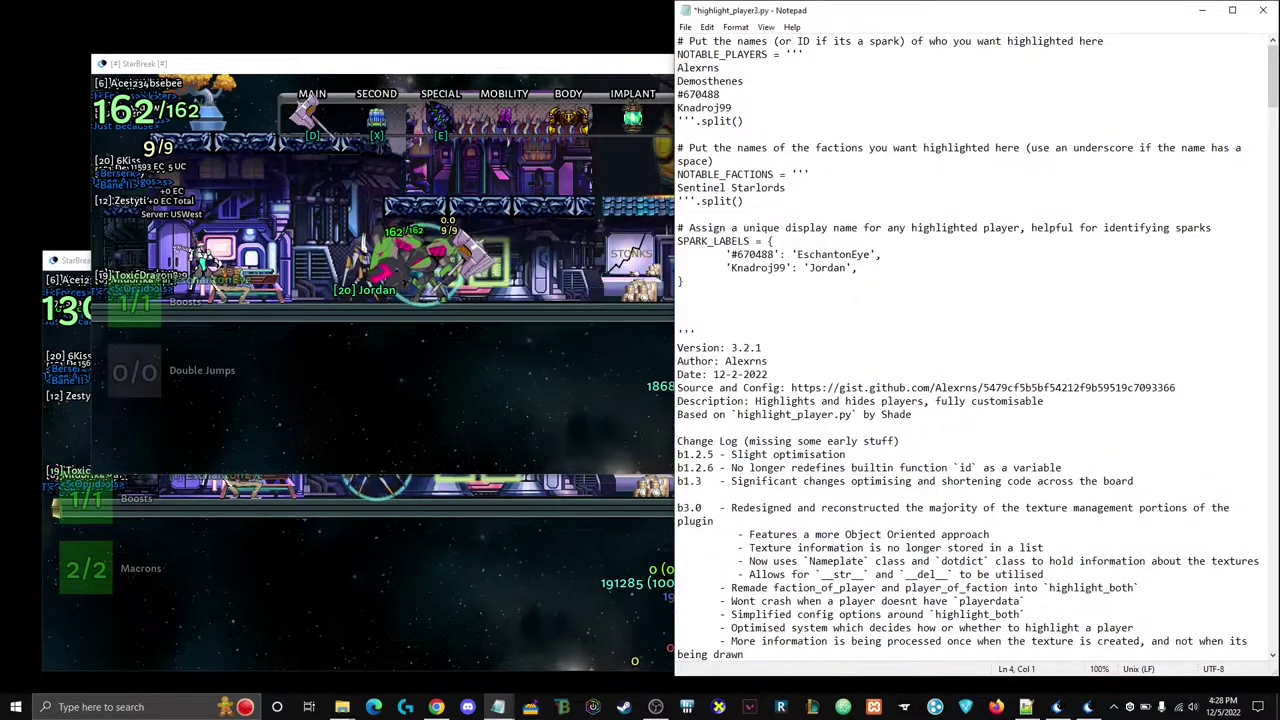
- Put the first two NOTABLE_PLAYERS names on separate lines, save highlight_player3.py, and dismiss the File Recovery dialog
key("Left")
key("ctrl+s")
left_click(748, 84)
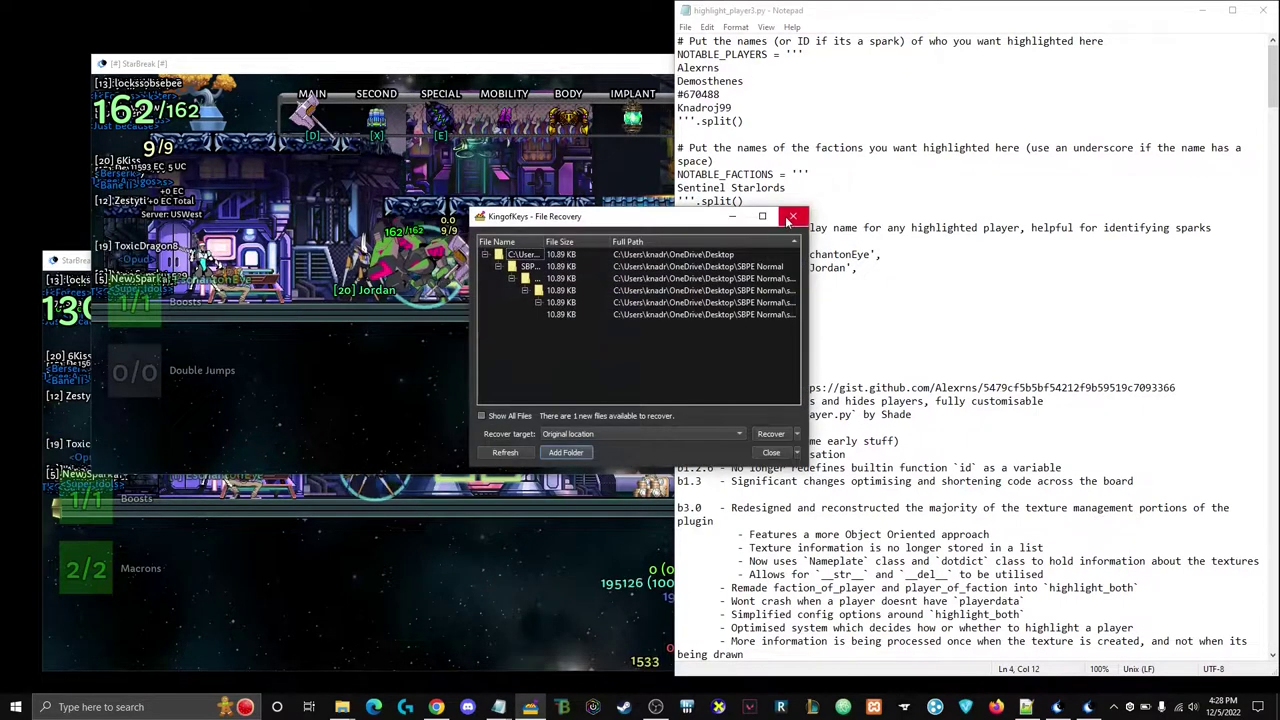
key("shift+Left")
key("shift+Left")
key("shift+Left")
key("shift+Left")
key("shift+Left")
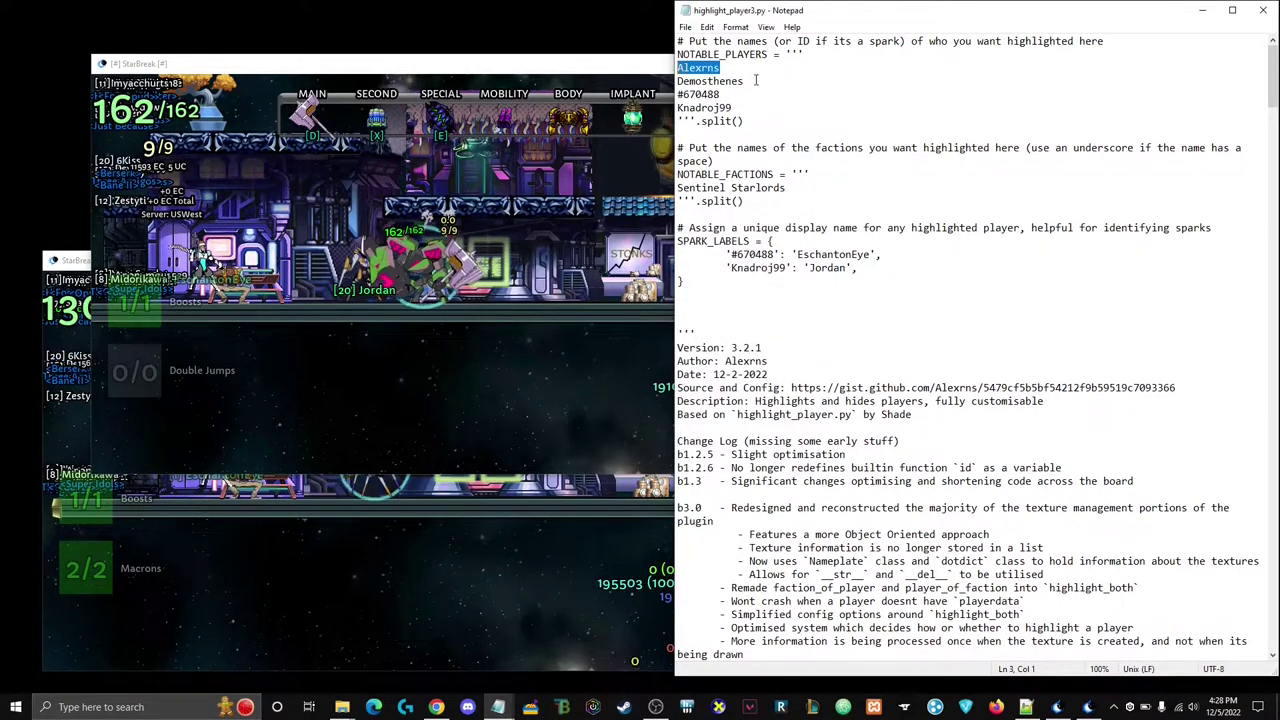
key("Right")
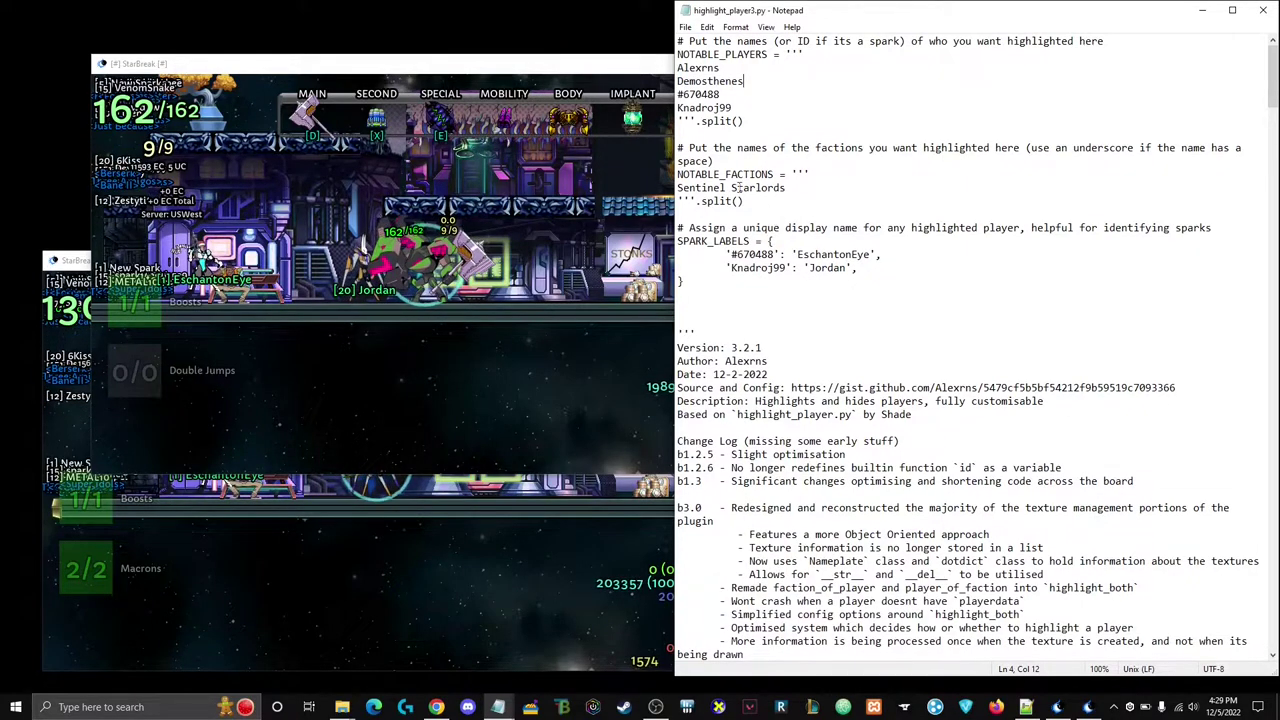
- Rewrite the NOTABLE_FACTIONS entry as Sentinel_Starlords, add Hackers on the line above it, save, and dismiss the File Recovery dialog
left_click_drag(786, 188, 677, 188)
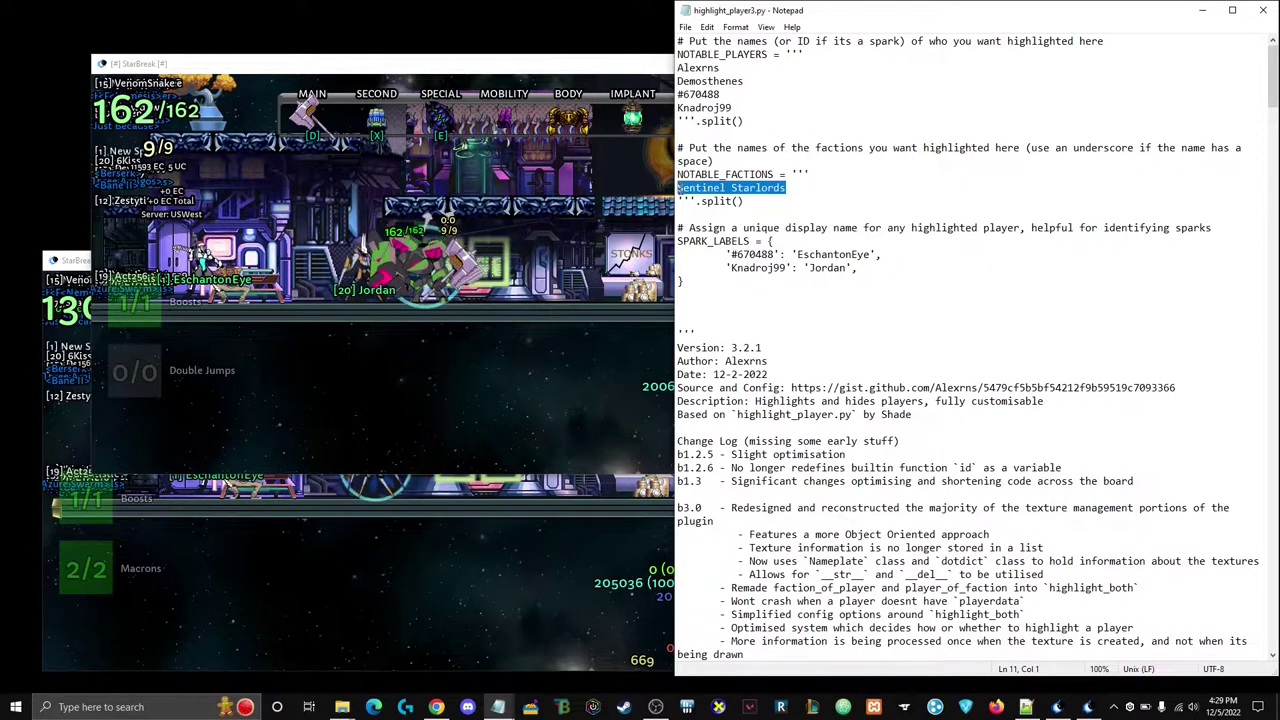
left_click(735, 188)
key("Left")
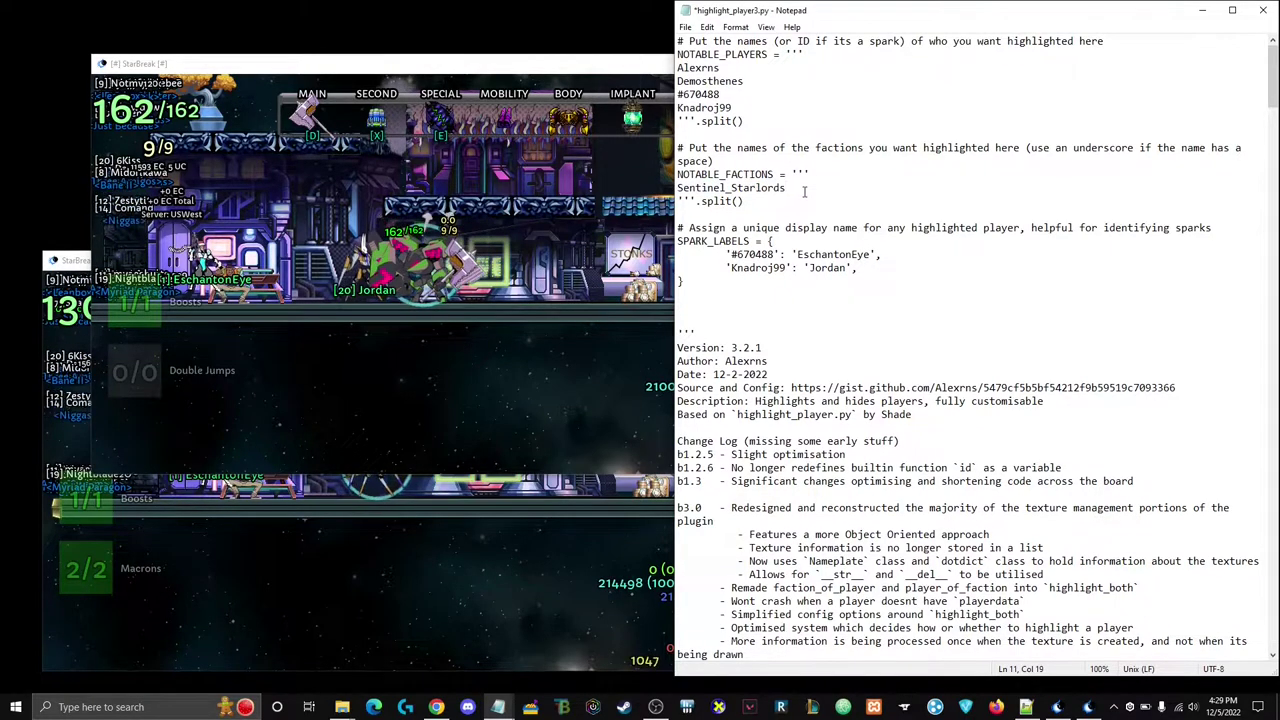
key("Return")
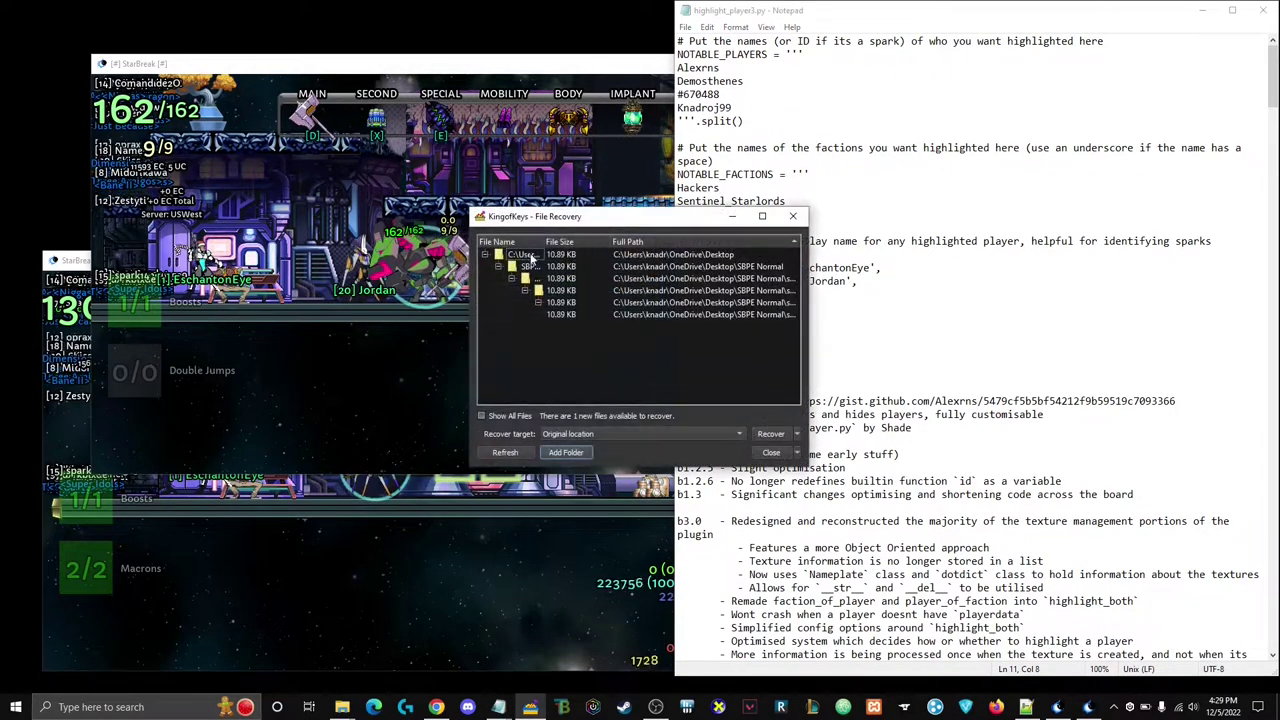
left_click(791, 217)
- Check the Hackers faction highlighting in the front StarBreak window and turn hide_players off
left_click(418, 490)
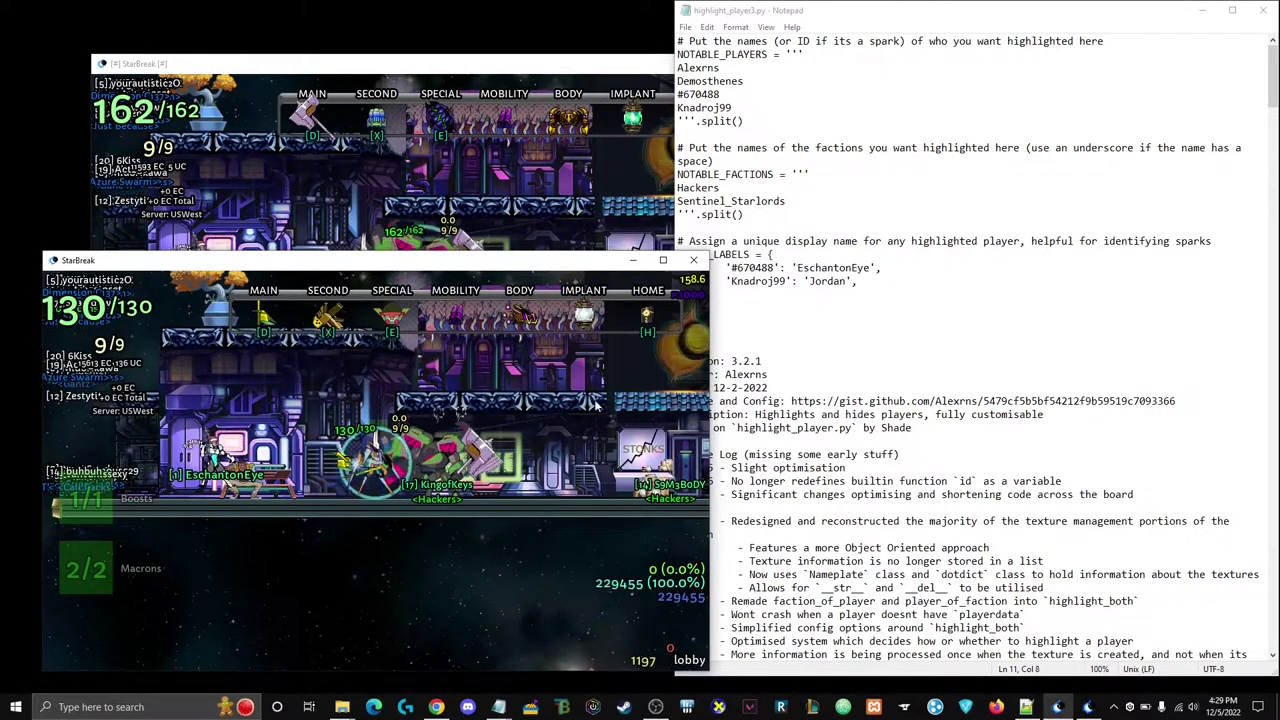
left_click(735, 194)
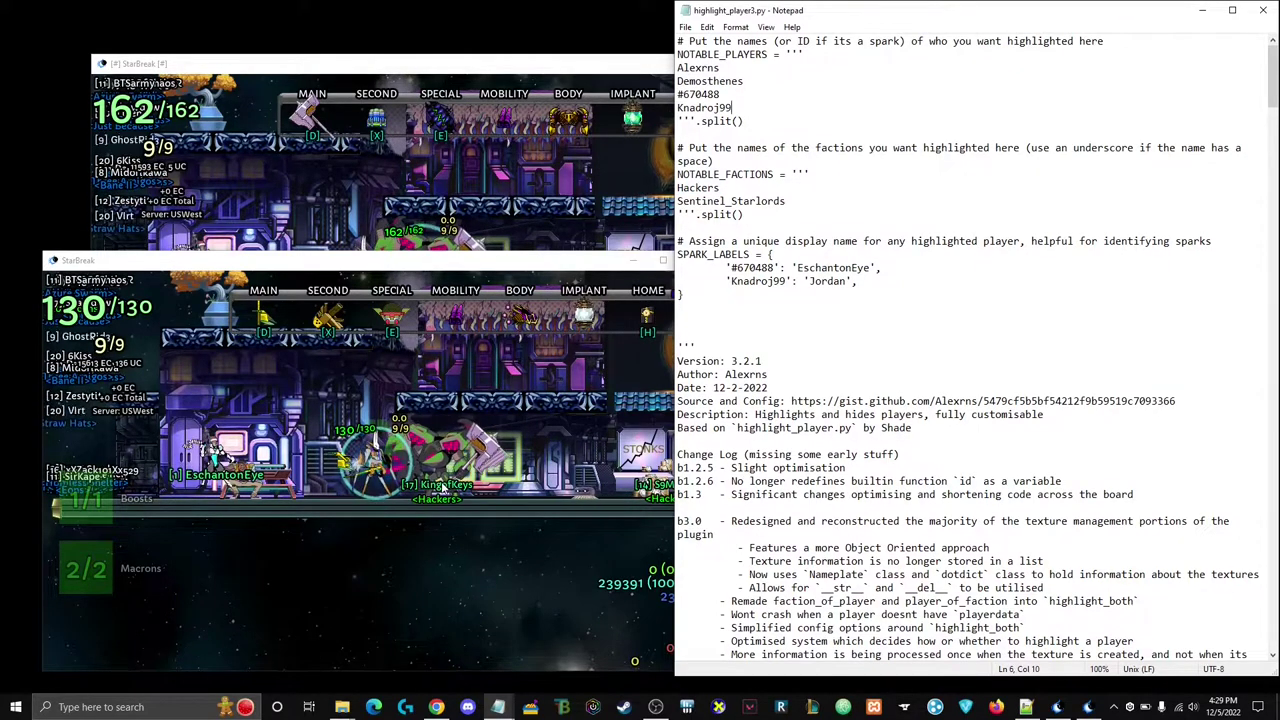
left_click(493, 453)
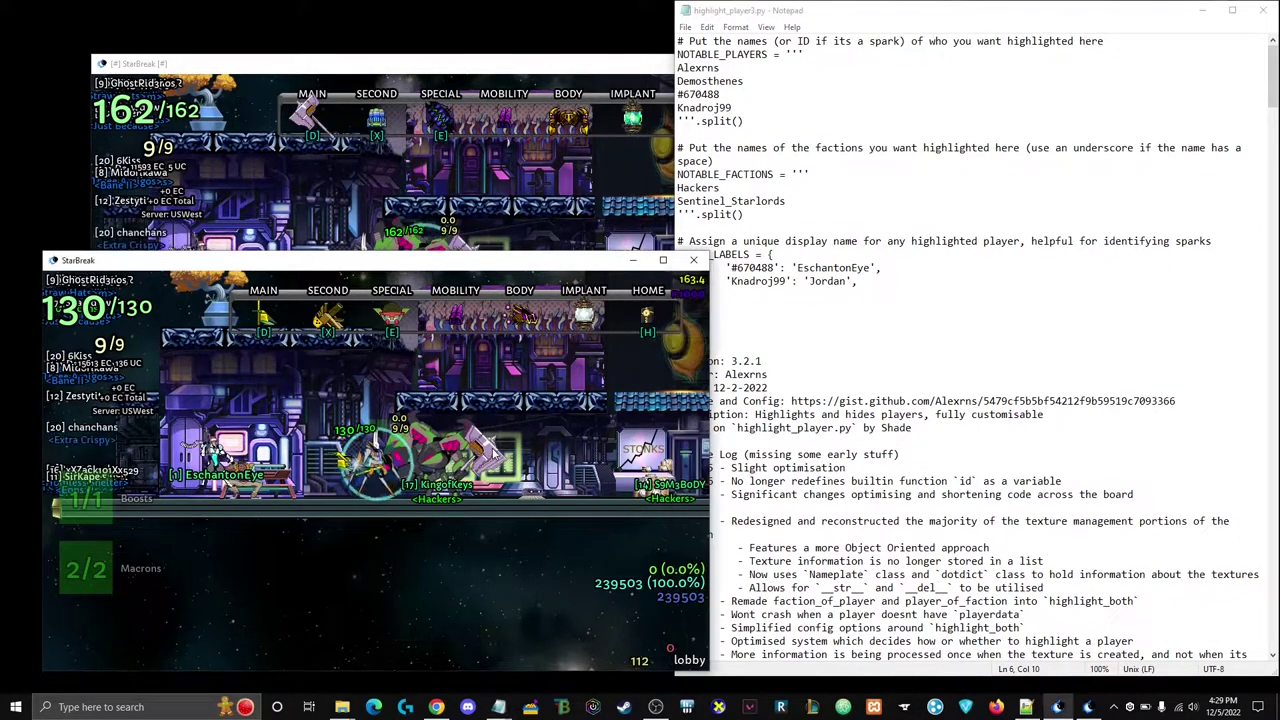
key("h")
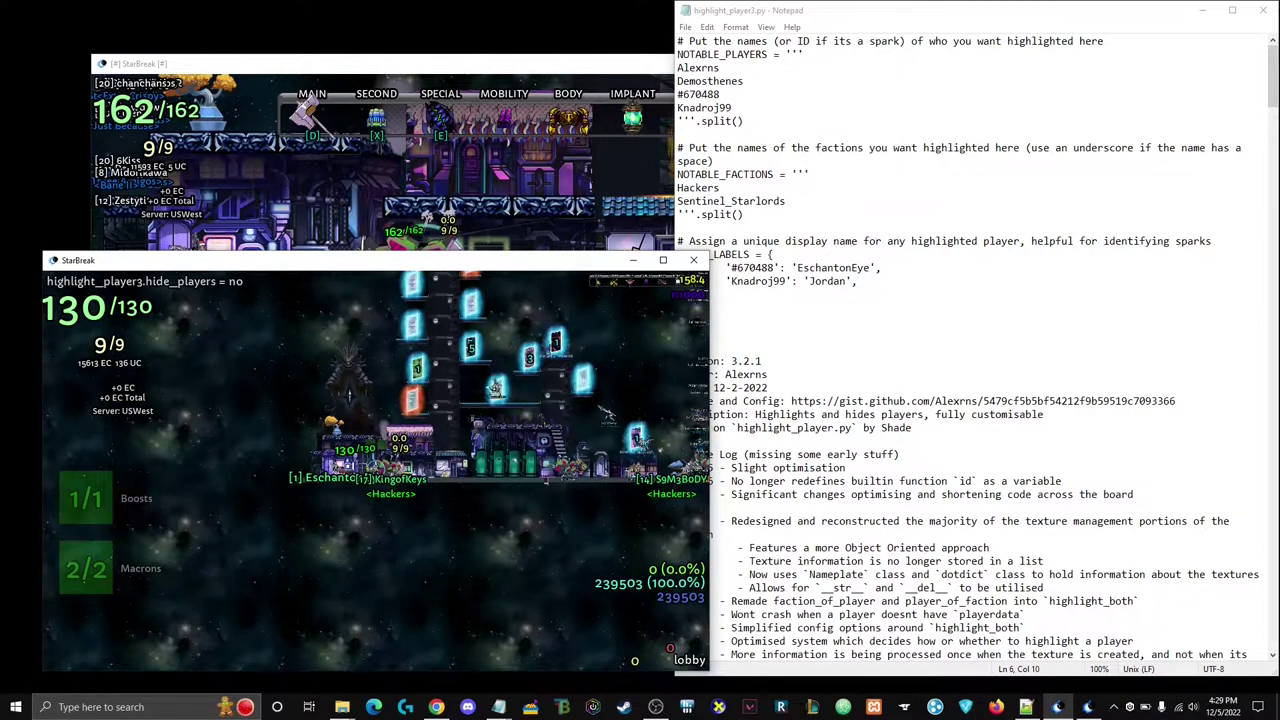
- Clear Hackers from NOTABLE_FACTIONS, add the nearby lobby player's name to the end of NOTABLE_PLAYERS, and save the file
left_click(727, 188)
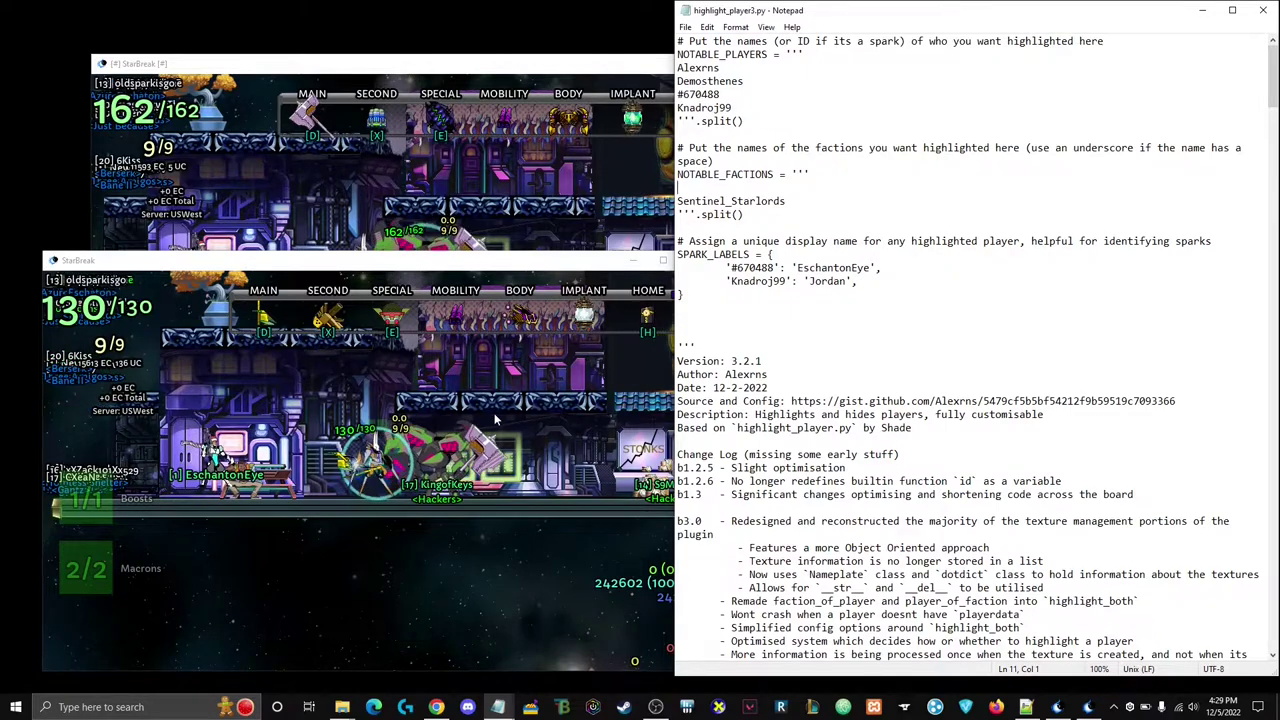
left_click(800, 216)
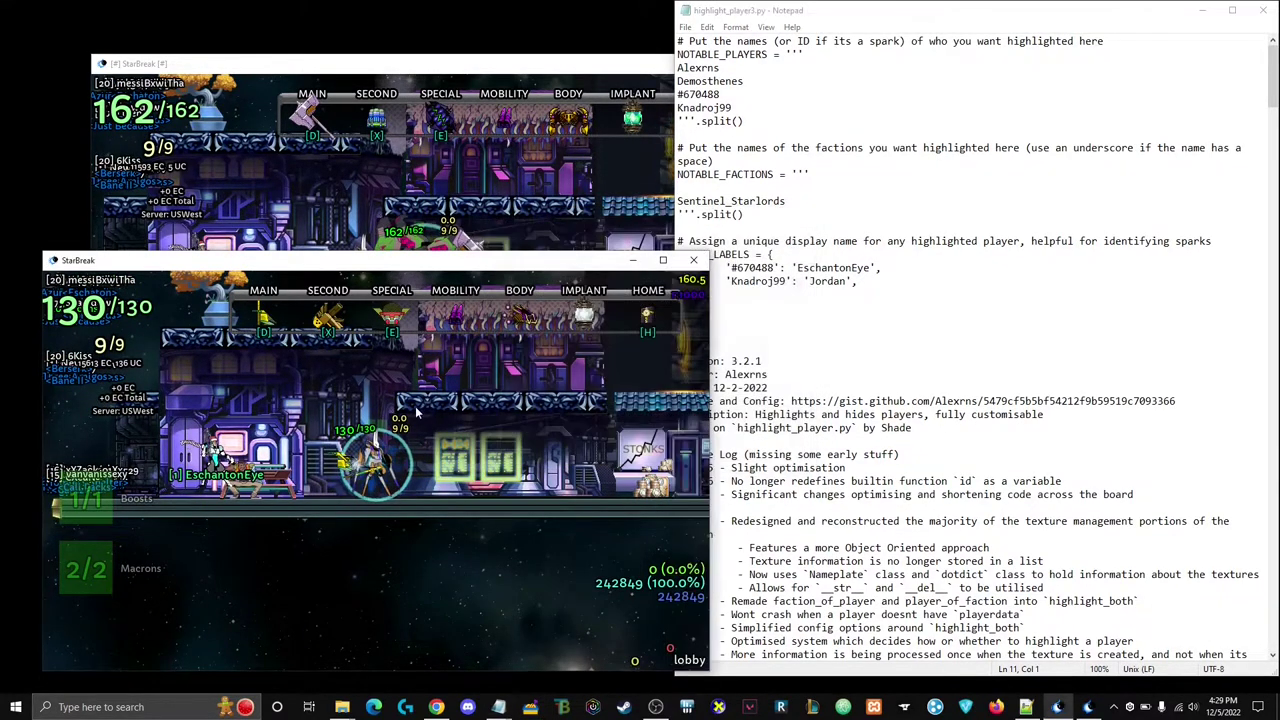
left_click(750, 107)
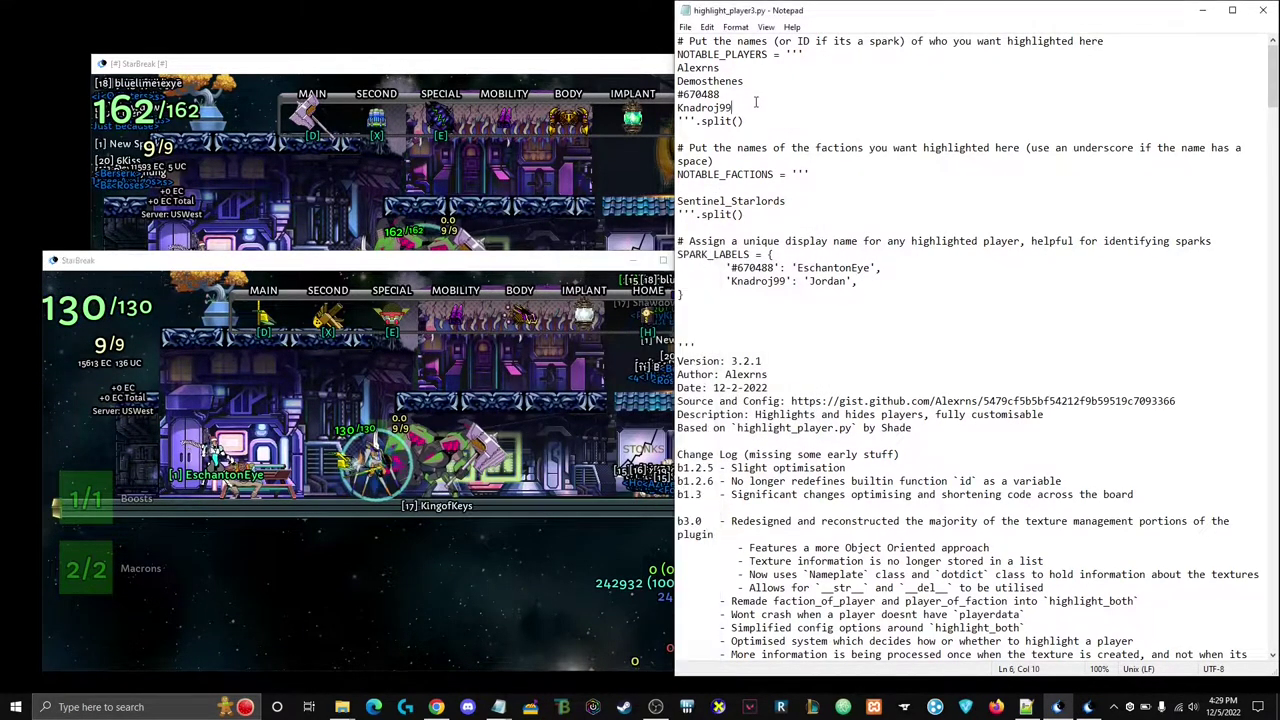
key("Return")
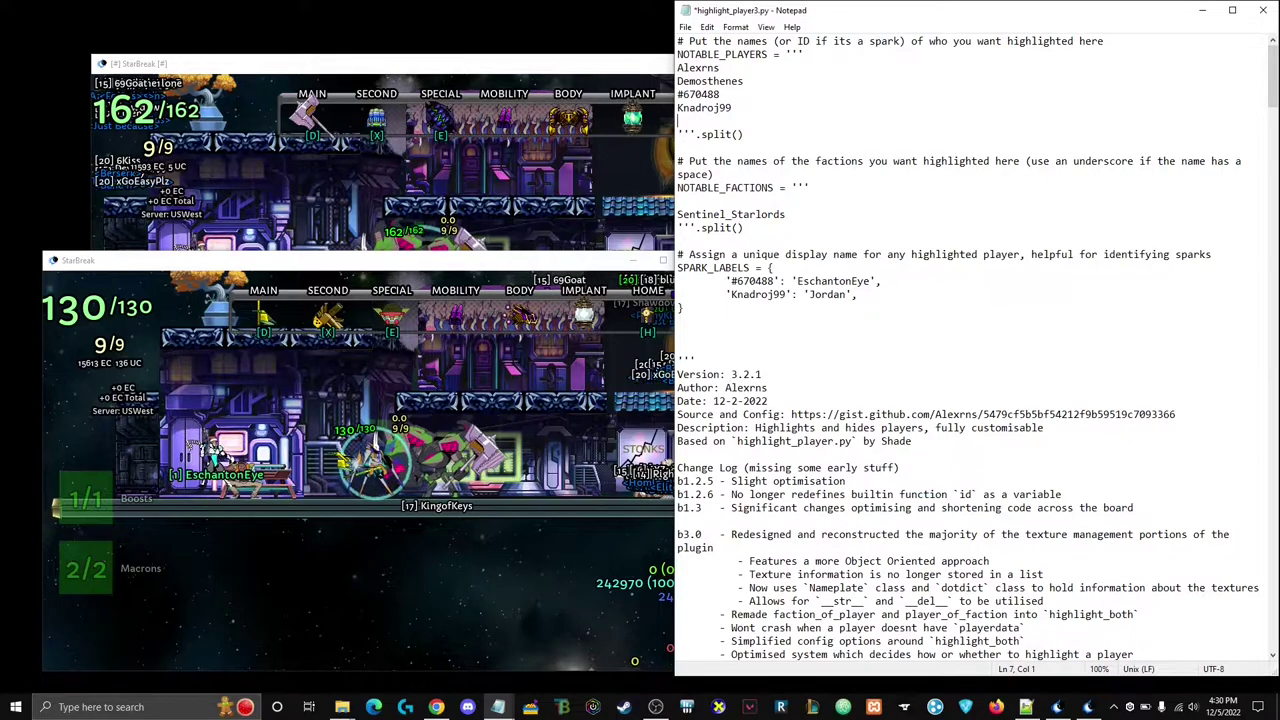
type("KingofK")
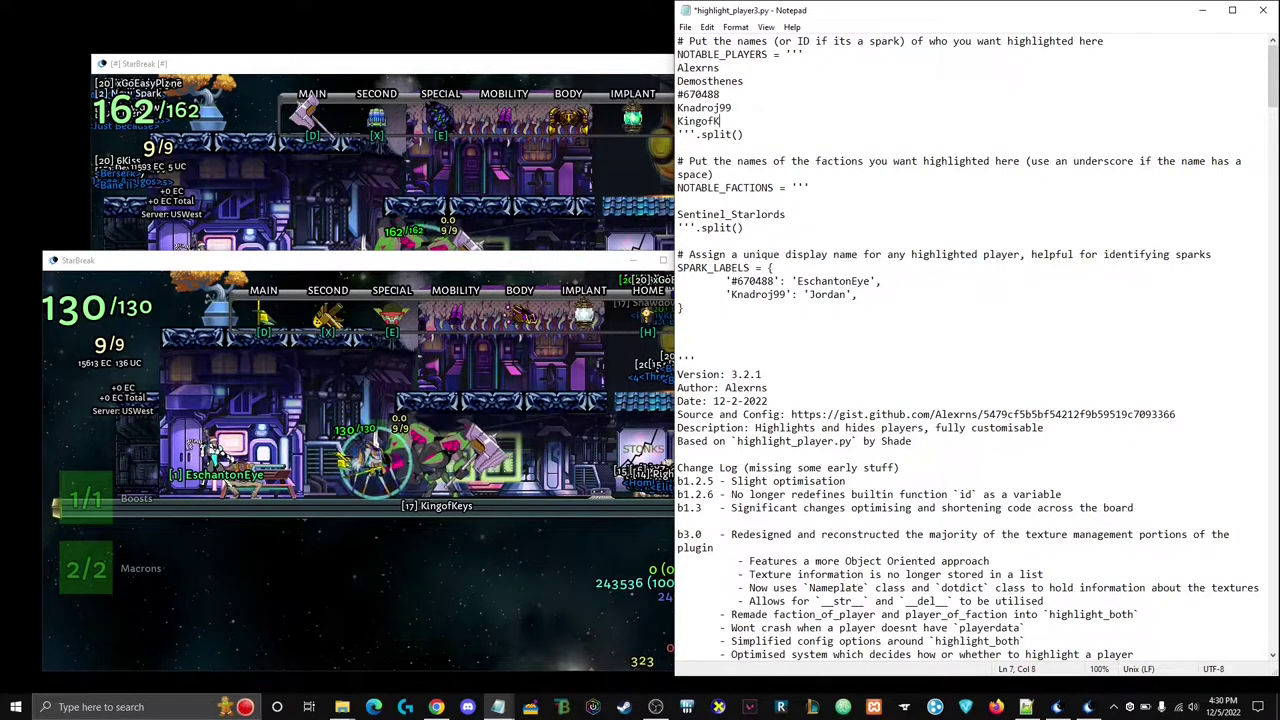
type("eys")
key("ctrl+s")
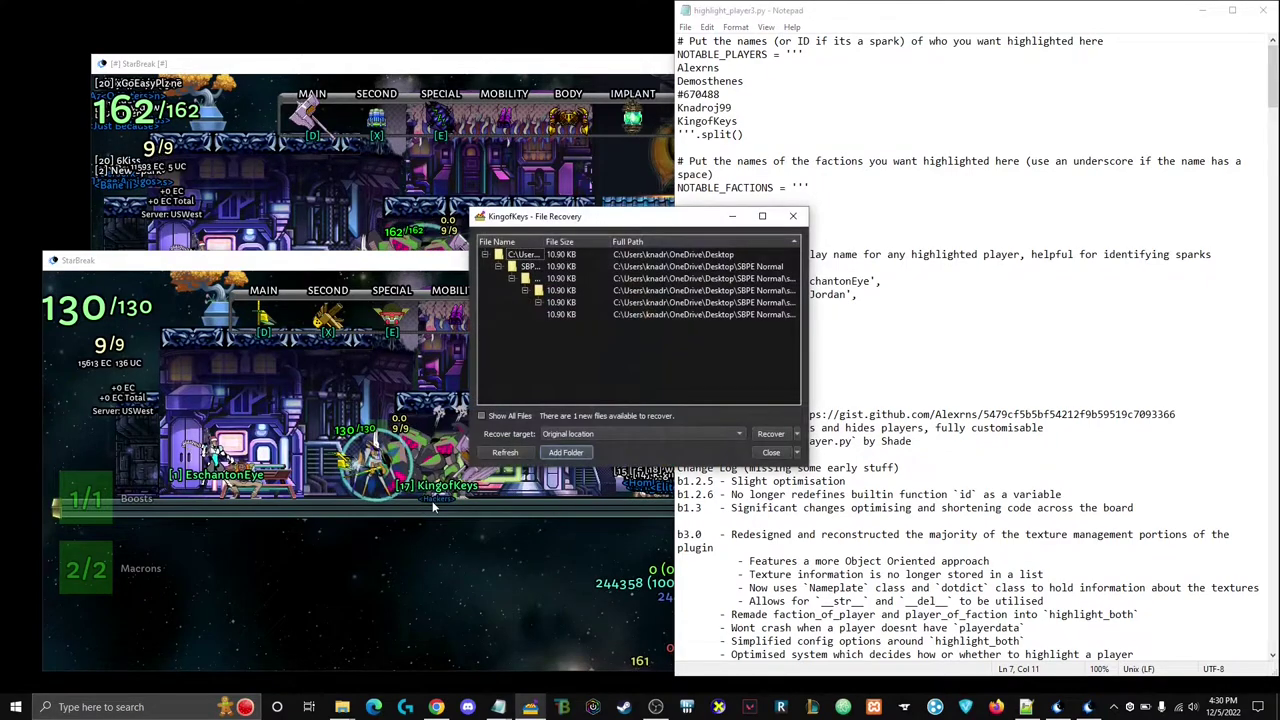
left_click(793, 216)
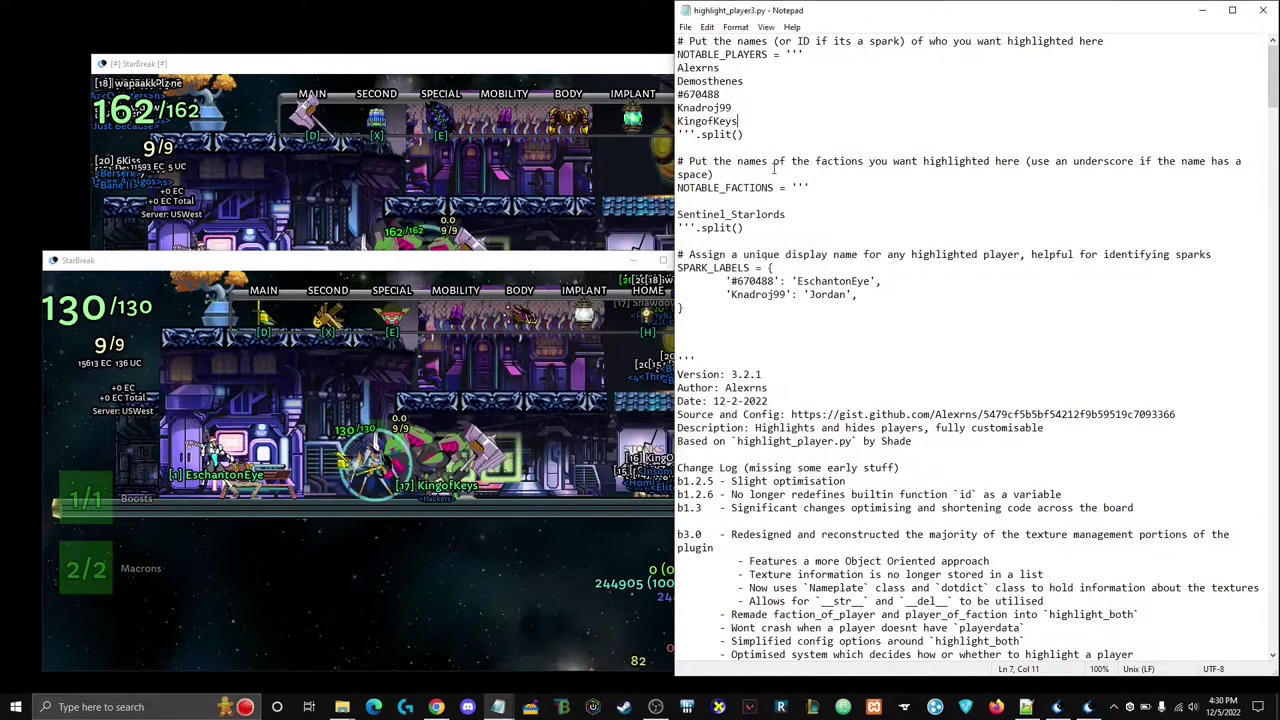
- Put Hackers back on the empty line in NOTABLE_FACTIONS, save highlight_player3.py, and dismiss the File Recovery dialog
left_click_drag(738, 121, 679, 128)
key("Right")
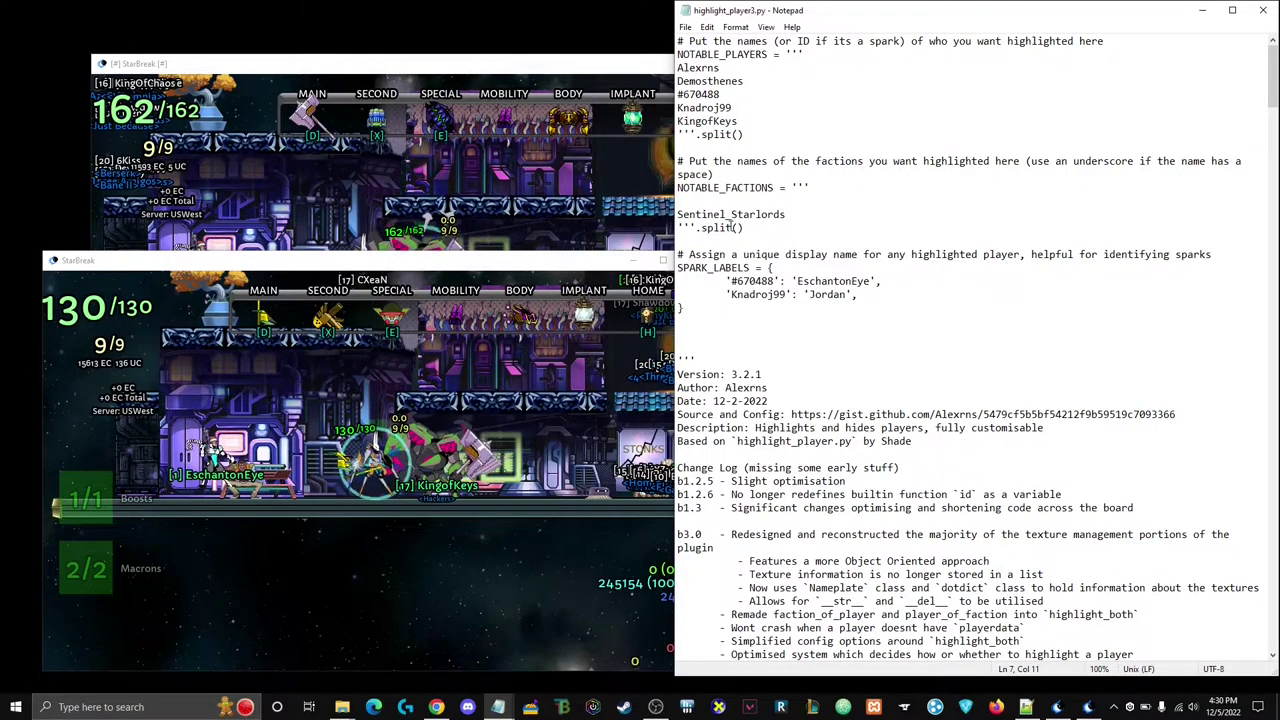
left_click(680, 201)
type("Hackers")
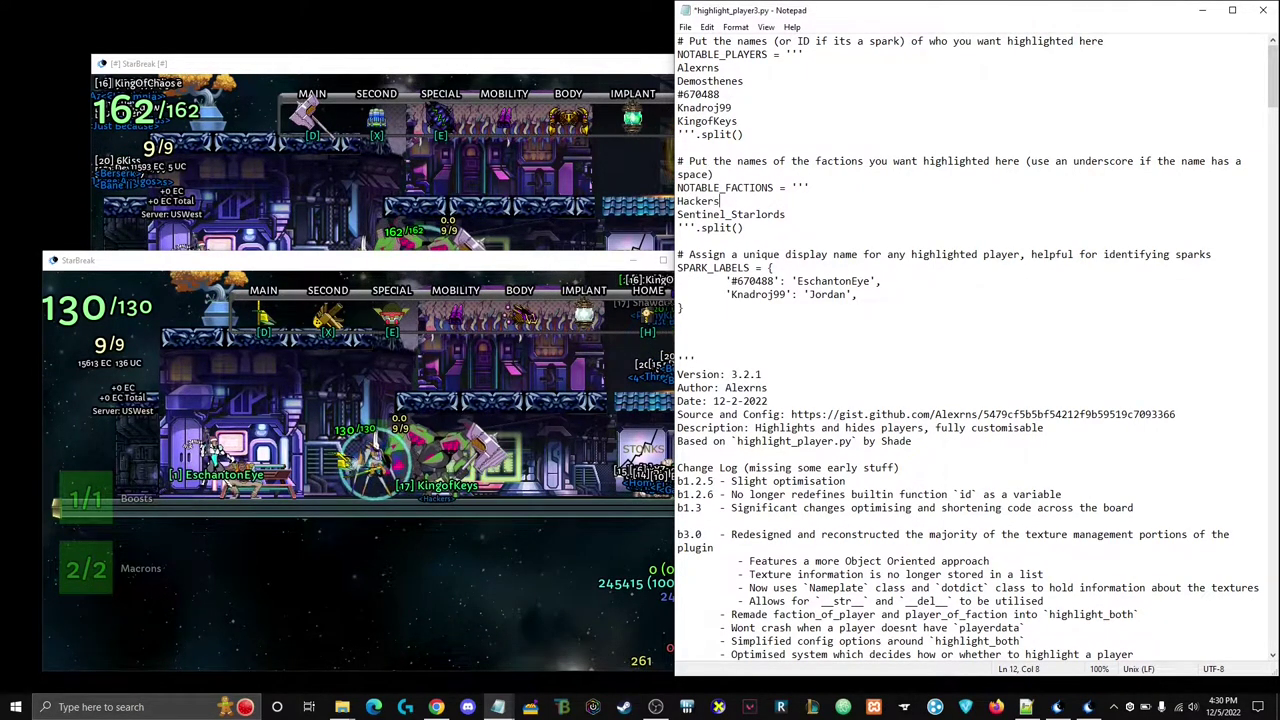
key("Return")
key("BackSpace")
key("ctrl+s")
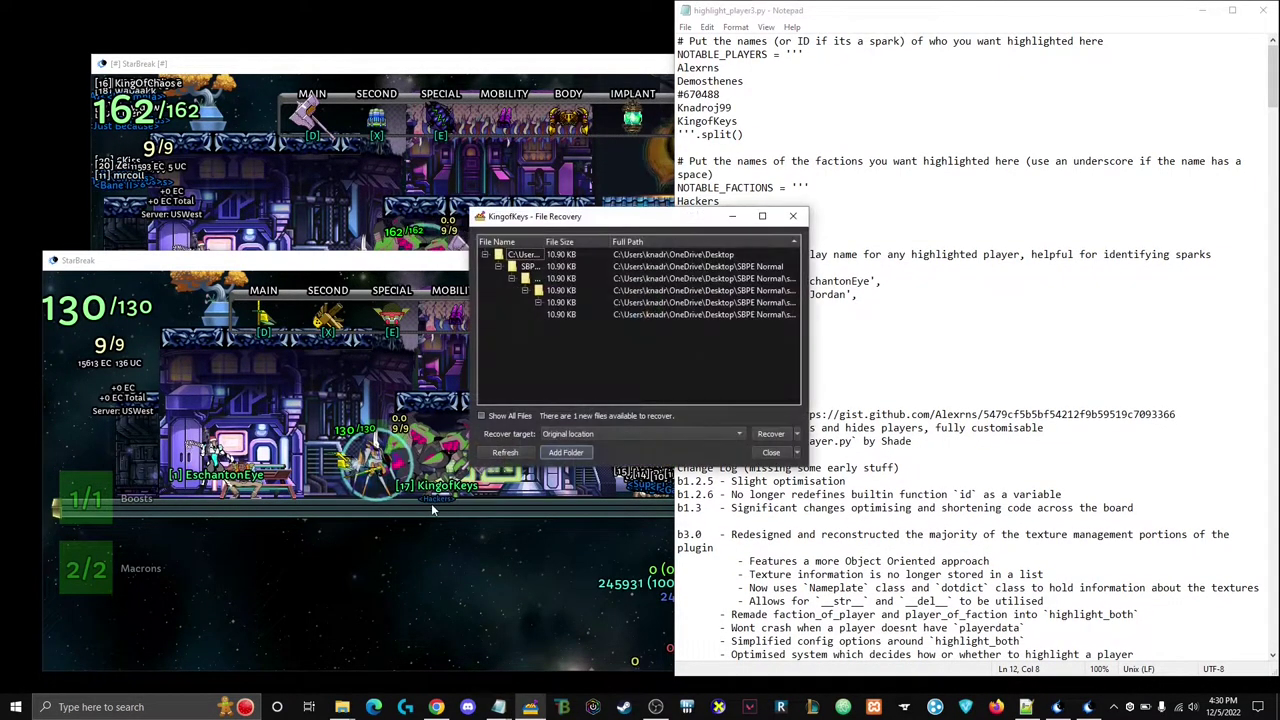
left_click(791, 217)
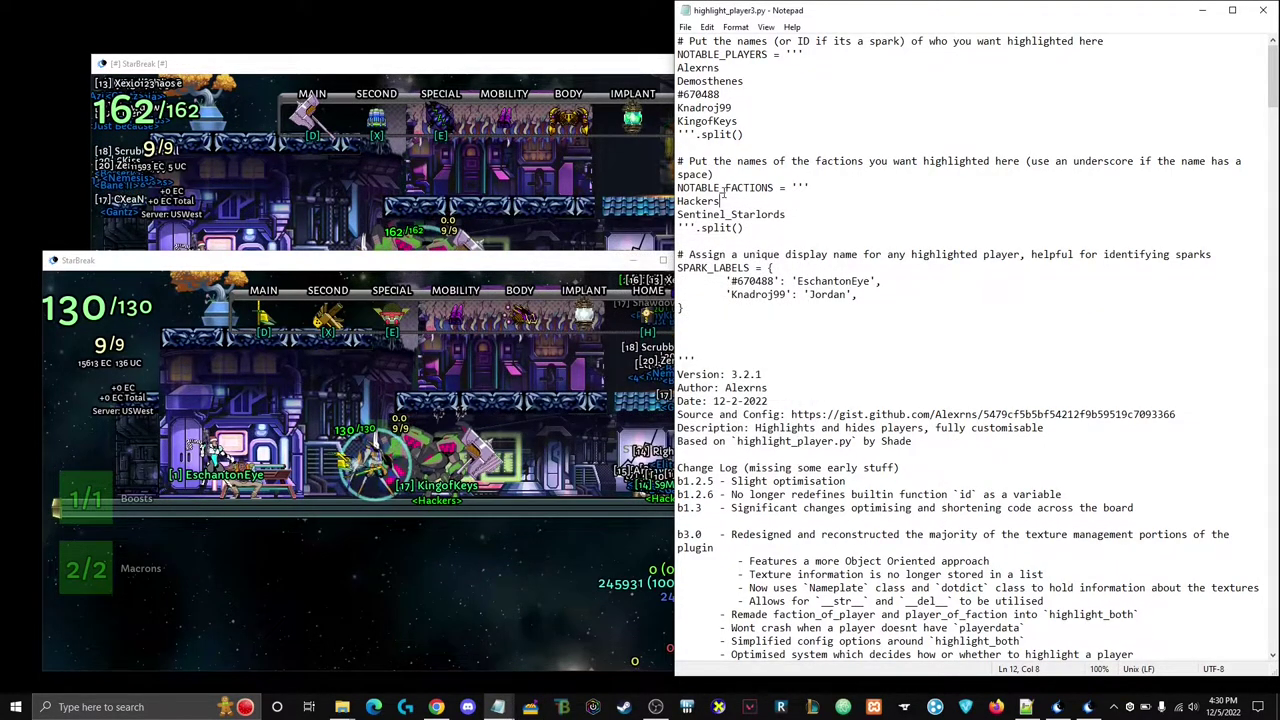
- Delete the Hackers line from NOTABLE_FACTIONS so that only Sentinel_Starlords is listed
key("shift+Home")
key("BackSpace")
key("BackSpace")
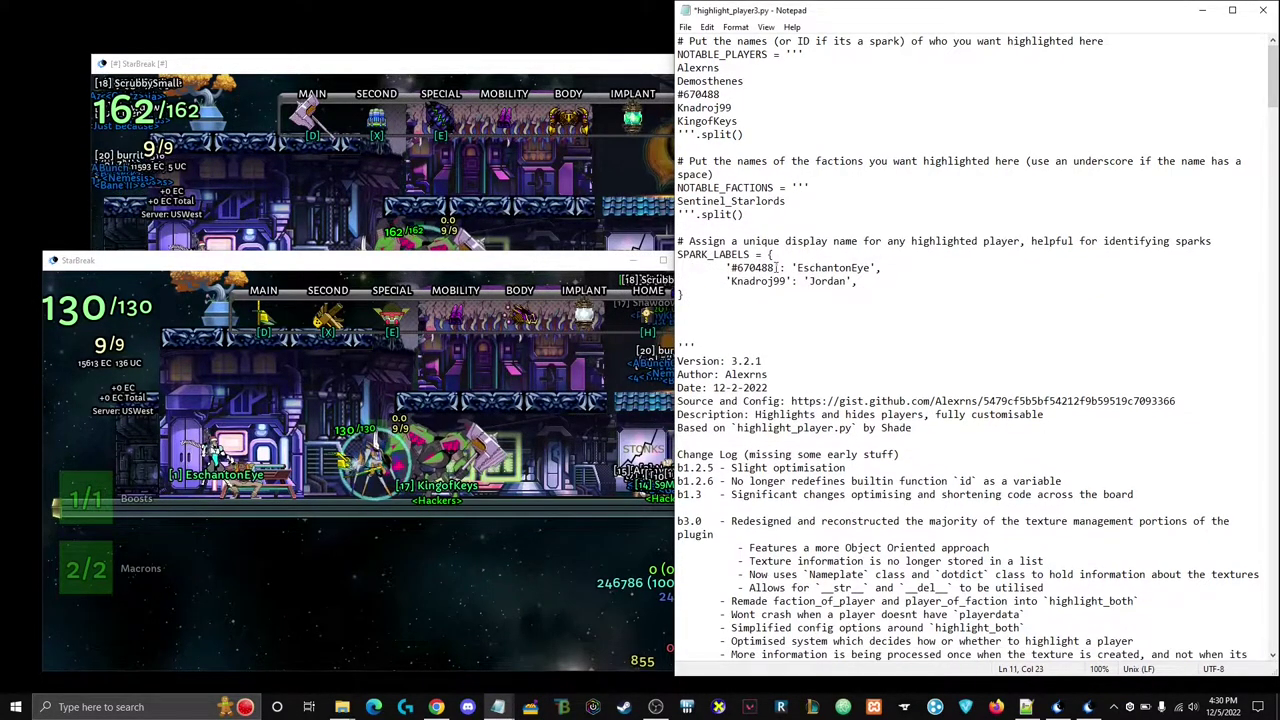
left_click_drag(726, 281, 860, 282)
left_click(889, 271)
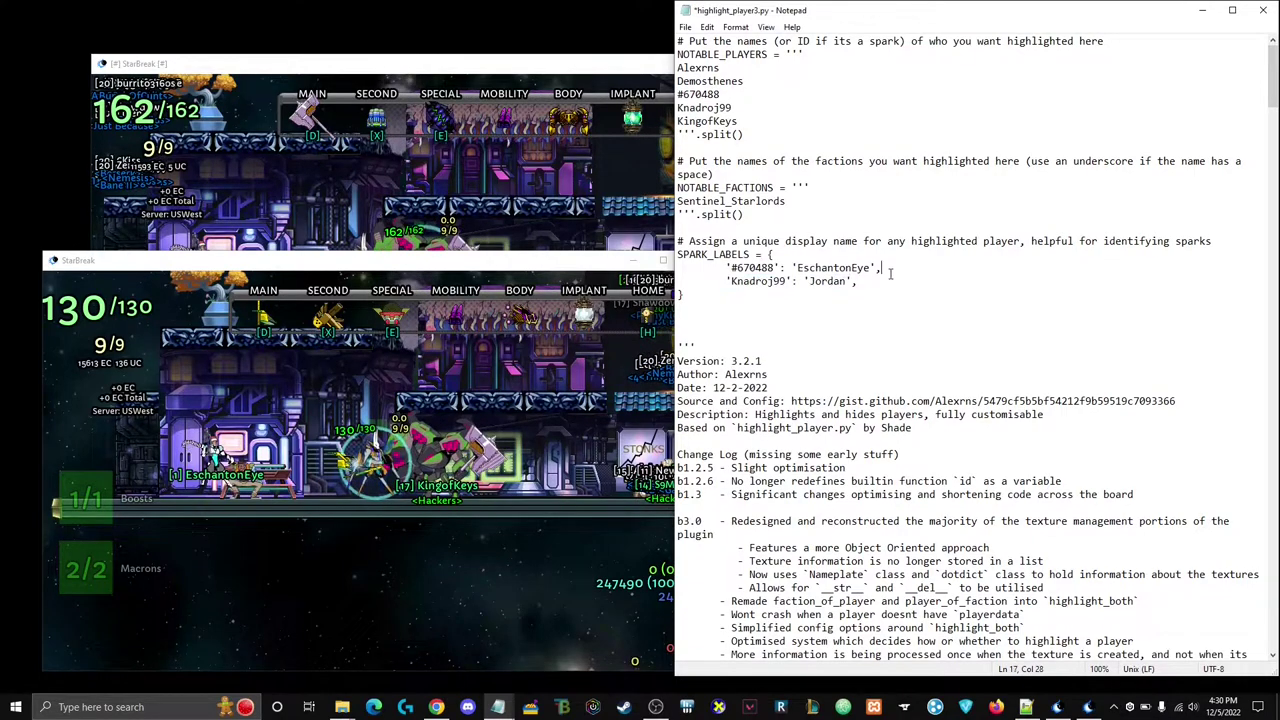
left_click(732, 94)
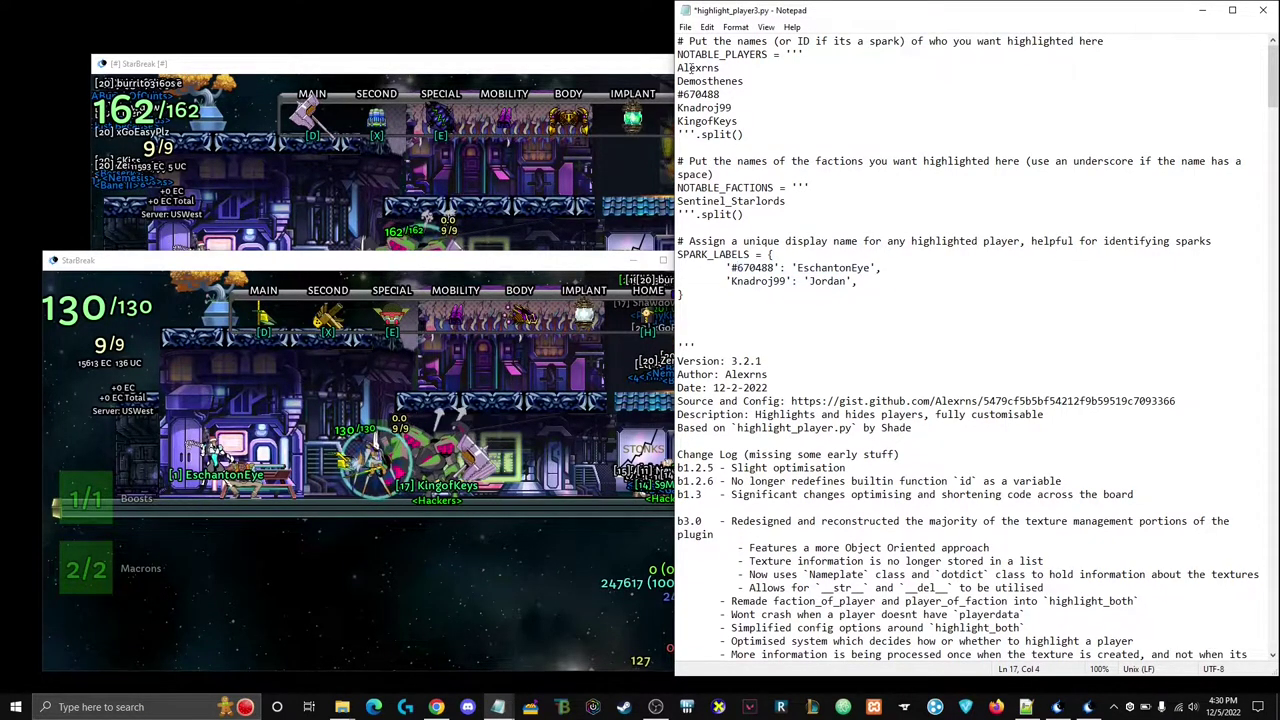
- Delete the level 20 lobby player's name from NOTABLE_PLAYERS, save highlight_player3.py, and check that player's nameplate in the rear StarBreak window
key("shift+Home")
left_click(732, 94)
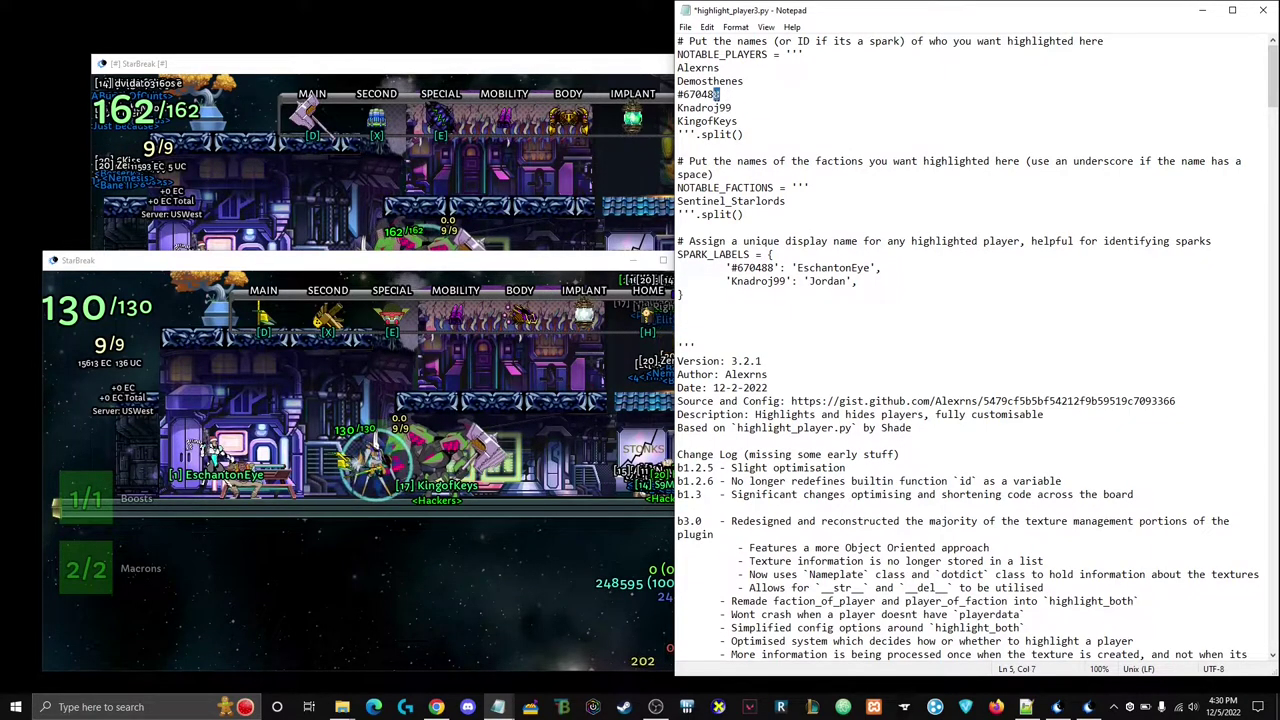
left_click(748, 110)
key("shift+Home")
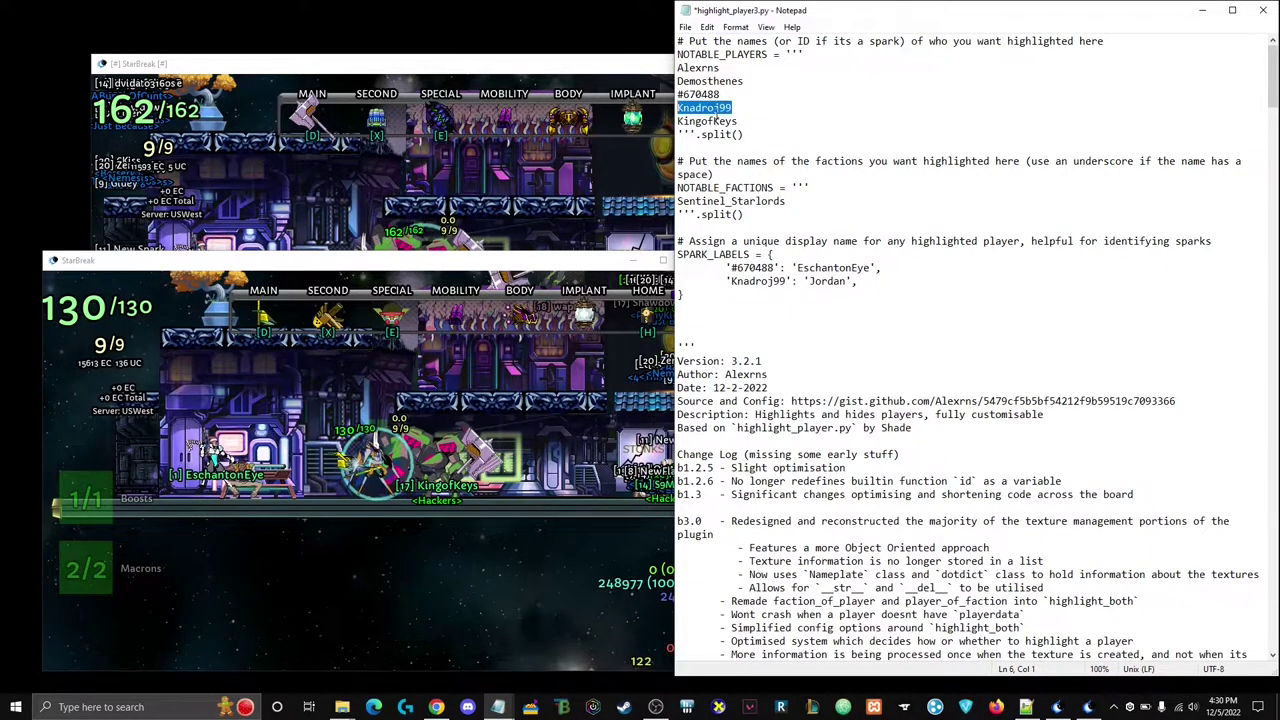
key("BackSpace")
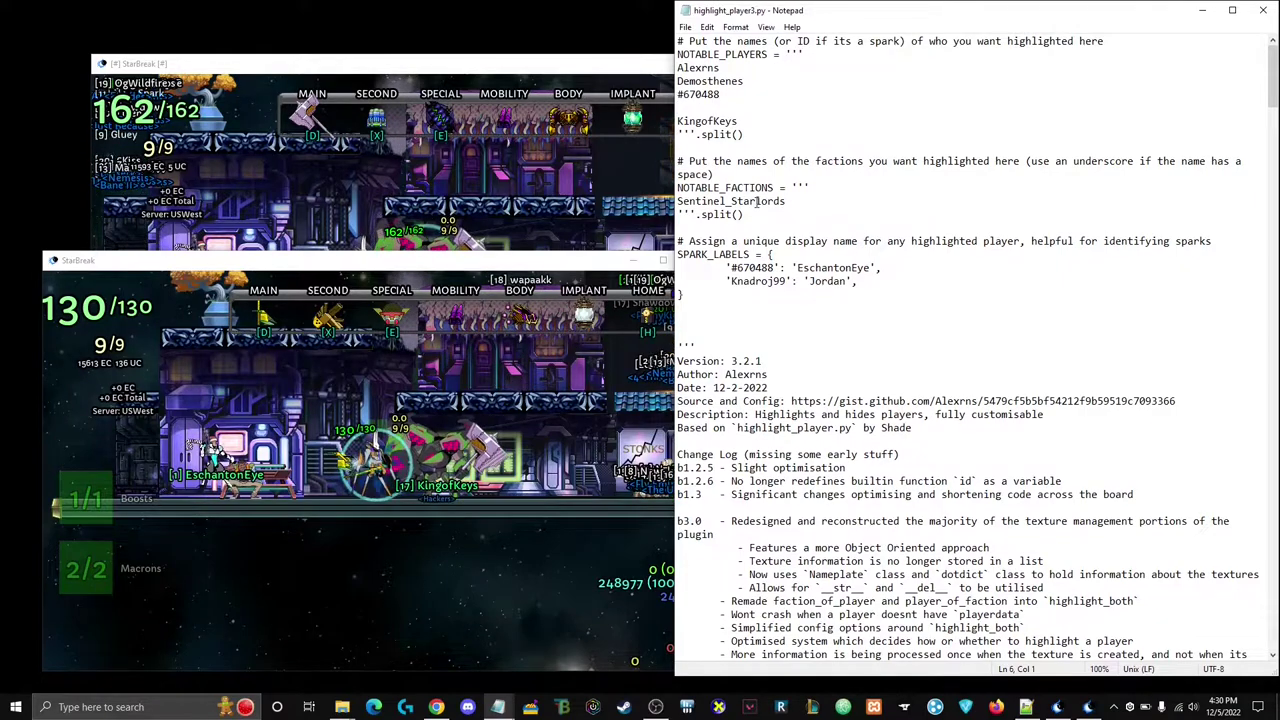
left_click(500, 226)
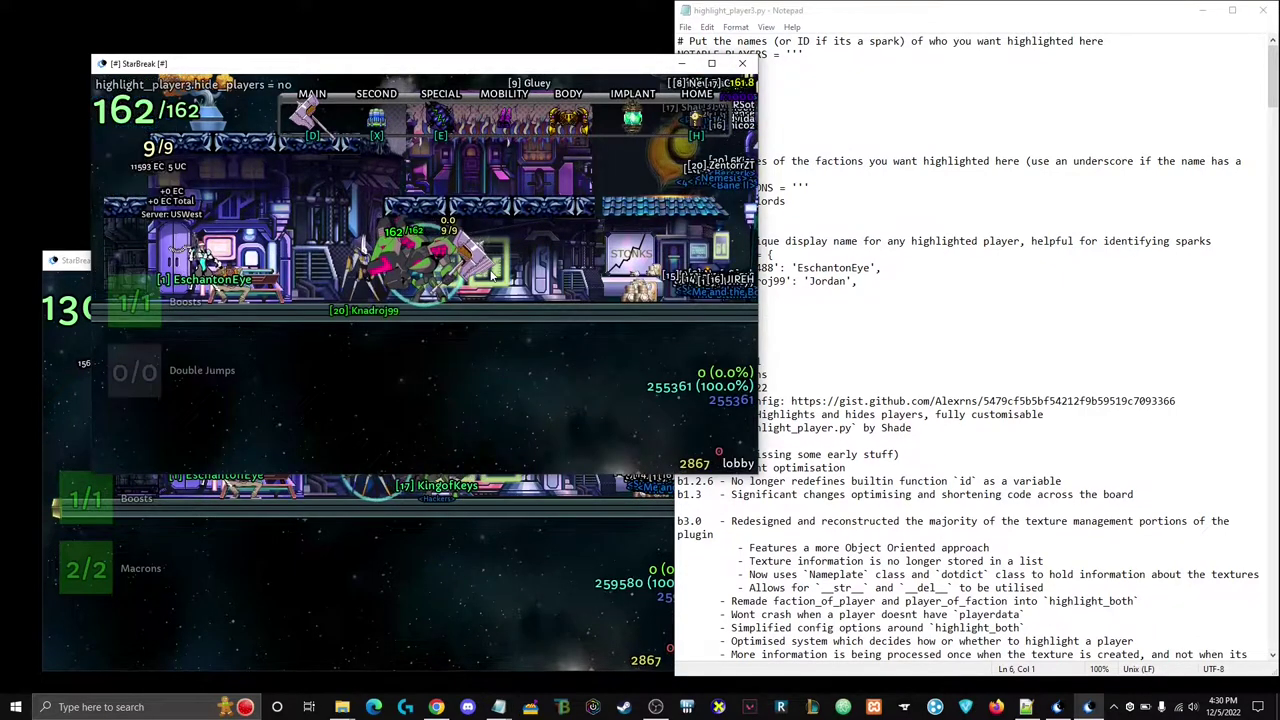
left_click(847, 295)
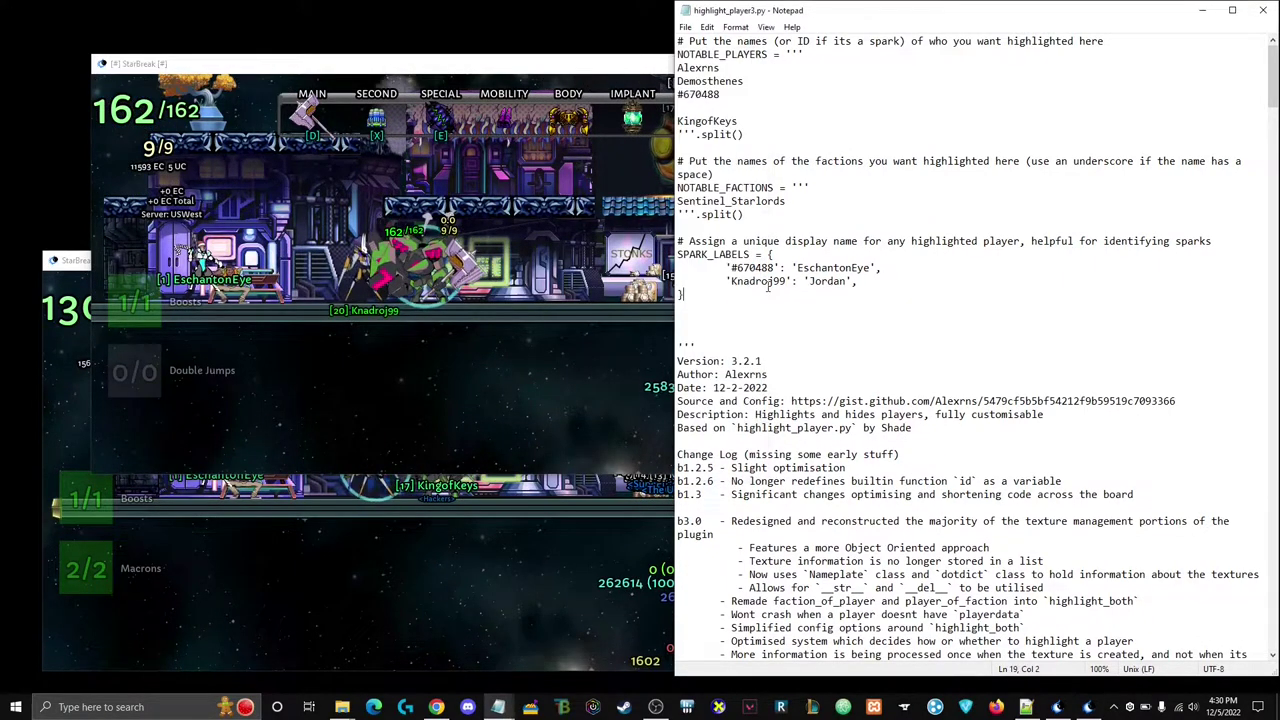
- Restore the deleted player name on the empty line between #670488 and the last NOTABLE_PLAYERS entry, and save the file
left_click_drag(743, 281, 815, 283)
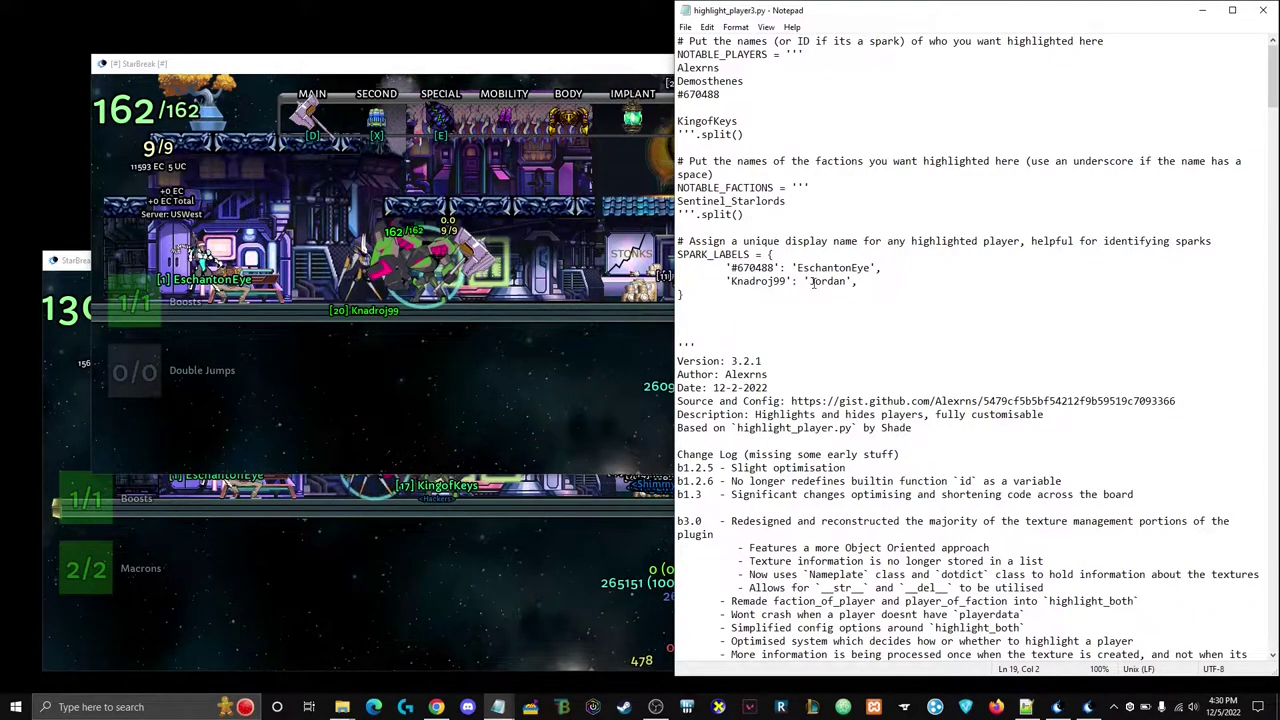
left_click(727, 104)
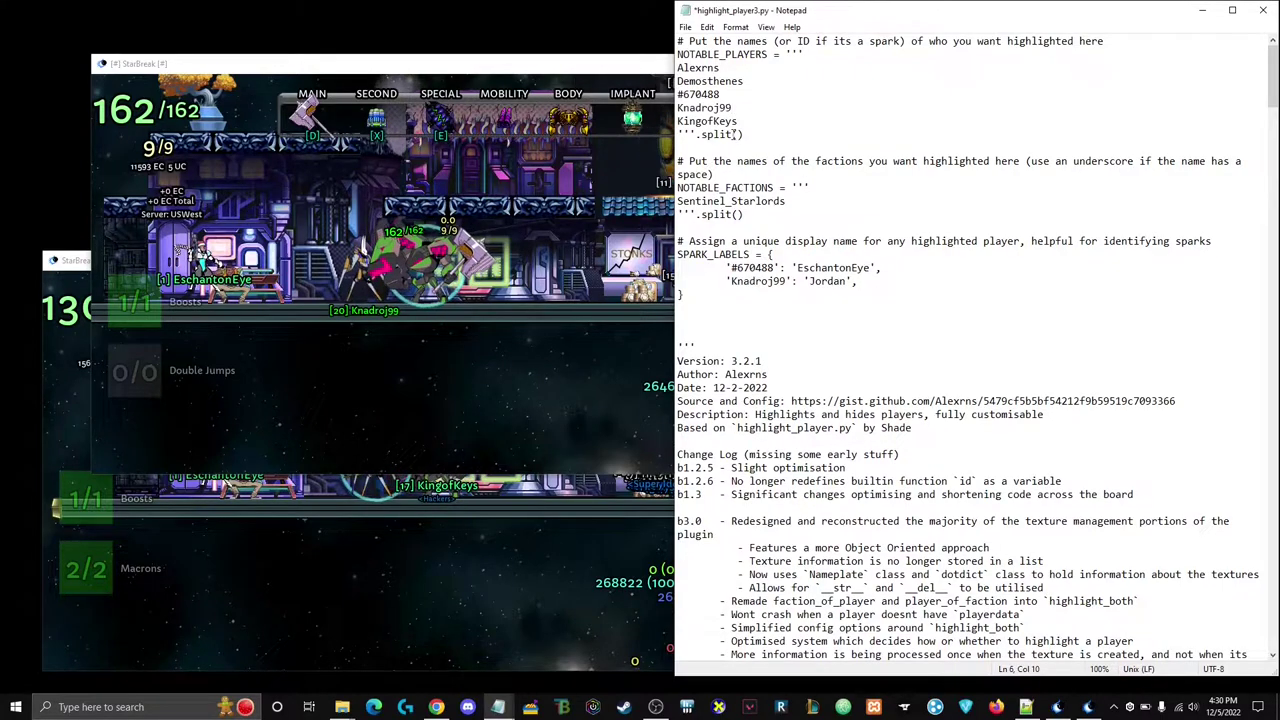
left_click(803, 215)
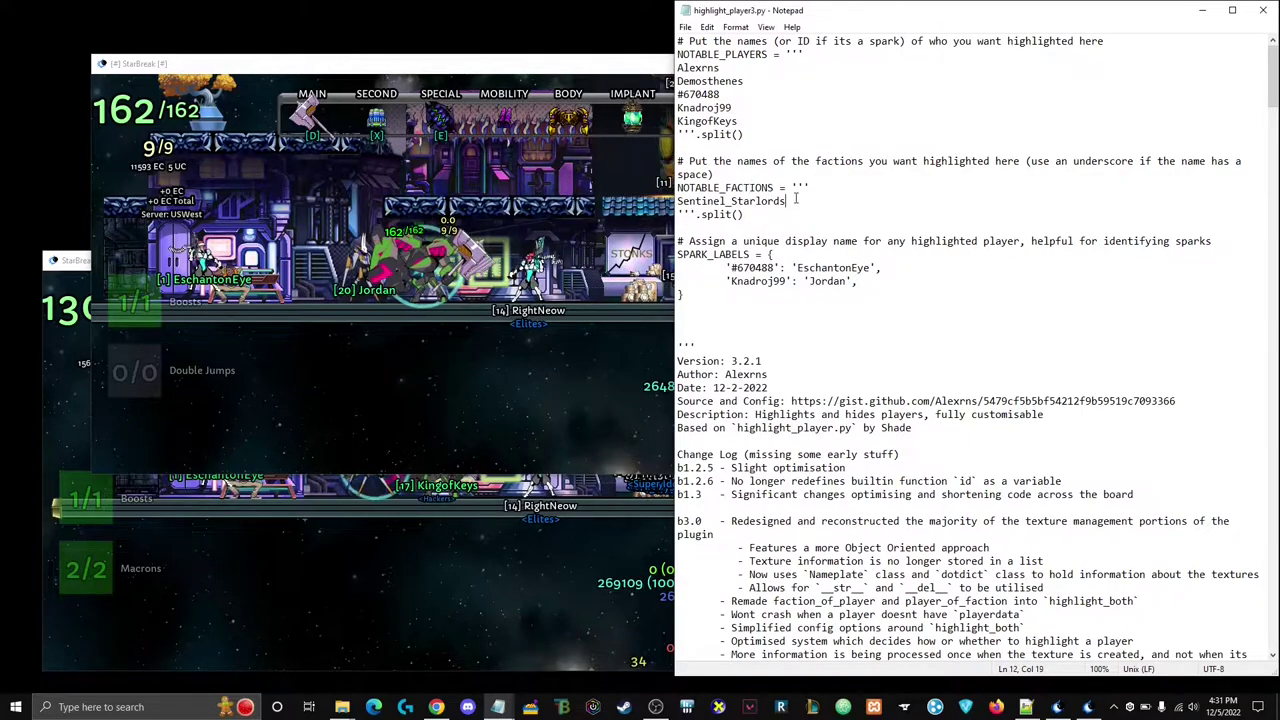
key("Down")
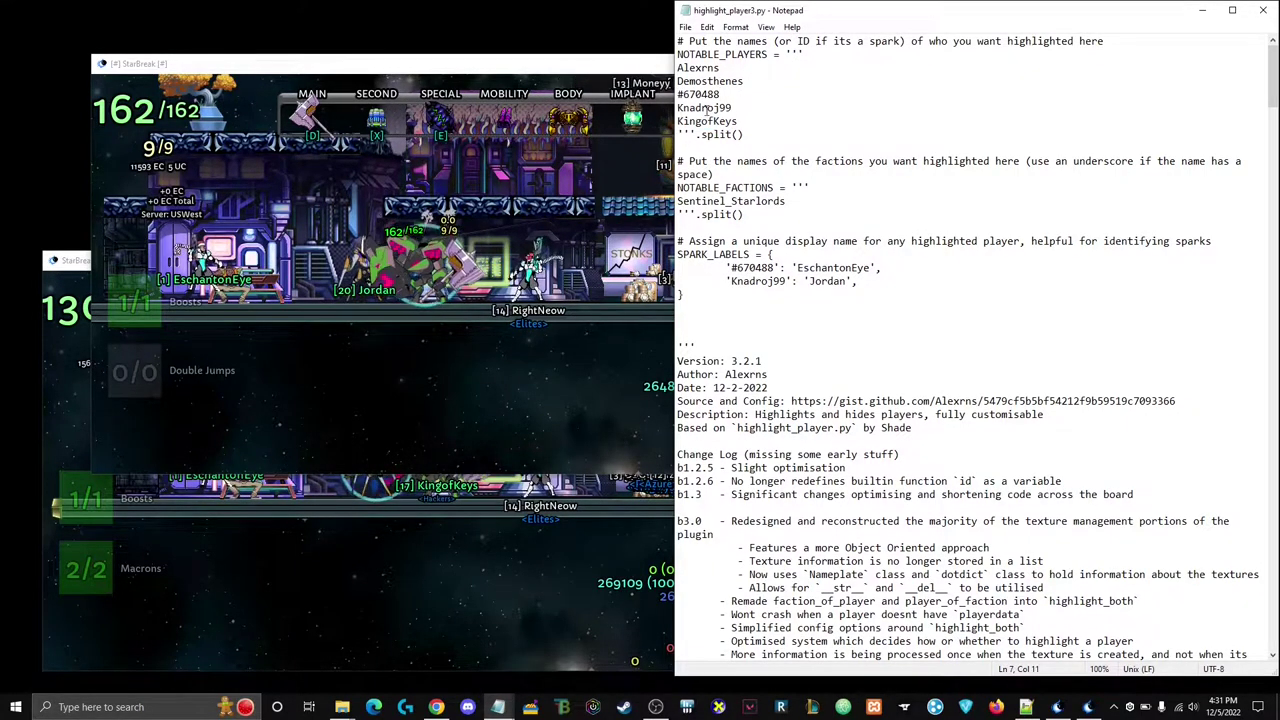
- Remove the indentation before the '#670488' entry in SPARK_LABELS, indent it again with one tab, and save the file
left_click(727, 268)
left_click_drag(773, 267, 882, 267)
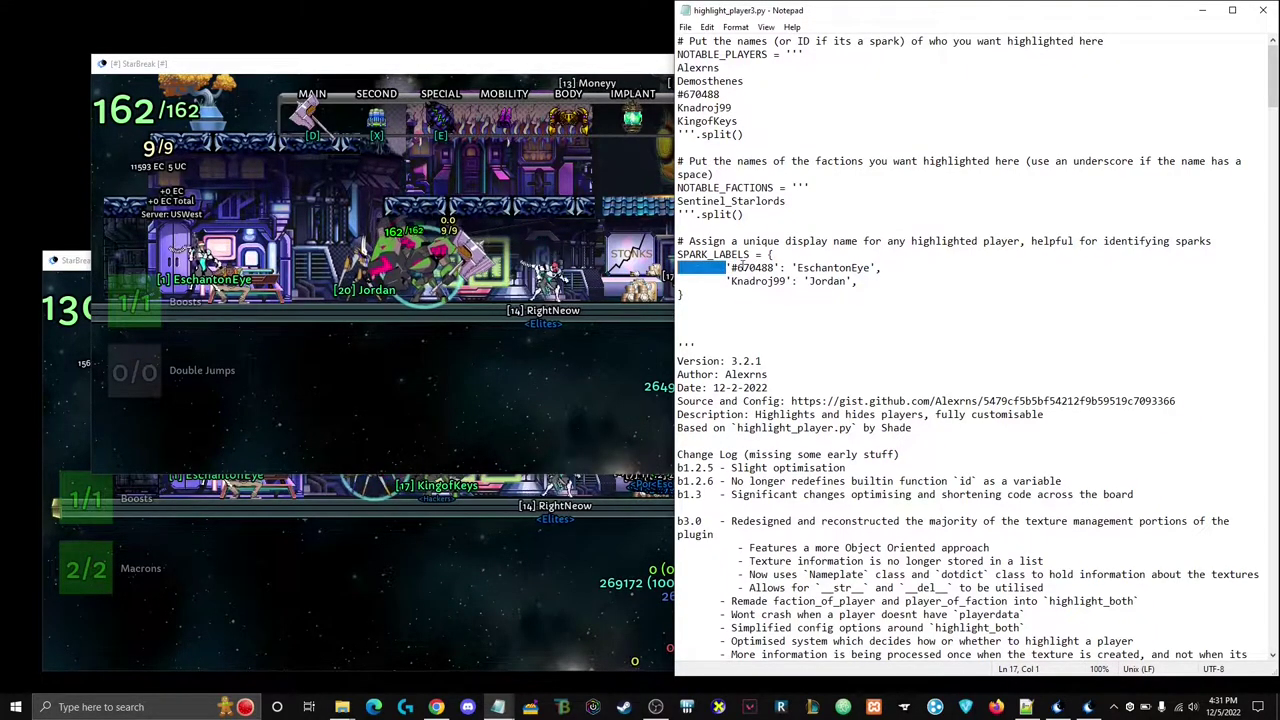
key("BackSpace")
key("Tab")
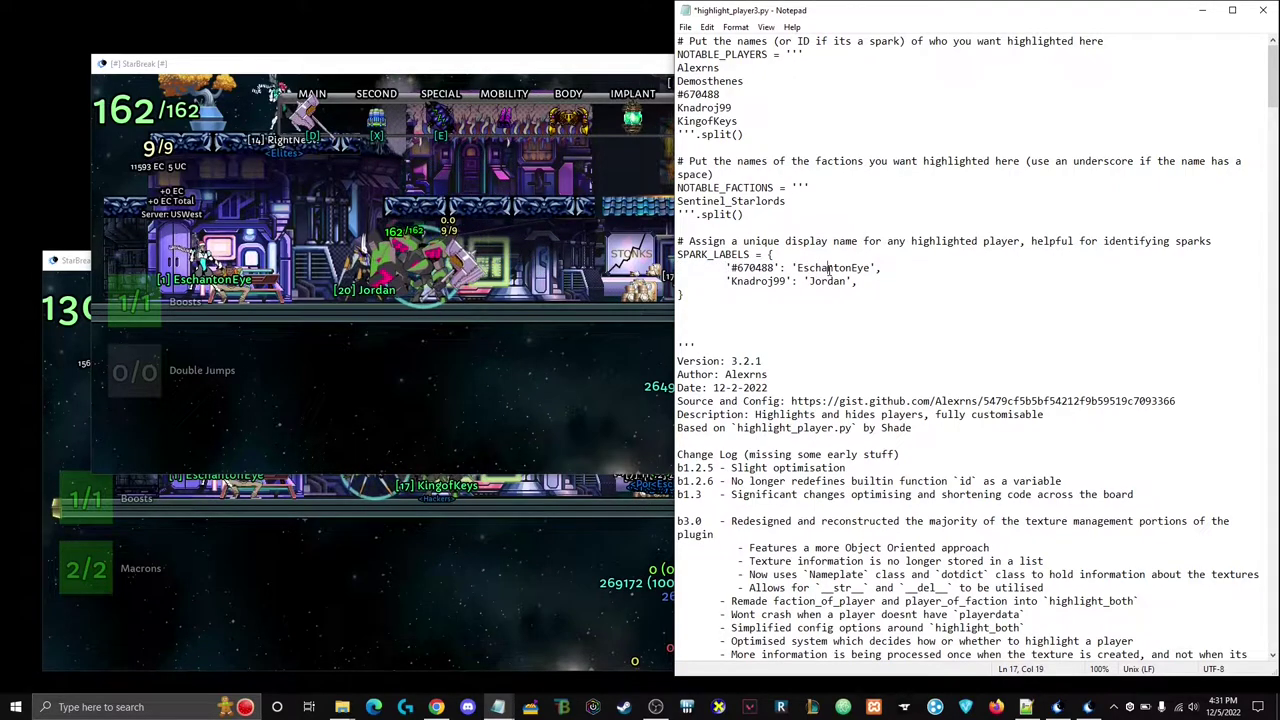
left_click(827, 268)
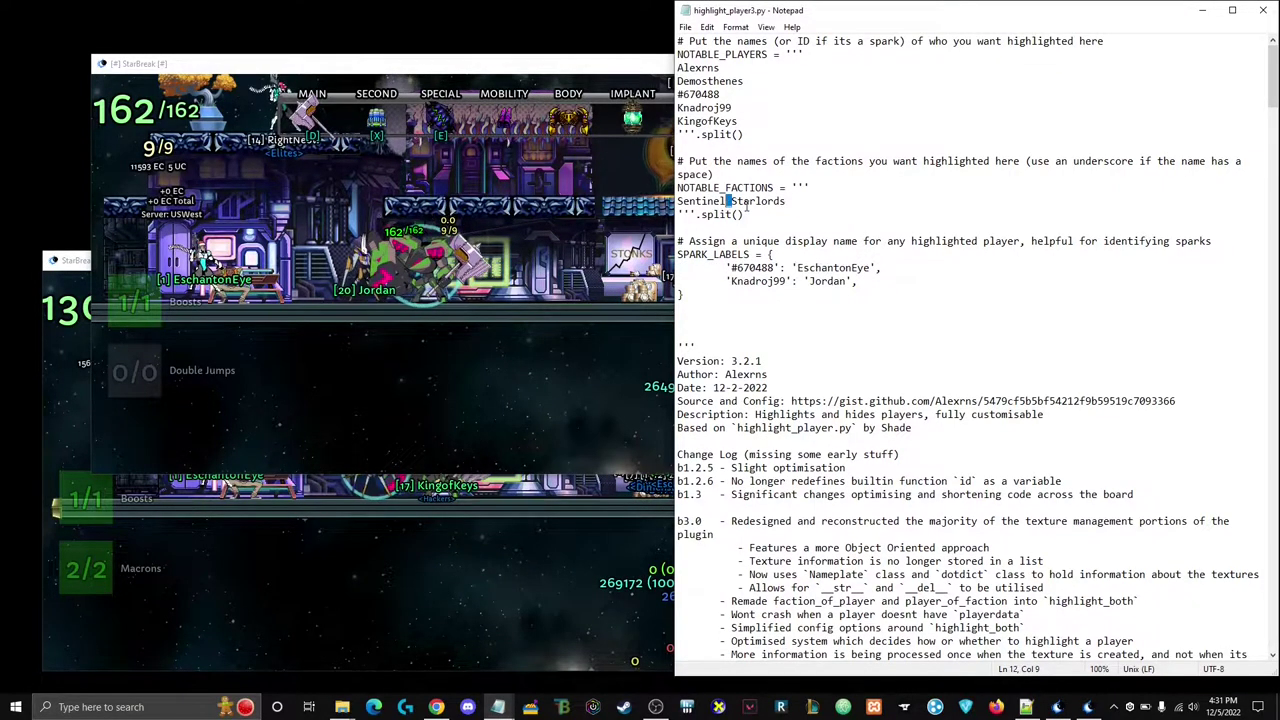
- Review the underscore in Sentinel_Starlords and try adding Hackers, capitalized, on a line above it in NOTABLE_FACTIONS
left_click(795, 217)
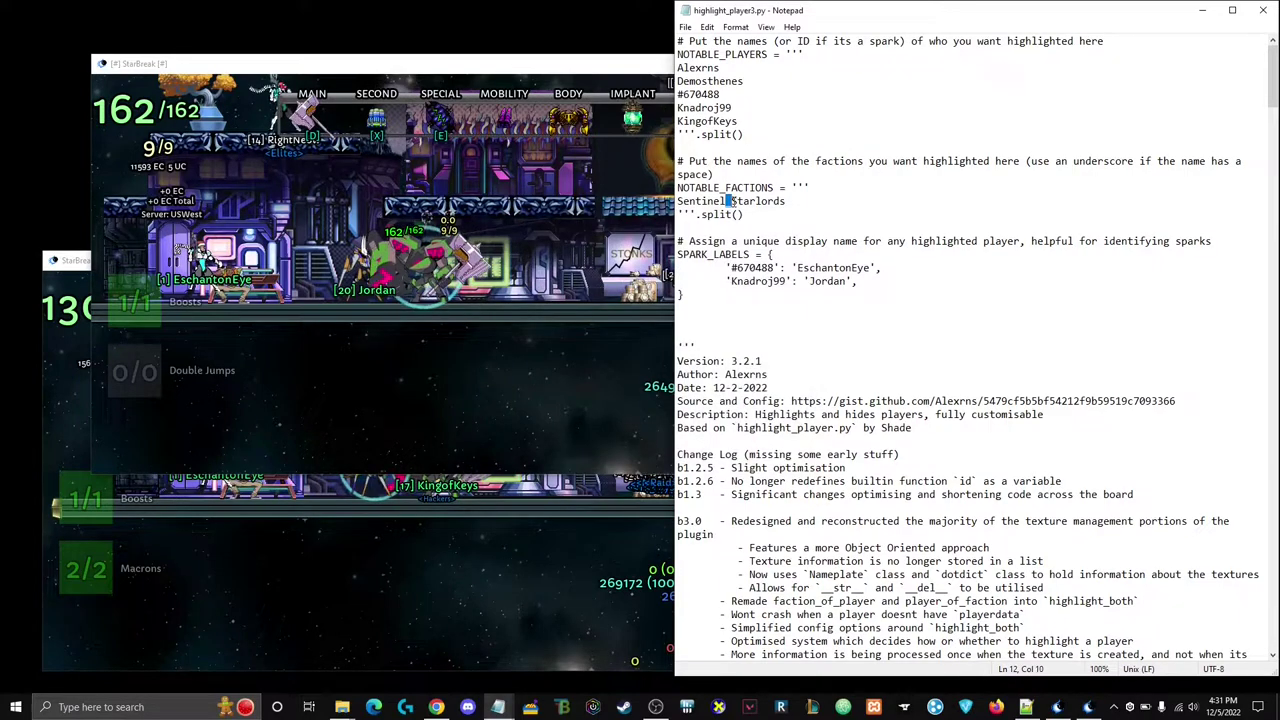
left_click_drag(678, 202, 732, 202)
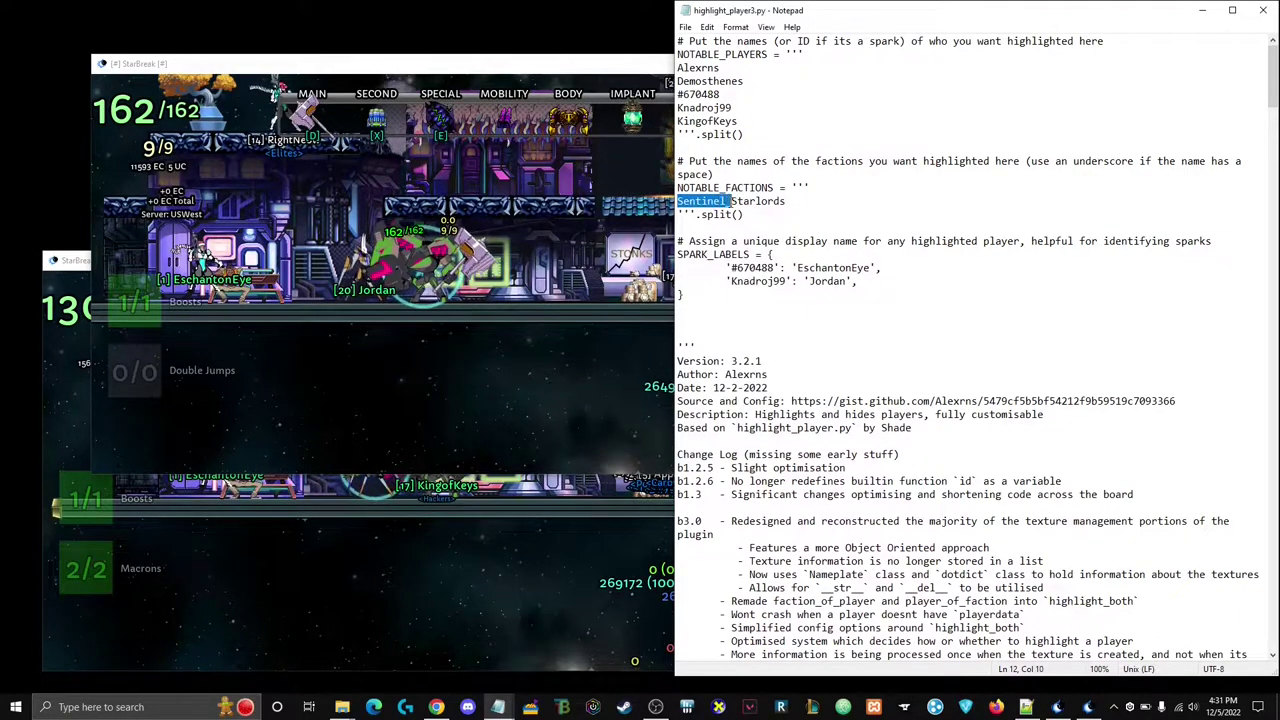
left_click(762, 202)
left_click(820, 188)
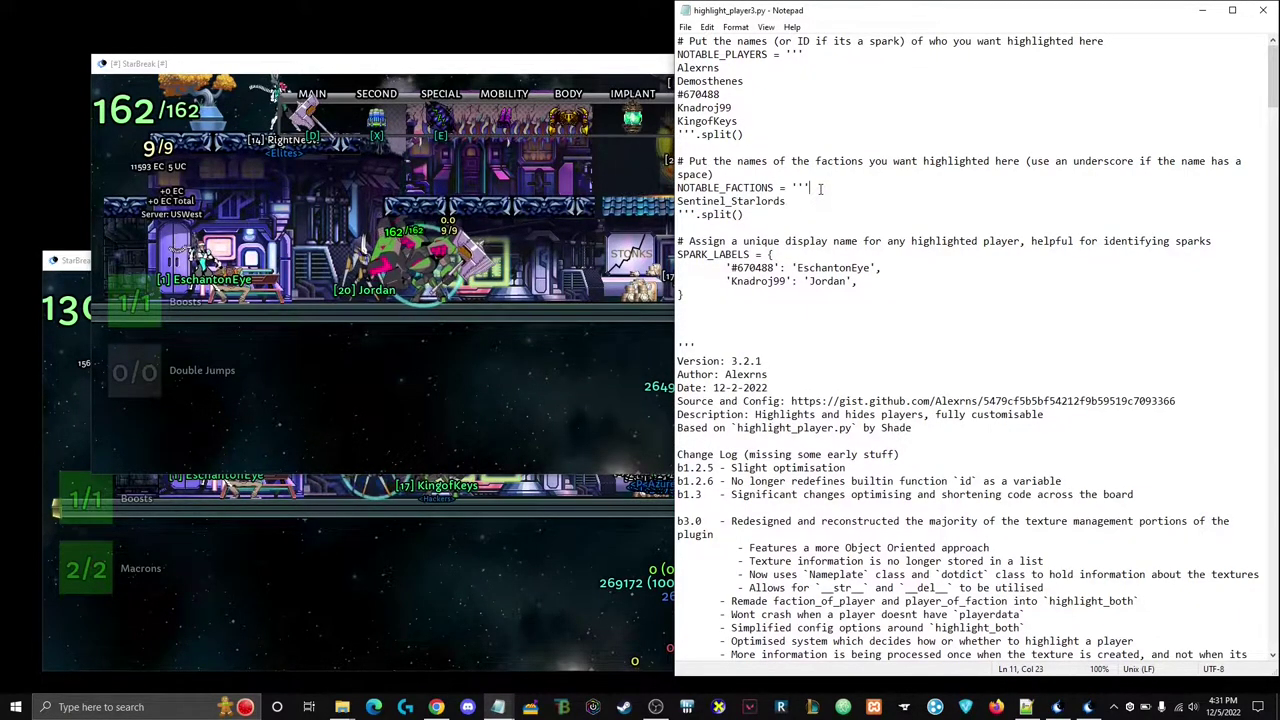
key("Return")
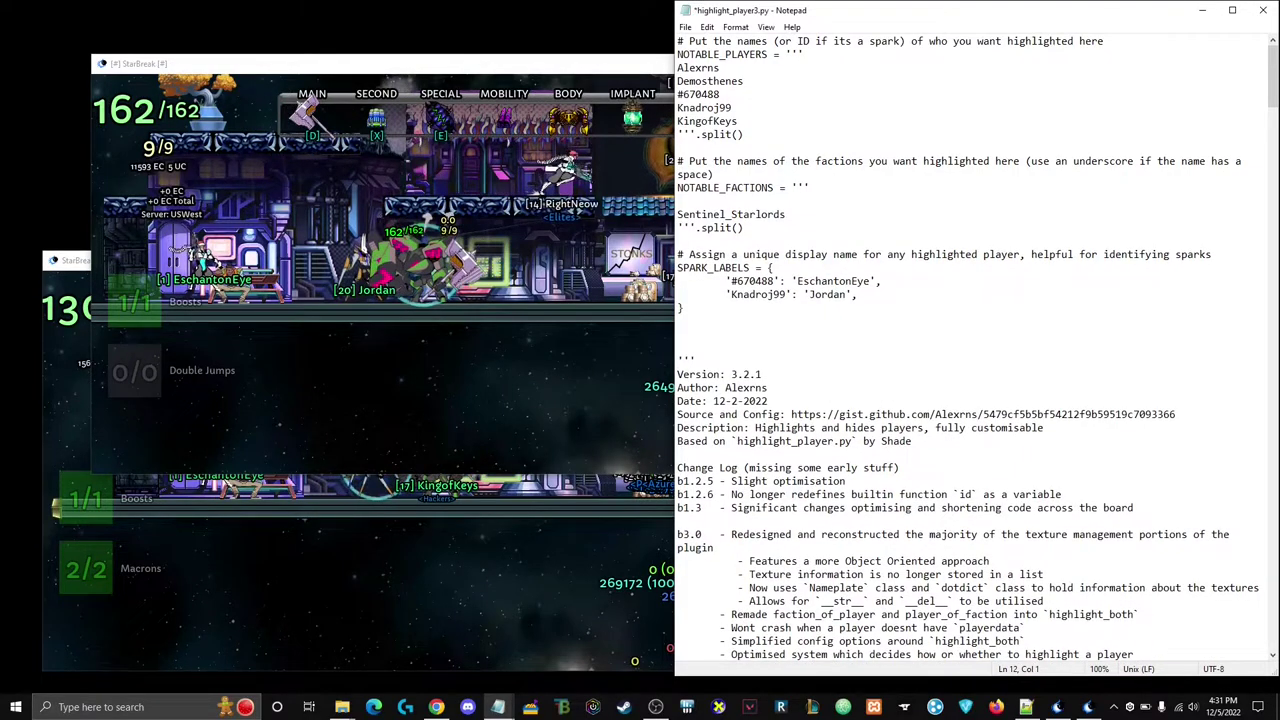
type("hackers")
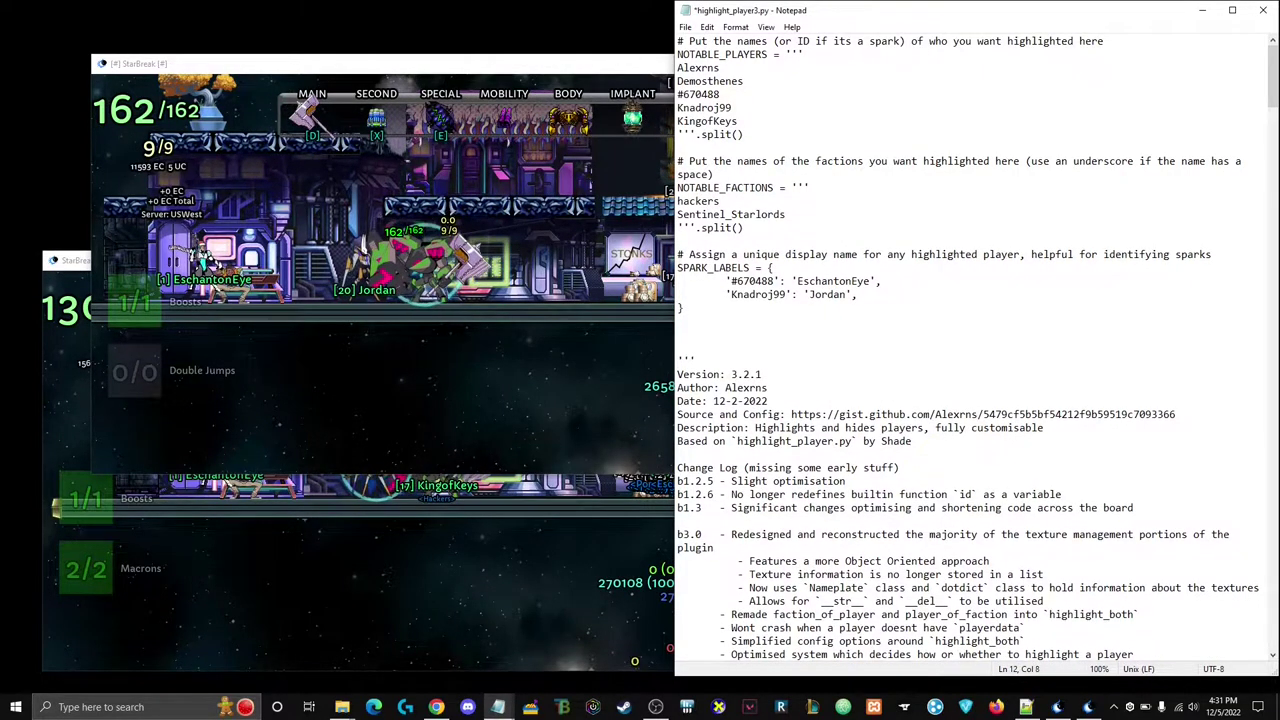
left_click(682, 201)
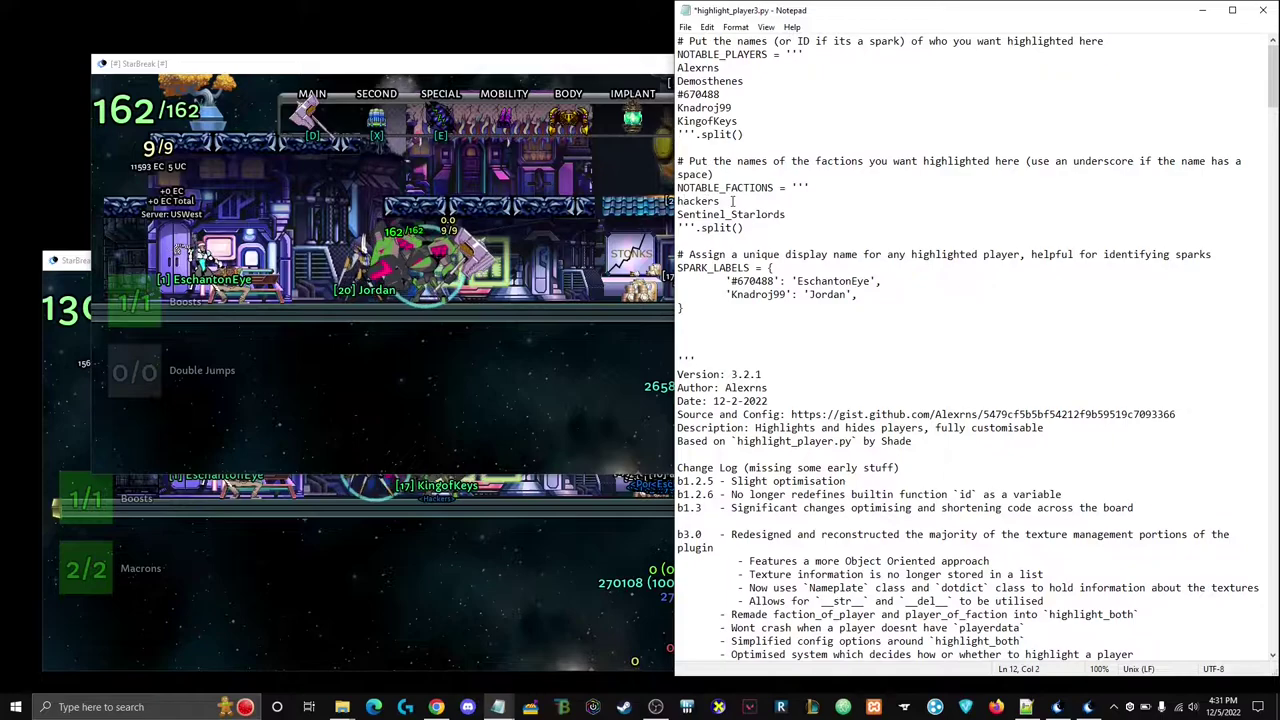
key("BackSpace")
type("H")
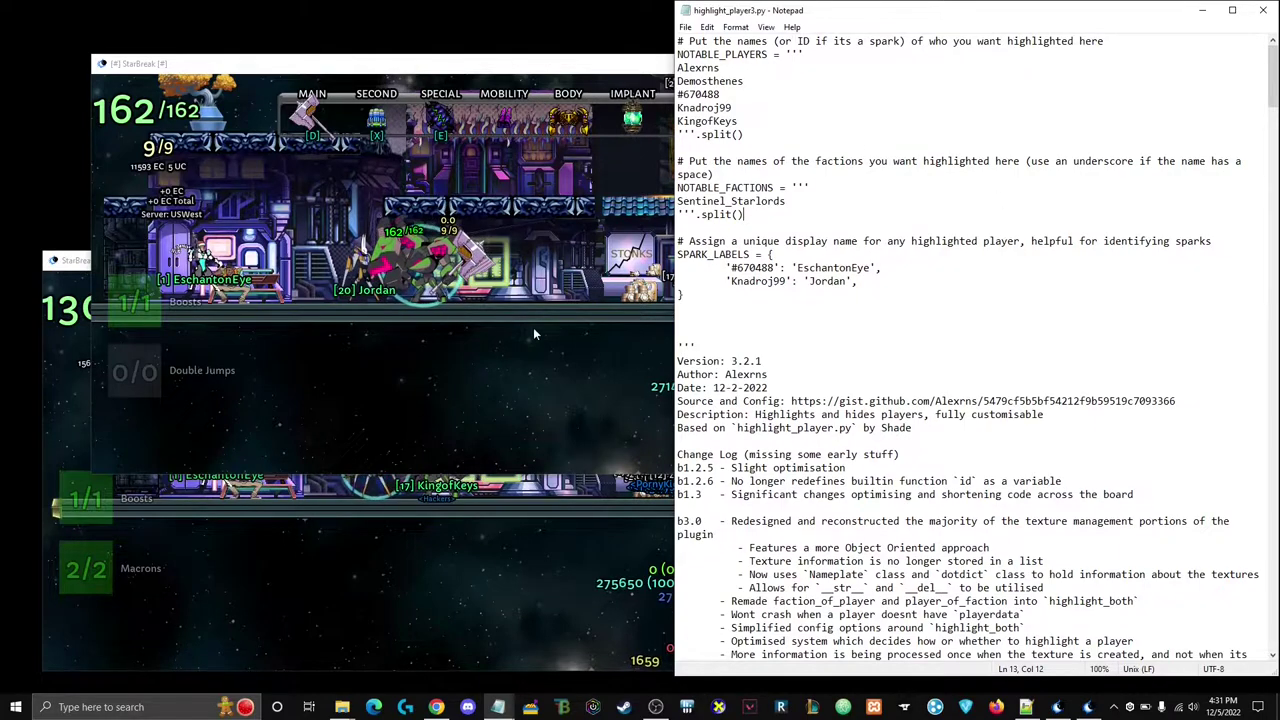
- Close both StarBreak game windows
left_click(533, 327)
left_click(743, 68)
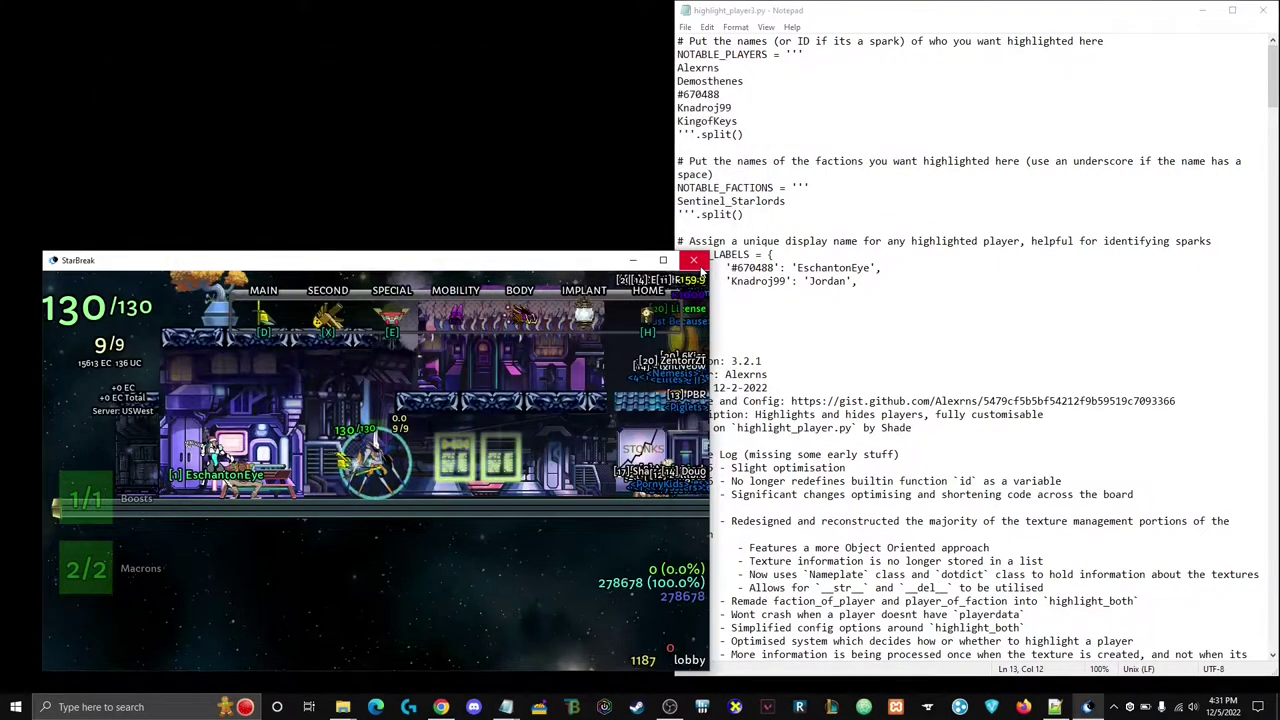
left_click(664, 260)
- Switch to Chrome, choose red F01414 in the RapidTables HTML Color Picker, copy its hex code, and minimize the browser
mouse_move(349, 711)
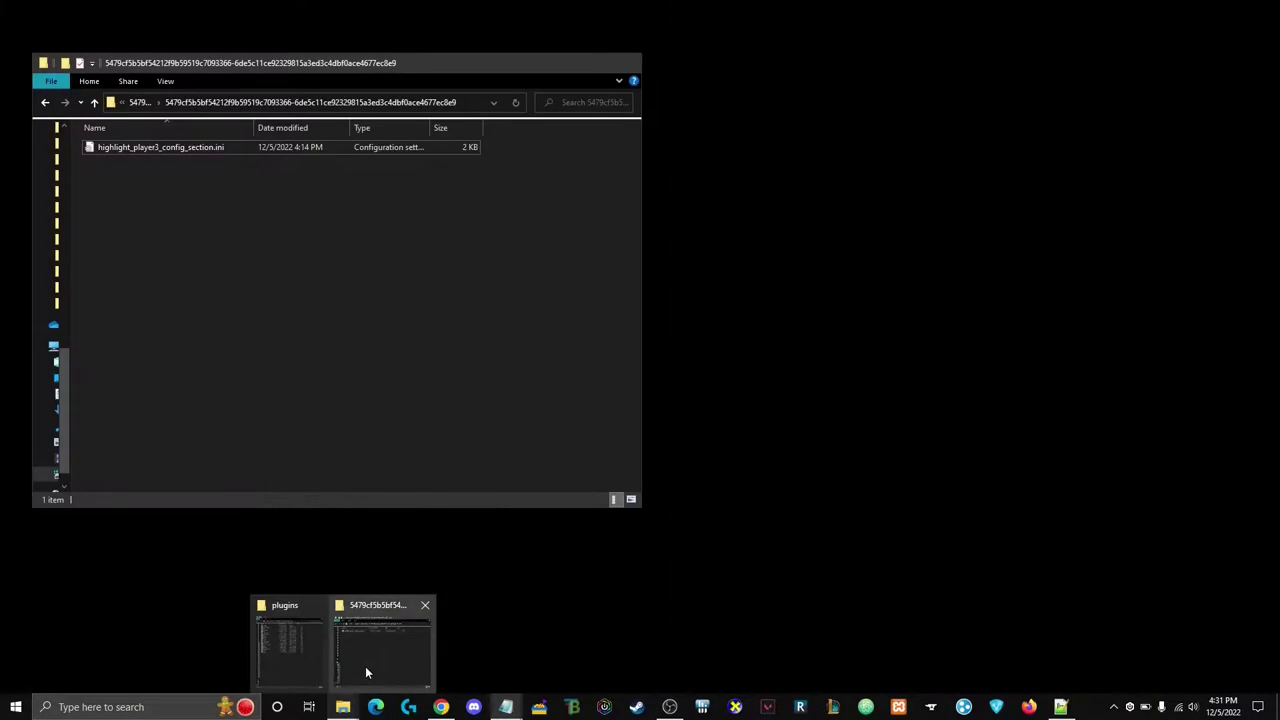
mouse_move(292, 656)
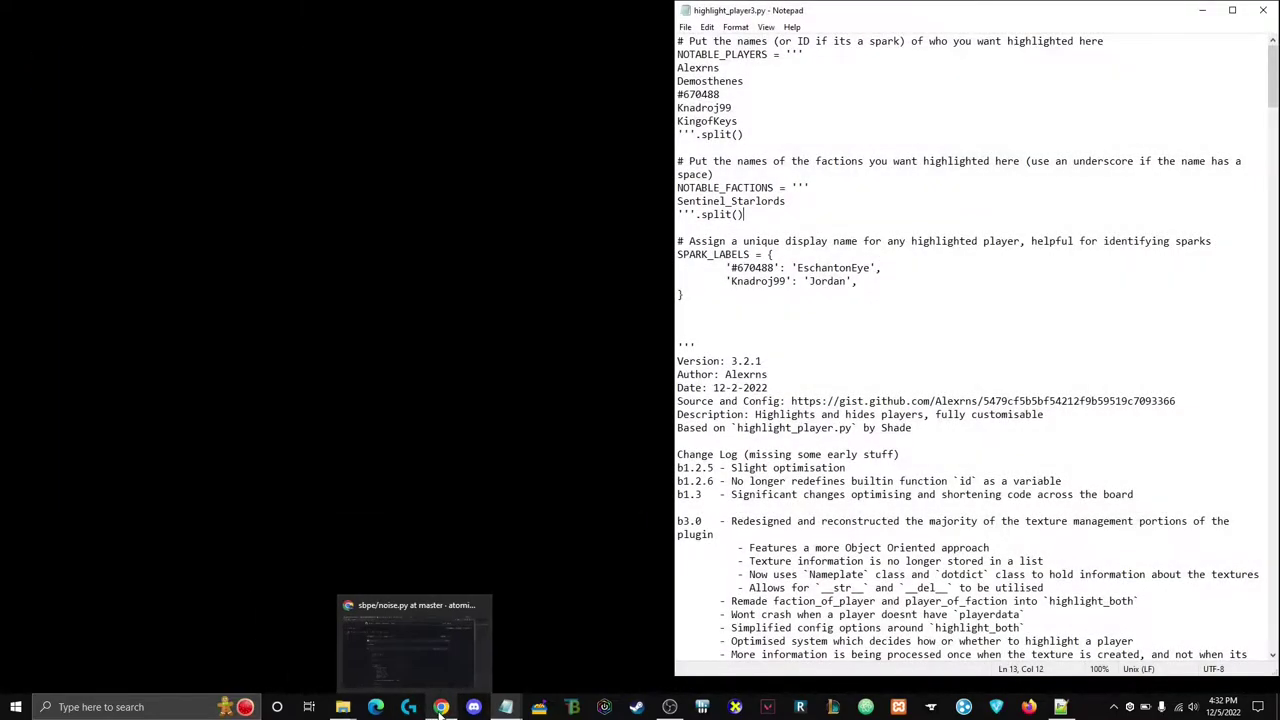
left_click(440, 707)
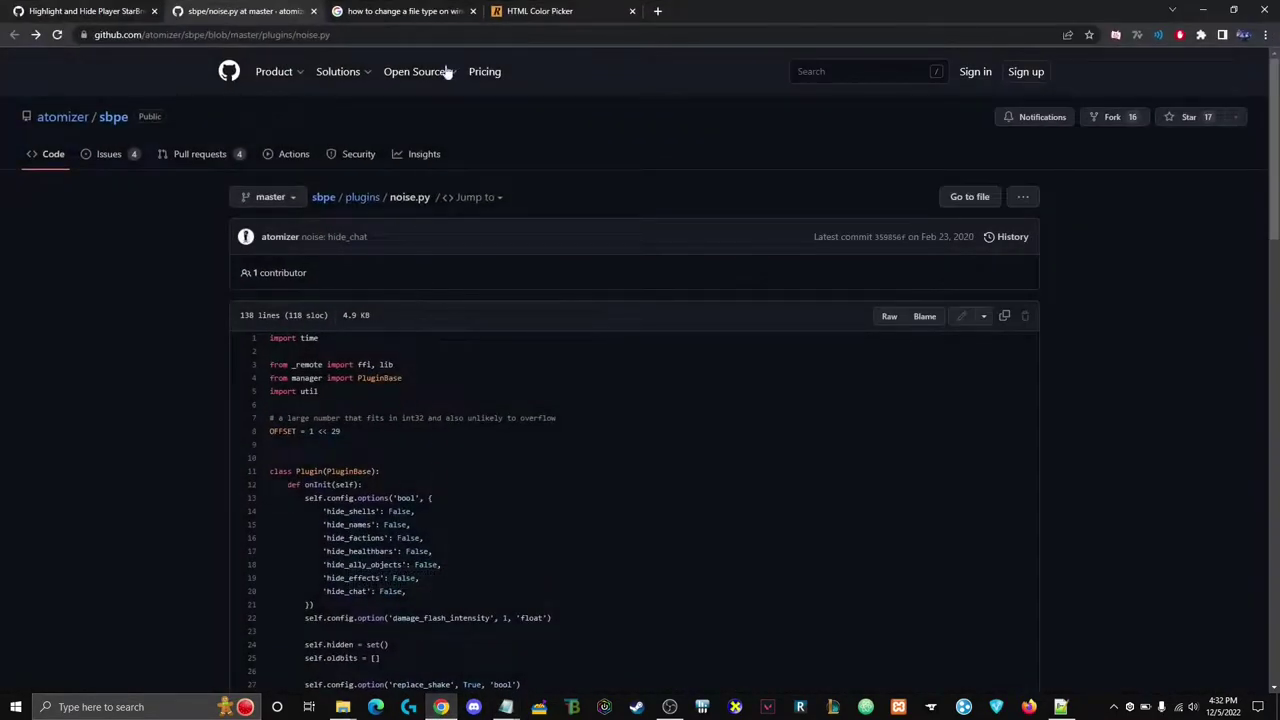
left_click(533, 12)
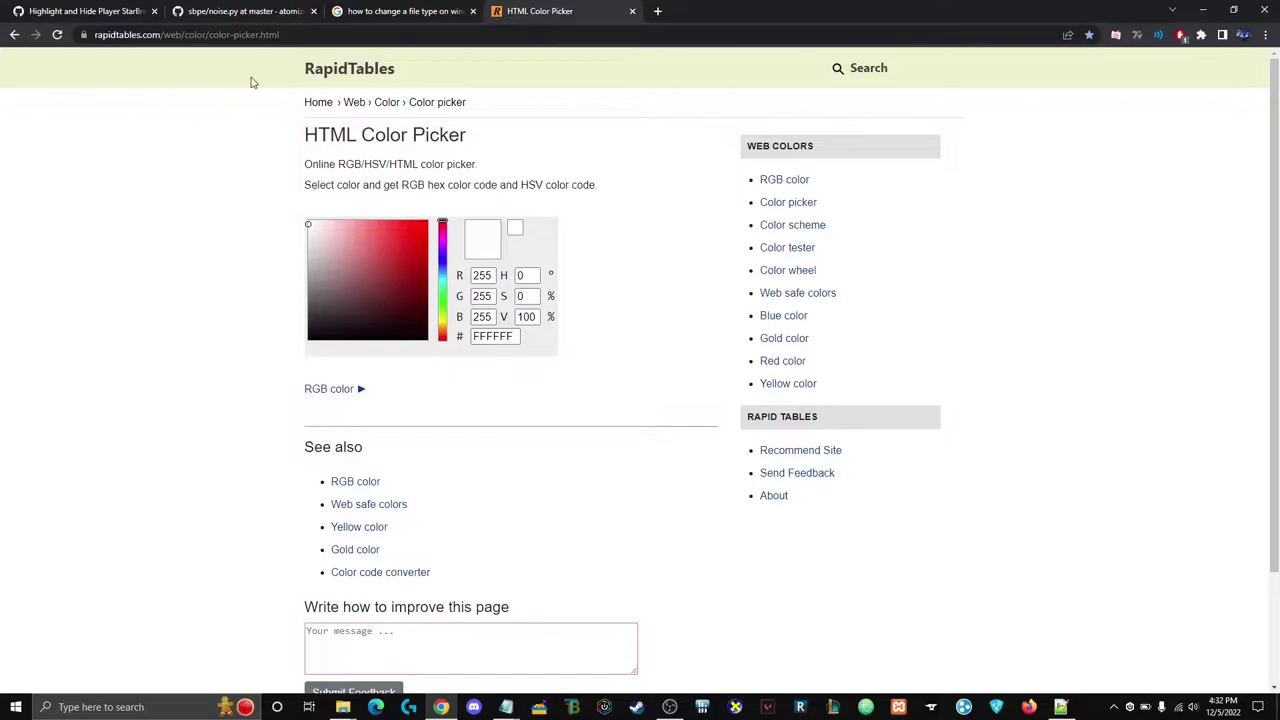
left_click(418, 229)
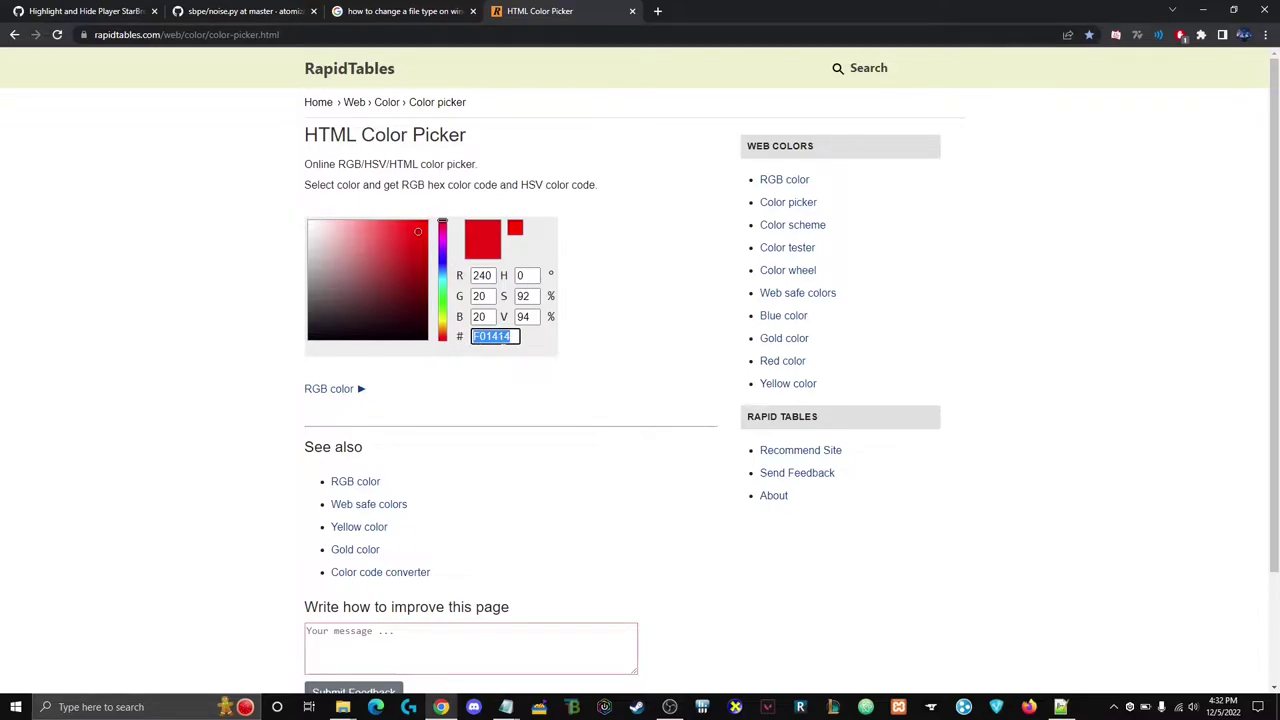
left_click(1201, 12)
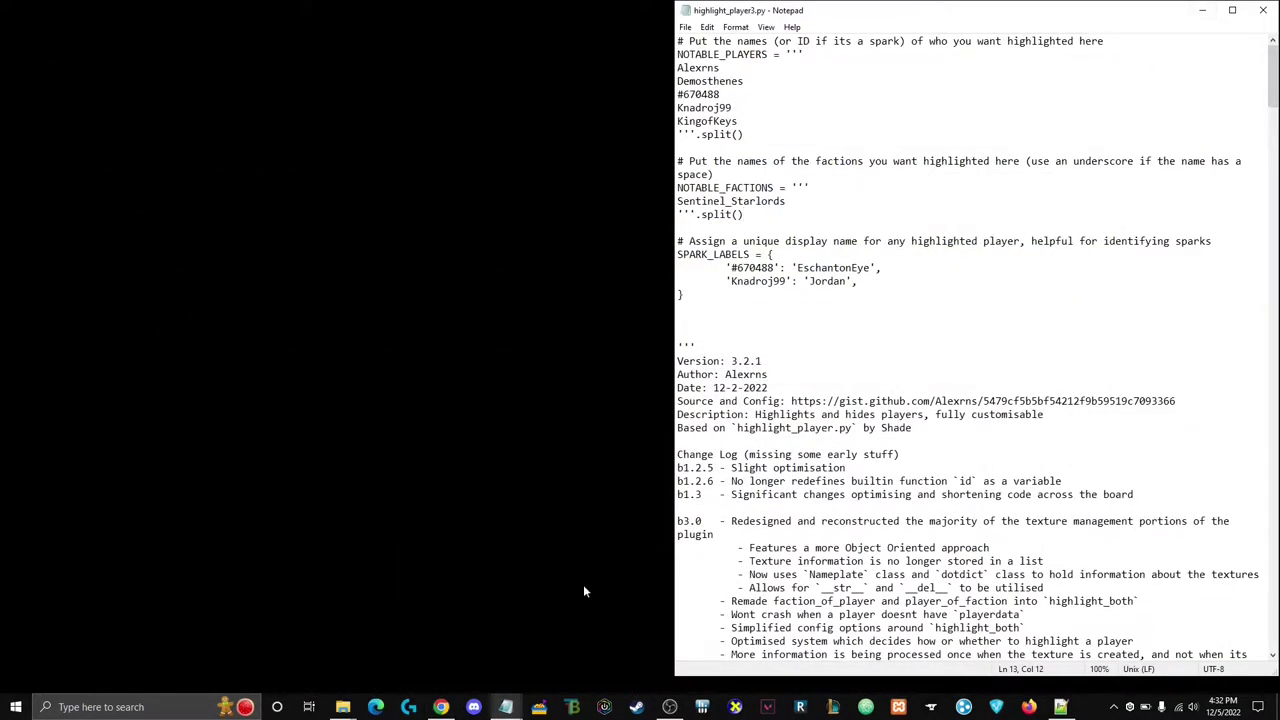
- Go up from the plugins folder to sbpe-windows-1.7.0 in File Explorer and open config.ini in Notepad++
left_click(343, 707)
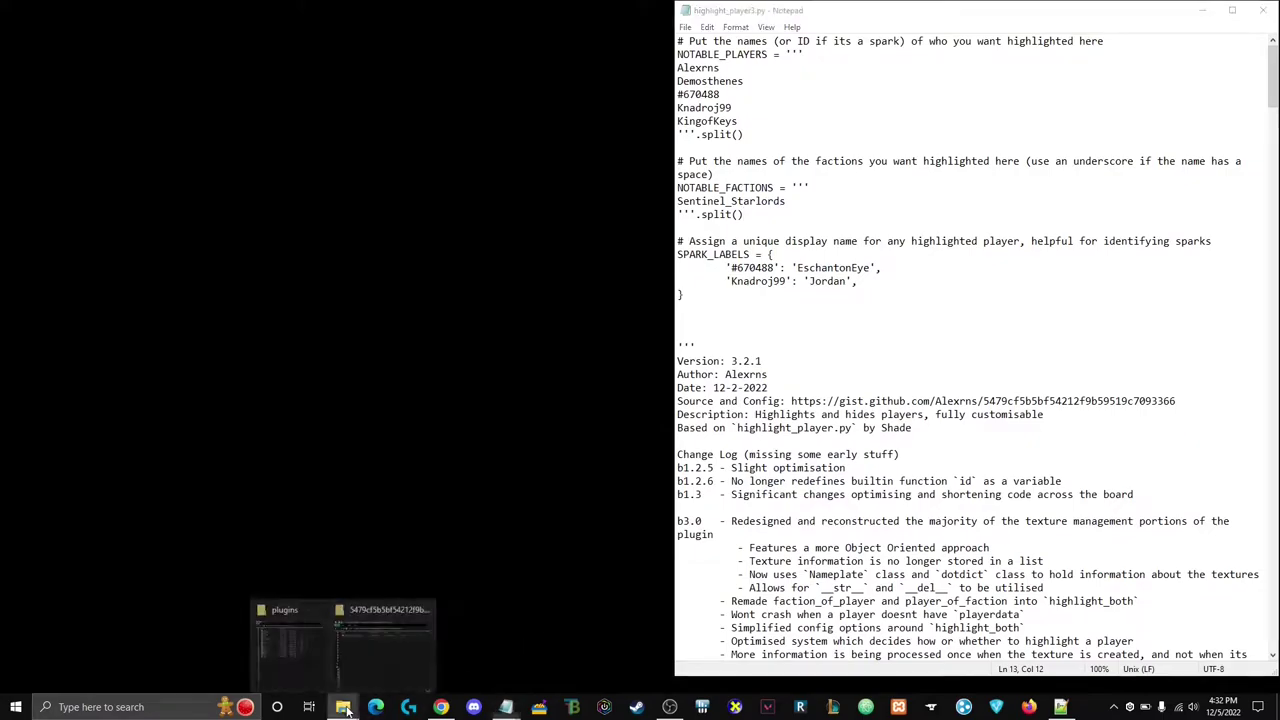
left_click(300, 653)
left_click(651, 50)
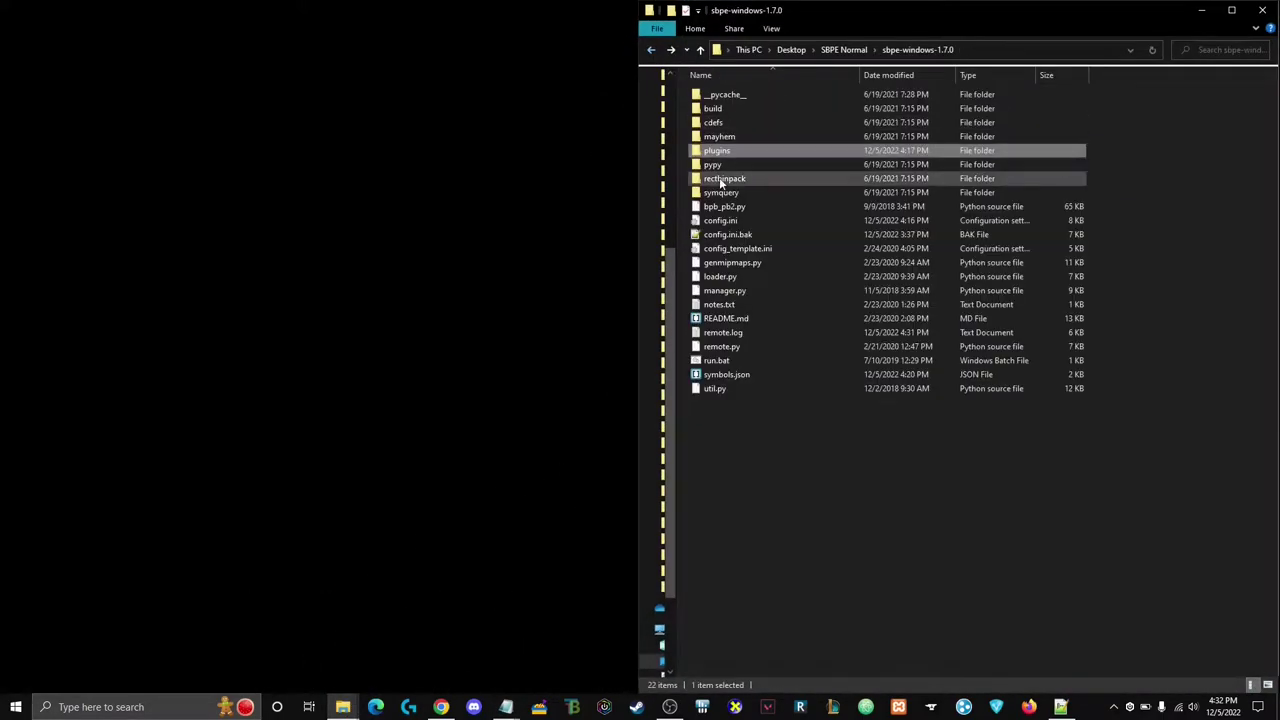
right_click(713, 219)
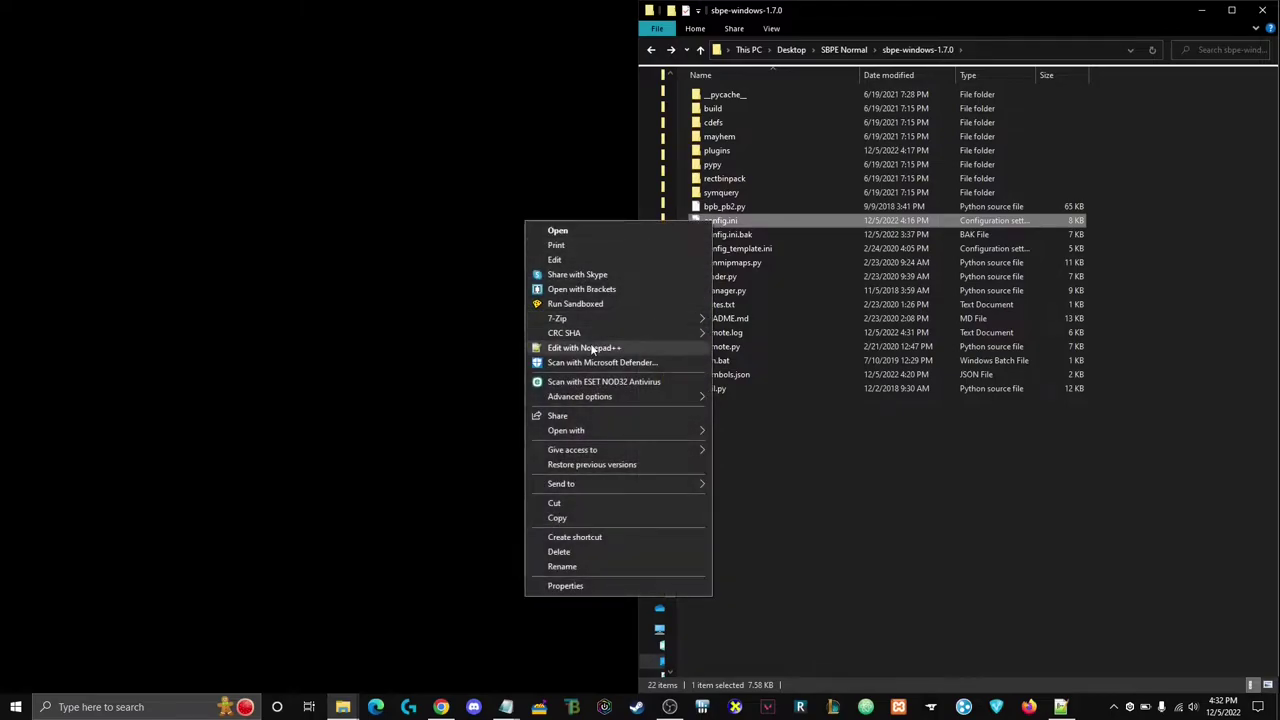
left_click(583, 348)
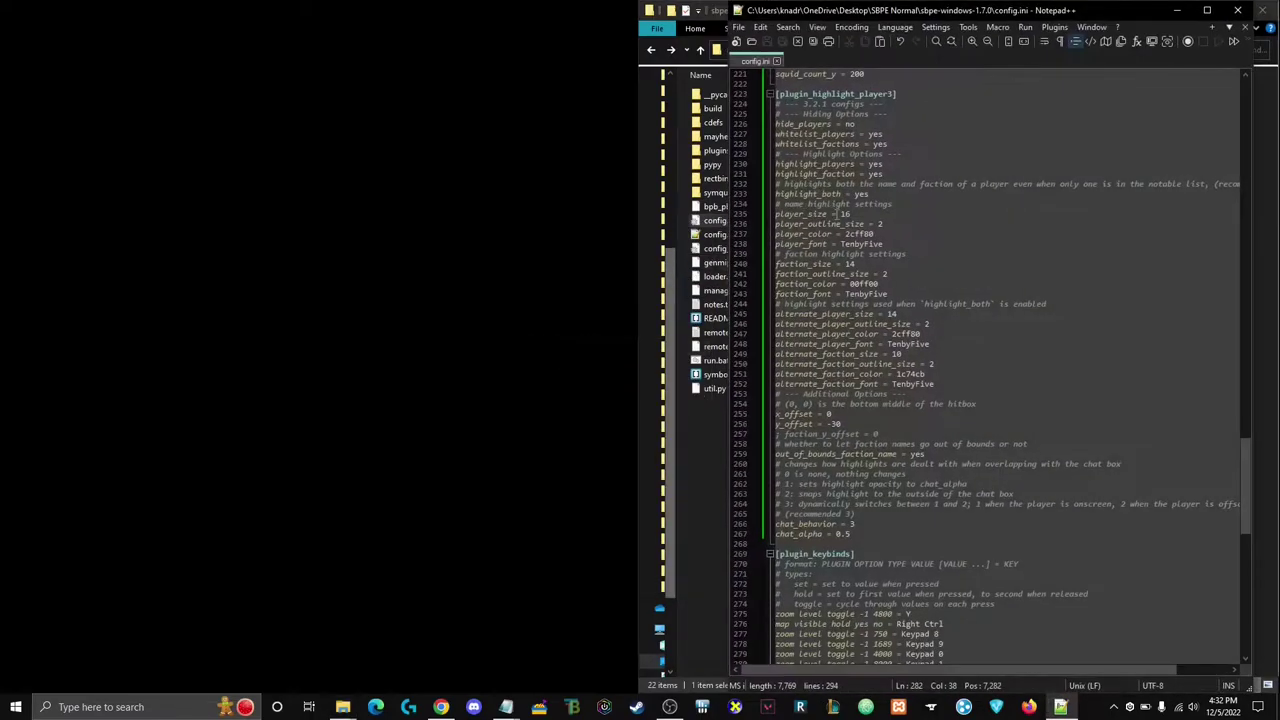
- Set alternate_faction_color to F01414 in the plugin_highlight_player3 section of config.ini
scroll(887, 262, "down", 3)
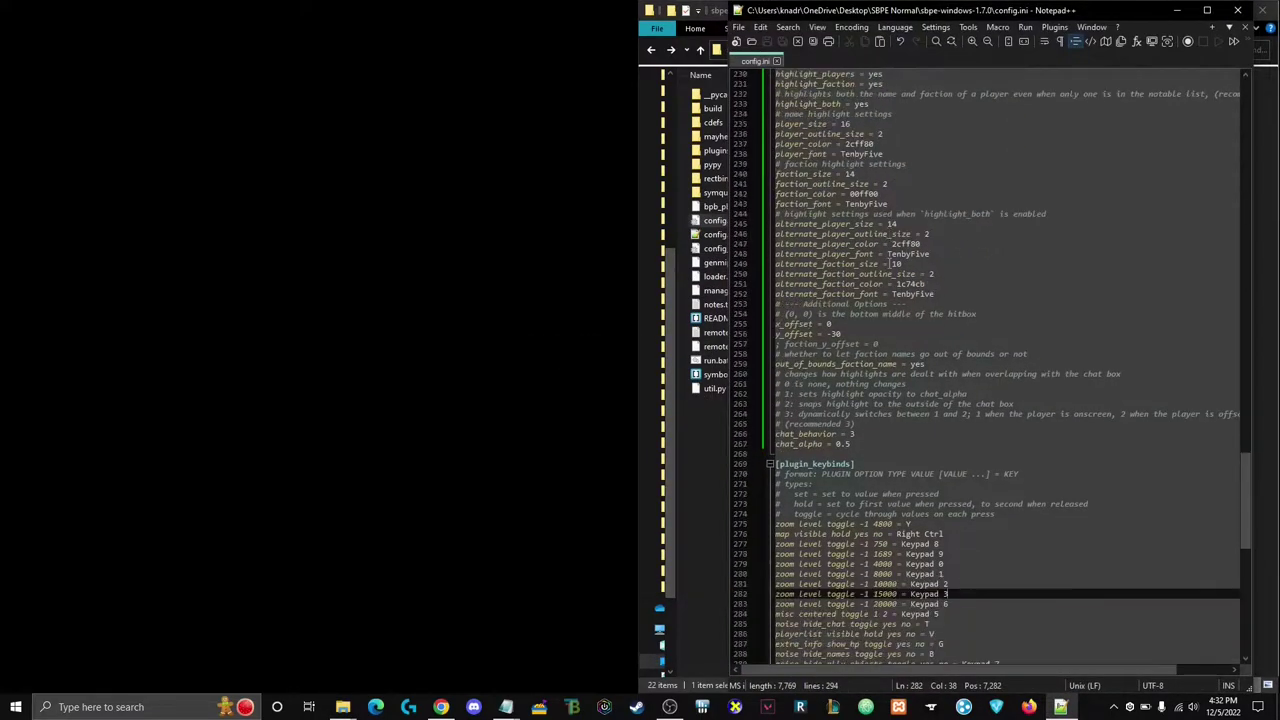
scroll(896, 280, "up", 4)
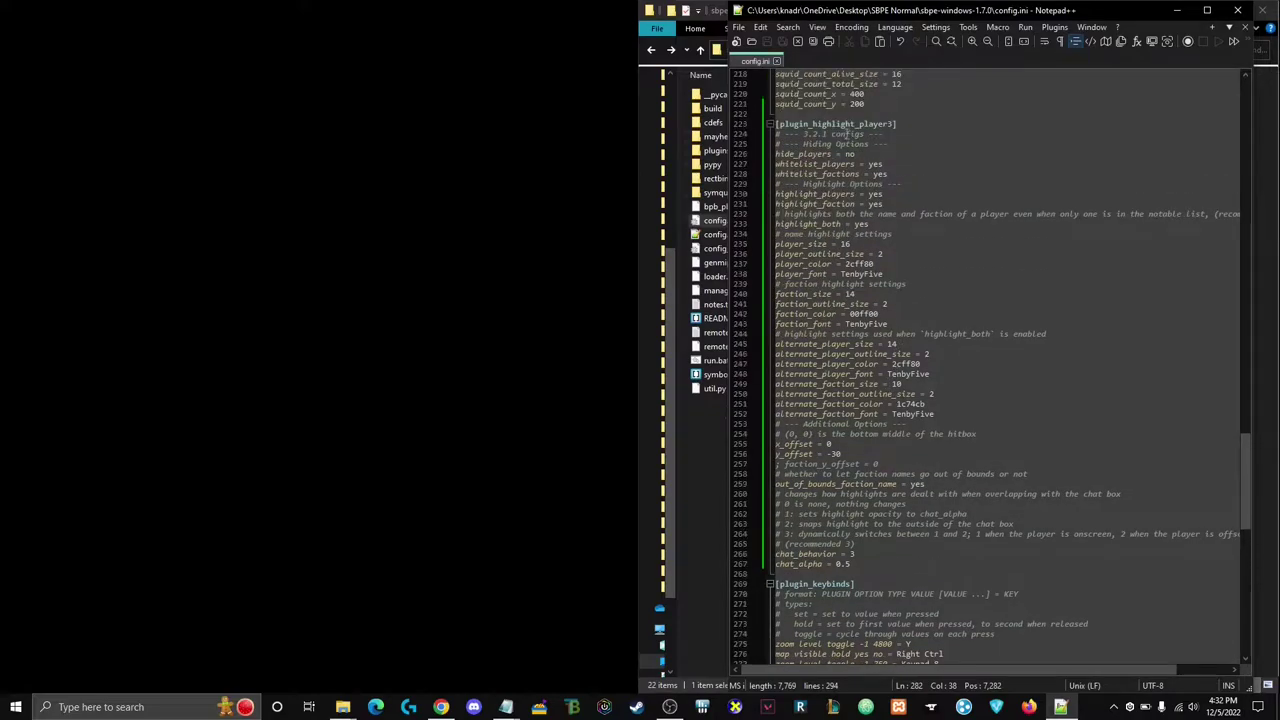
left_click_drag(798, 127, 900, 131)
left_click(906, 125)
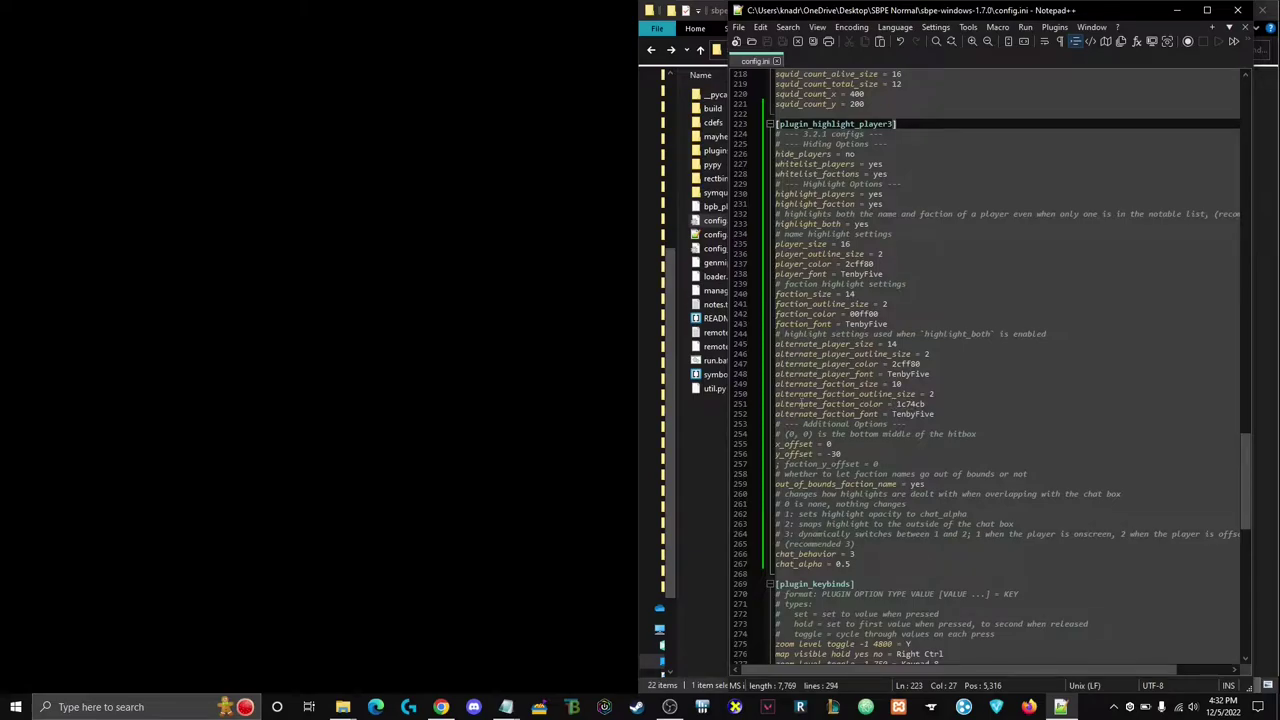
left_click(928, 404)
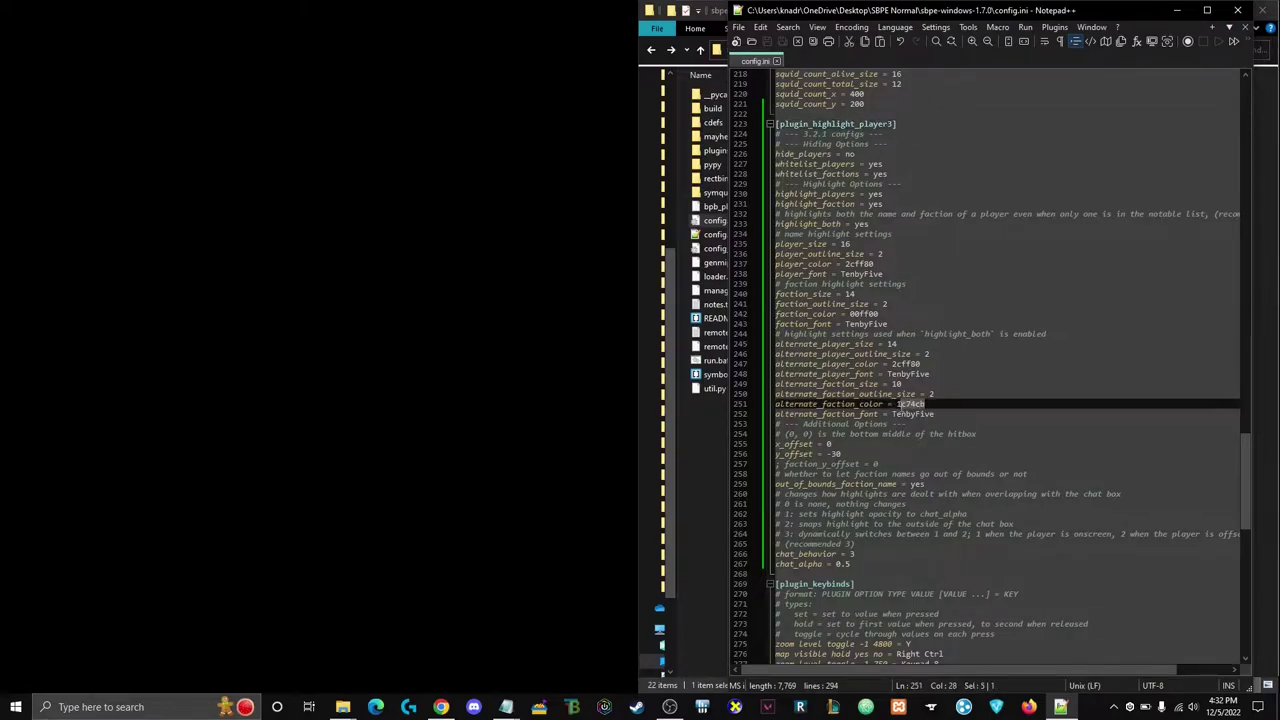
type("F01414")
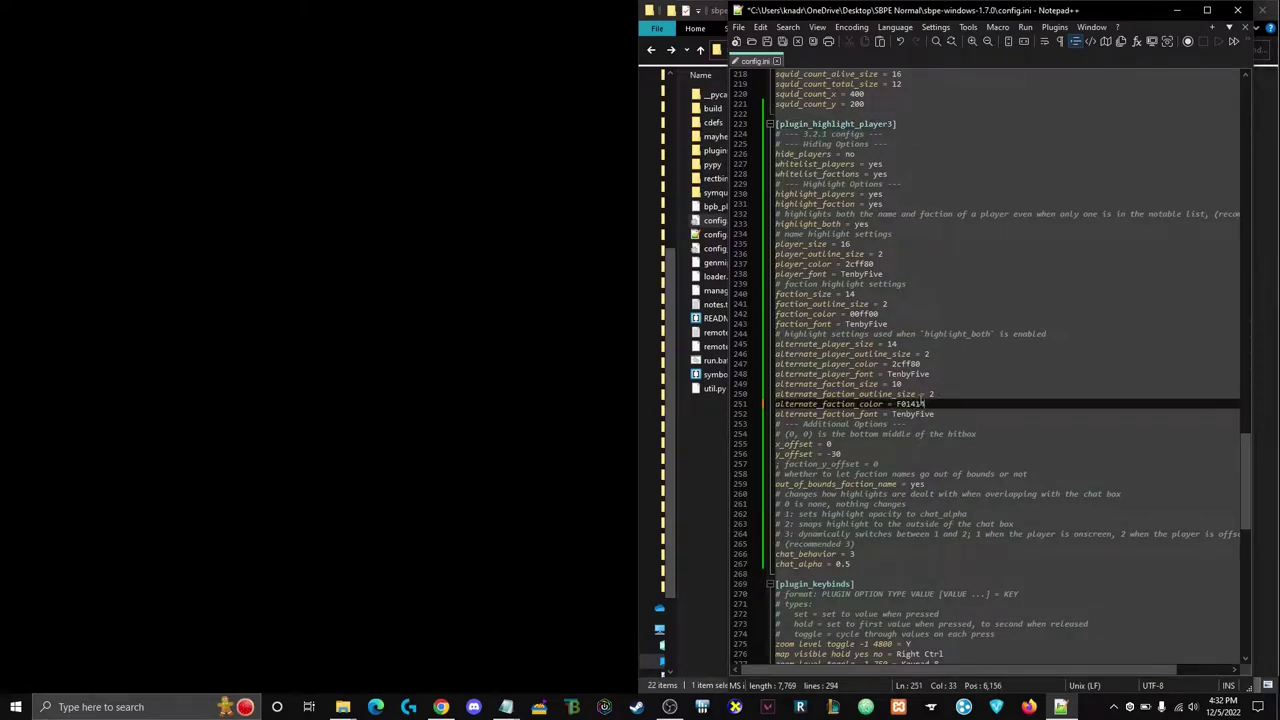
- Save config.ini, switch to Chrome, choose blue 128FFC in the RapidTables HTML Color Picker, copy its hex code, and minimize the browser
key("ctrl+s")
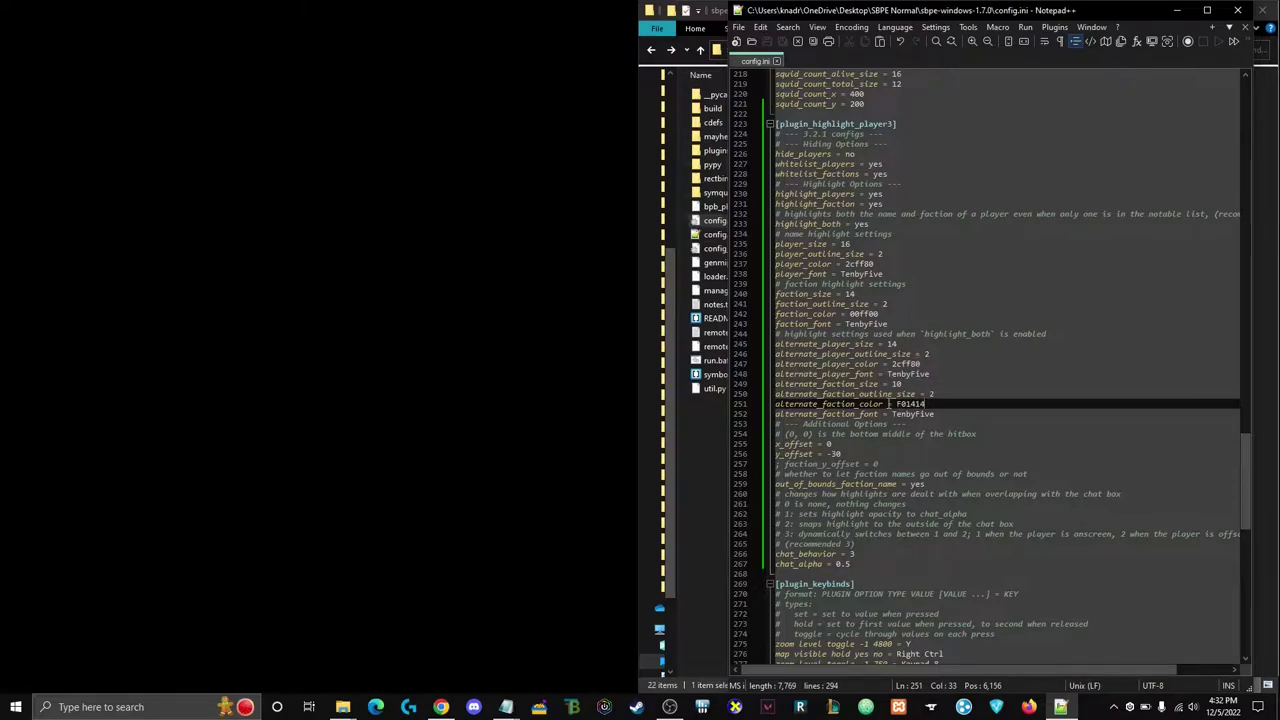
left_click(441, 707)
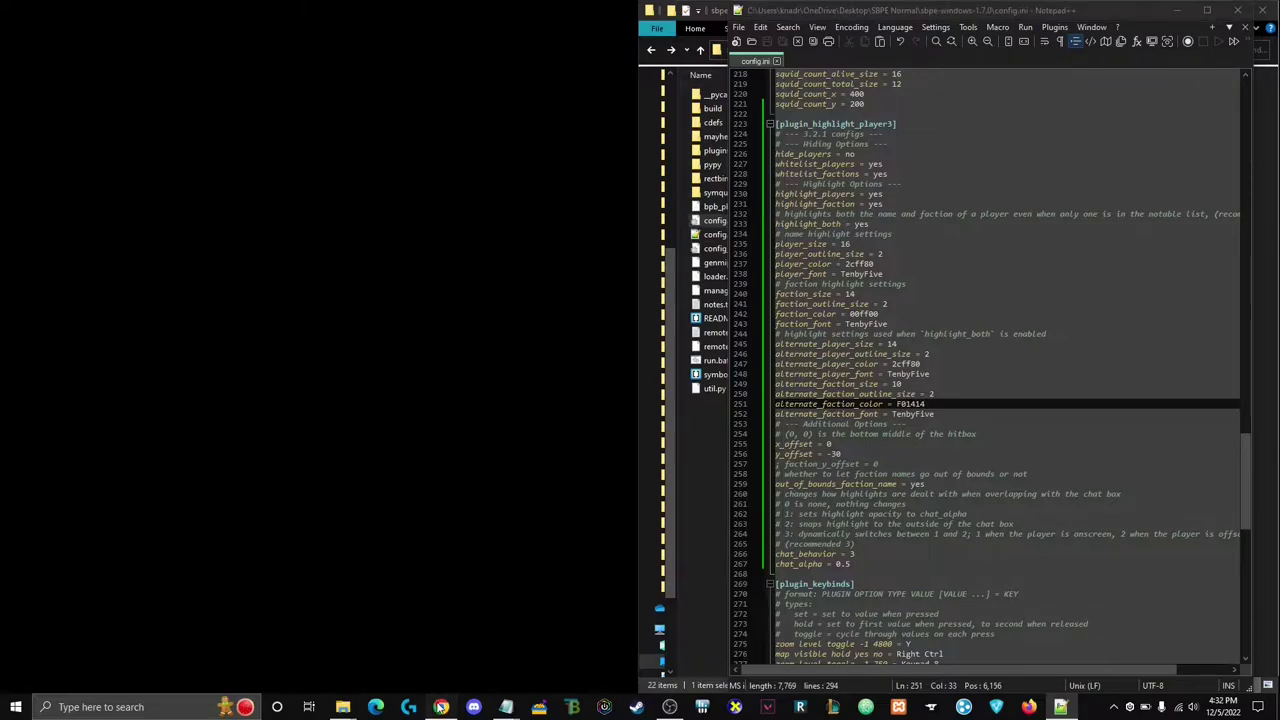
left_click_drag(443, 272, 443, 276)
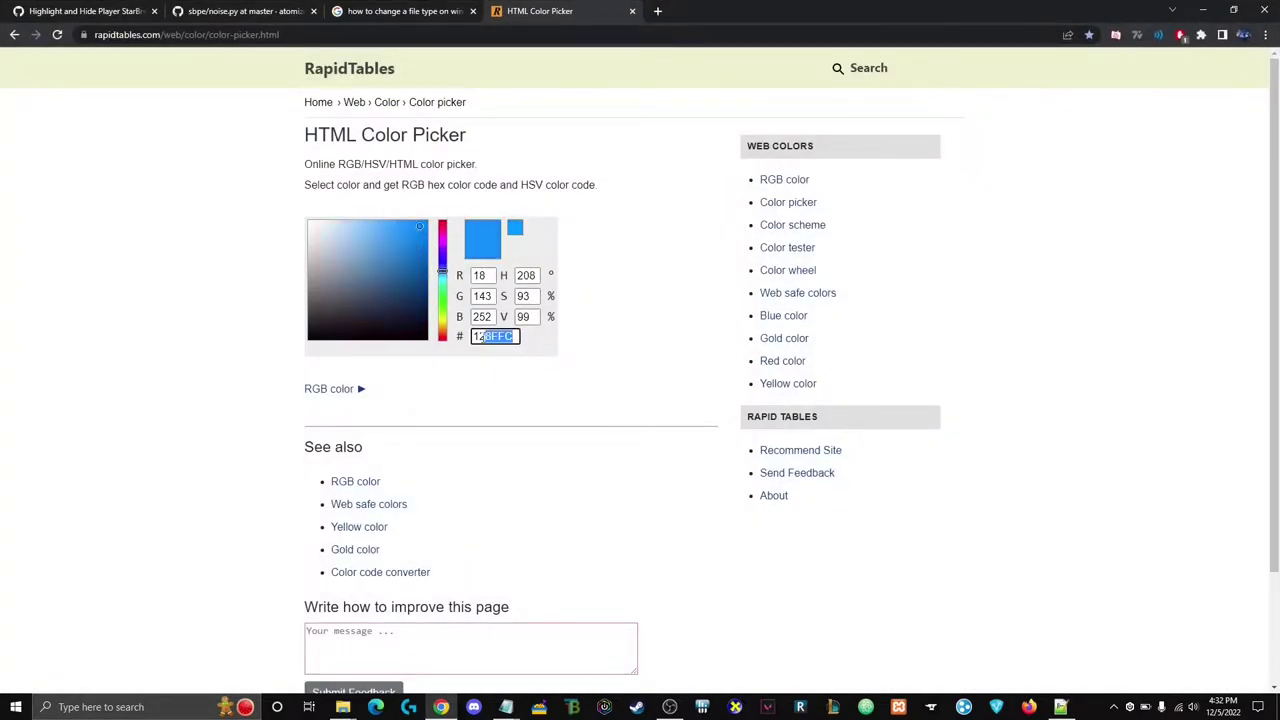
left_click(1203, 10)
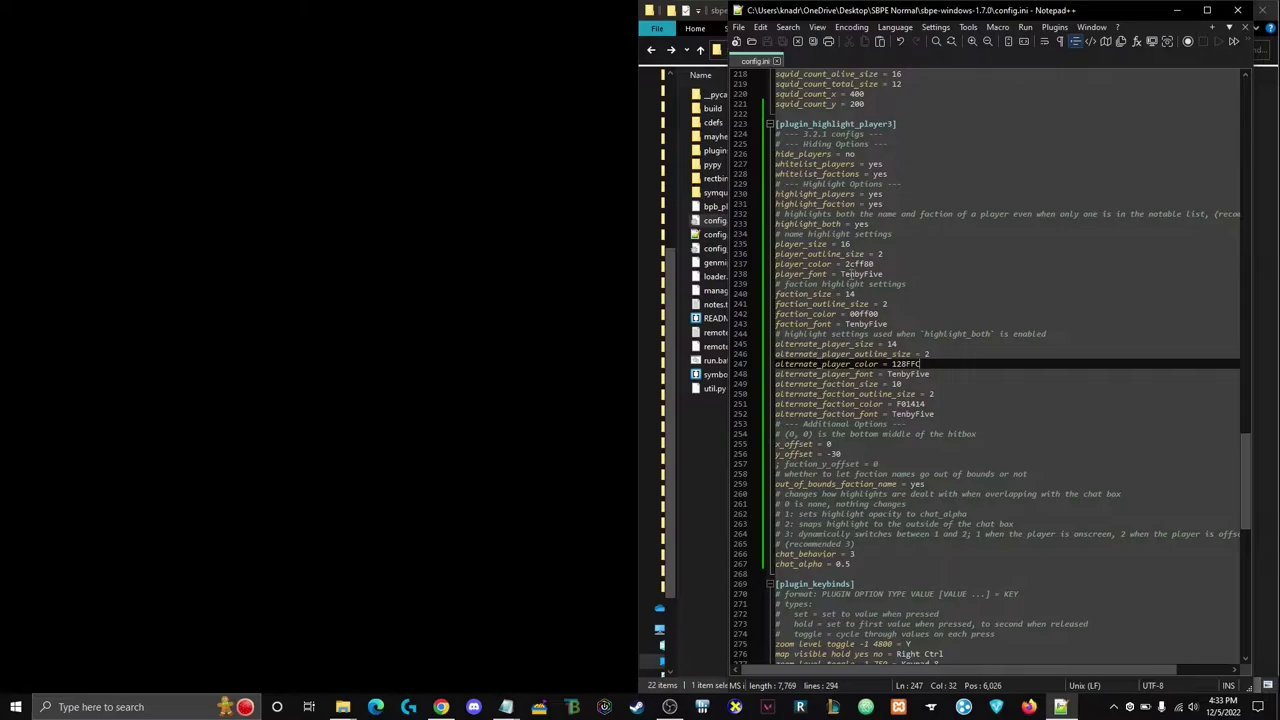
- Set player_color to 128FFC in the plugin_highlight_player3 section of config.ini and save the file
left_click(1172, 12)
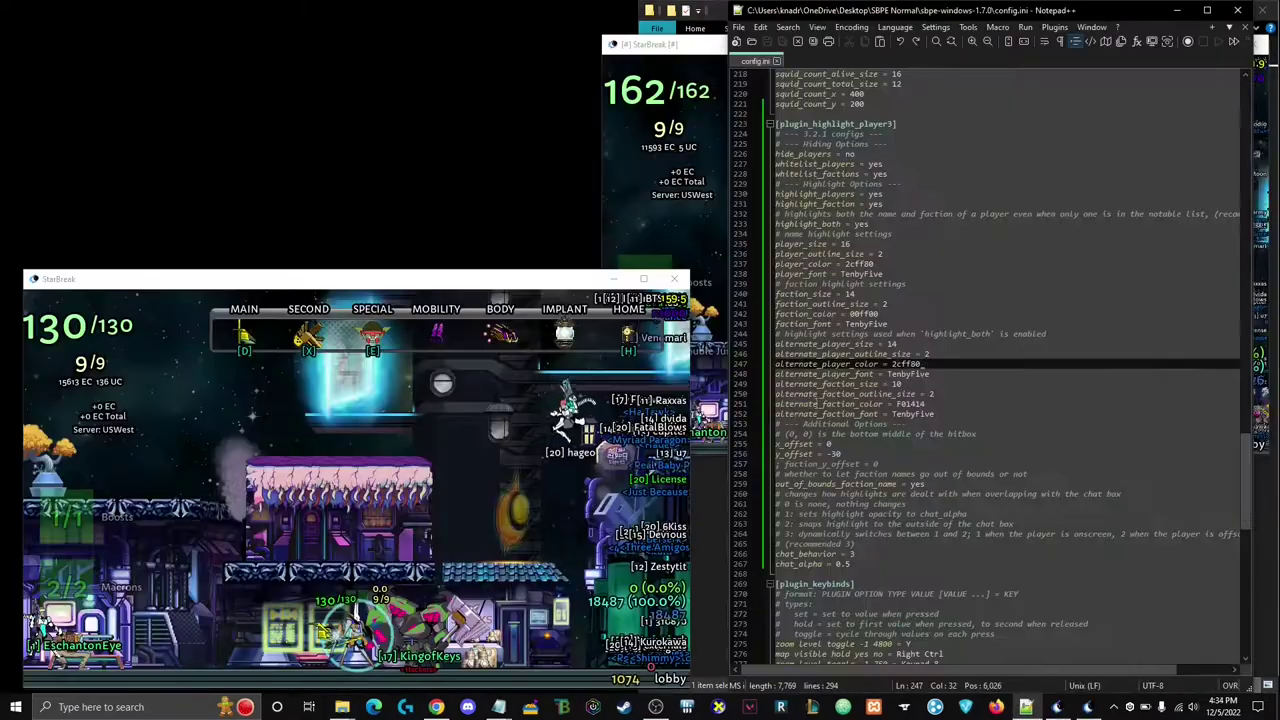
mouse_move(780, 404)
left_mouse_down()
mouse_move(943, 404)
mouse_move(775, 404)
left_mouse_up()
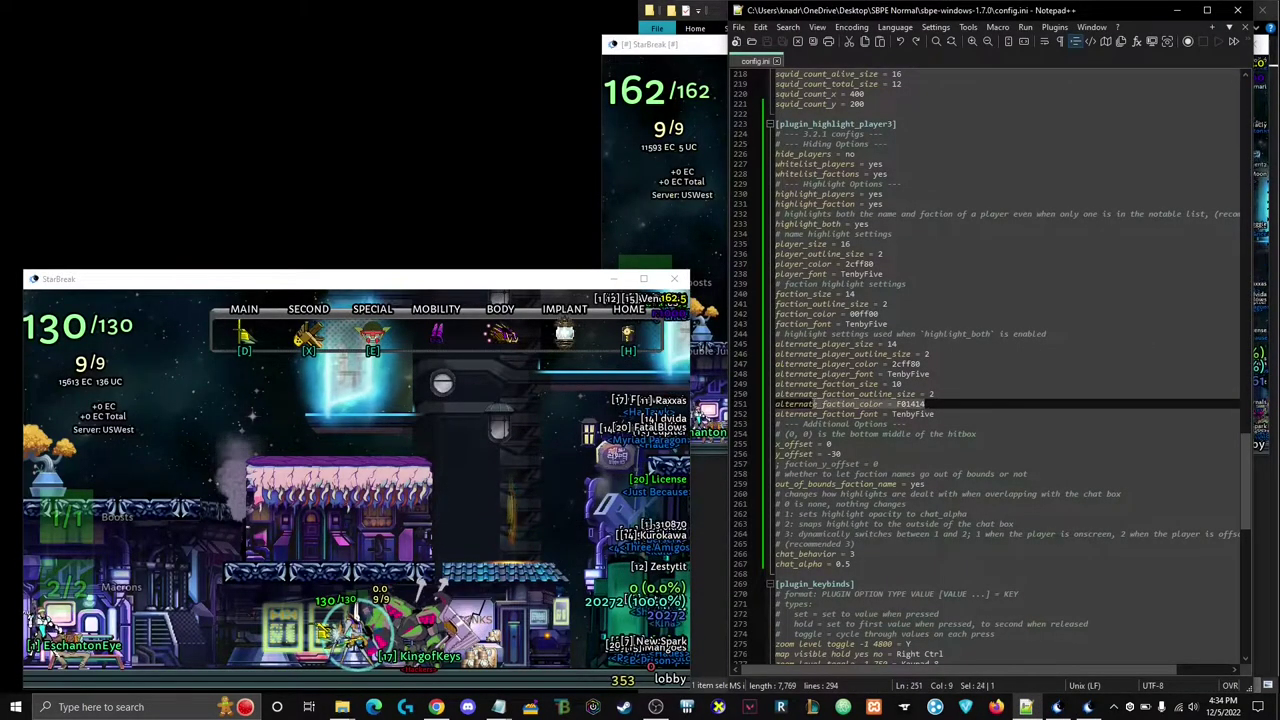
double_click(868, 264)
type("128FFC")
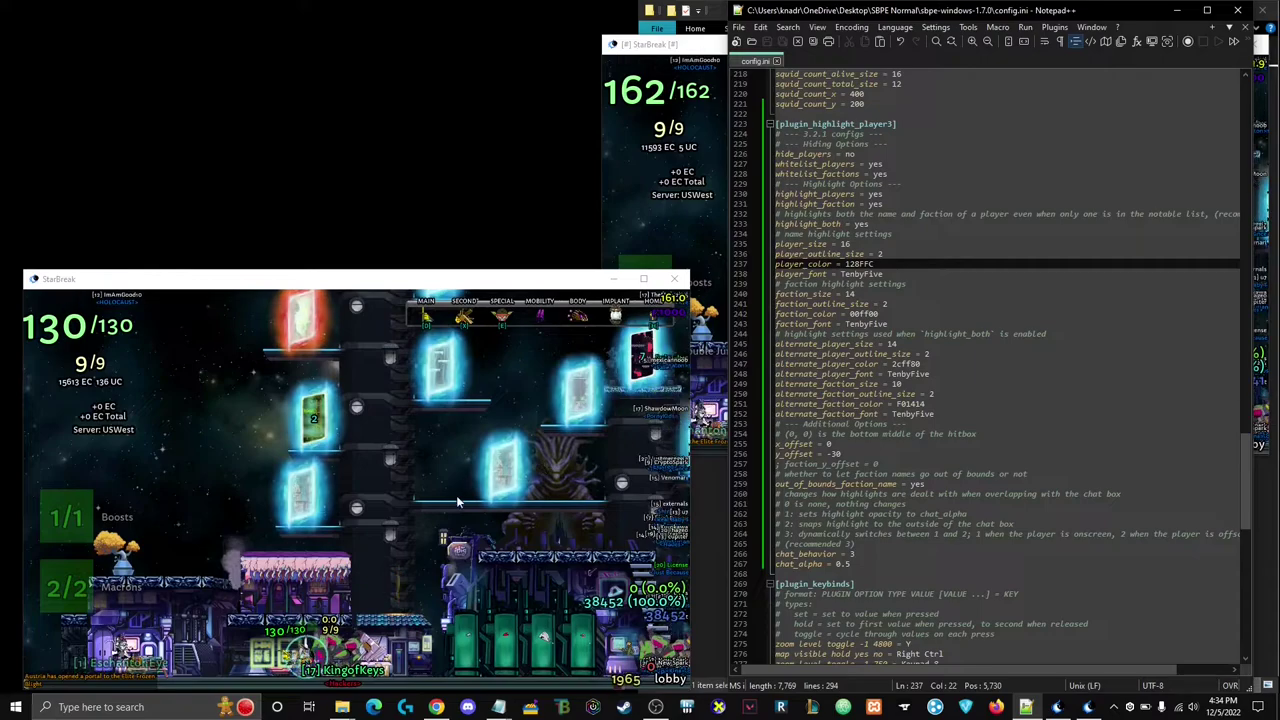
- Close both running StarBreak game windows so the game can restart with the new colors
left_click(675, 279)
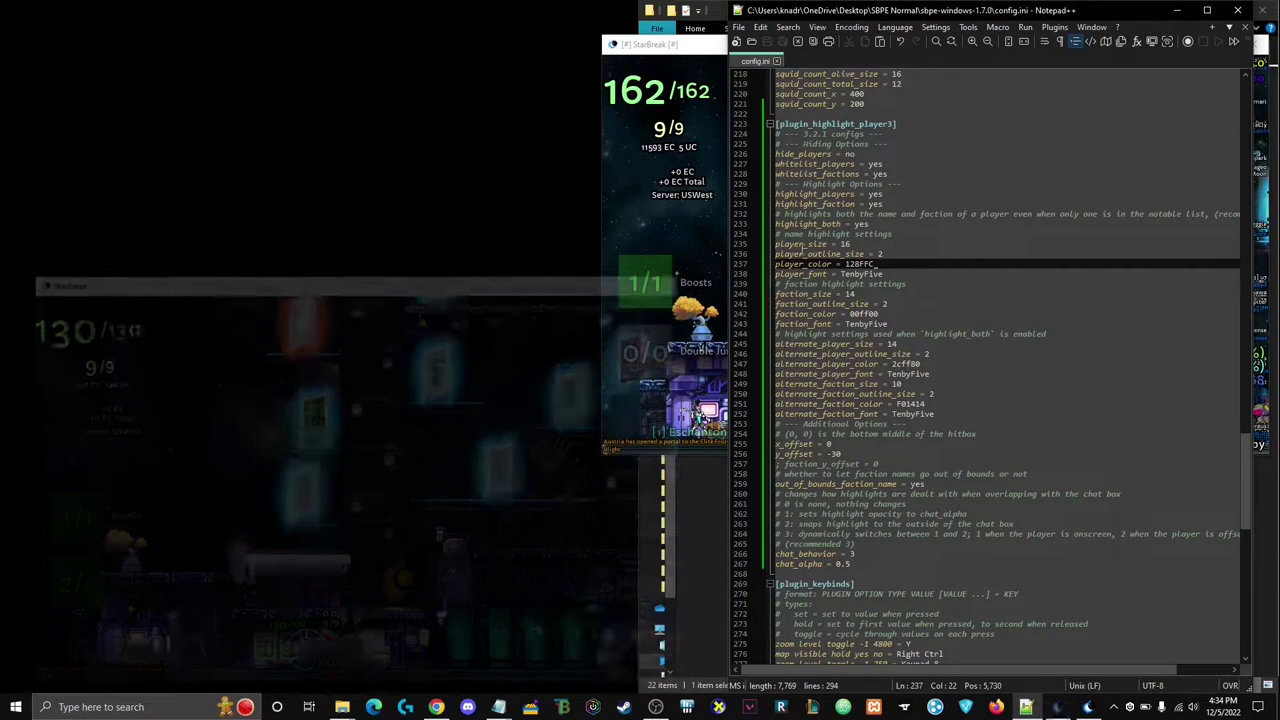
left_click(690, 166)
left_click(1250, 44)
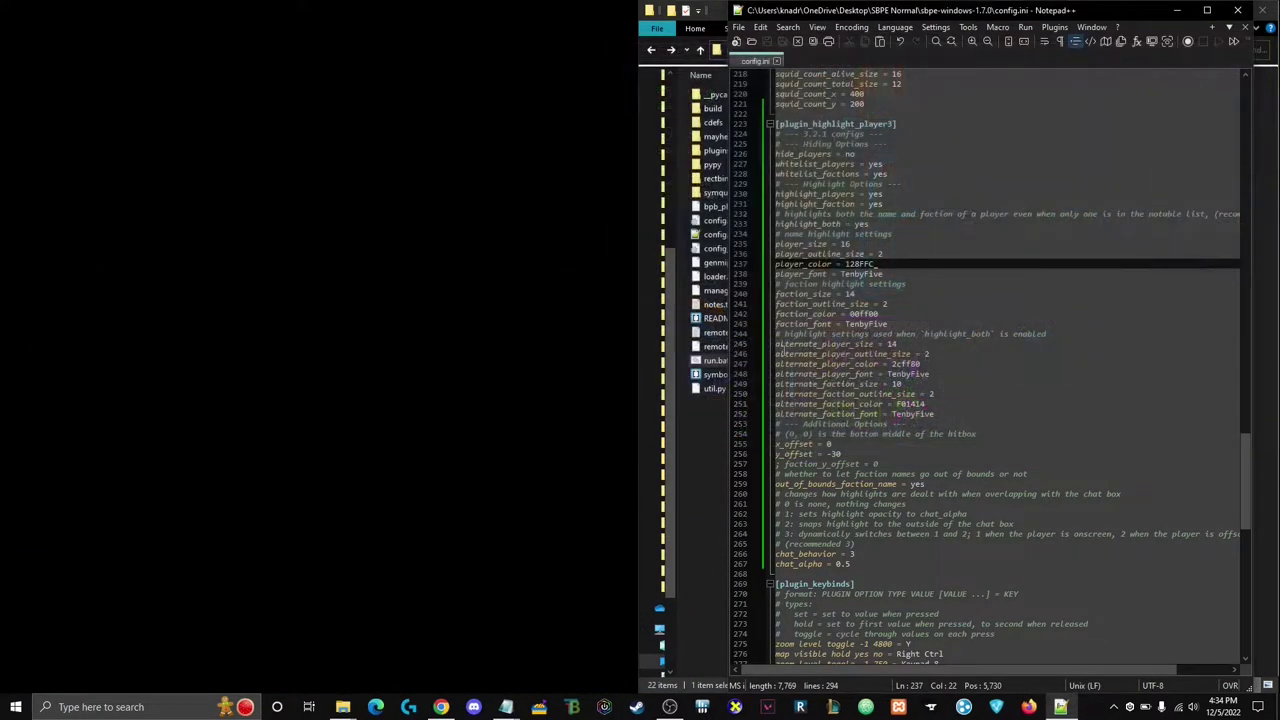
- Launch run.bat from the sbpe-windows-1.7.0 folder, and launch it a second time sandboxed in the KingofKeys box
double_click(715, 361)
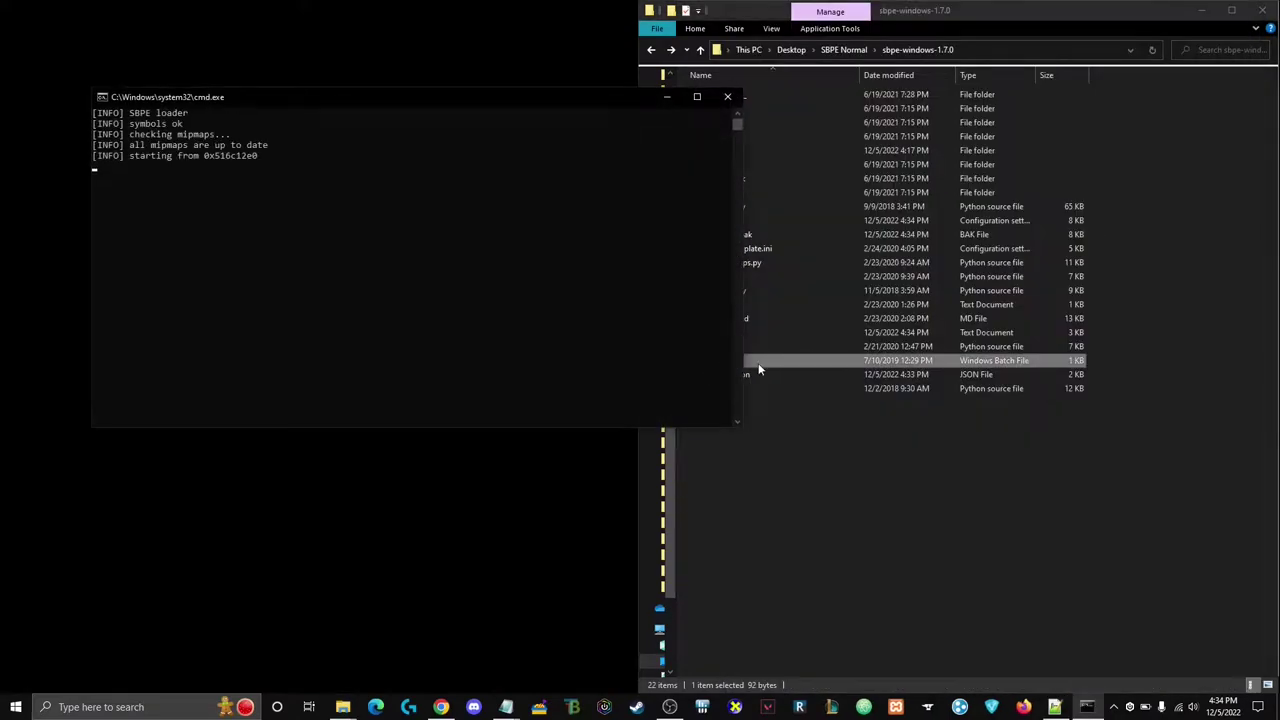
right_click(722, 364)
left_click(640, 415)
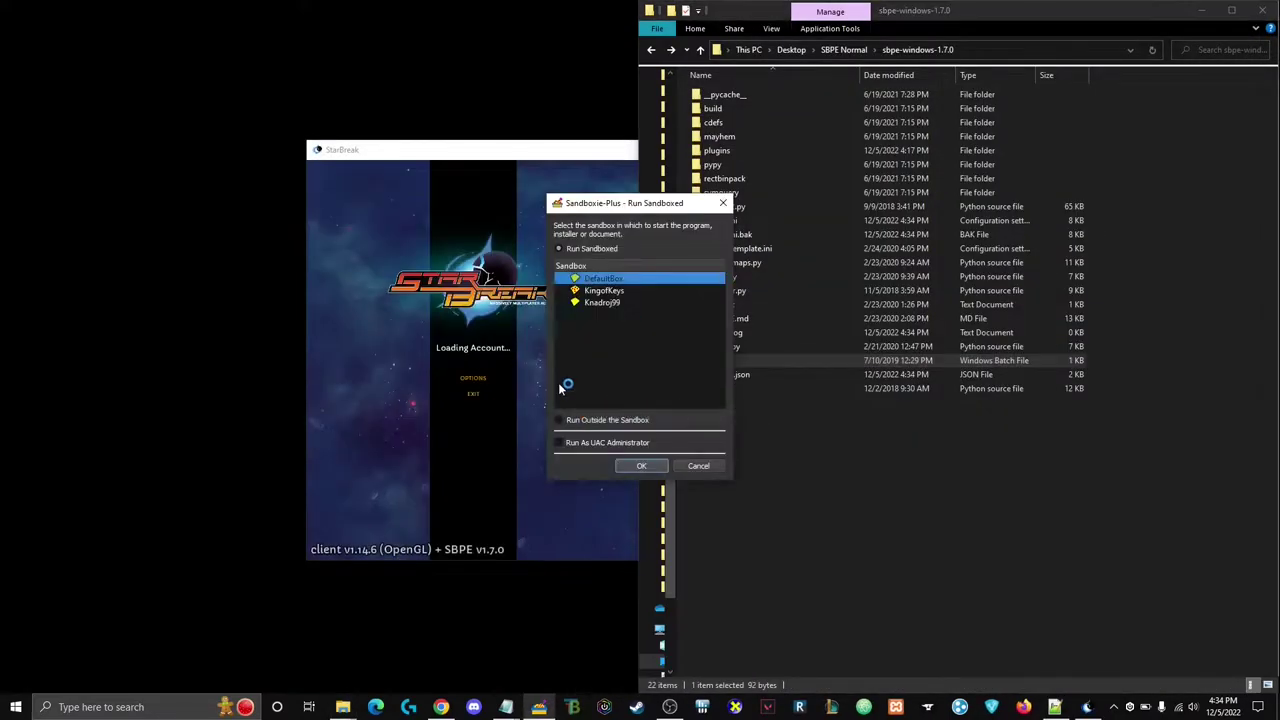
double_click(603, 290)
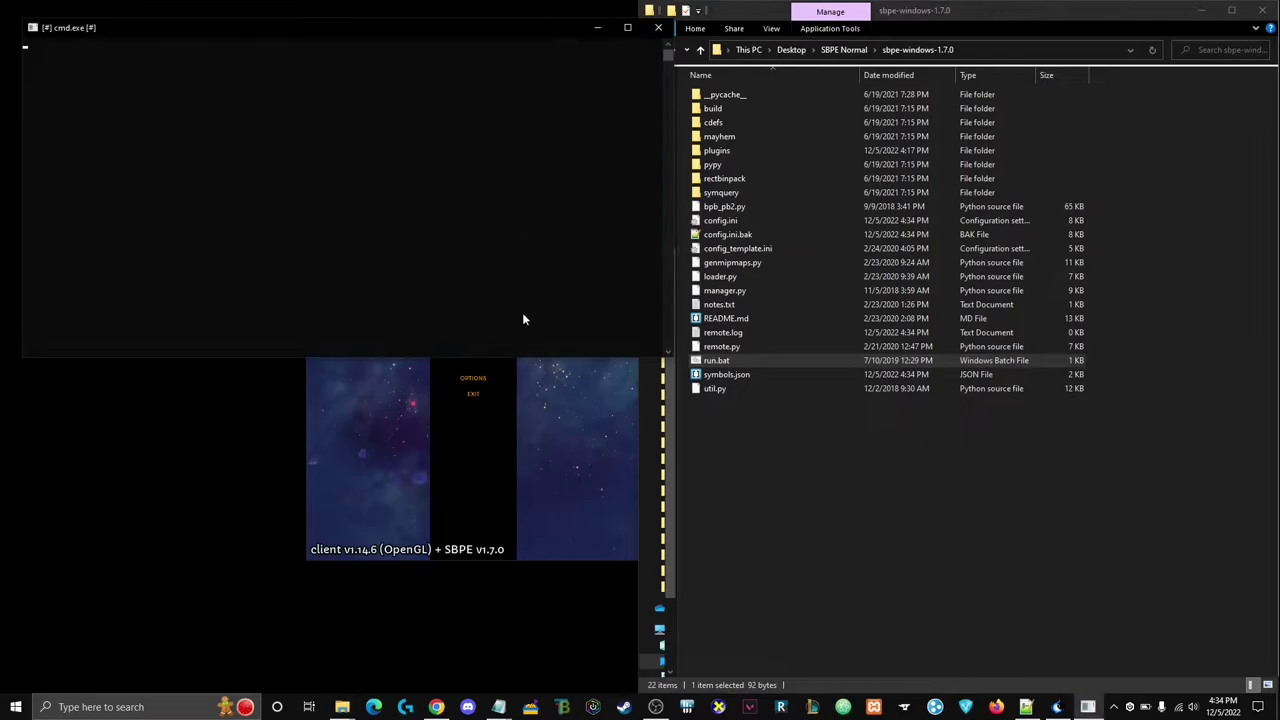
- Enter the lobby in the unsandboxed StarBreak client, reposition its window away from the other client, and walk the character through the lobby
left_click(469, 353)
left_click_drag(600, 163, 314, 297)
key("Left")
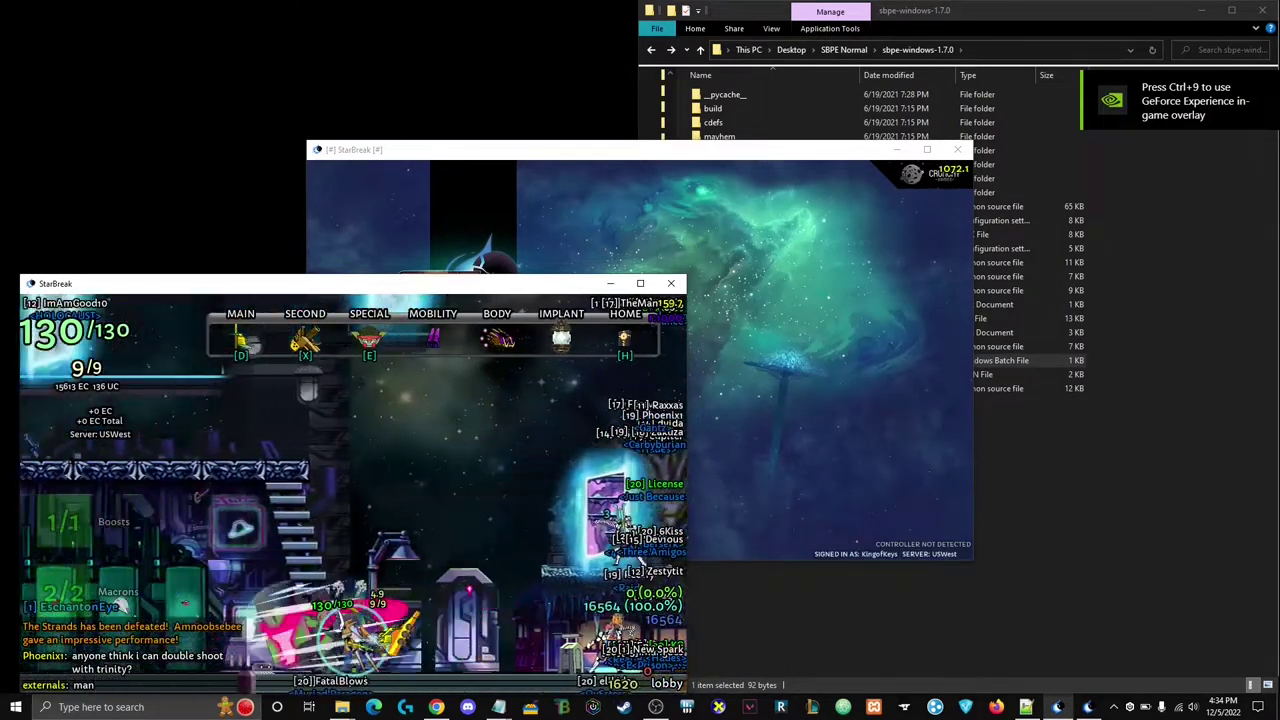
key("Left")
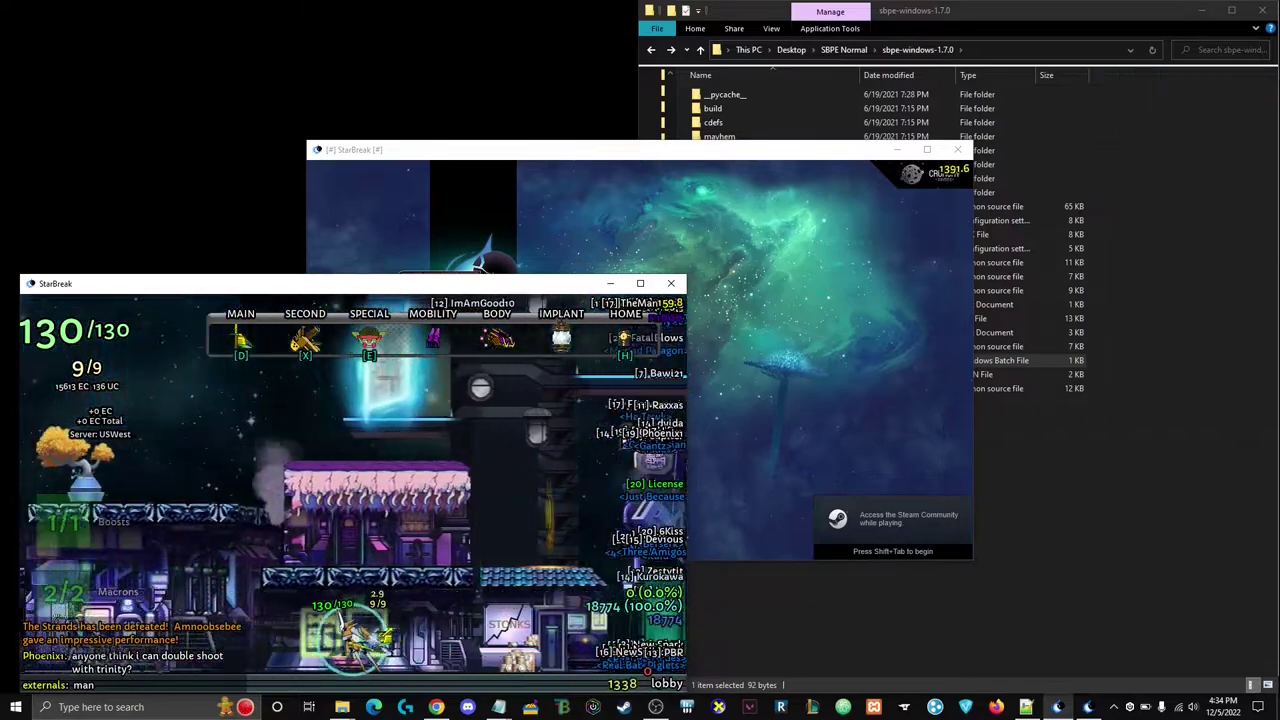
key("Right")
key("alt+Tab")
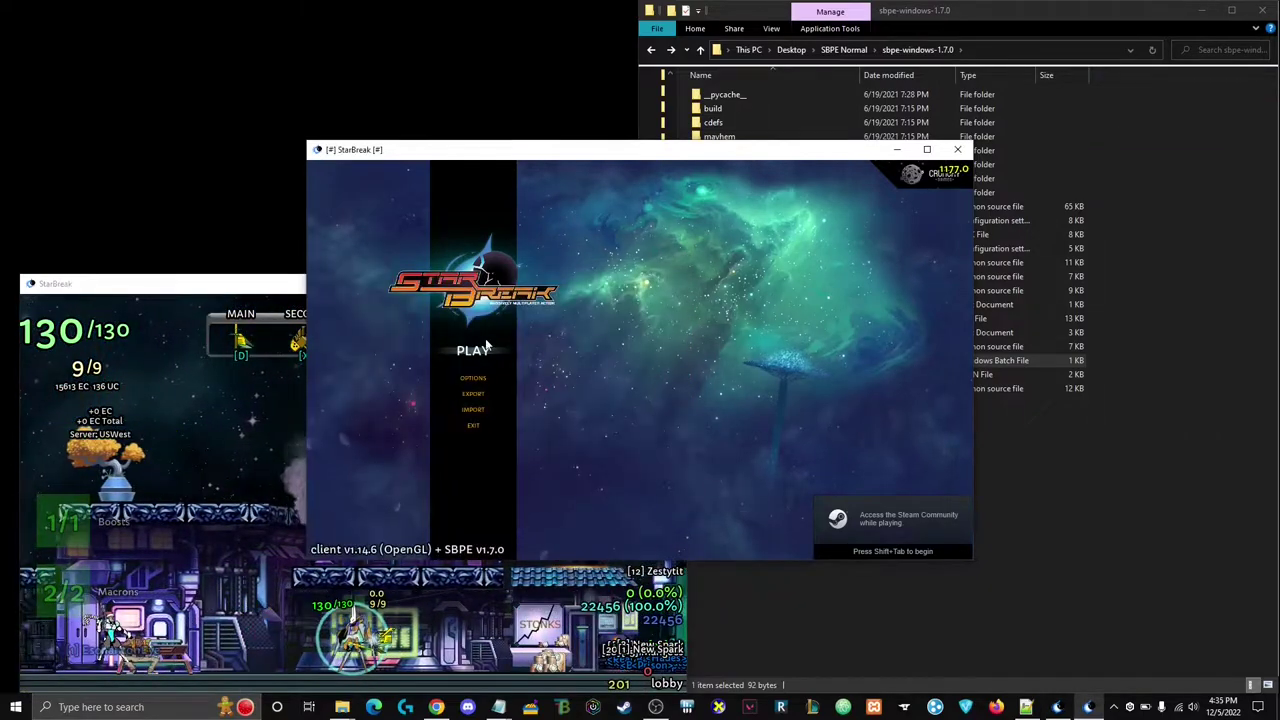
- Enter the lobby in the sandboxed StarBreak client, move its window clear of the other, and walk its character to the first character
left_click(483, 346)
left_click_drag(630, 157, 866, 76)
key("Left")
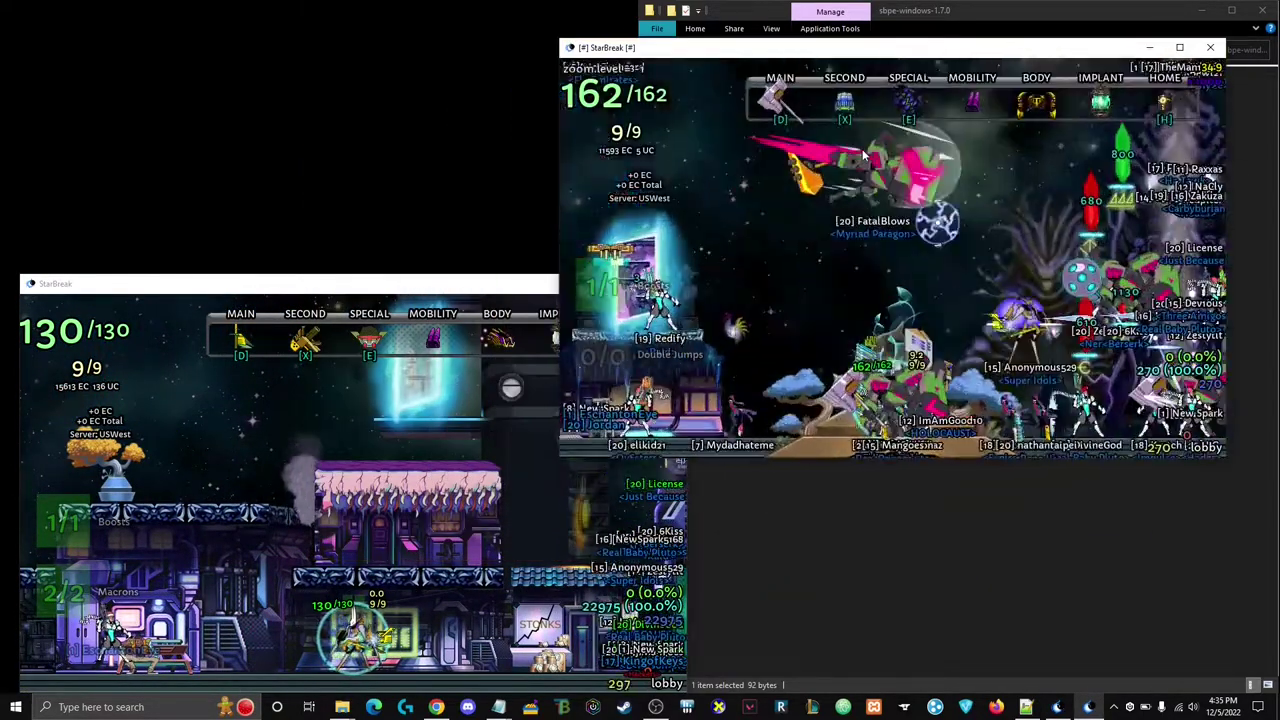
key("Left")
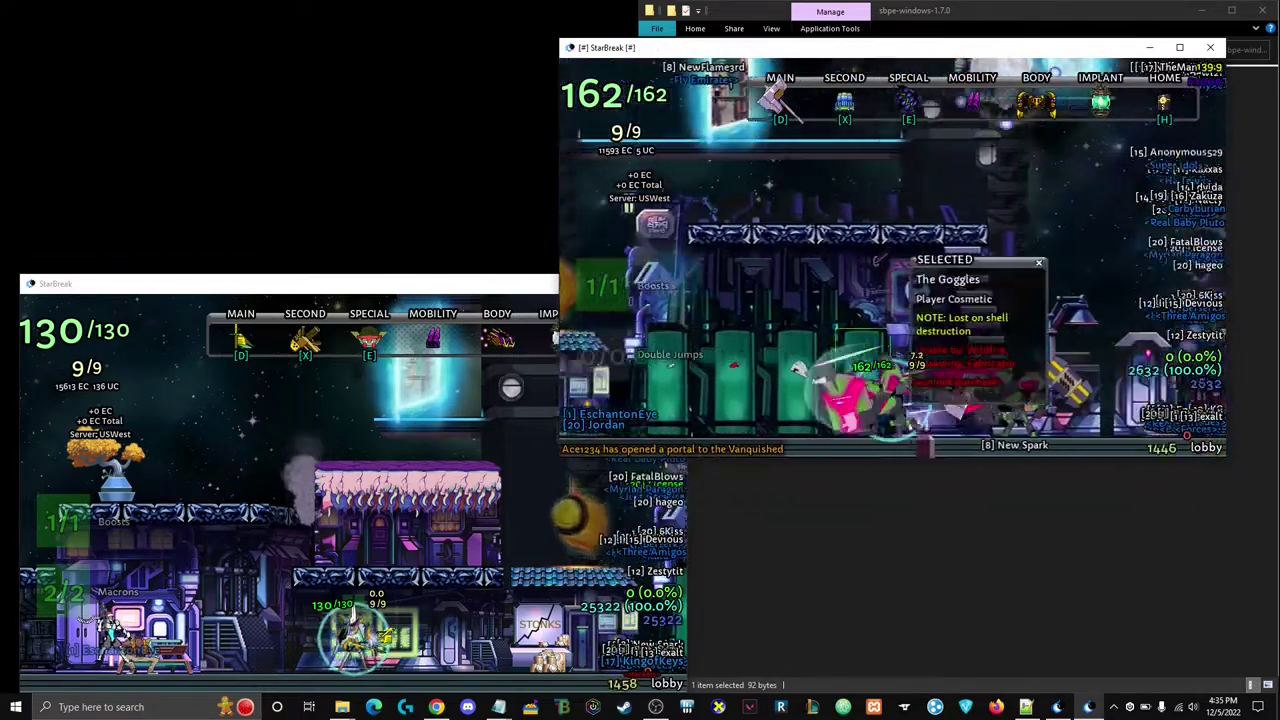
key("Left")
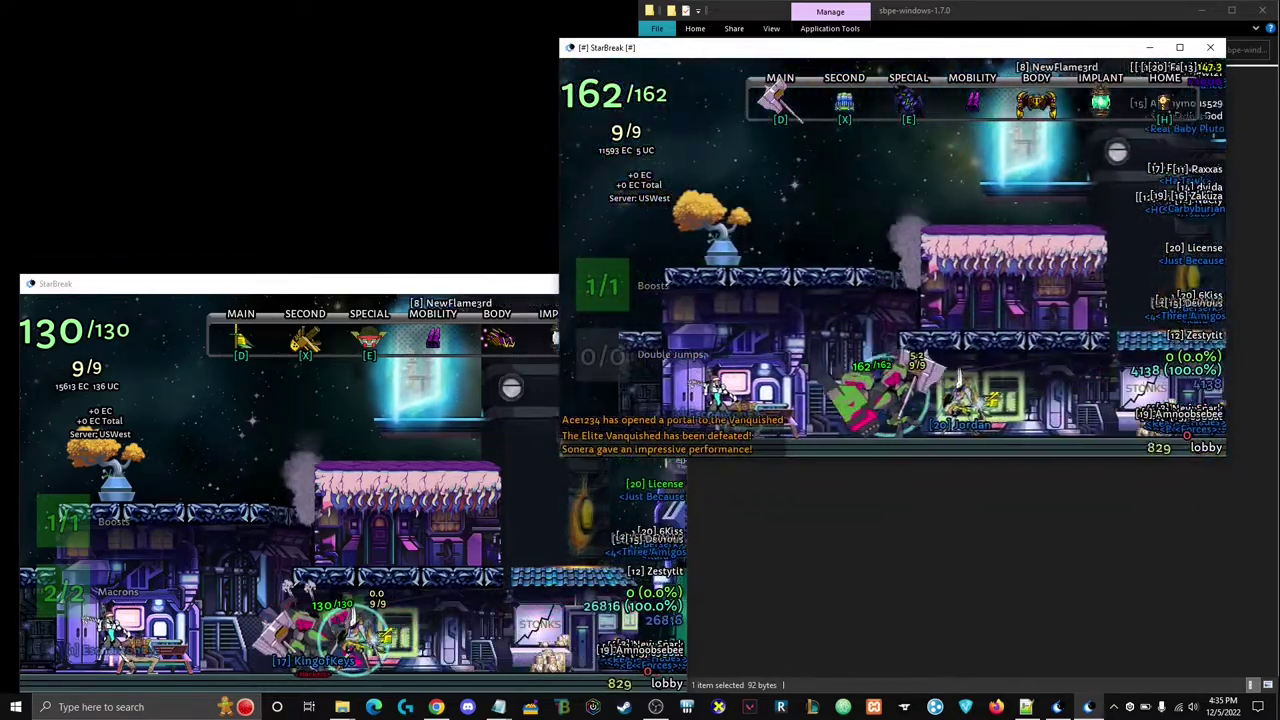
key("Right")
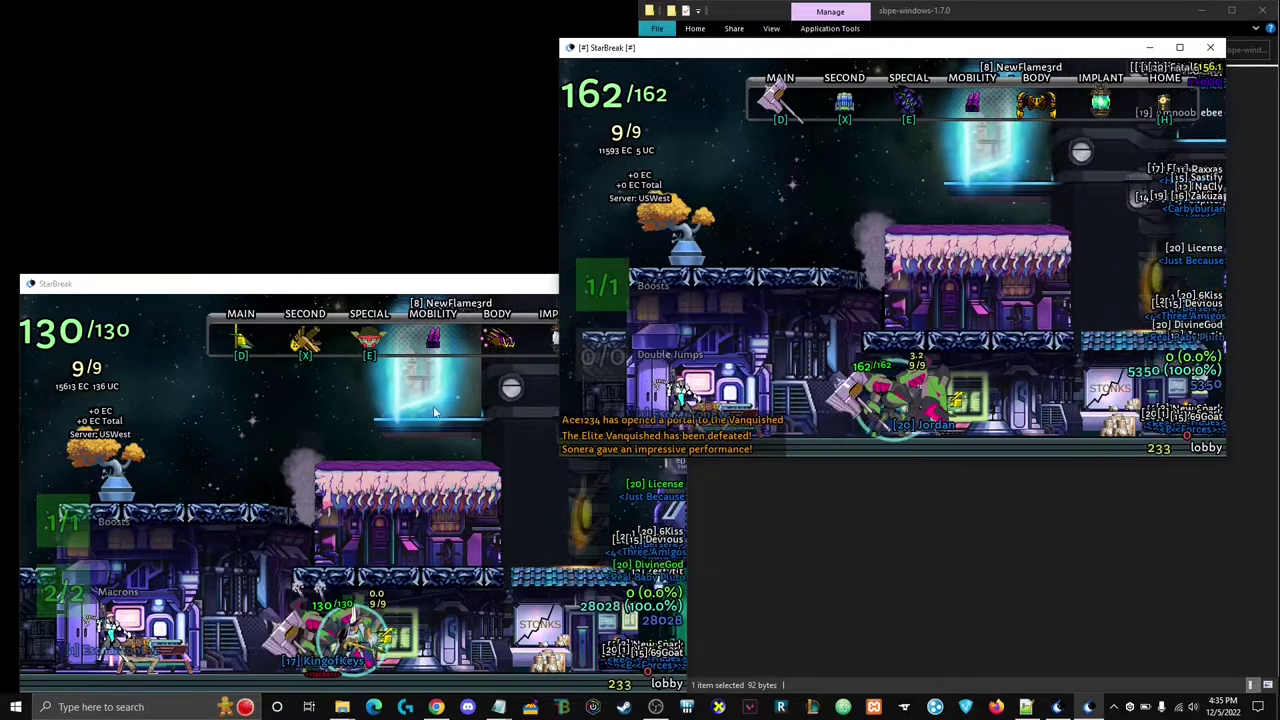
- Move the unsandboxed client's character beside the other one to check the highlighted name and faction colors
left_click(364, 445)
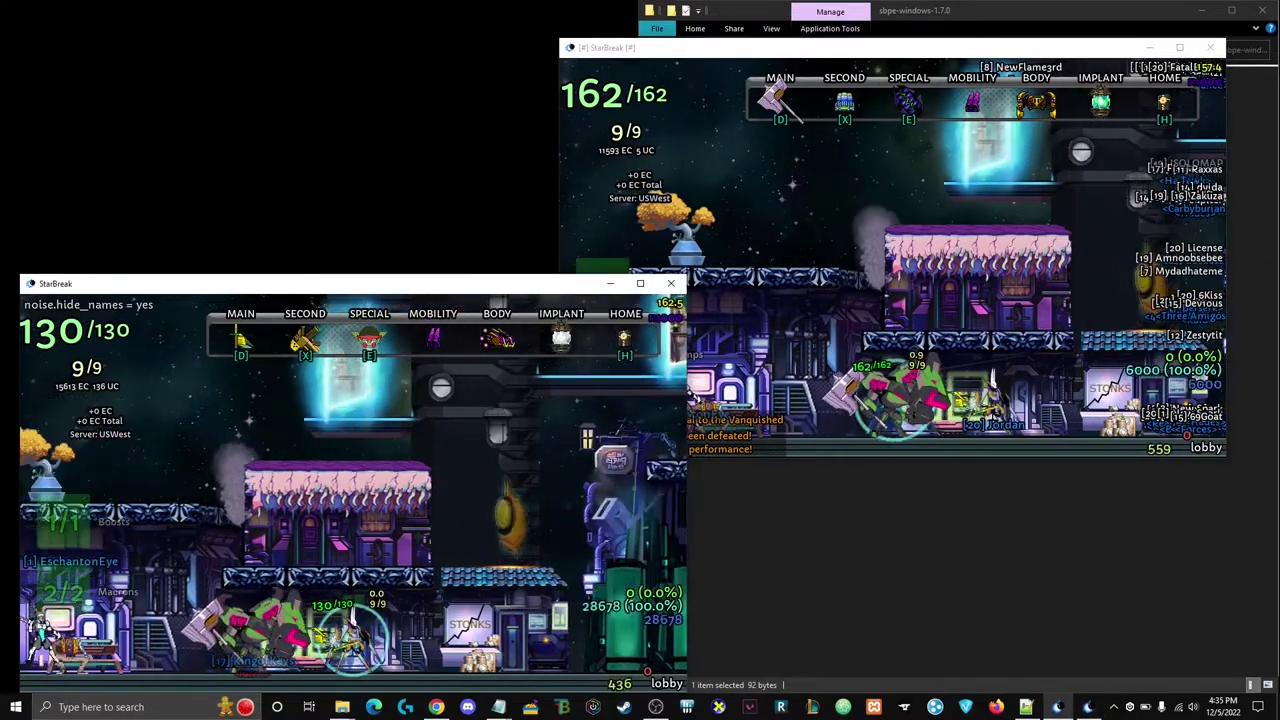
key("Left")
key("space")
key("Left")
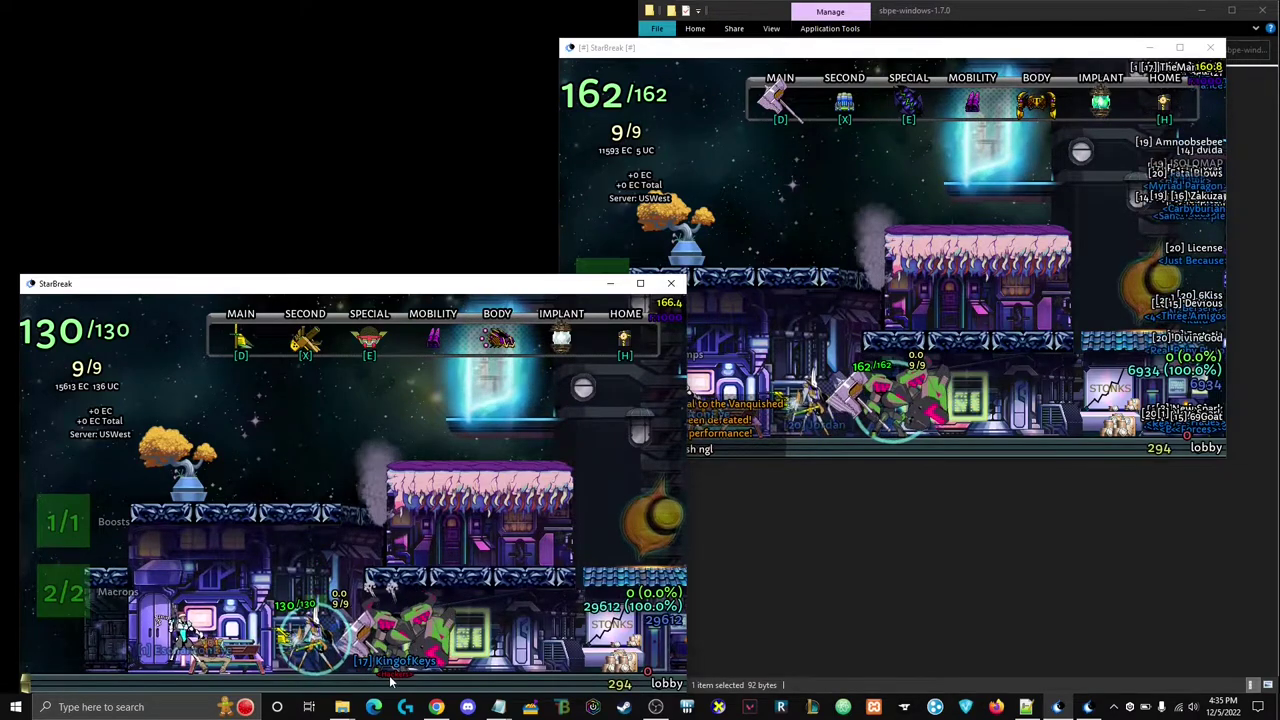
- Switch to config.ini in Notepad++ and review the player_color and alternate_faction_color lines of the highlight plugin
left_click(1025, 707)
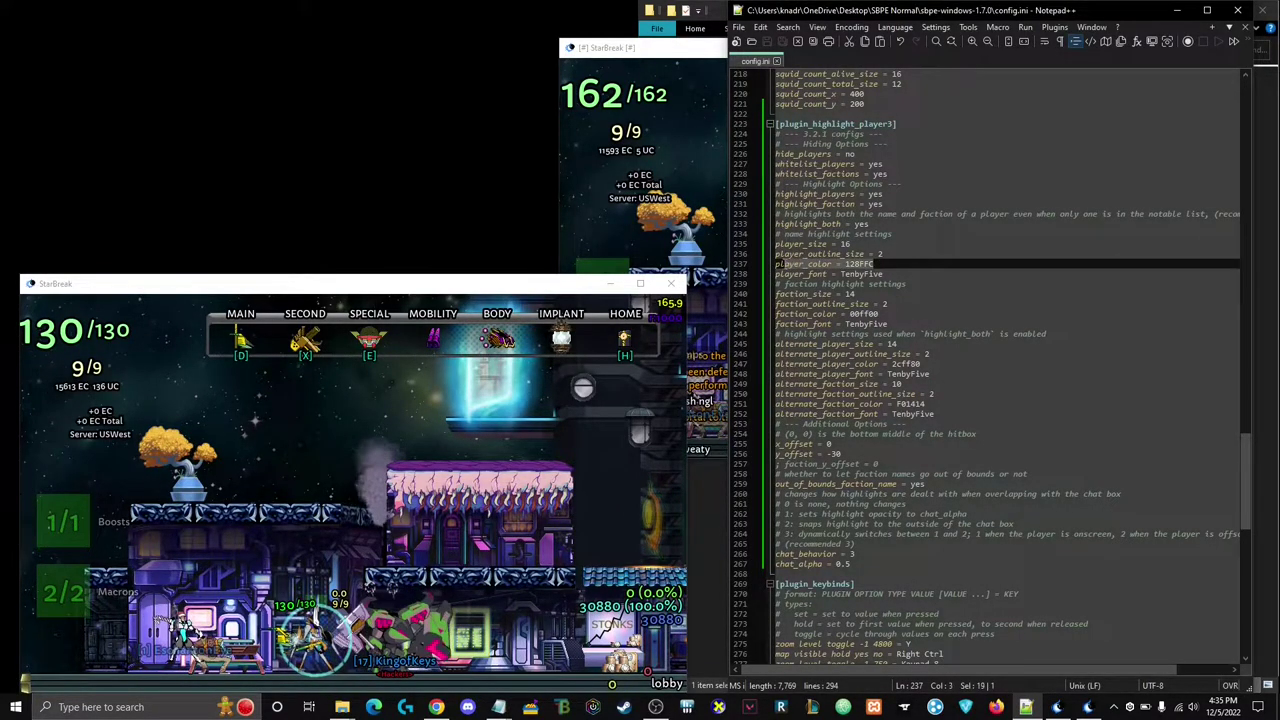
left_click(934, 404)
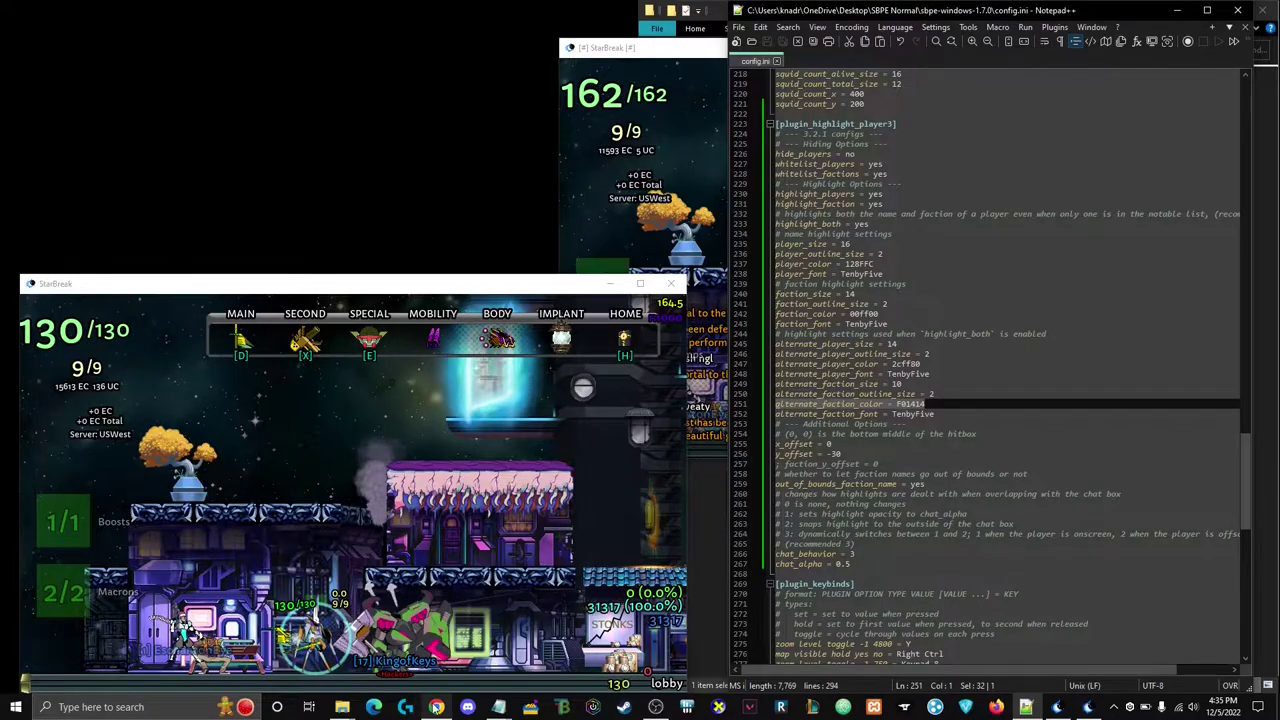
left_click(436, 707)
left_click(436, 707)
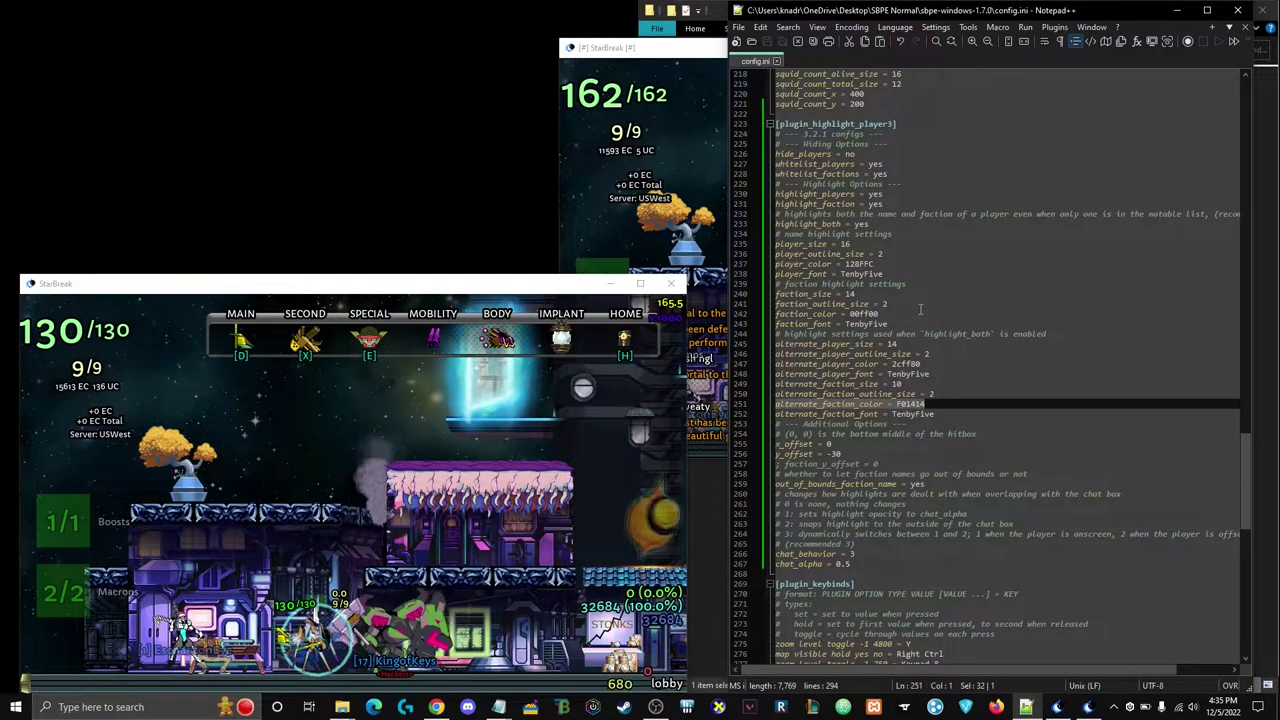
- Switch to Chrome, view the noise.py and Highlight and Hide Player pages on GitHub, and minimize the browser
key("alt+Tab")
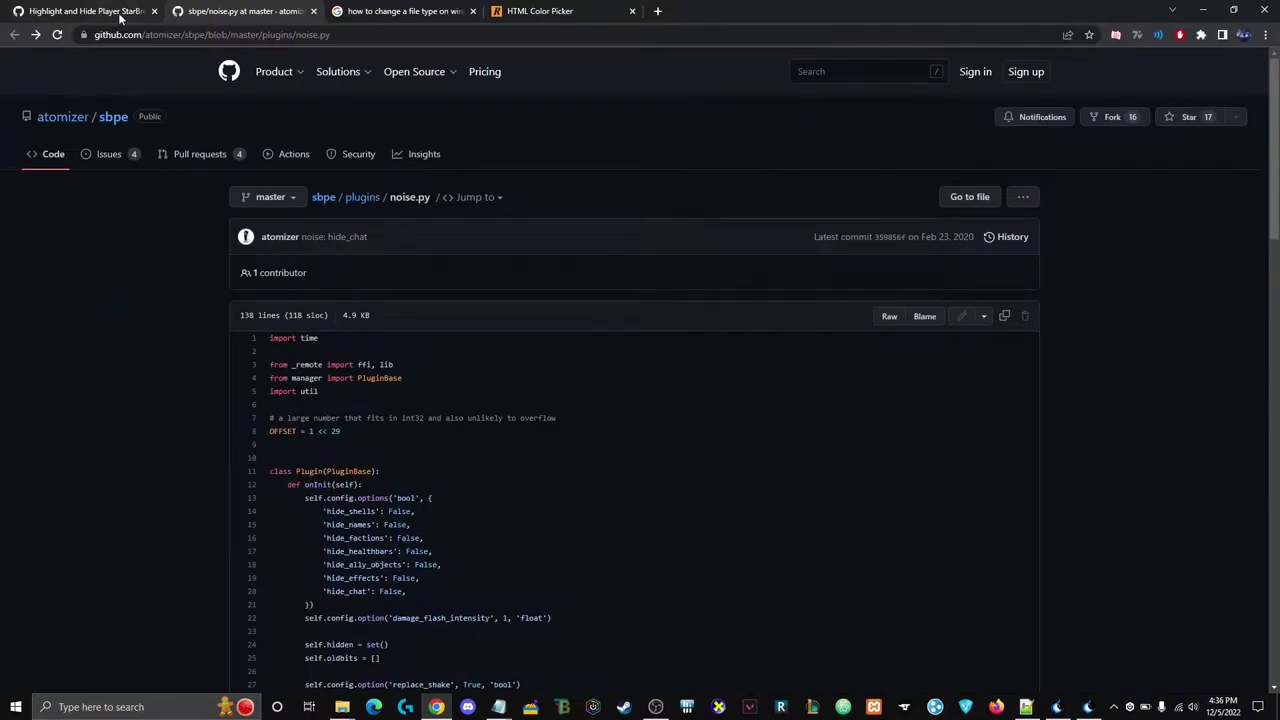
left_click(119, 17)
left_click(1201, 11)
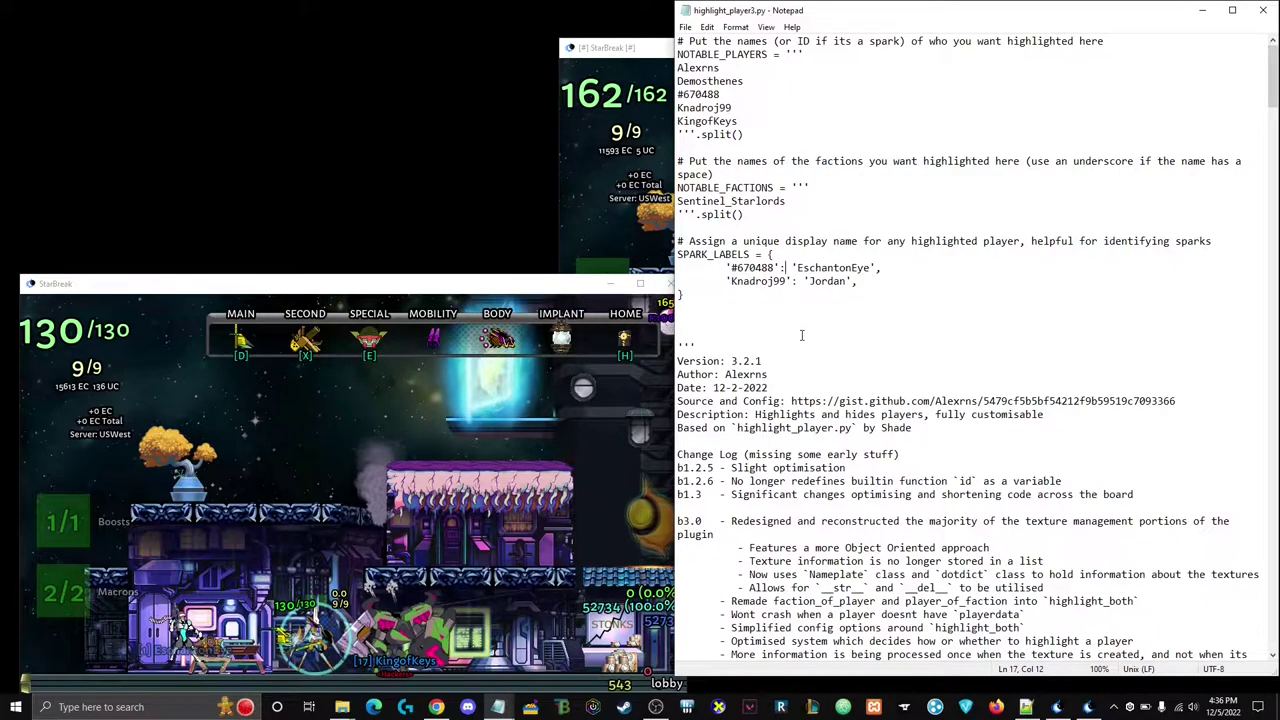
key("alt+Tab")
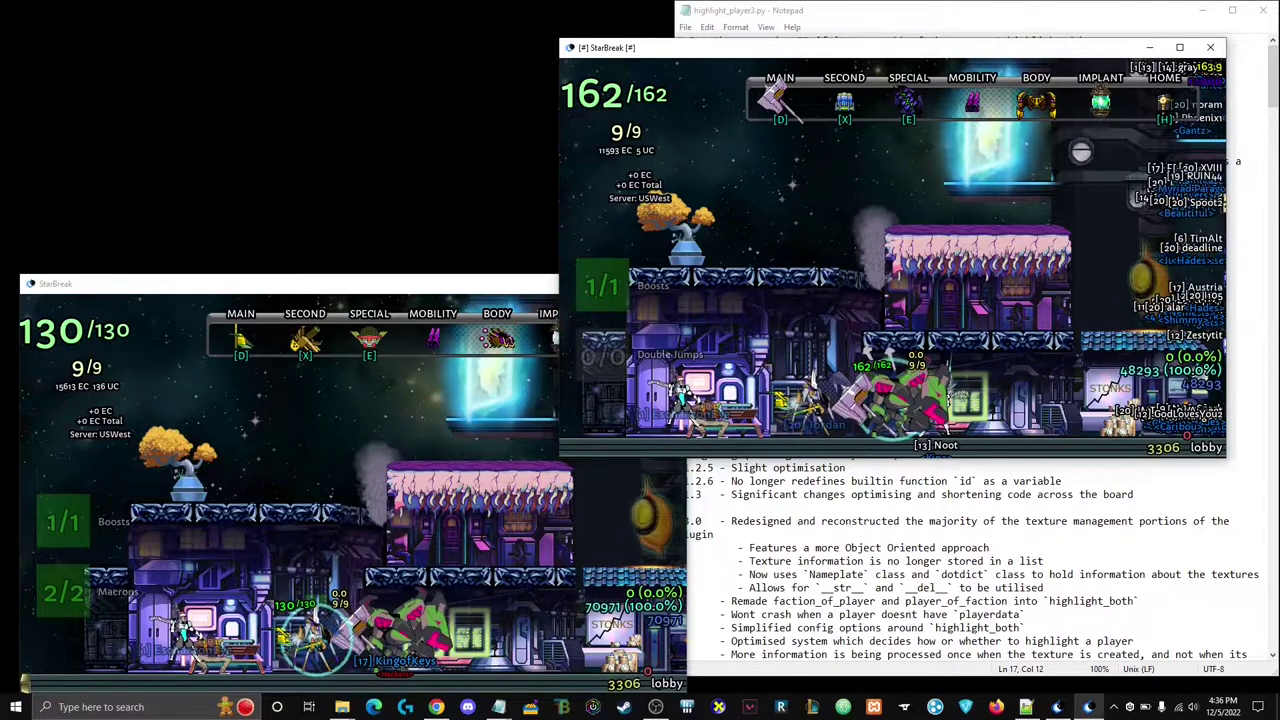
mouse_move(652, 708)
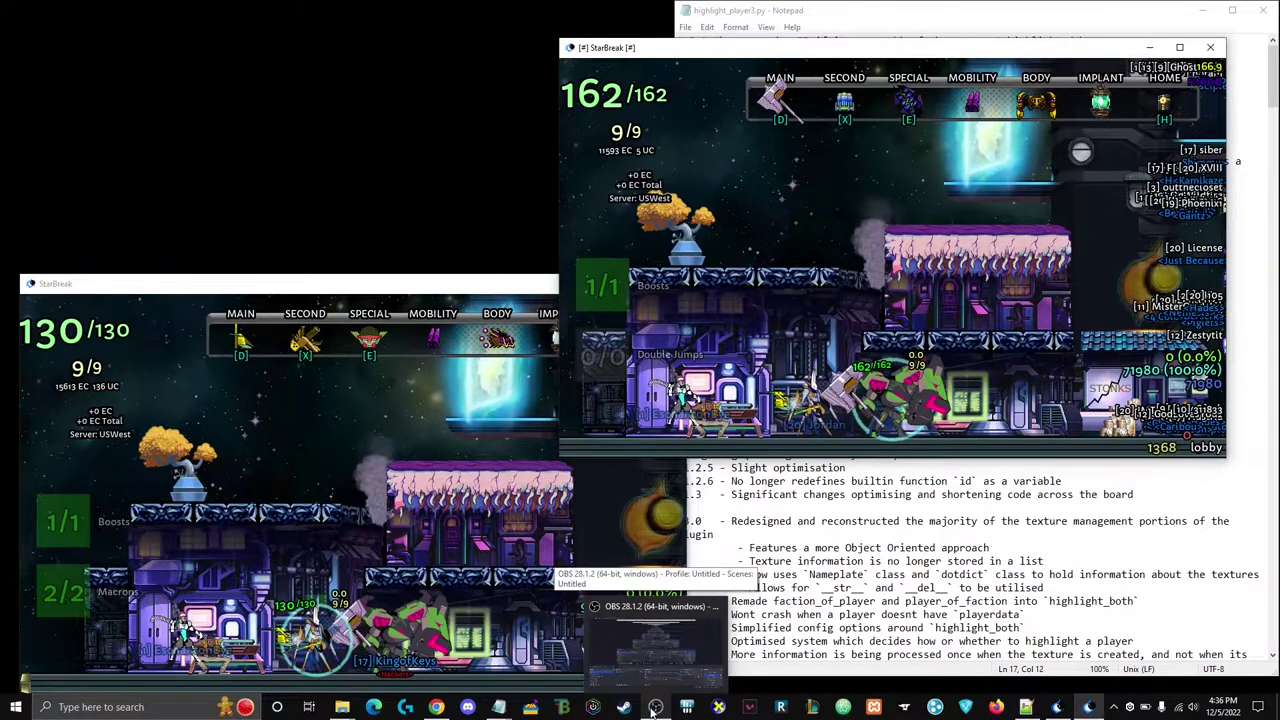
left_click(839, 587)
- Open noise.py in Notepad from File Explorer, review its hide options code, and close the file and the folder window
left_click(342, 708)
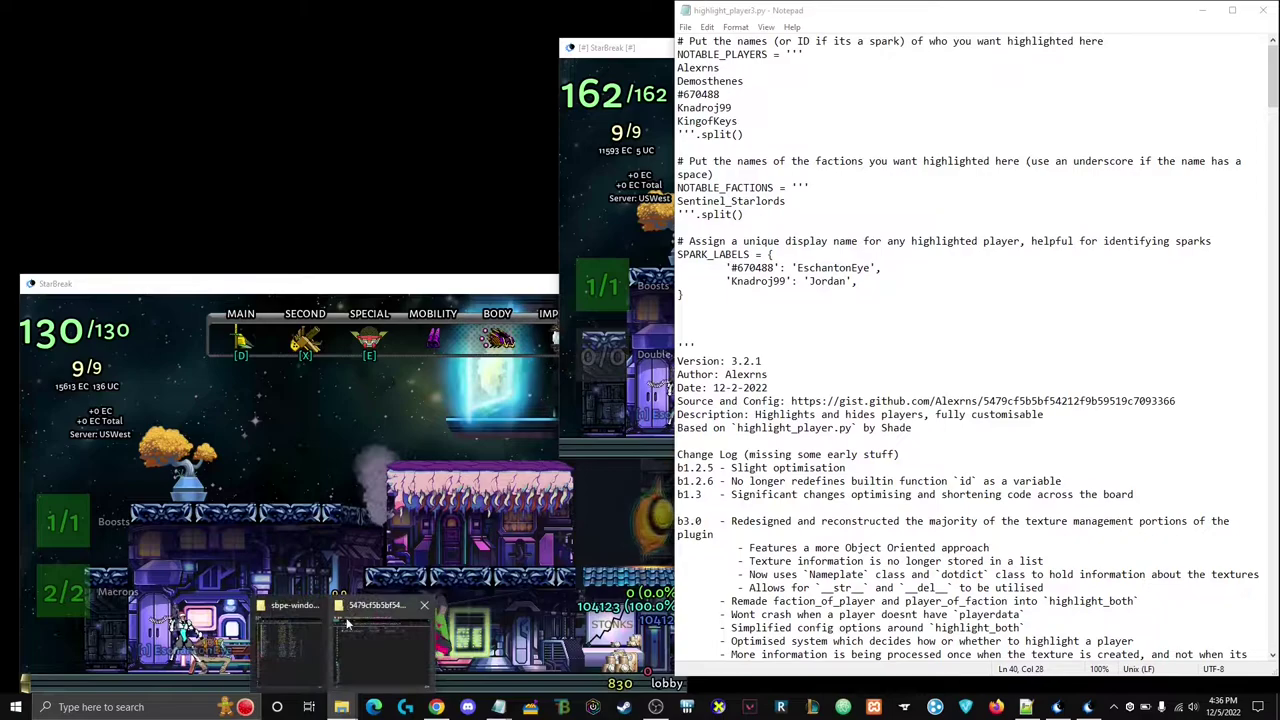
left_click(347, 624)
double_click(777, 254)
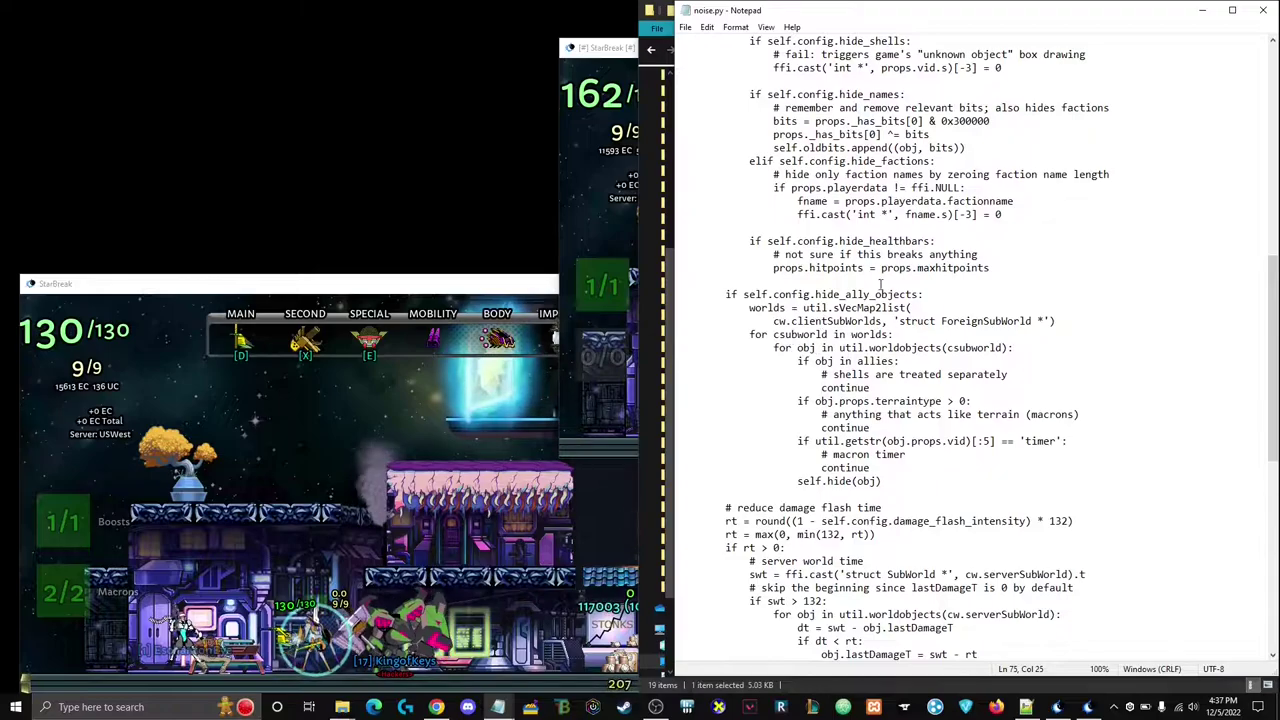
left_click(1263, 10)
key("alt+F4")
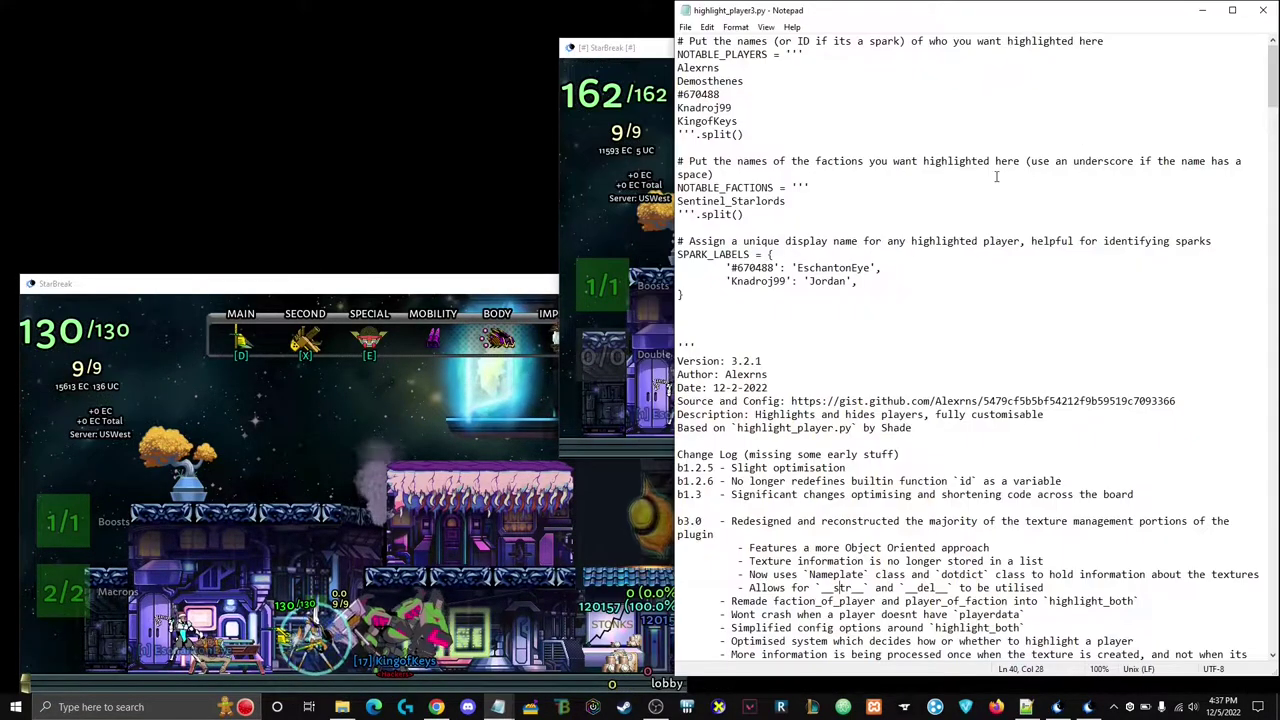
- Minimize the highlight_player3.py Notepad window to reveal both game clients, and switch to OBS
left_click(1200, 12)
left_click(1201, 11)
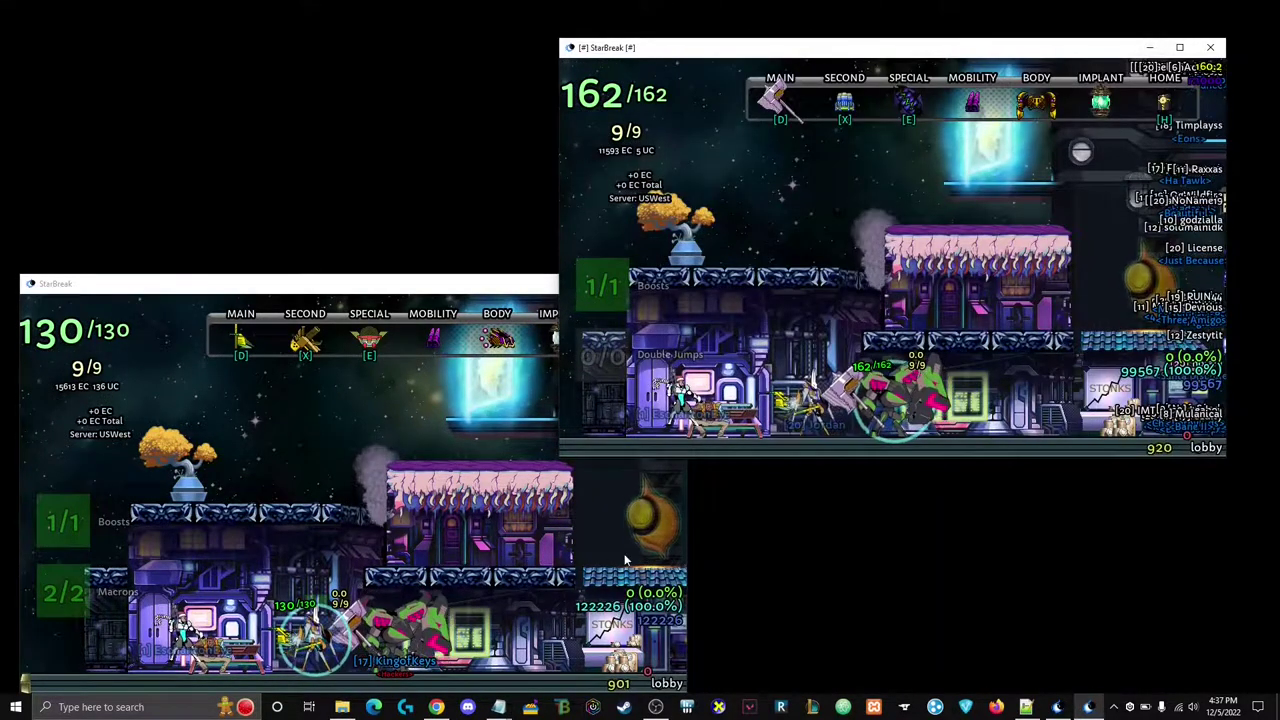
left_click(655, 707)
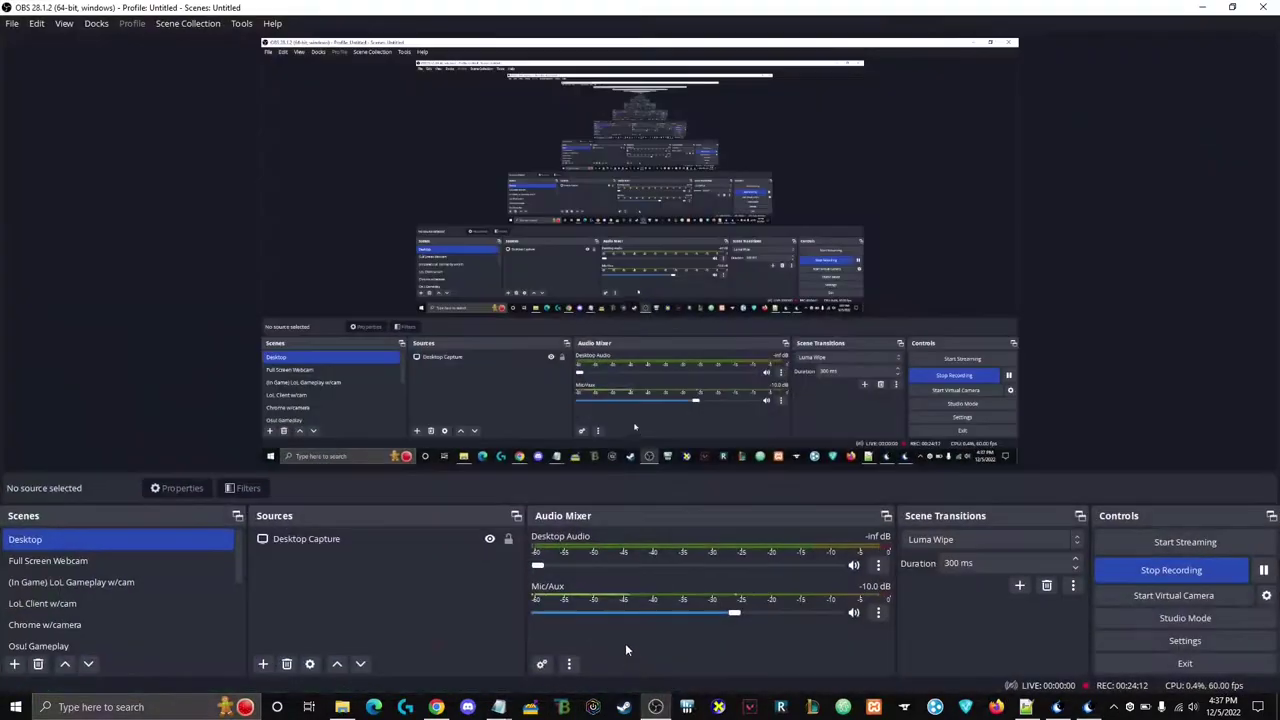